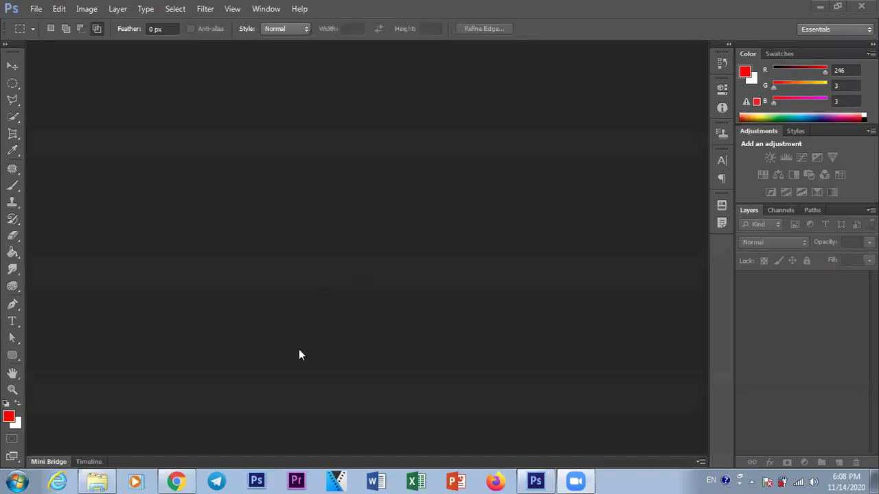
Find the Khmer United Party logo in the browser's Google Images results and open a larger preview
{"action": "left_click", "coordinate": [178, 481]}
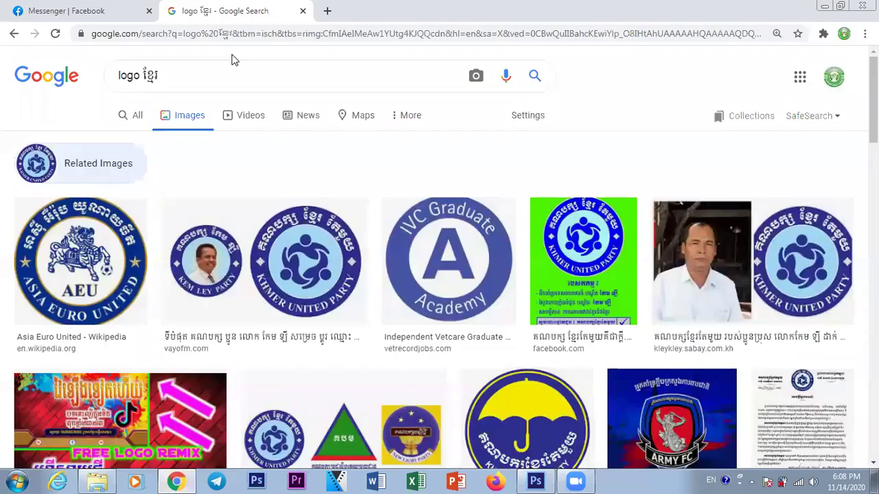
{"action": "mouse_move", "coordinate": [873, 100]}
{"action": "left_mouse_down"}
{"action": "mouse_move", "coordinate": [873, 129]}
{"action": "mouse_move", "coordinate": [874, 100]}
{"action": "left_mouse_up"}
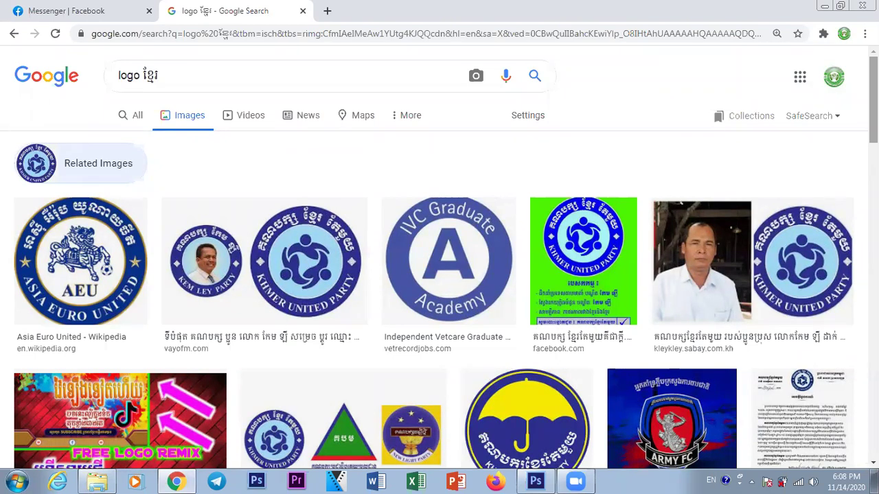
{"action": "left_click", "coordinate": [318, 267]}
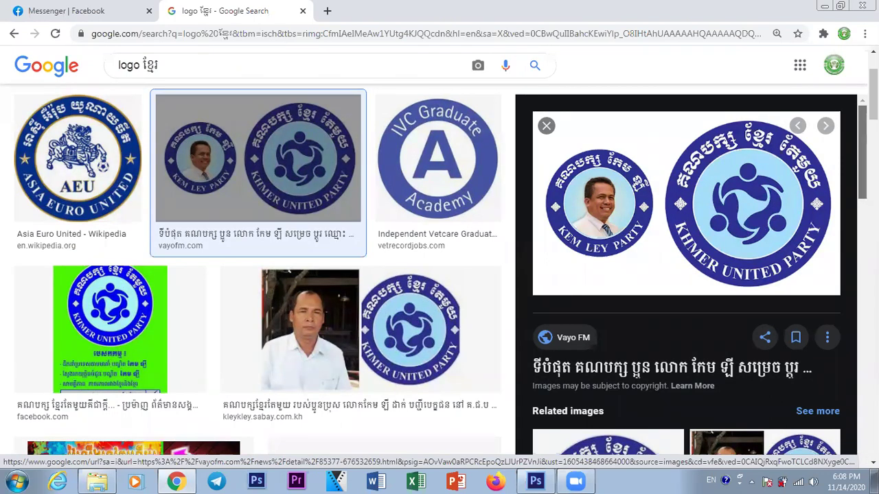
{"action": "scroll", "coordinate": [574, 263], "scroll_direction": "down", "scroll_amount": 5}
{"action": "scroll", "coordinate": [574, 264], "scroll_direction": "up", "scroll_amount": 1}
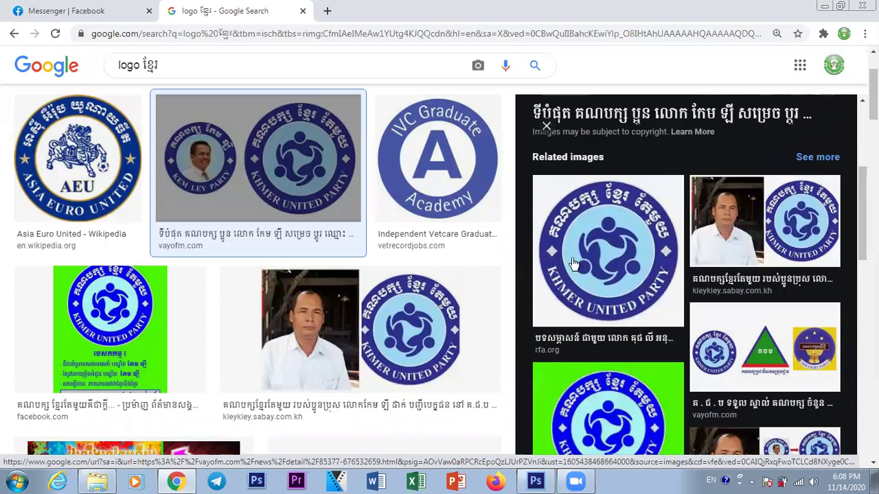
Copy the 960 × 960 rfa.org version of the logo image and return to Photoshop
{"action": "left_click", "coordinate": [574, 264]}
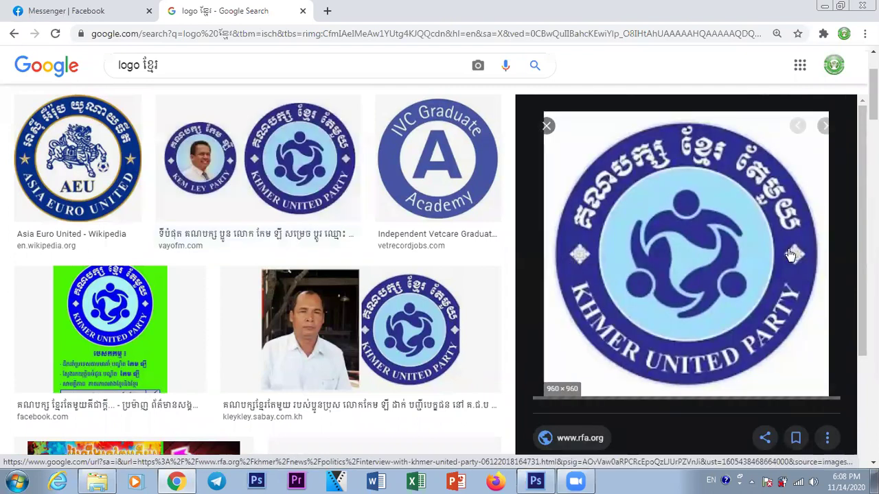
{"action": "right_click", "coordinate": [659, 252]}
{"action": "left_click", "coordinate": [707, 379]}
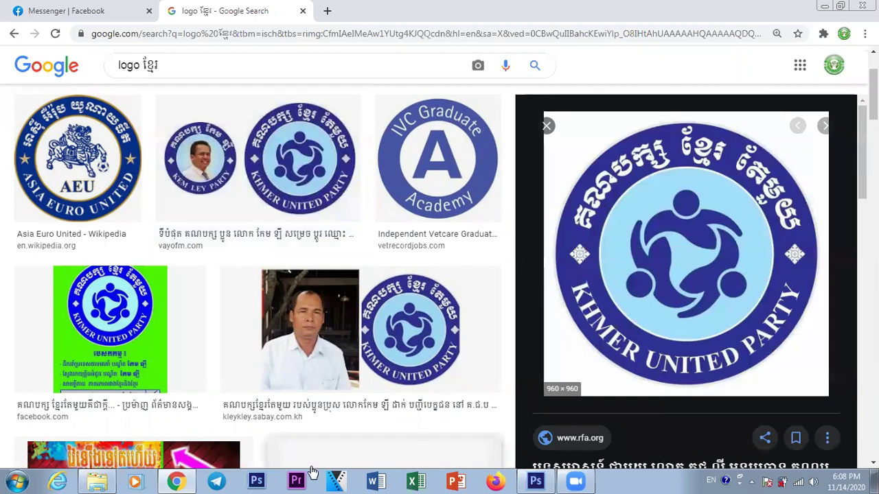
{"action": "left_click", "coordinate": [536, 481]}
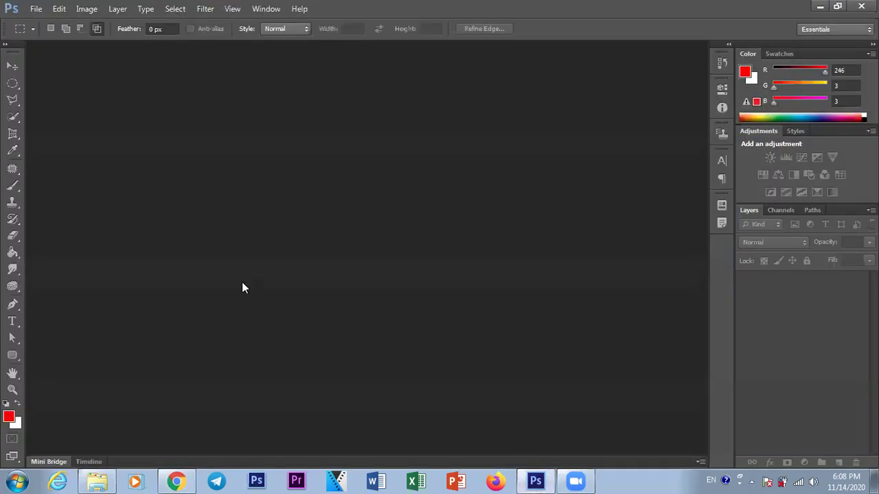
Create an Untitled-1 document with default settings and paste the logo in as Layer 1 at 50% view
{"action": "key", "text": "ctrl+n"}
{"action": "key", "text": "Return"}
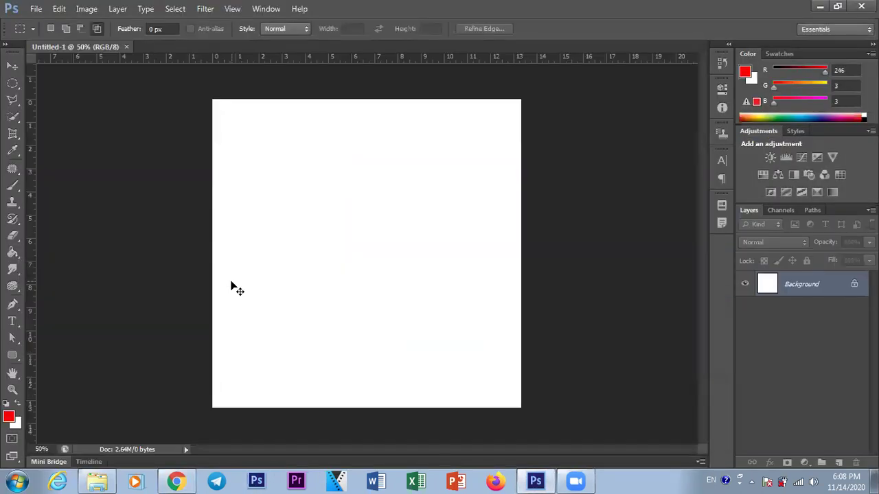
{"action": "key", "text": "ctrl+v"}
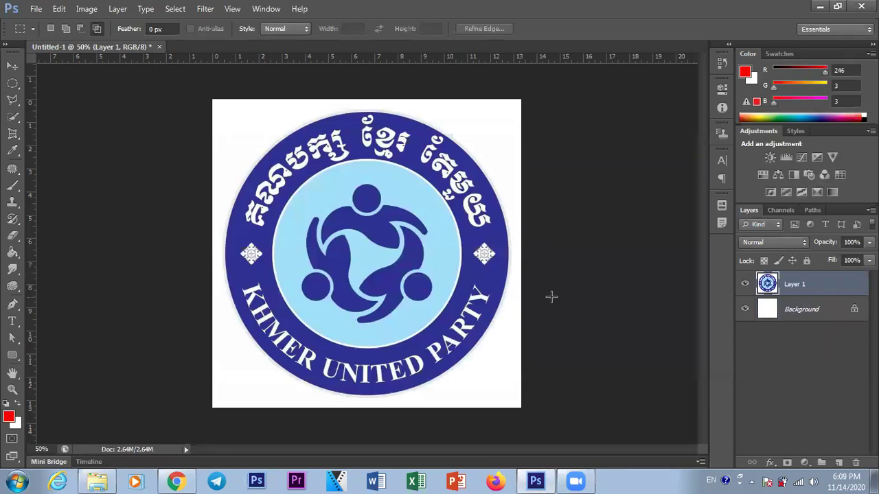
{"action": "key", "text": "ctrl+plus"}
{"action": "key", "text": "ctrl+minus"}
Convert the locked Background into a normal layer named Layer 0
{"action": "left_click", "coordinate": [802, 310]}
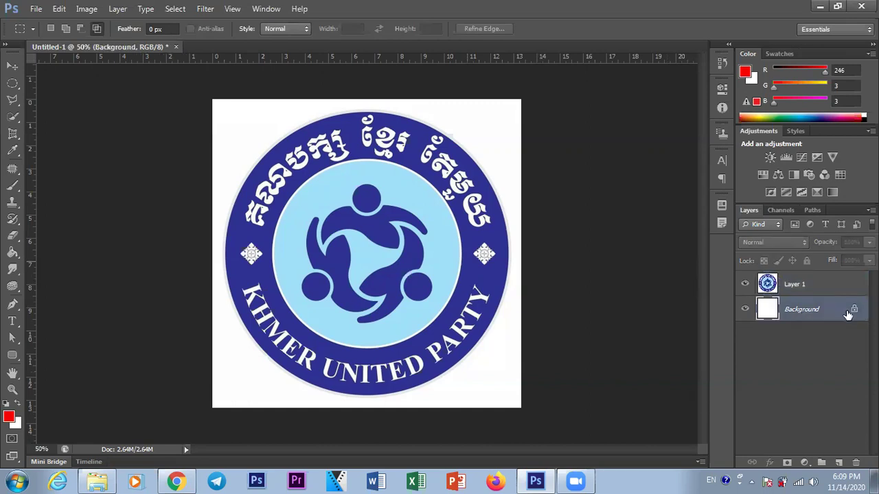
{"action": "right_click", "coordinate": [825, 311]}
{"action": "left_click", "coordinate": [804, 316]}
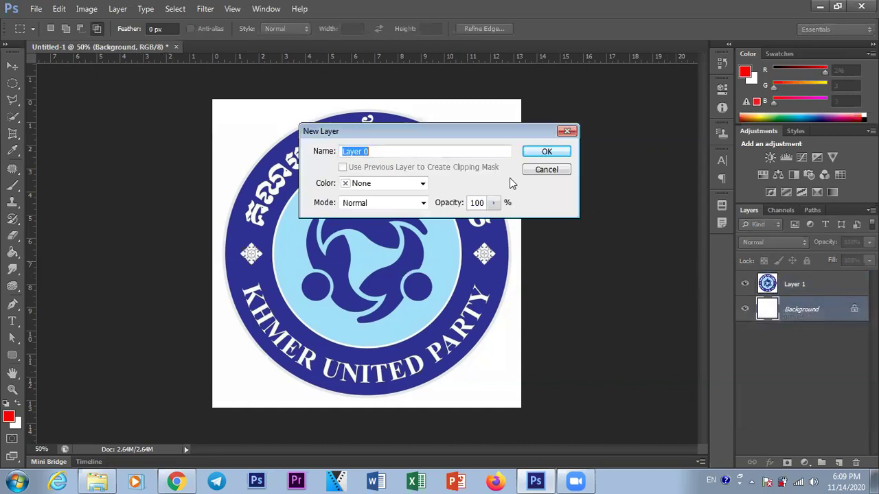
{"action": "left_click", "coordinate": [538, 150]}
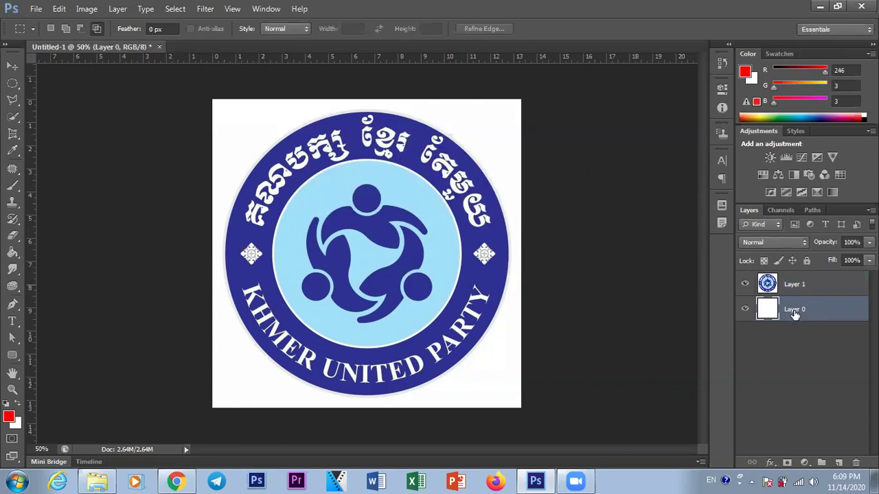
Place vertical and horizontal guides crossing at the canvas centre using the transform handles
{"action": "key", "text": "ctrl+t"}
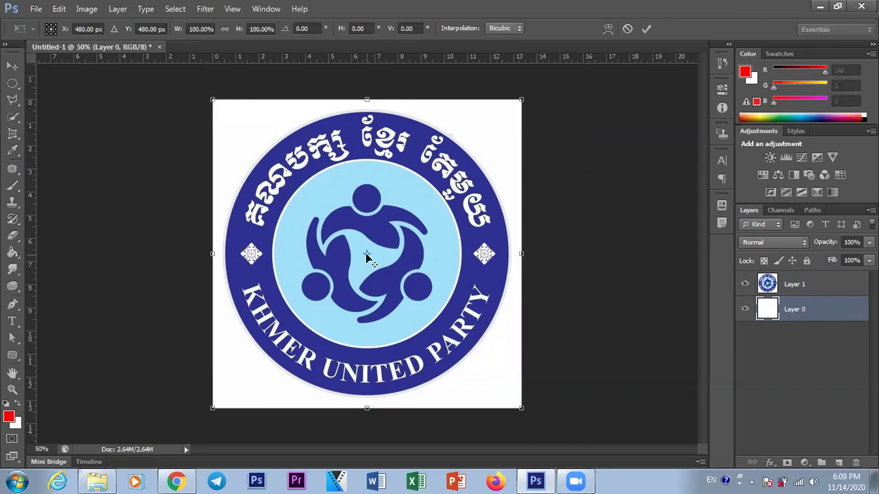
{"action": "left_click_drag", "start_coordinate": [32, 237], "coordinate": [367, 232]}
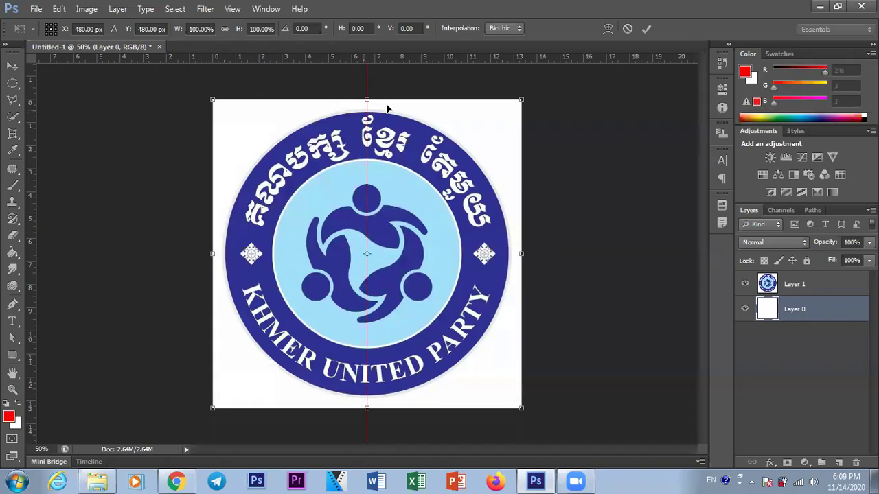
{"action": "left_click_drag", "start_coordinate": [386, 58], "coordinate": [379, 254]}
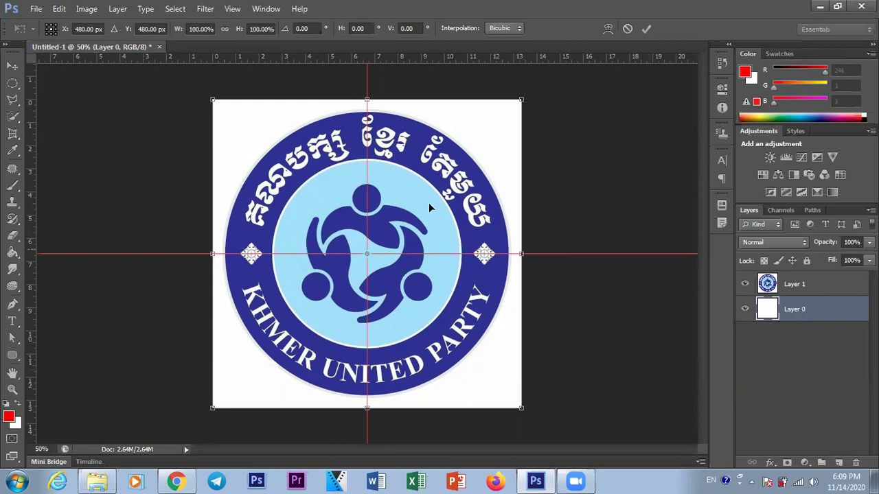
Commit the transform, add an empty Layer 2, and choose the Ellipse tool's fill options
{"action": "left_click", "coordinate": [12, 66]}
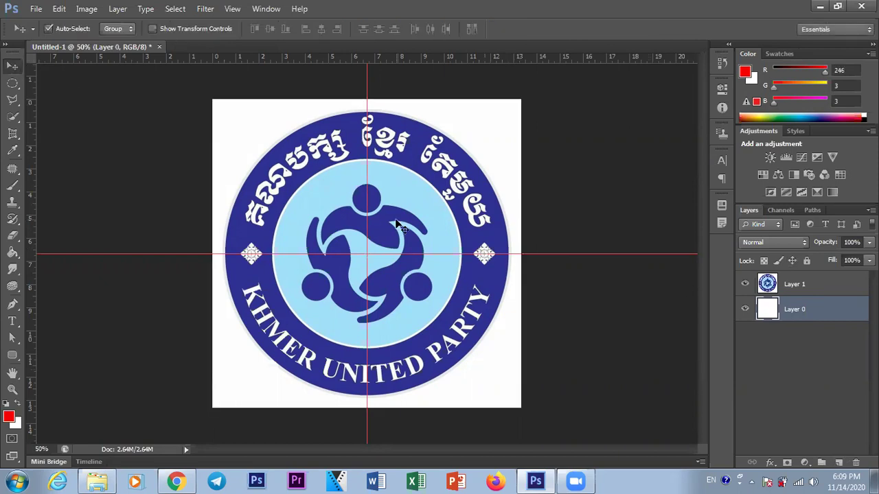
{"action": "left_click", "coordinate": [839, 463]}
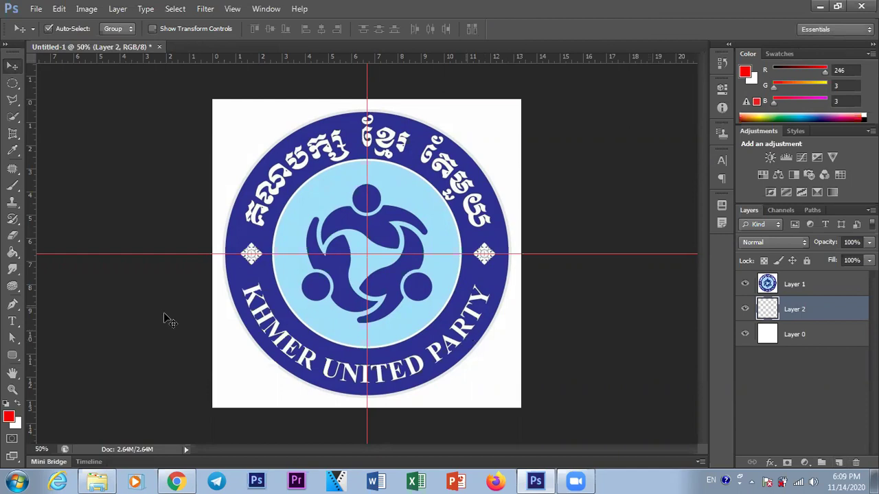
{"action": "left_click", "coordinate": [13, 355]}
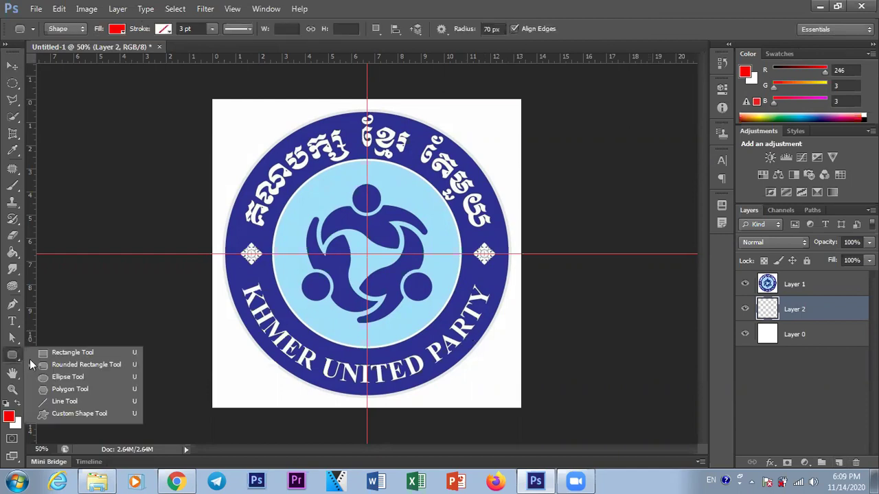
{"action": "left_click", "coordinate": [62, 376]}
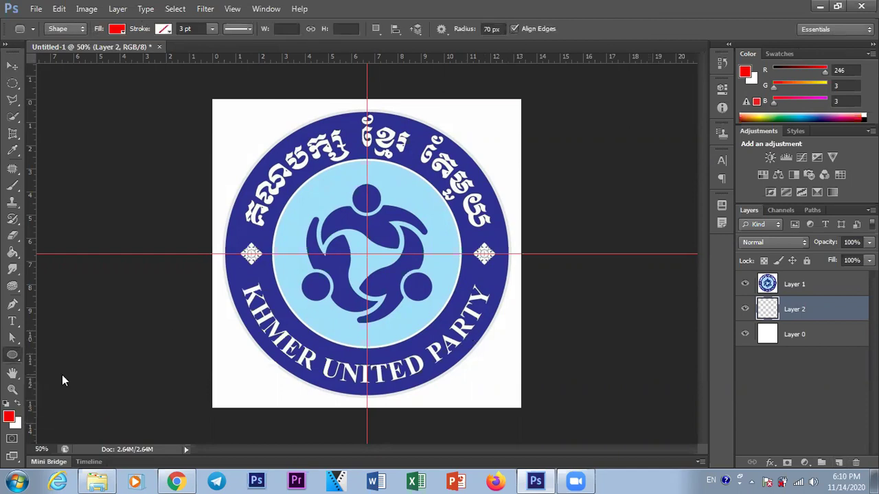
{"action": "left_click", "coordinate": [118, 30]}
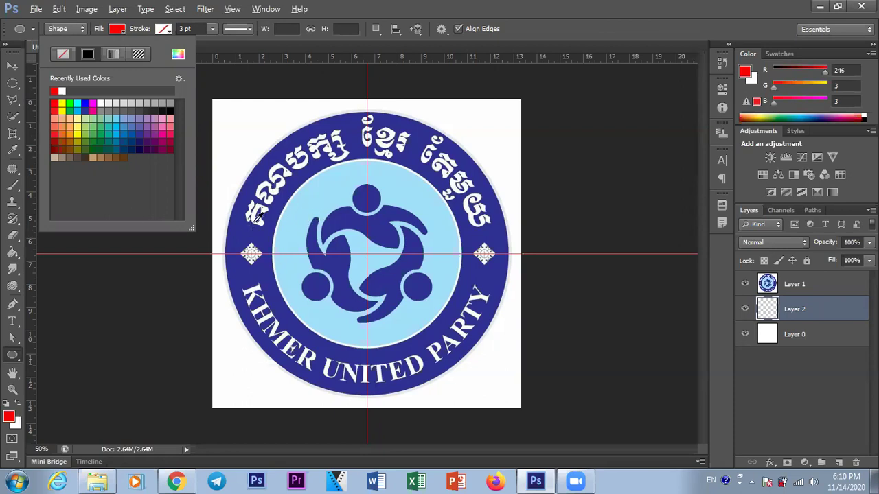
Sample the logo's dark blue and confirm 2e3192 in the Color Picker
{"action": "key", "text": "alt"}
{"action": "key", "text": "Escape"}
{"action": "key", "text": "Escape"}
{"action": "left_click", "coordinate": [245, 224]}
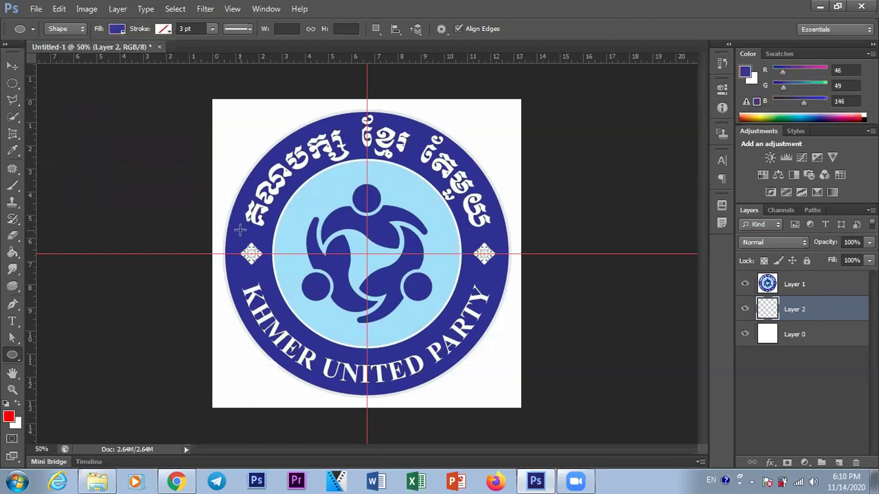
{"action": "left_click", "coordinate": [117, 29]}
{"action": "left_click", "coordinate": [96, 133]}
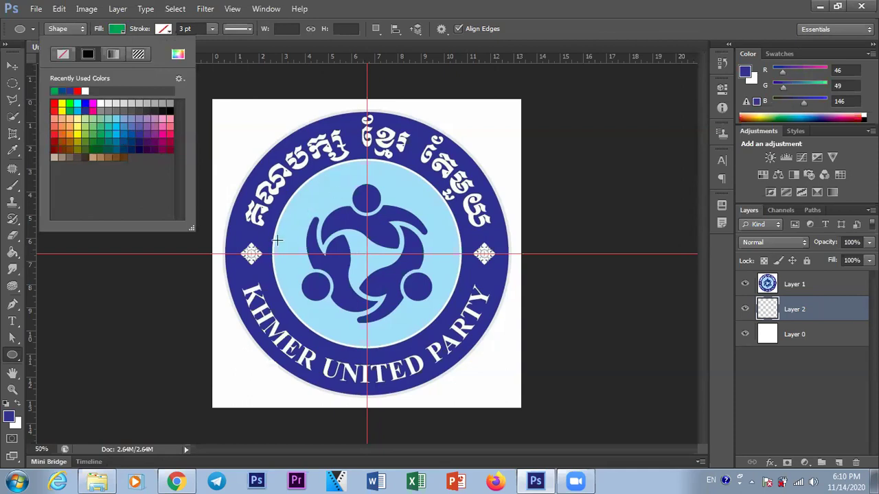
{"action": "left_click", "coordinate": [9, 417]}
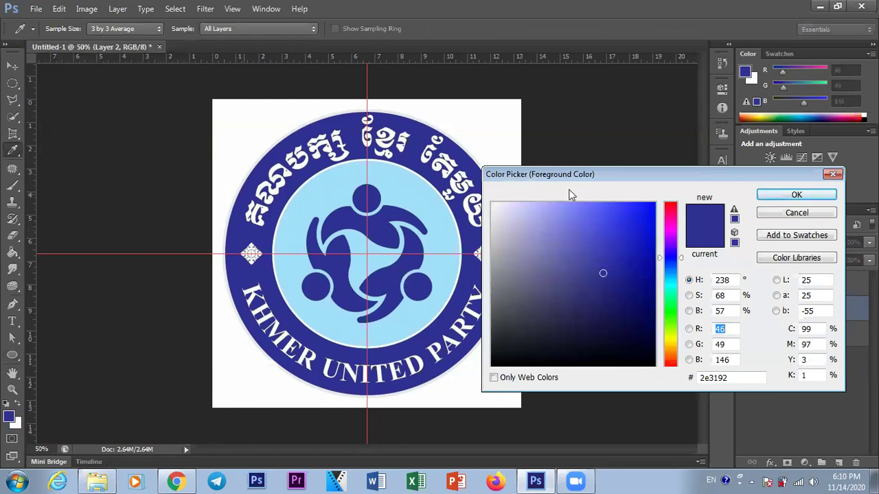
{"action": "left_click", "coordinate": [795, 195]}
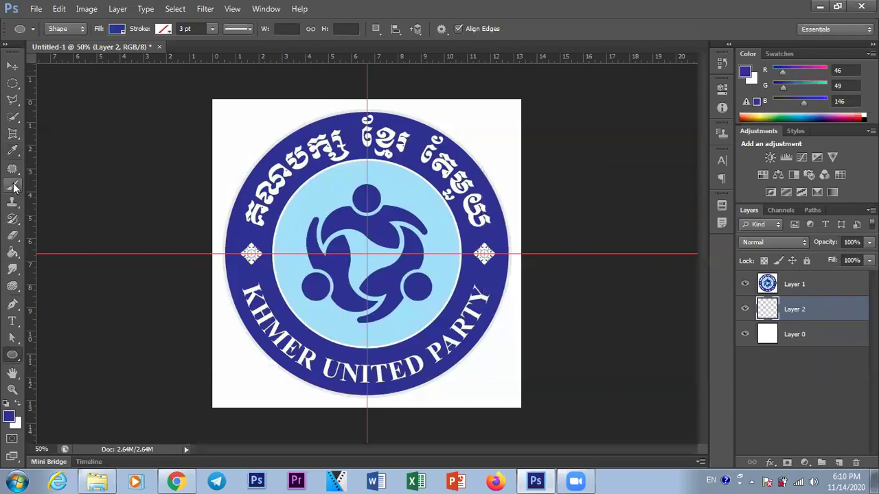
Reselect the Ellipse tool with the dark blue 2e3192 as its shape fill
{"action": "right_click", "coordinate": [15, 357]}
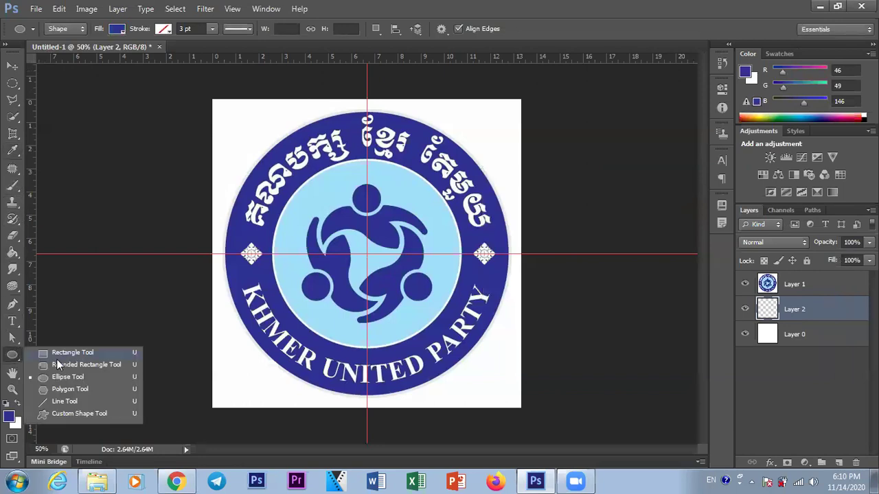
{"action": "left_click", "coordinate": [65, 378]}
{"action": "left_click", "coordinate": [117, 29]}
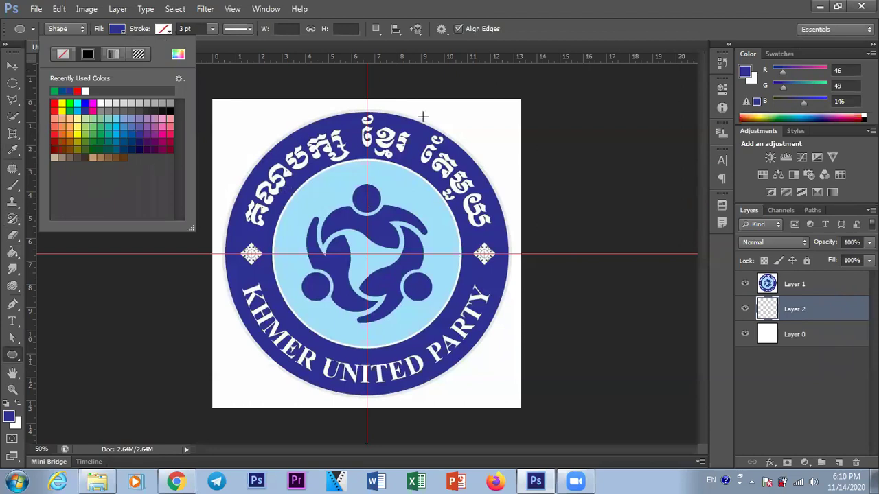
{"action": "left_click", "coordinate": [248, 233]}
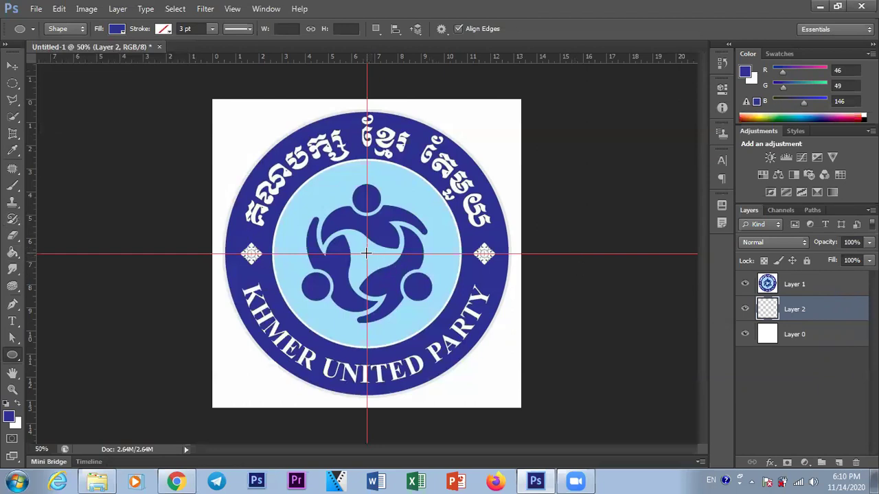
Draw a dark blue circle outward from the logo centre
{"action": "key", "text": "ctrl+plus"}
{"action": "key", "text": "ctrl+plus"}
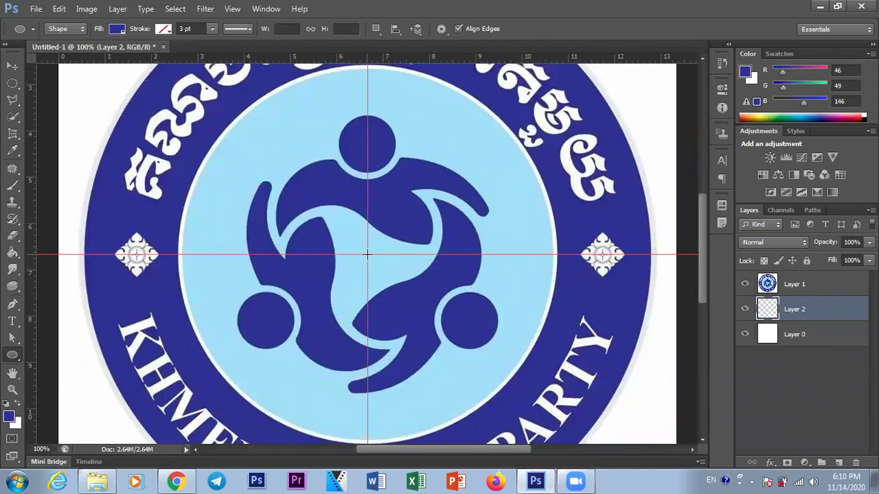
{"action": "mouse_move", "coordinate": [368, 254]}
{"action": "left_mouse_down"}
{"action": "mouse_move", "coordinate": [435, 317]}
{"action": "mouse_move", "coordinate": [583, 357]}
{"action": "mouse_move", "coordinate": [652, 389]}
{"action": "left_mouse_up"}
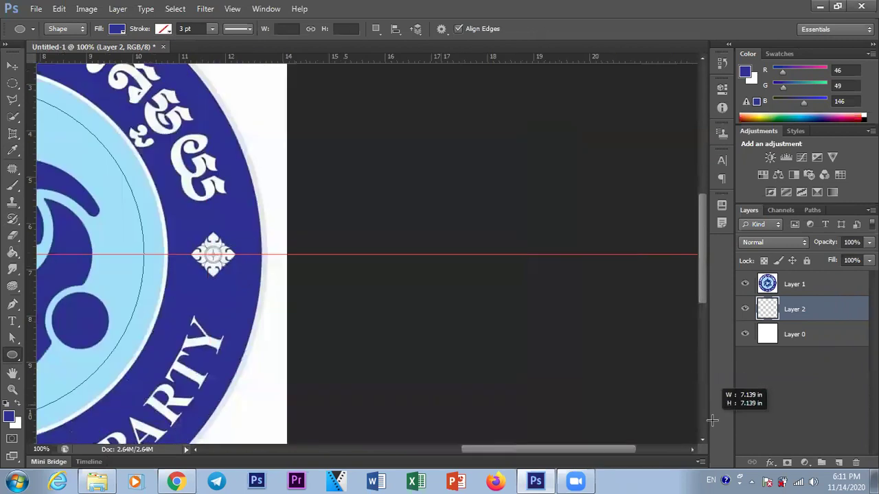
{"action": "mouse_move", "coordinate": [651, 388]}
{"action": "left_mouse_down"}
{"action": "mouse_move", "coordinate": [450, 360]}
{"action": "mouse_move", "coordinate": [336, 329]}
{"action": "left_mouse_up"}
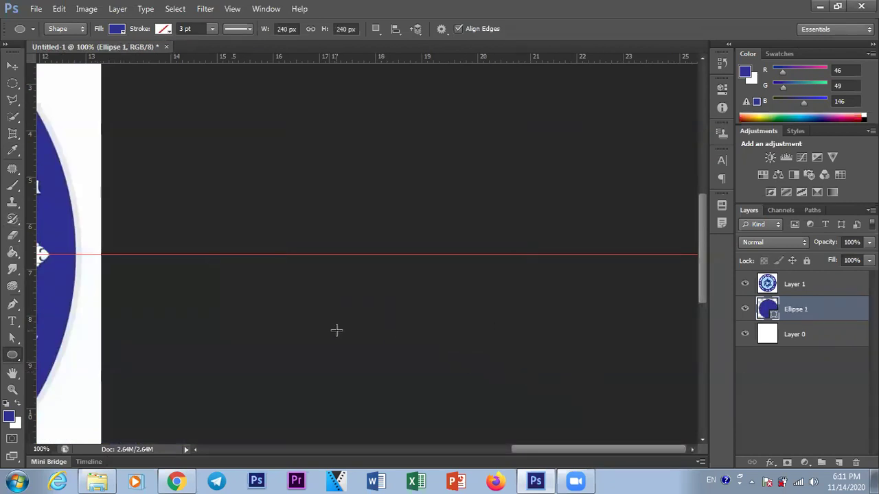
{"action": "left_click_drag", "start_coordinate": [591, 450], "coordinate": [430, 448]}
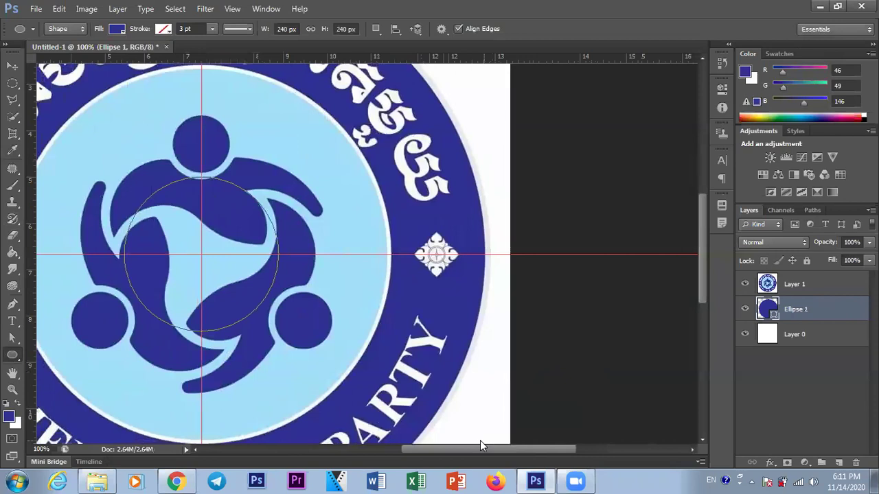
{"action": "key", "text": "ctrl+minus"}
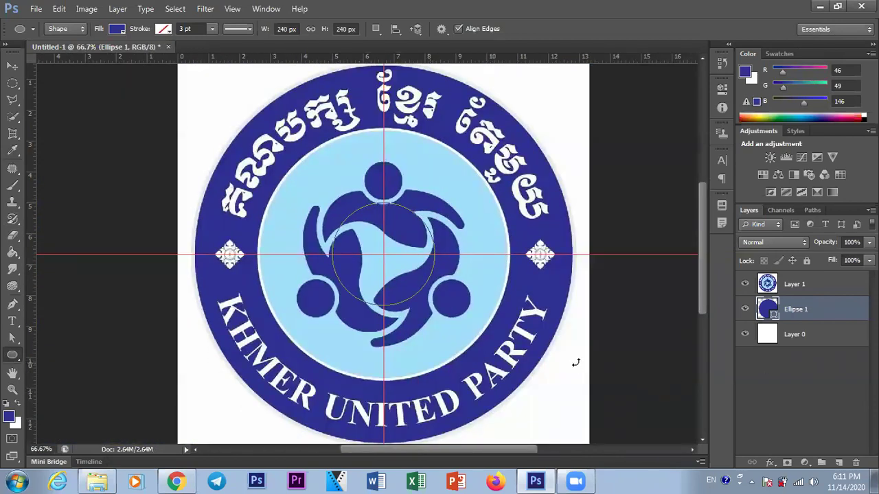
Scale the ellipse to 367.5% so it covers the logo's outer ring
{"action": "key", "text": "ctrl+t"}
{"action": "left_click_drag", "start_coordinate": [436, 307], "coordinate": [632, 384]}
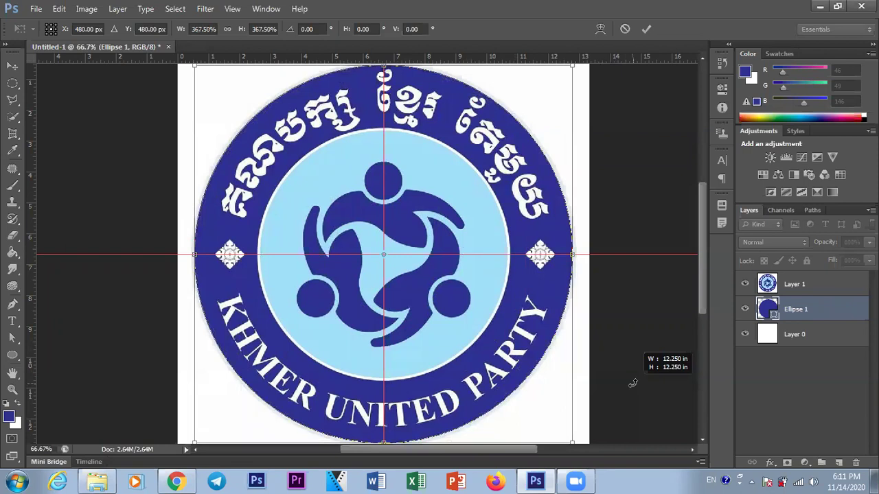
{"action": "left_click_drag", "start_coordinate": [632, 383], "coordinate": [632, 383]}
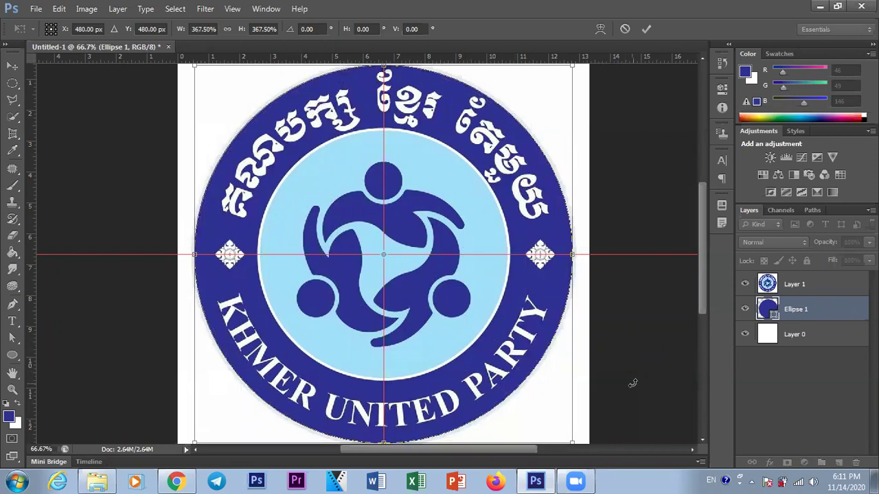
{"action": "key", "text": "Return"}
{"action": "key", "text": "Return"}
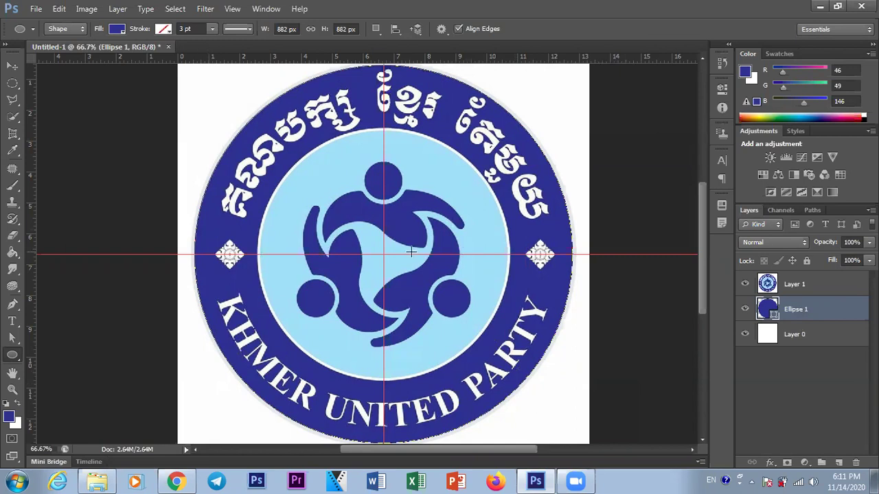
Zoom to 200% and give Ellipse 1 a 25% Gray stroke
{"action": "key", "text": "ctrl+plus"}
{"action": "key", "text": "ctrl+plus"}
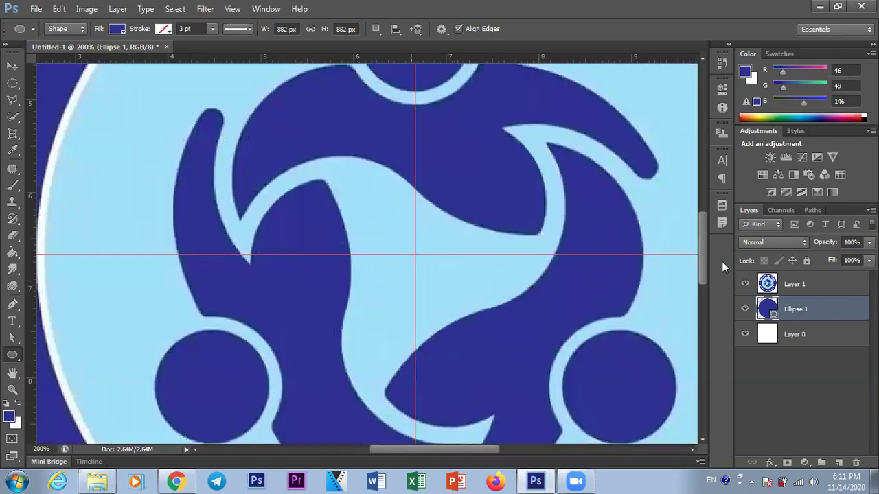
{"action": "left_click_drag", "start_coordinate": [702, 259], "coordinate": [700, 176]}
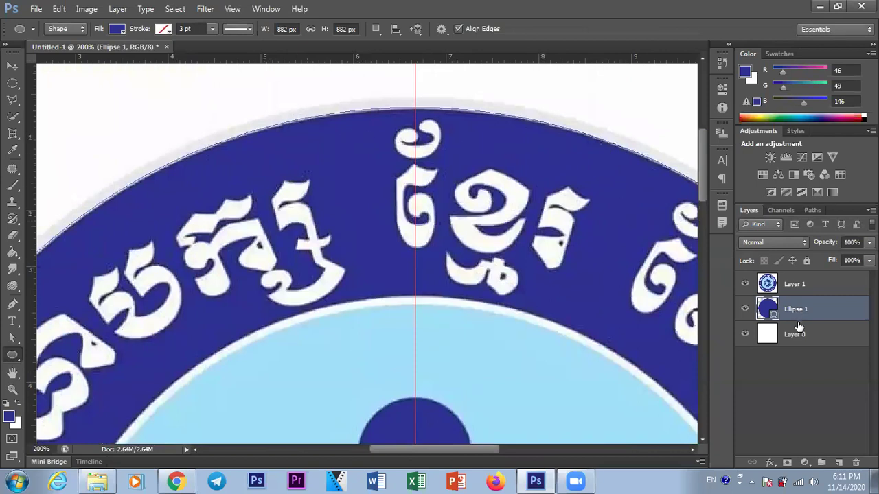
{"action": "left_click", "coordinate": [163, 30]}
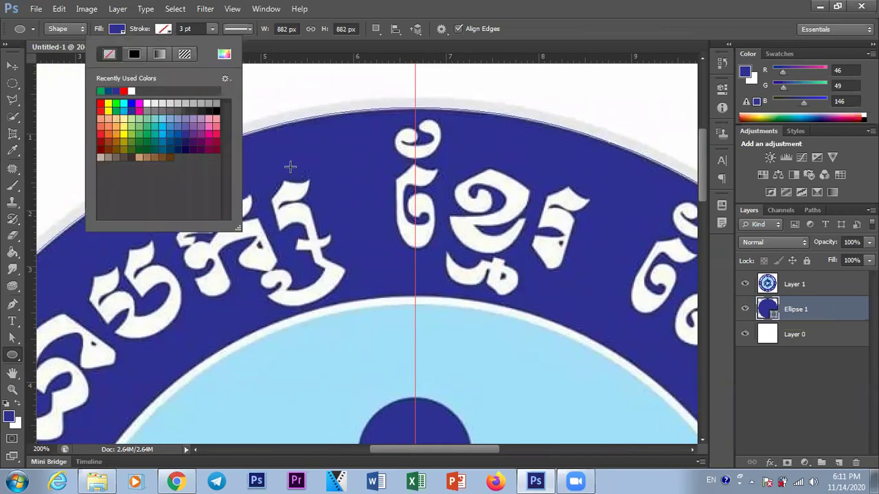
{"action": "key", "text": "alt"}
{"action": "left_click", "coordinate": [160, 105]}
{"action": "left_click", "coordinate": [107, 156]}
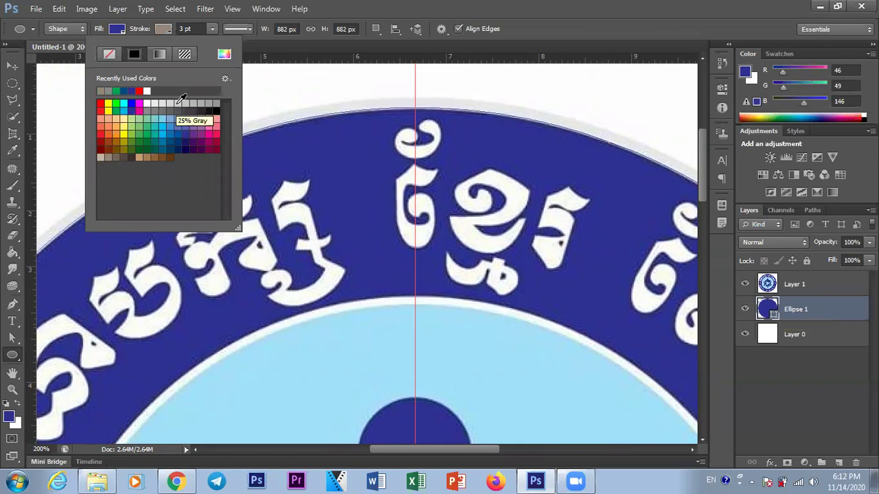
{"action": "left_click", "coordinate": [196, 103]}
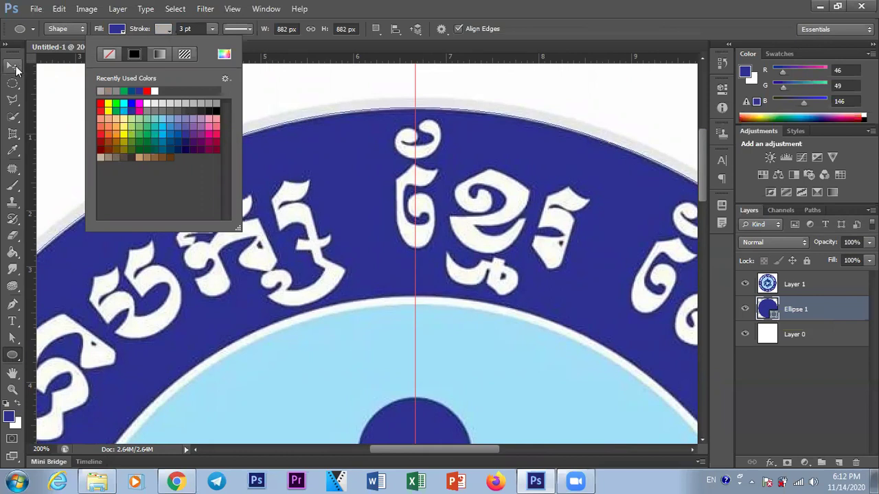
Set the stroke width to 11.89 pt, hiding Layer 1 to check the rim
{"action": "left_click", "coordinate": [193, 28]}
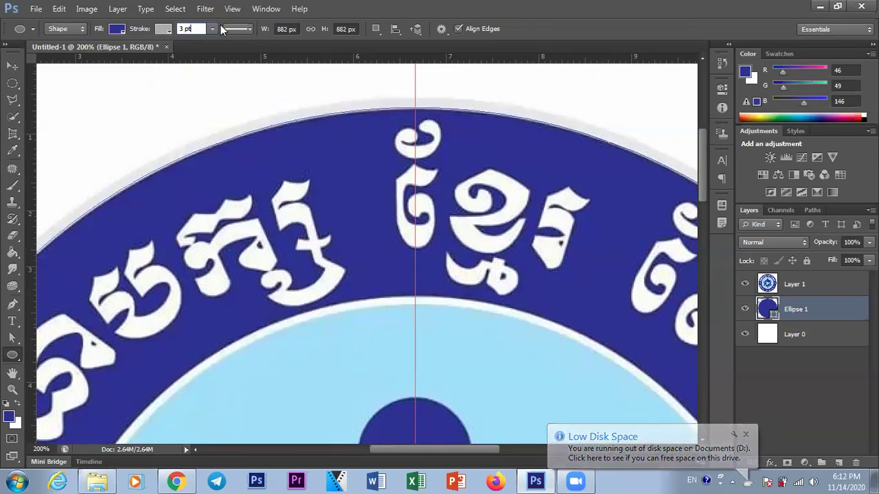
{"action": "left_click", "coordinate": [211, 28]}
{"action": "mouse_move", "coordinate": [212, 42]}
{"action": "left_mouse_down"}
{"action": "mouse_move", "coordinate": [236, 43]}
{"action": "mouse_move", "coordinate": [203, 44]}
{"action": "mouse_move", "coordinate": [222, 44]}
{"action": "mouse_move", "coordinate": [213, 45]}
{"action": "left_mouse_up"}
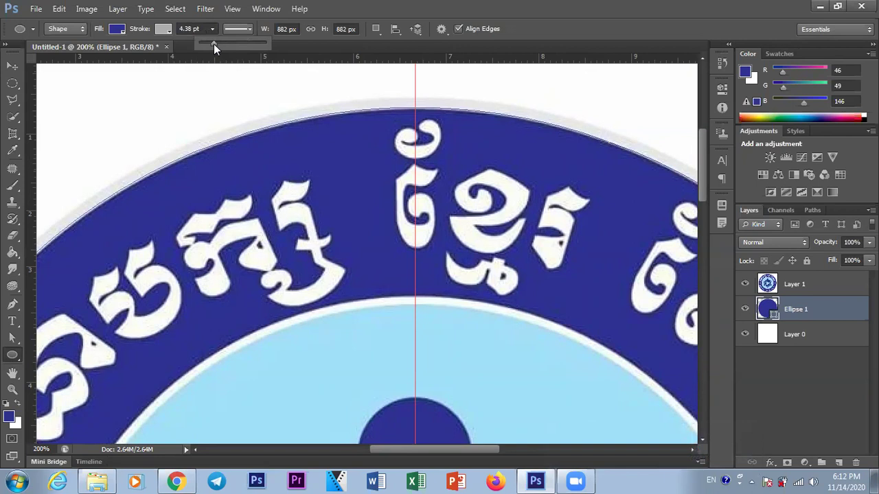
{"action": "left_click", "coordinate": [746, 283]}
{"action": "left_click", "coordinate": [746, 284]}
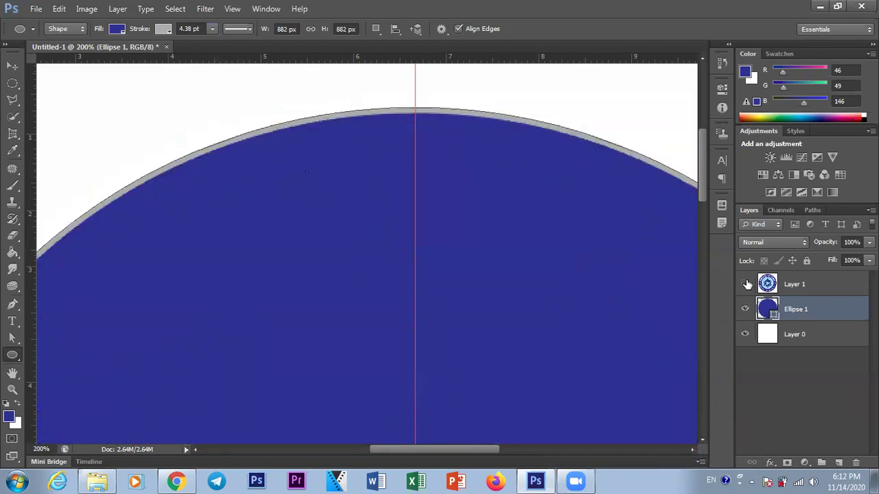
{"action": "left_click", "coordinate": [213, 28]}
{"action": "left_click_drag", "start_coordinate": [213, 43], "coordinate": [223, 43]}
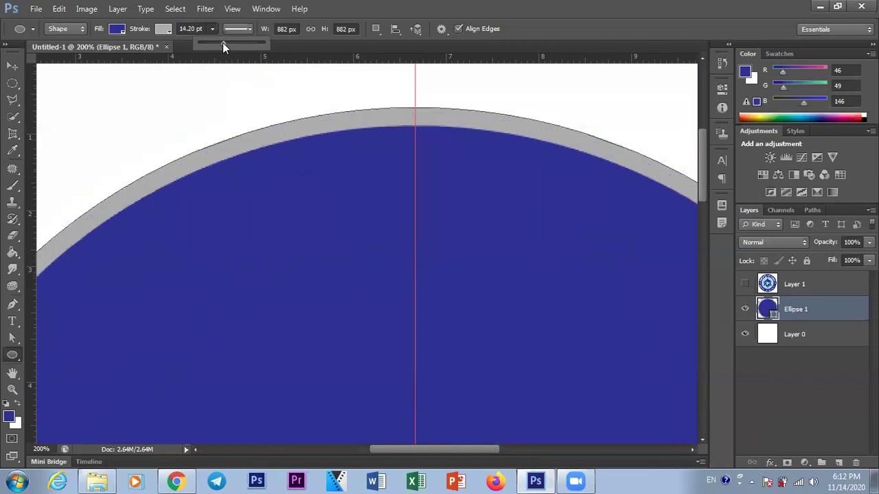
{"action": "left_click_drag", "start_coordinate": [223, 43], "coordinate": [215, 41]}
Change the stroke to a very light grey and show Layer 1 again
{"action": "left_click", "coordinate": [164, 29]}
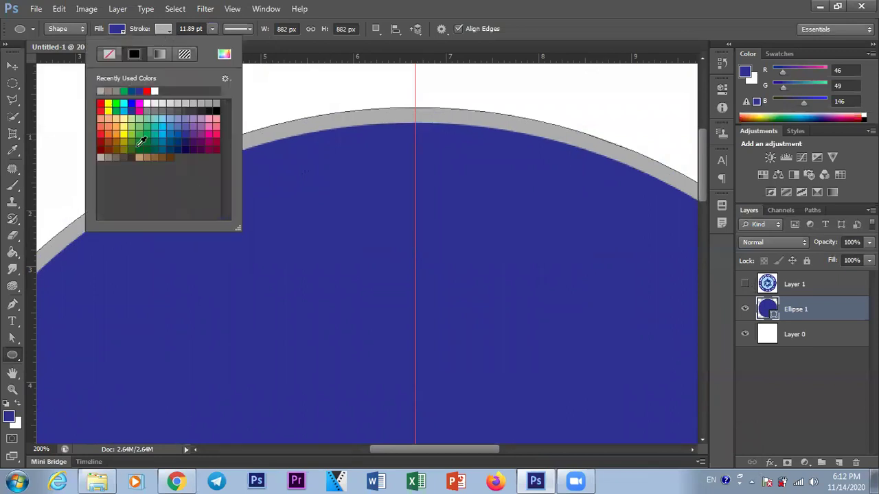
{"action": "left_click", "coordinate": [157, 103]}
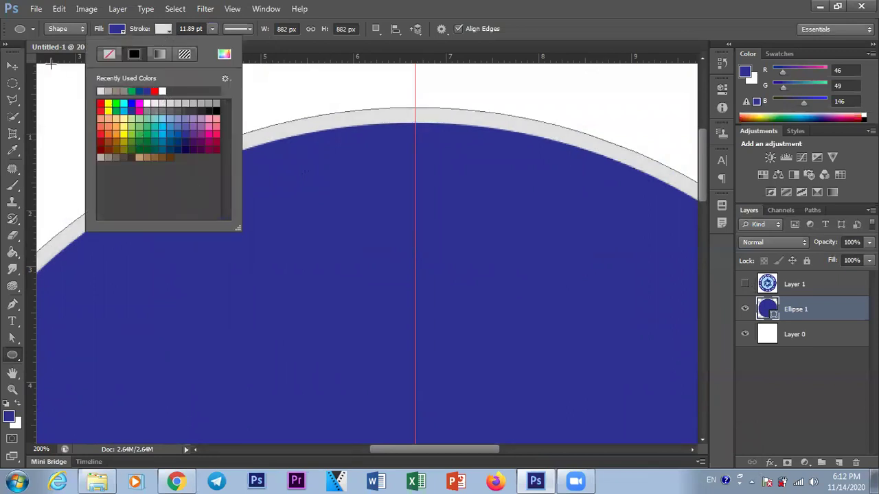
{"action": "left_click", "coordinate": [10, 68]}
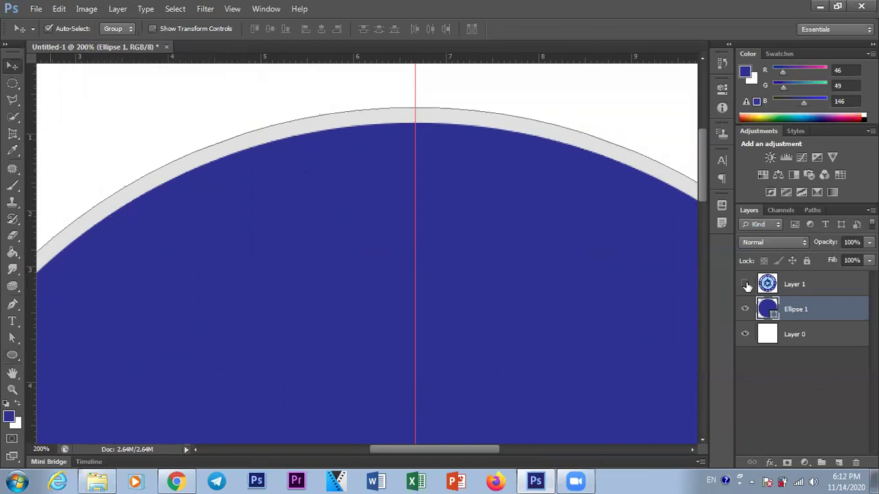
{"action": "left_click", "coordinate": [745, 284]}
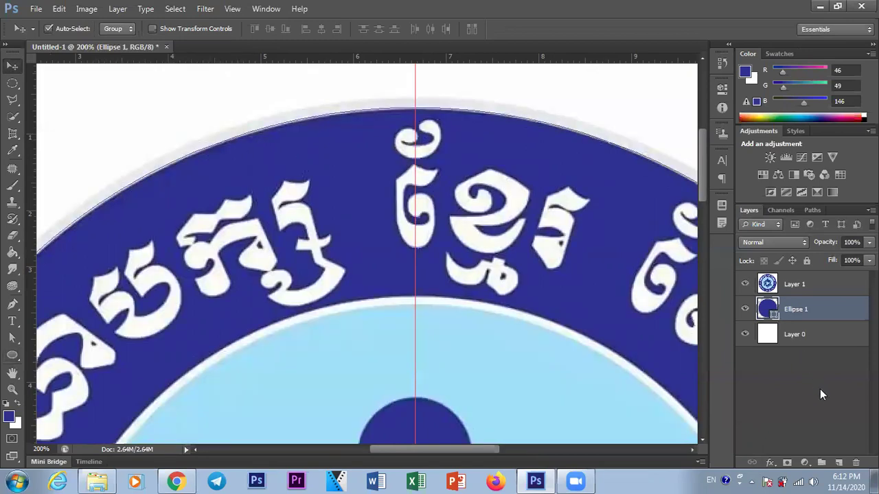
{"action": "key", "text": "ctrl+minus"}
{"action": "key", "text": "ctrl+minus"}
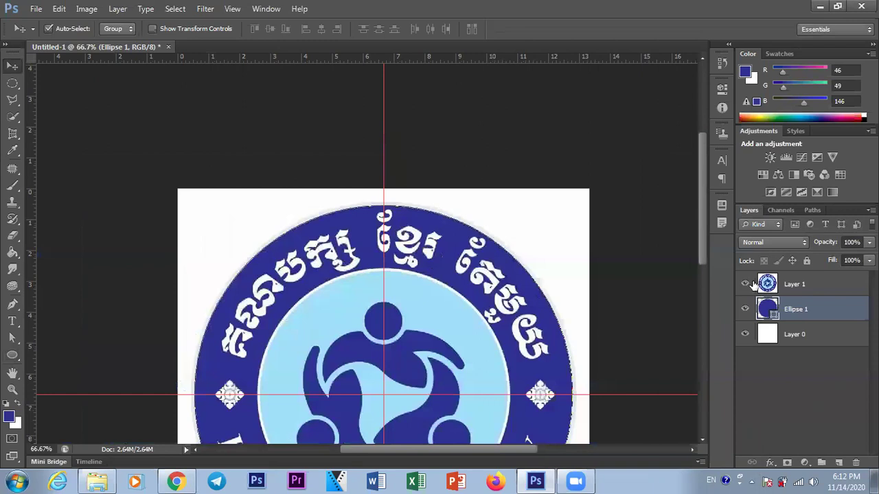
Duplicate Ellipse 1, save the dark blue as a swatch, and fill the copy grey
{"action": "left_click_drag", "start_coordinate": [703, 241], "coordinate": [707, 290]}
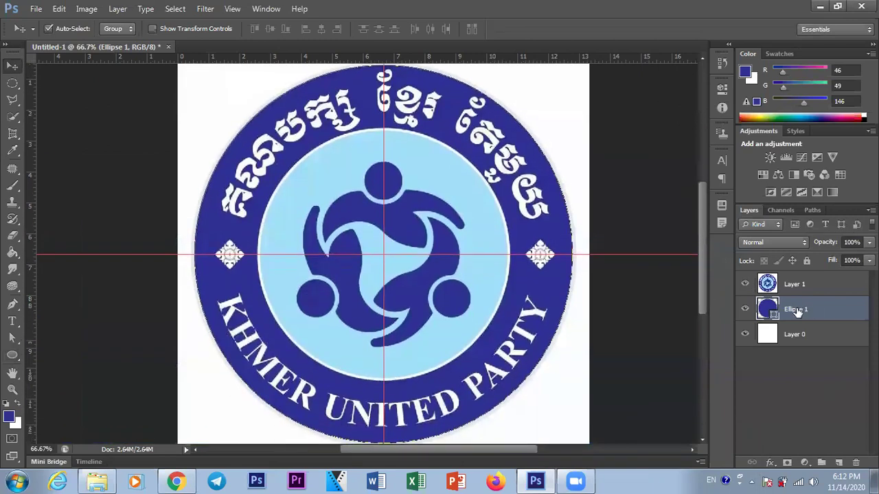
{"action": "key", "text": "ctrl+j"}
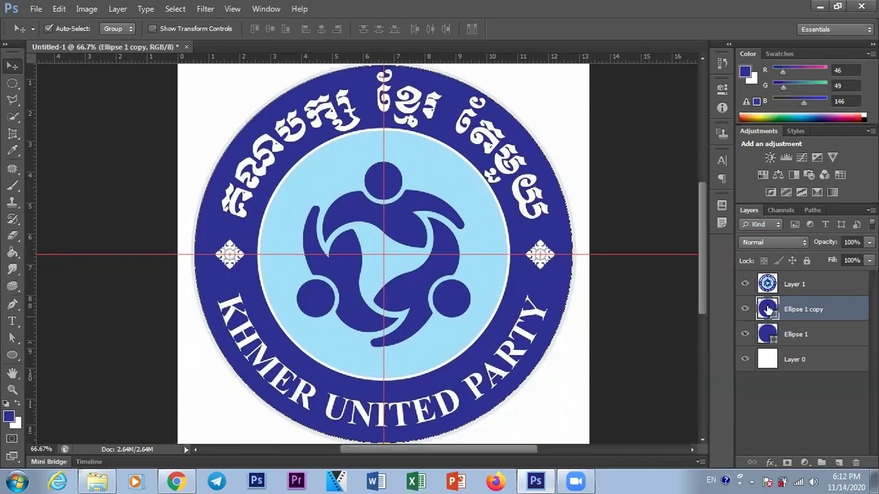
{"action": "left_click", "coordinate": [12, 355]}
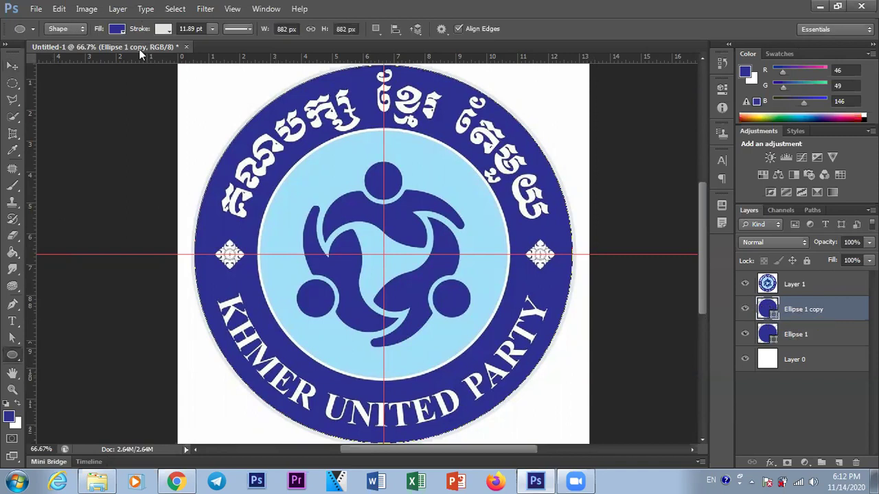
{"action": "left_click", "coordinate": [118, 28]}
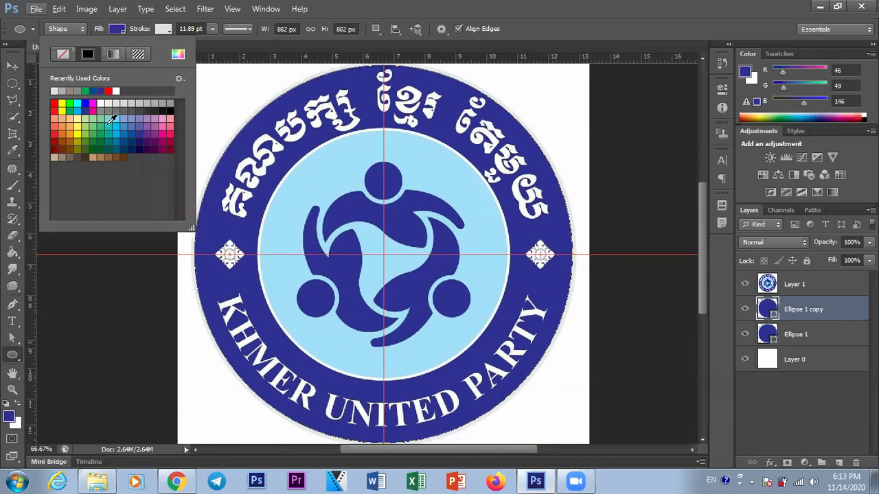
{"action": "left_click", "coordinate": [115, 202]}
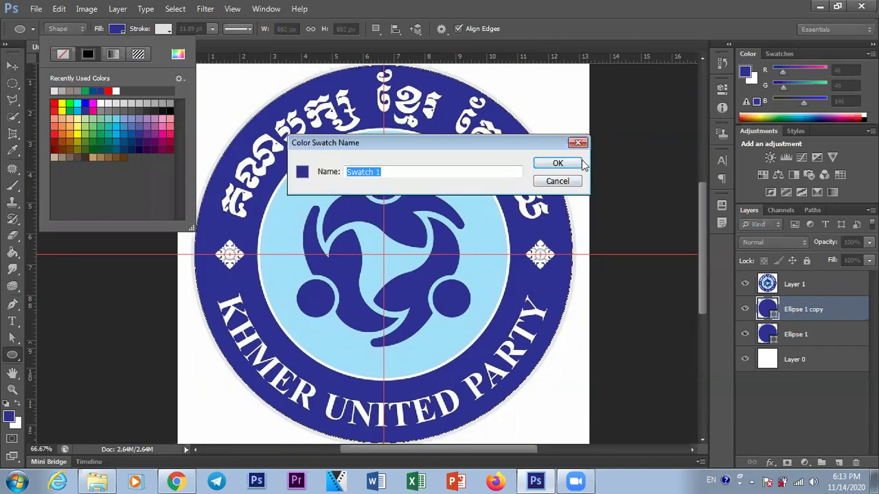
{"action": "left_click", "coordinate": [573, 180]}
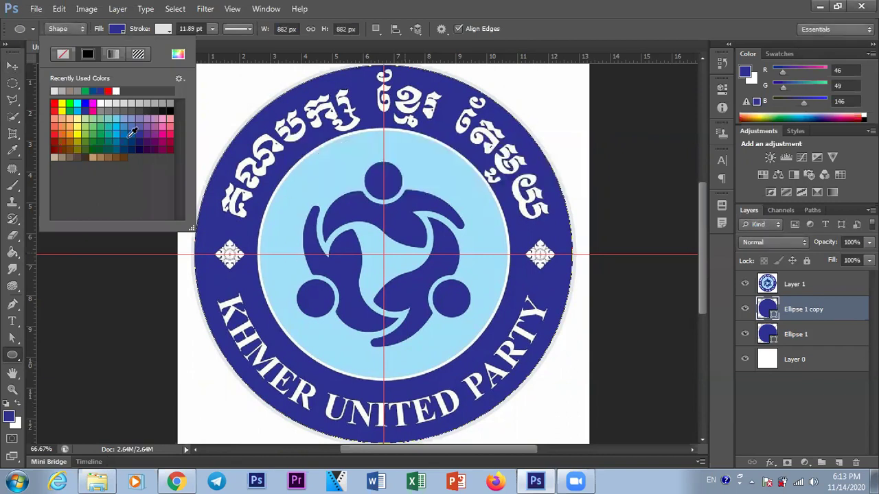
{"action": "left_click", "coordinate": [127, 105]}
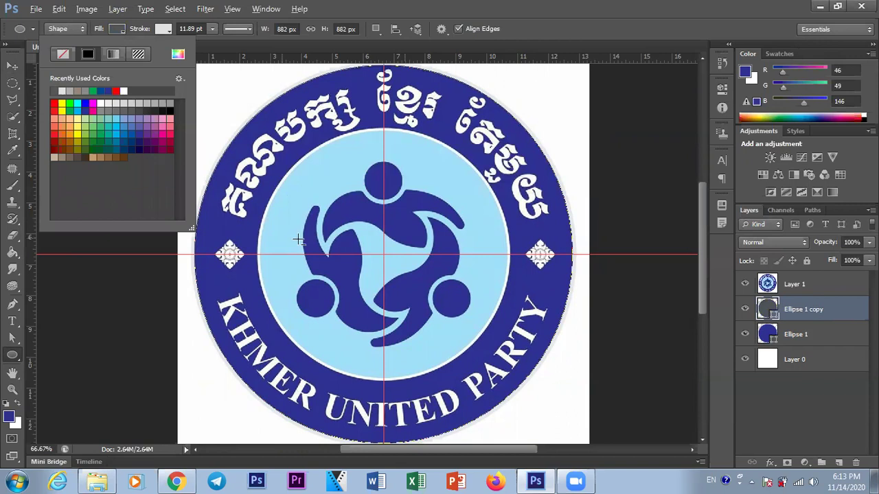
Sample the logo's inner-disc light blue a0e0f9 in the Color Picker
{"action": "key", "text": "alt"}
{"action": "left_click", "coordinate": [115, 28]}
{"action": "left_click", "coordinate": [115, 28]}
{"action": "key", "text": "alt"}
{"action": "left_click", "coordinate": [10, 417]}
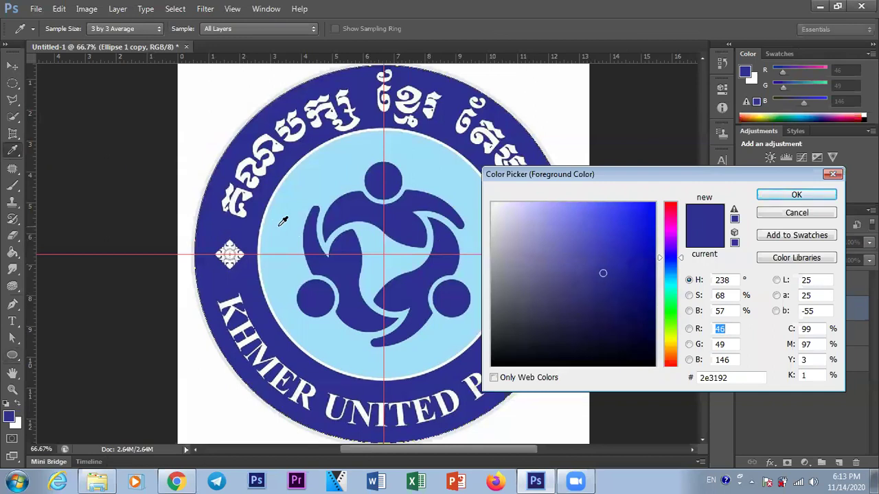
{"action": "left_click", "coordinate": [280, 226]}
{"action": "left_click", "coordinate": [761, 196]}
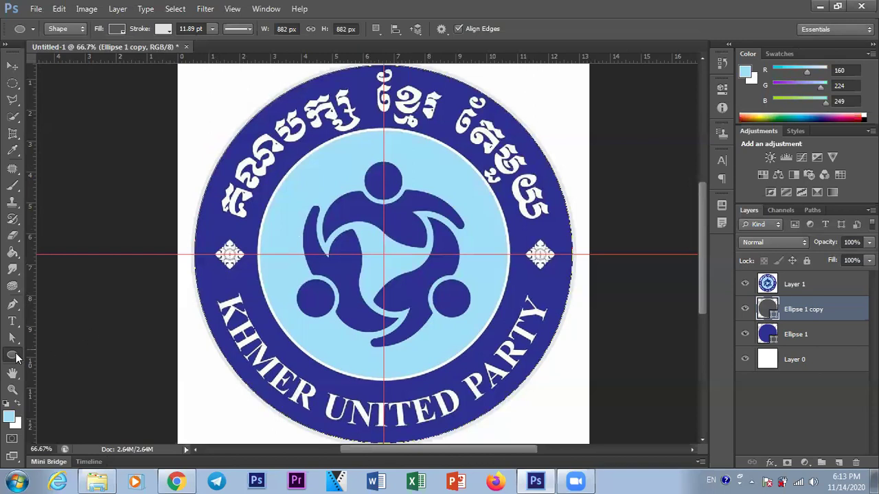
Give Ellipse 1 copy a light blue fill and a white 10.15 pt stroke
{"action": "left_click", "coordinate": [118, 31]}
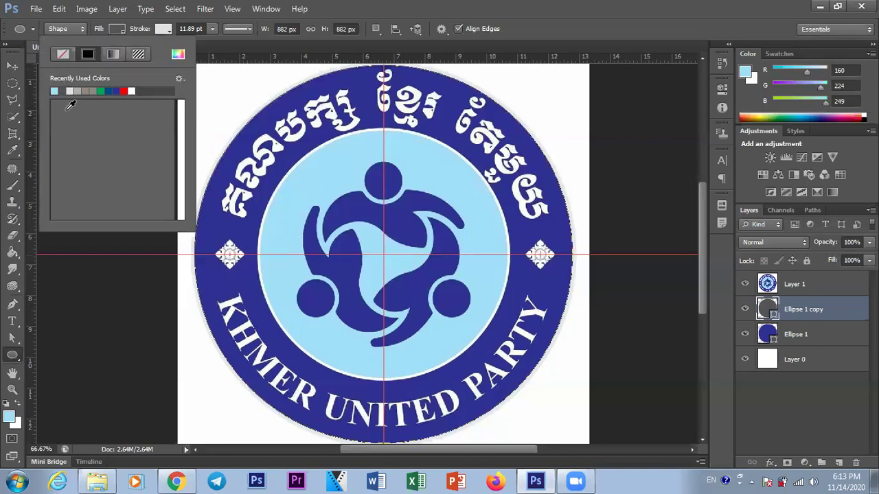
{"action": "left_click", "coordinate": [55, 90]}
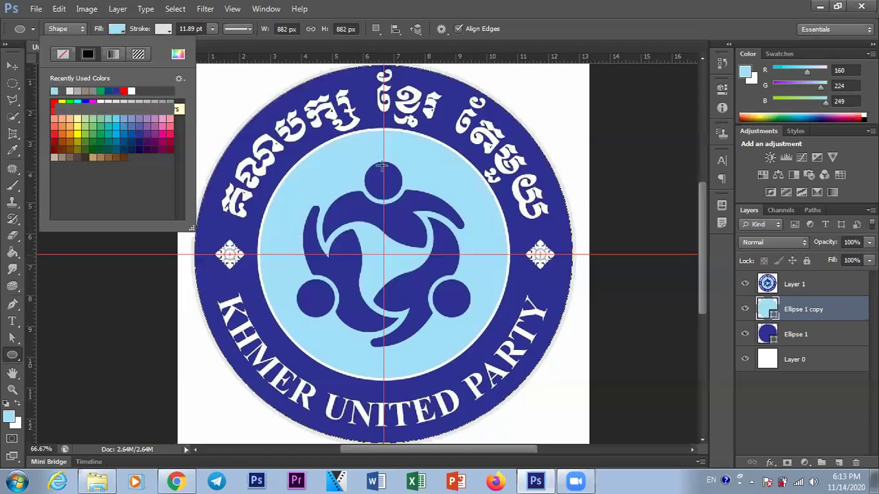
{"action": "left_click", "coordinate": [162, 30]}
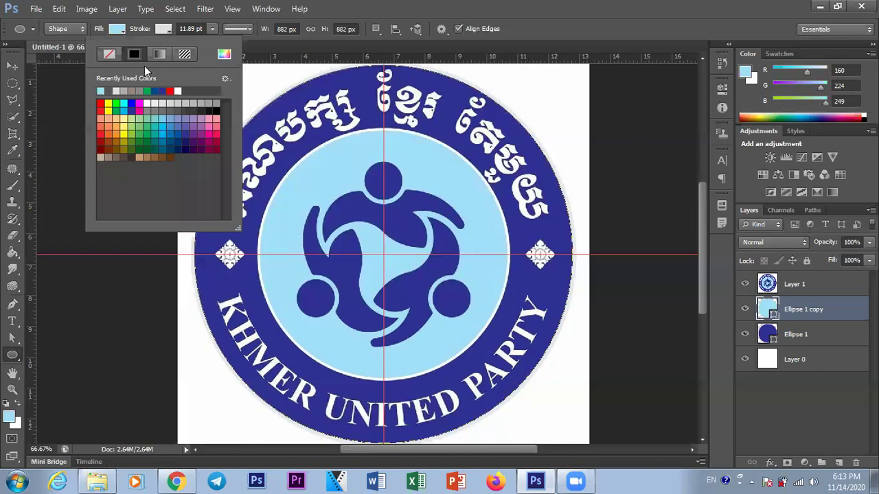
{"action": "left_click", "coordinate": [178, 91]}
{"action": "left_click", "coordinate": [213, 29]}
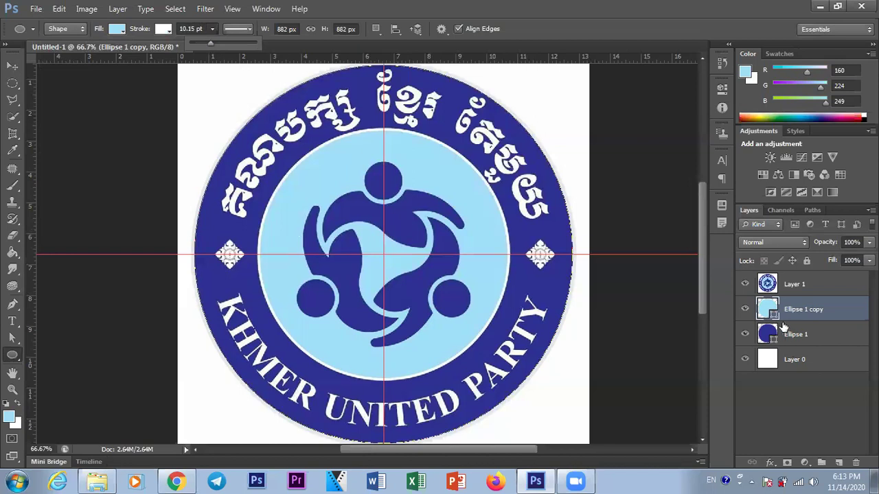
Check the circle against the logo and move Ellipse 1 copy above Layer 1
{"action": "left_click", "coordinate": [746, 284]}
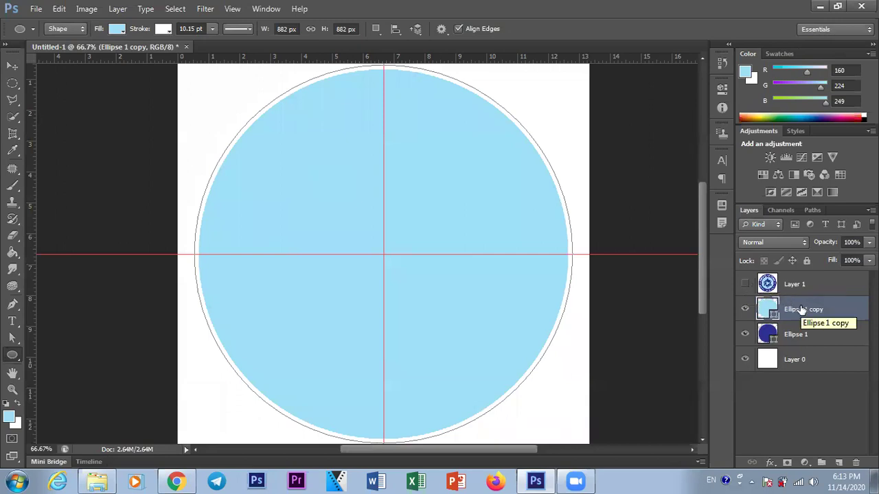
{"action": "left_click", "coordinate": [745, 284]}
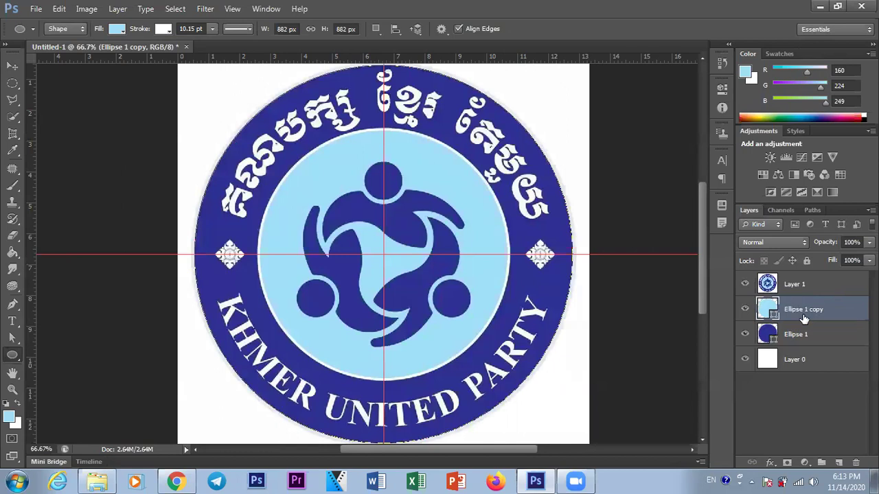
{"action": "left_click_drag", "start_coordinate": [803, 319], "coordinate": [804, 284]}
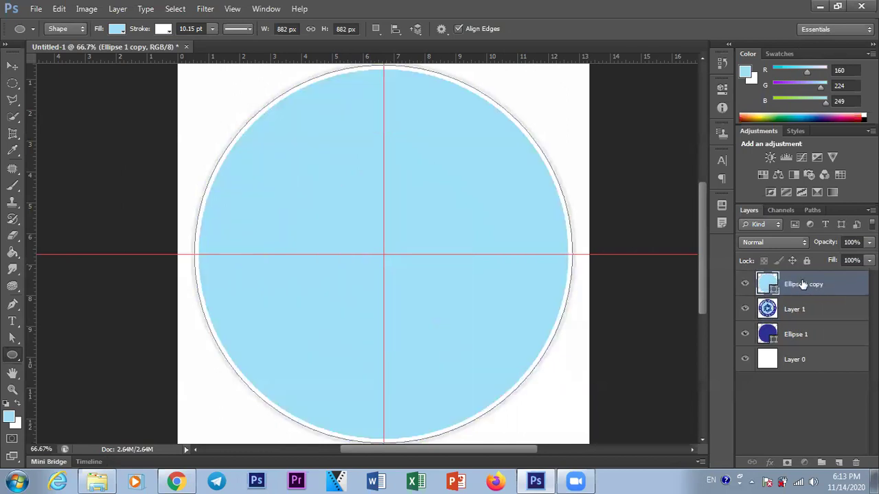
Scale Ellipse 1 copy about its centre to about 66.67% (588 × 588 px)
{"action": "key", "text": "ctrl+t"}
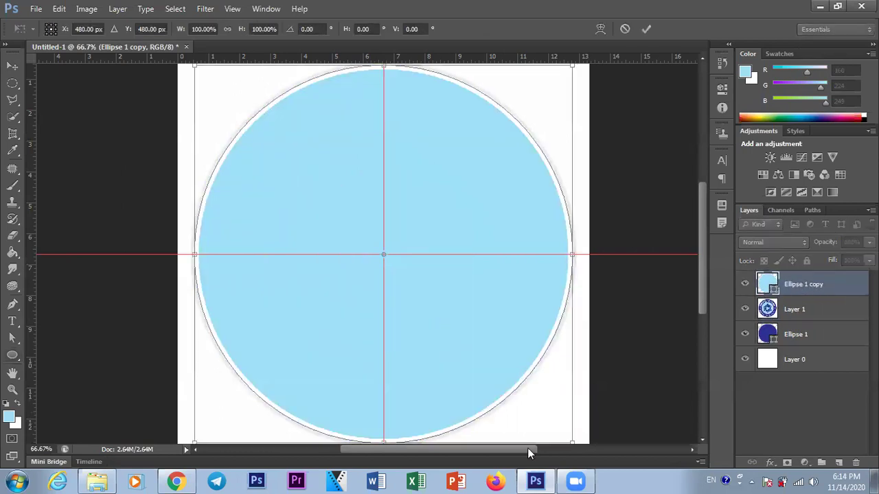
{"action": "left_click_drag", "start_coordinate": [570, 443], "coordinate": [529, 394]}
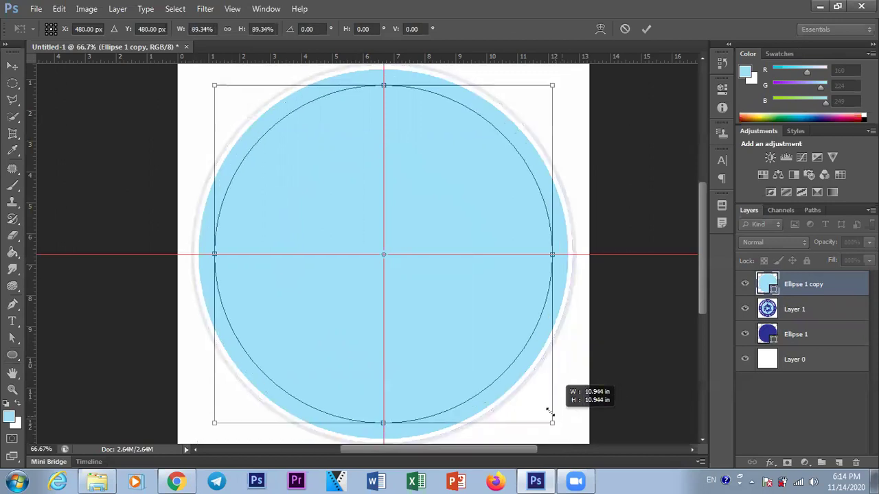
{"action": "mouse_move", "coordinate": [528, 398]}
{"action": "left_mouse_down"}
{"action": "mouse_move", "coordinate": [499, 372]}
{"action": "mouse_move", "coordinate": [510, 381]}
{"action": "left_mouse_up"}
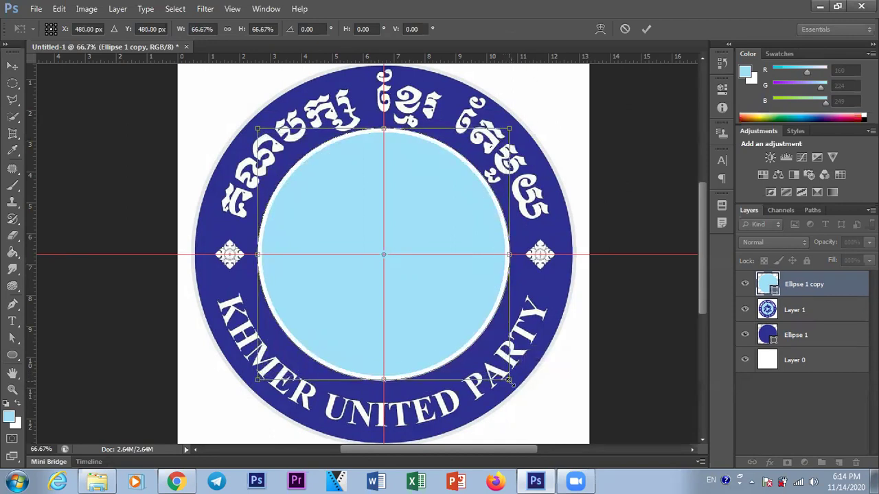
{"action": "key", "text": "Return"}
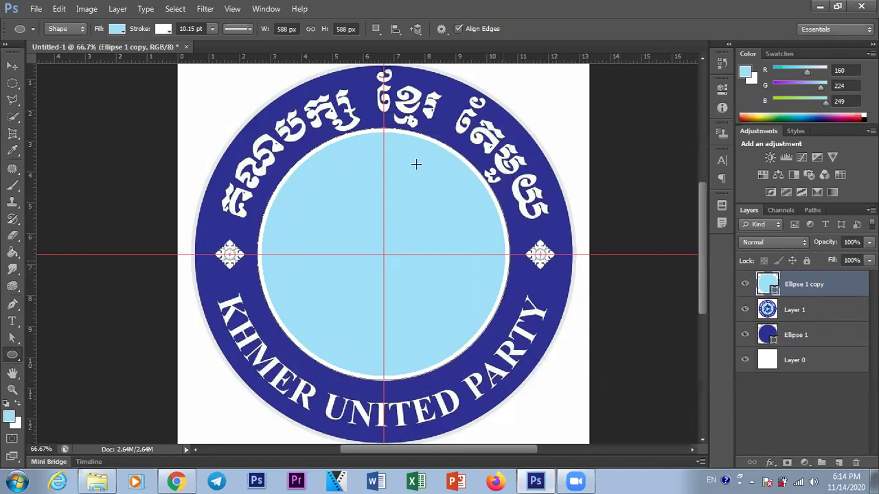
Set the light-blue inner circle's white stroke width to 8 pt
{"action": "left_click", "coordinate": [214, 27]}
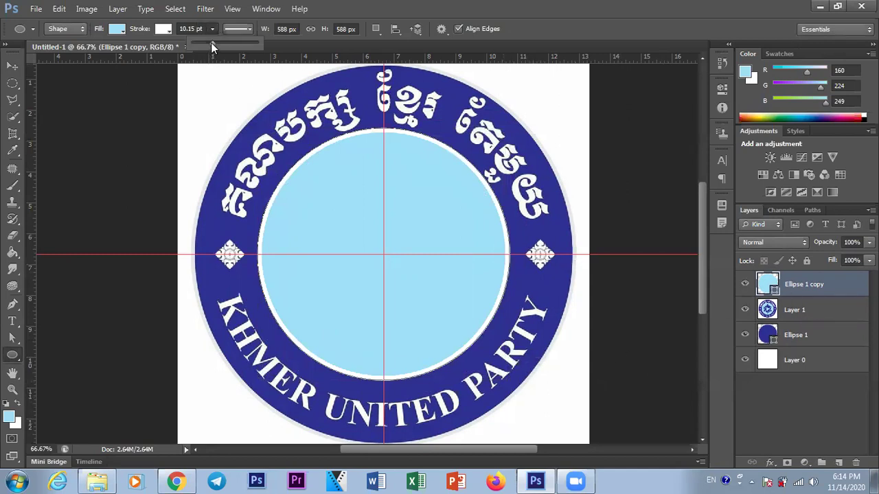
{"action": "left_click", "coordinate": [200, 29]}
{"action": "type", "text": "8"}
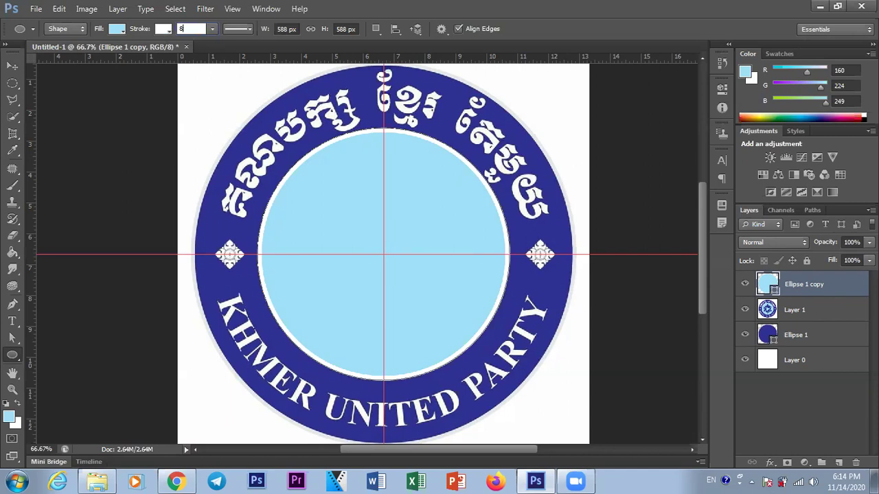
{"action": "key", "text": "Return"}
Toggle the Layer 1 logo reference on and off to compare, then select Ellipse 1
{"action": "left_click", "coordinate": [13, 65]}
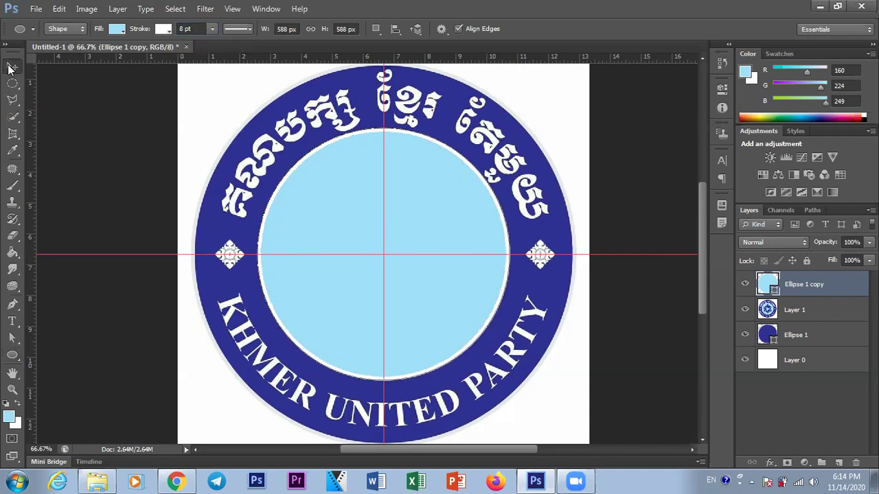
{"action": "left_click", "coordinate": [745, 310]}
{"action": "left_click", "coordinate": [745, 310]}
{"action": "left_click", "coordinate": [745, 310]}
{"action": "left_click", "coordinate": [746, 309]}
{"action": "left_click", "coordinate": [745, 309]}
{"action": "left_click", "coordinate": [745, 309]}
{"action": "left_click", "coordinate": [745, 310]}
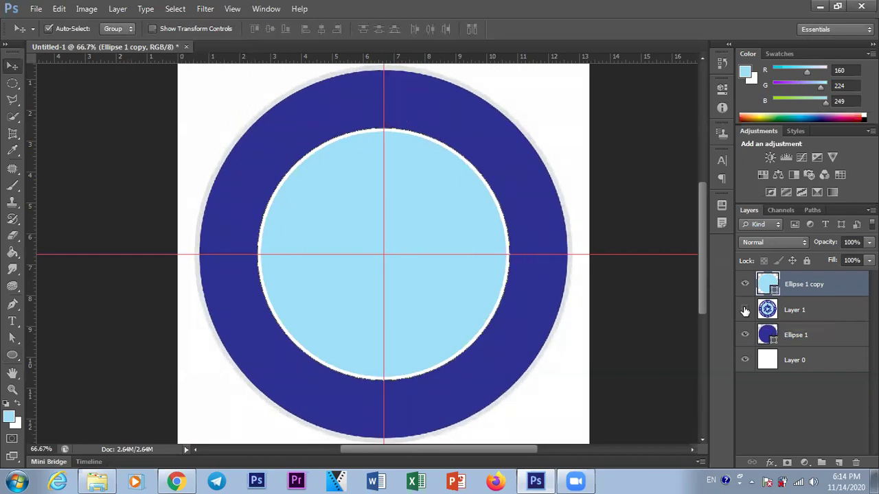
{"action": "left_click", "coordinate": [745, 309]}
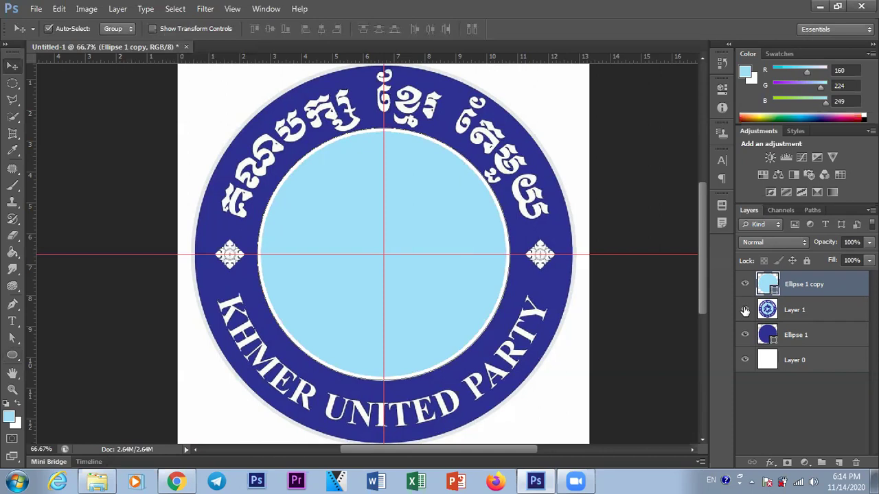
{"action": "left_click", "coordinate": [745, 310]}
{"action": "left_click", "coordinate": [745, 309]}
{"action": "left_click", "coordinate": [745, 310]}
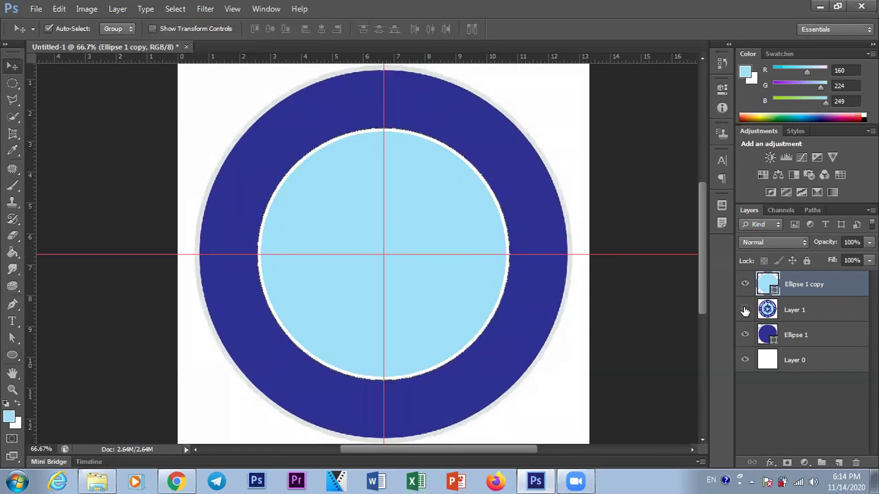
{"action": "left_click", "coordinate": [745, 310]}
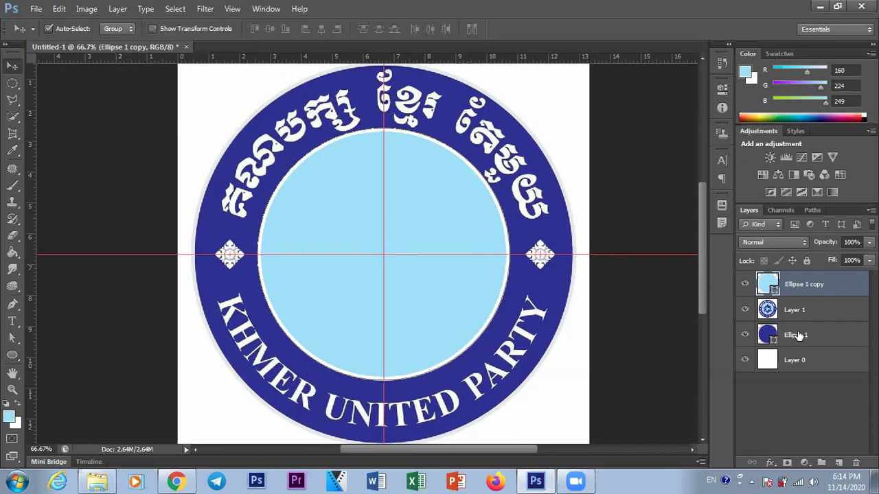
{"action": "left_click", "coordinate": [800, 336]}
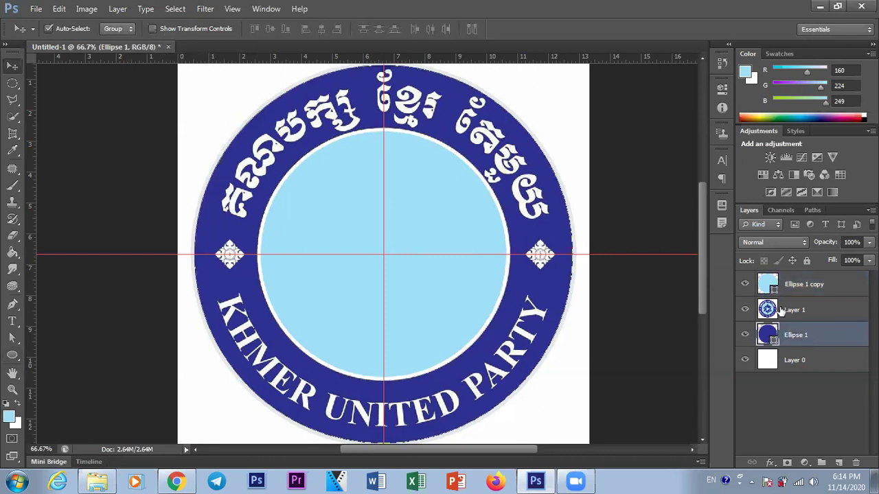
Hide Ellipse 1 copy, move Ellipse 1 above Layer 1, and scale it about 101.8% to fit
{"action": "left_click", "coordinate": [745, 284]}
{"action": "left_click_drag", "start_coordinate": [798, 336], "coordinate": [799, 310]}
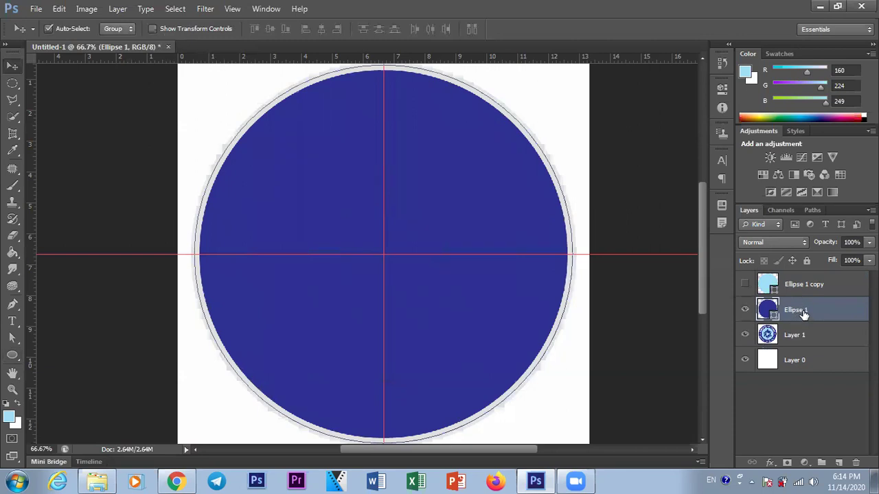
{"action": "key", "text": "ctrl+t"}
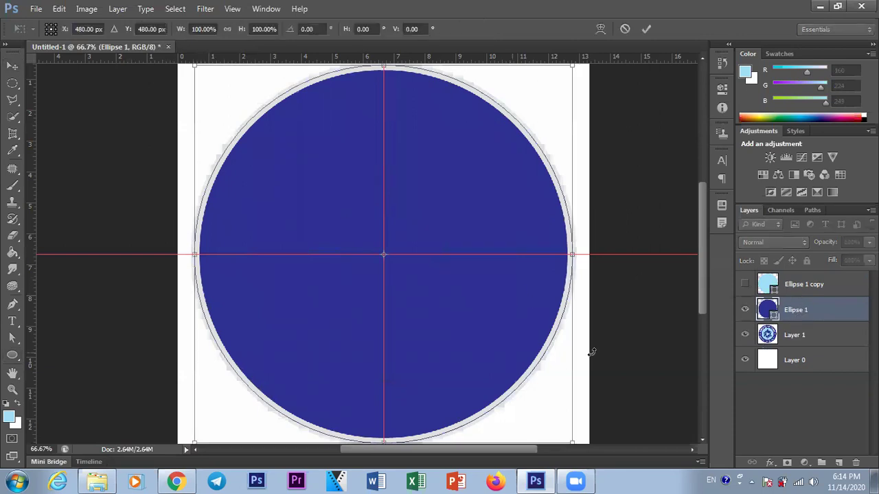
{"action": "key", "text": "ctrl+minus"}
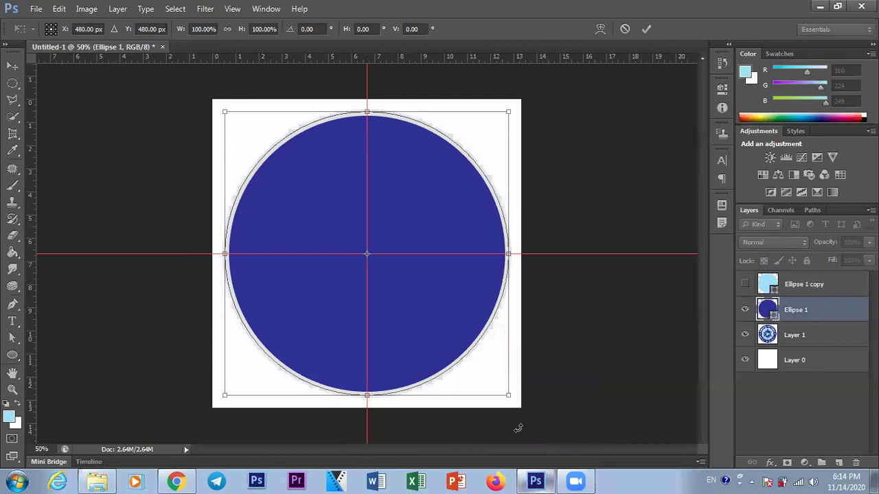
{"action": "mouse_move", "coordinate": [506, 393]}
{"action": "left_mouse_down"}
{"action": "mouse_move", "coordinate": [496, 381]}
{"action": "mouse_move", "coordinate": [511, 398]}
{"action": "left_mouse_up"}
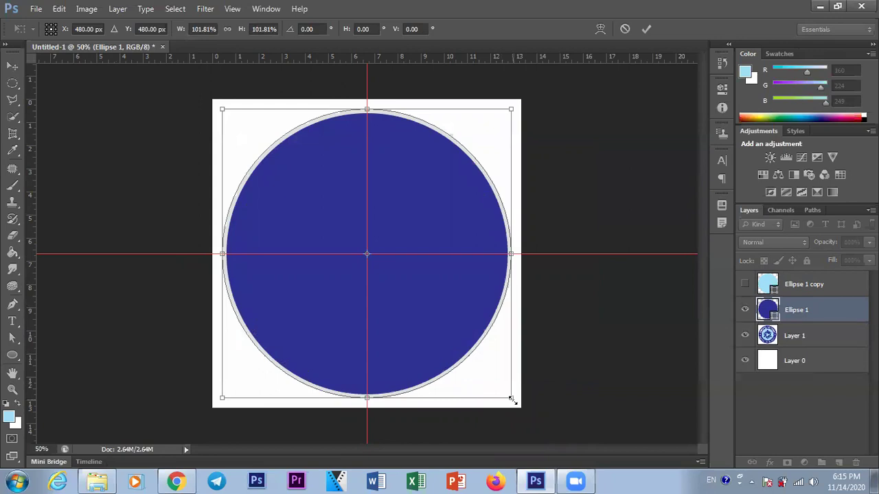
{"action": "key", "text": "Return"}
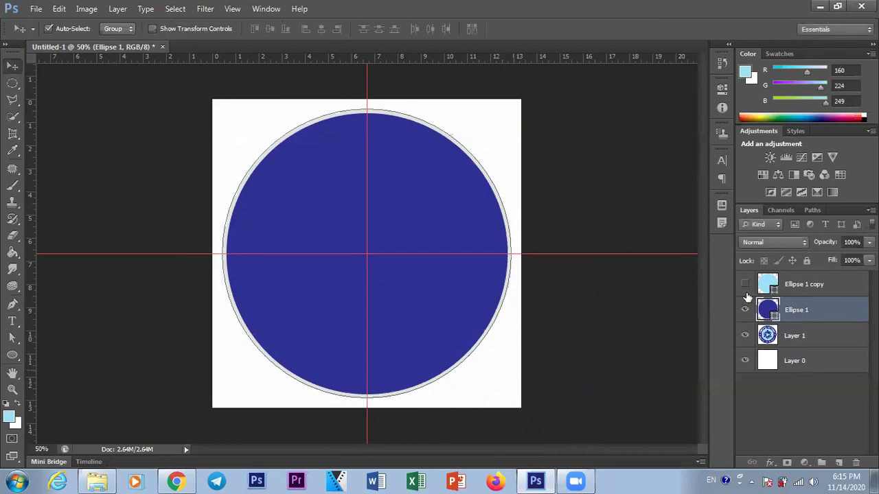
Hide both ellipse layers, add empty Layer 2 above Ellipse 1 copy, and zoom to 100%
{"action": "left_click", "coordinate": [745, 283]}
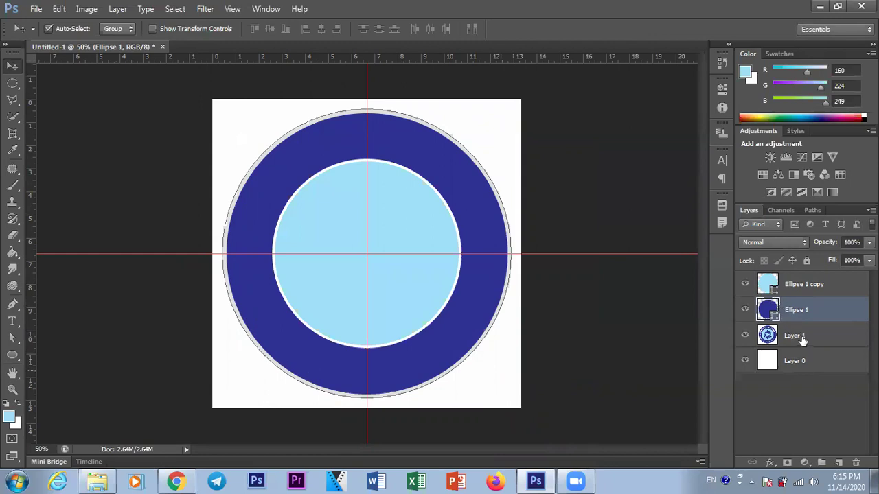
{"action": "left_click", "coordinate": [800, 336]}
{"action": "left_click", "coordinate": [745, 310]}
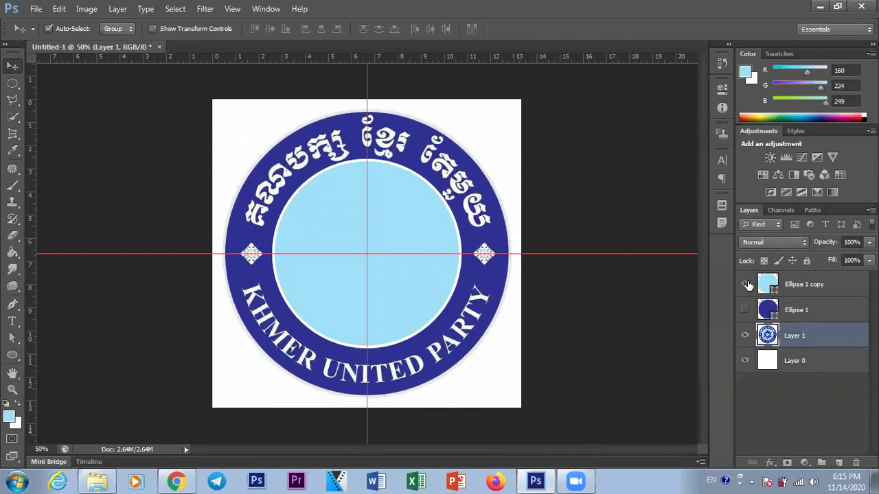
{"action": "left_click", "coordinate": [746, 284]}
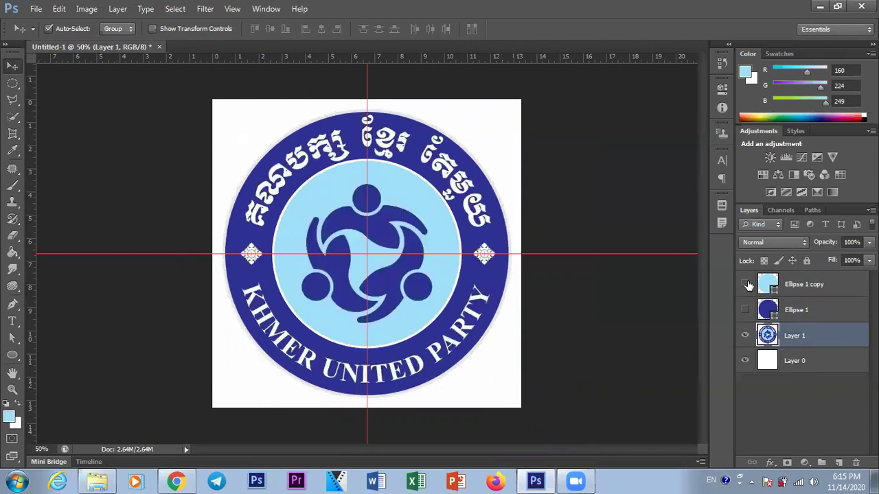
{"action": "left_click", "coordinate": [805, 284]}
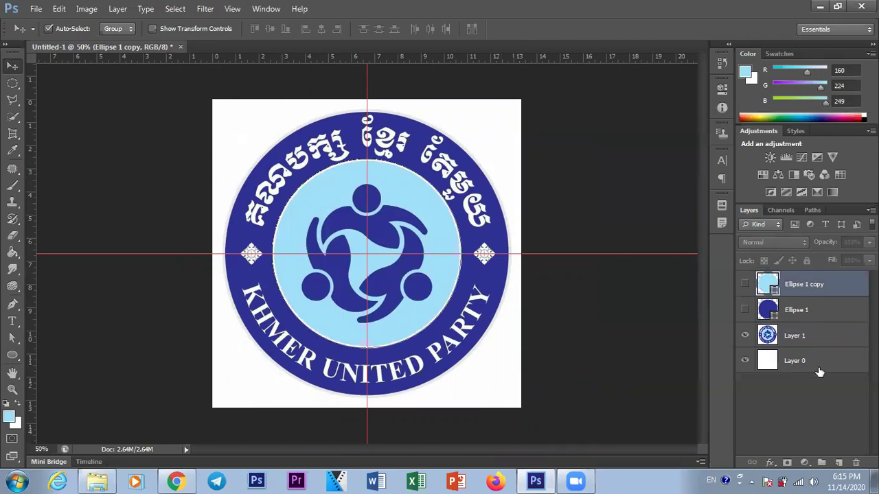
{"action": "key", "text": "ctrl+plus"}
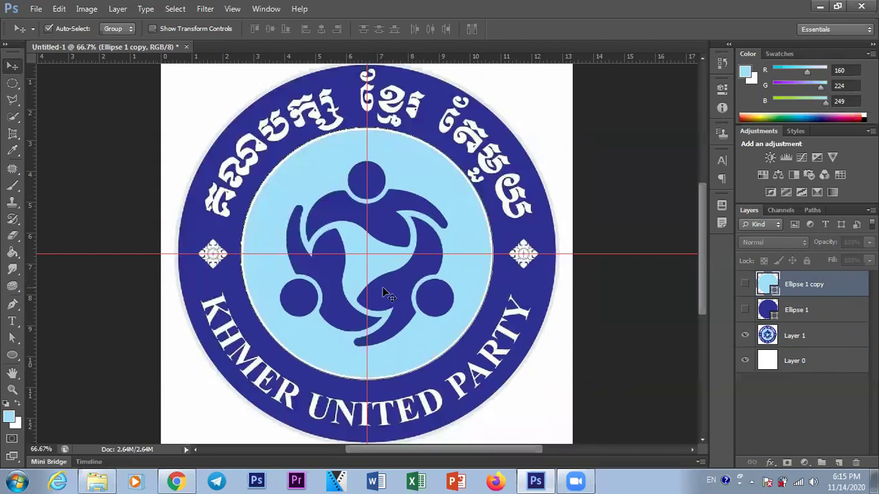
{"action": "left_click", "coordinate": [838, 464]}
{"action": "key", "text": "ctrl+plus"}
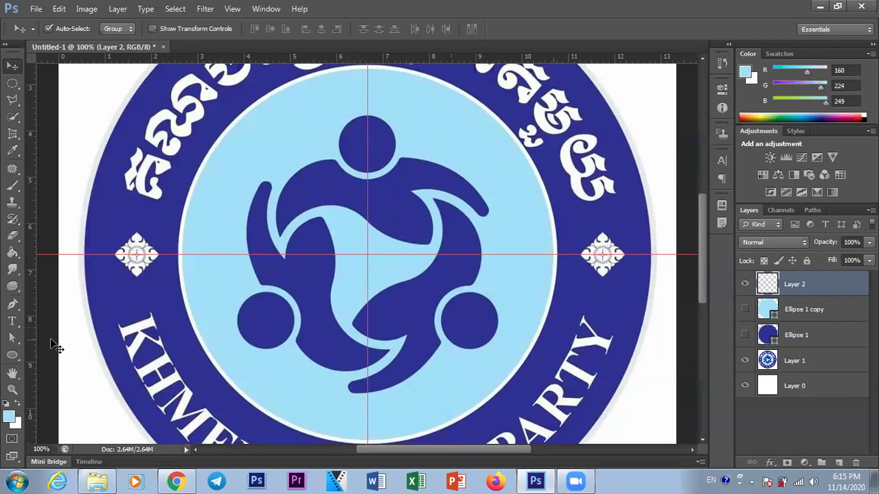
Draw a small ellipse, Ellipse 2, over the top figure's round head
{"action": "left_click", "coordinate": [14, 356]}
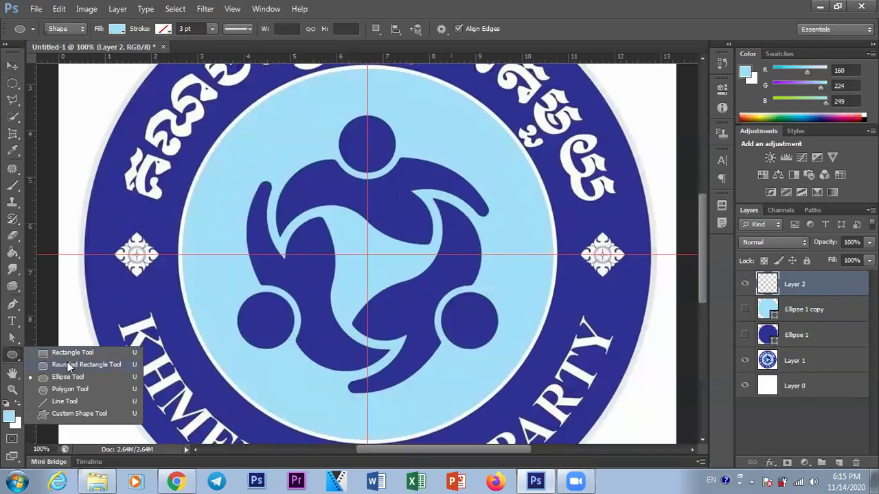
{"action": "left_click", "coordinate": [66, 379]}
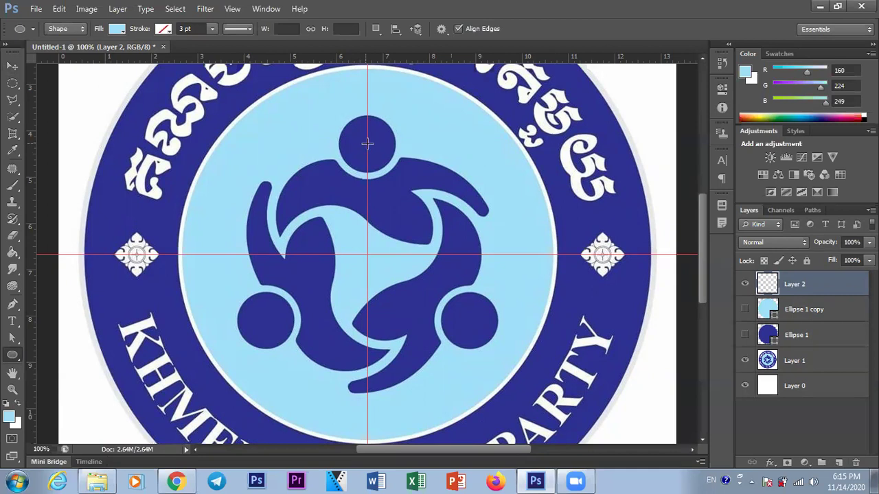
{"action": "left_click_drag", "start_coordinate": [368, 143], "coordinate": [393, 182]}
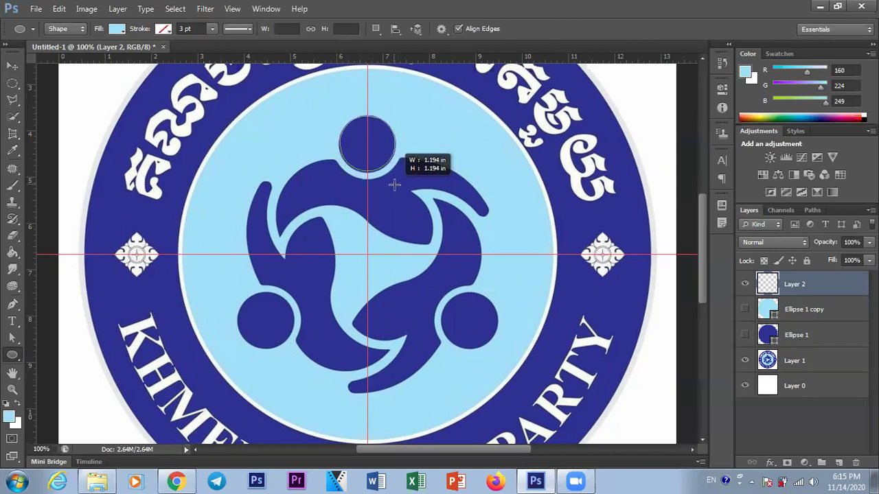
{"action": "left_click_drag", "start_coordinate": [392, 182], "coordinate": [395, 186]}
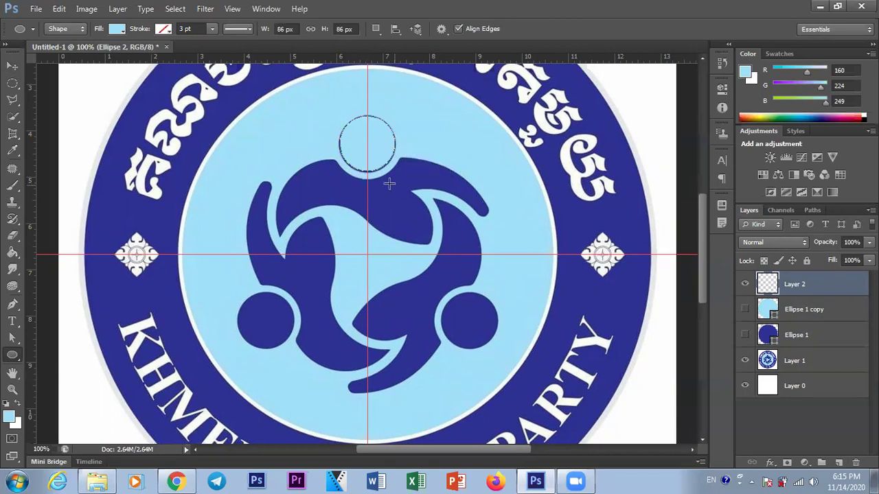
{"action": "left_click", "coordinate": [117, 29]}
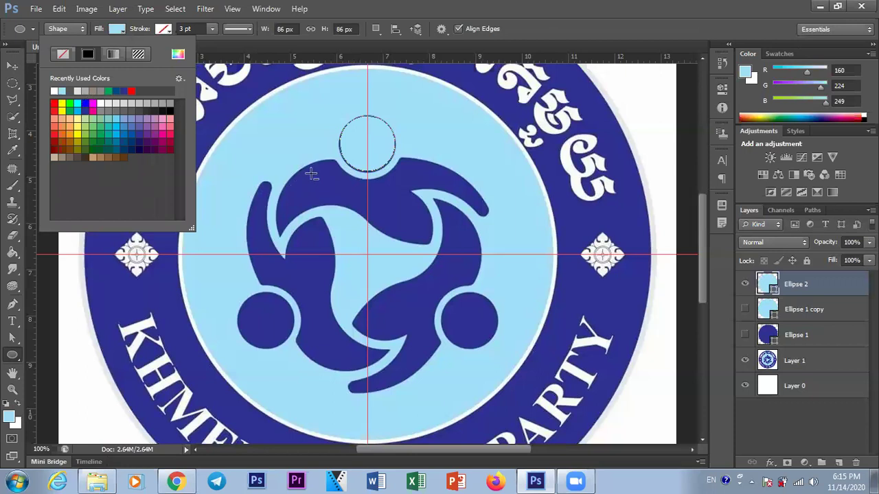
{"action": "left_click", "coordinate": [17, 68]}
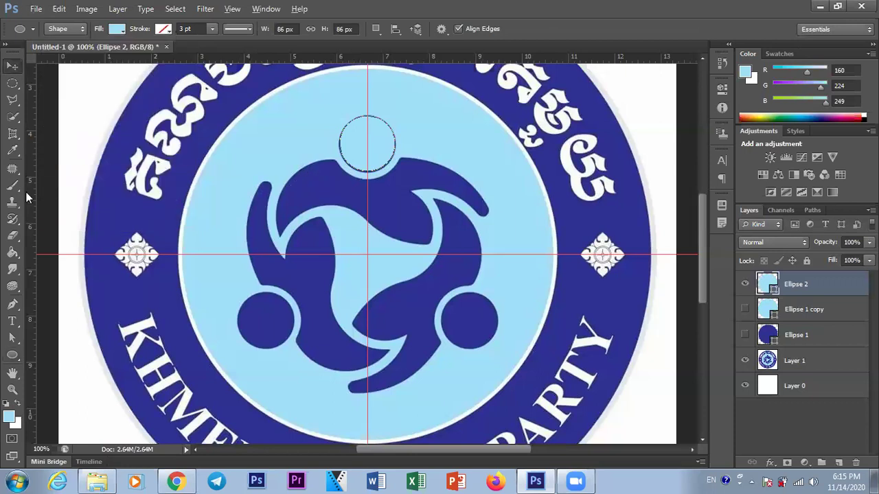
Sample the logo's navy 2e3192 as foreground and fill Ellipse 2 with it
{"action": "left_click", "coordinate": [9, 415]}
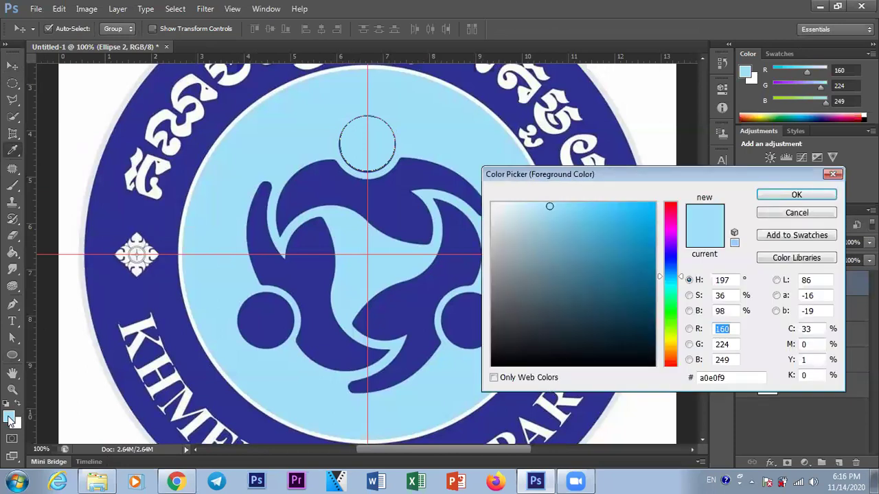
{"action": "left_click", "coordinate": [313, 263]}
{"action": "left_click", "coordinate": [783, 196]}
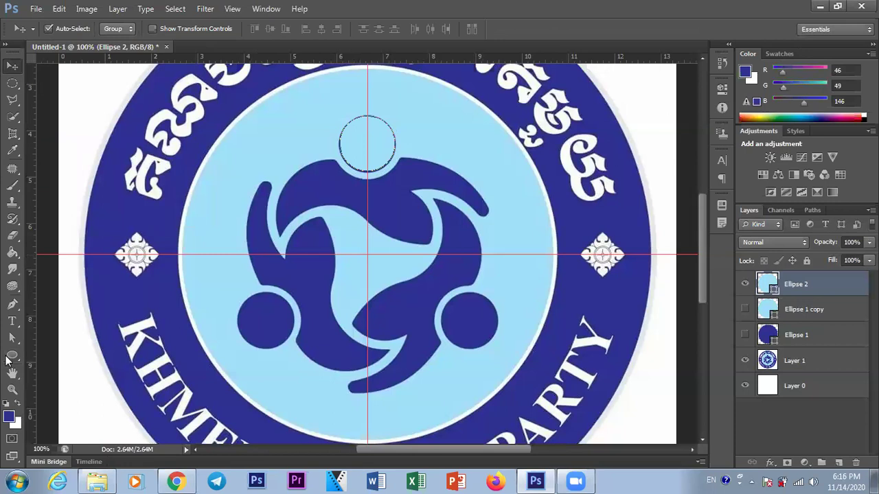
{"action": "left_click", "coordinate": [12, 358]}
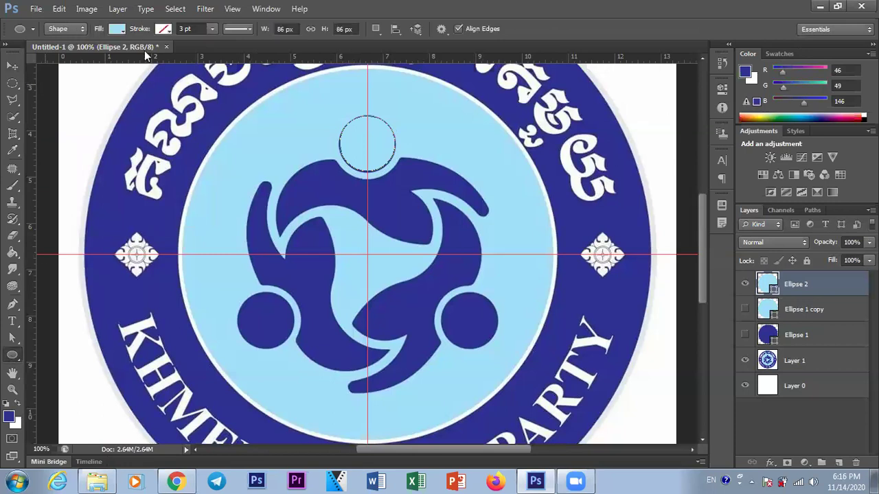
{"action": "left_click", "coordinate": [117, 29]}
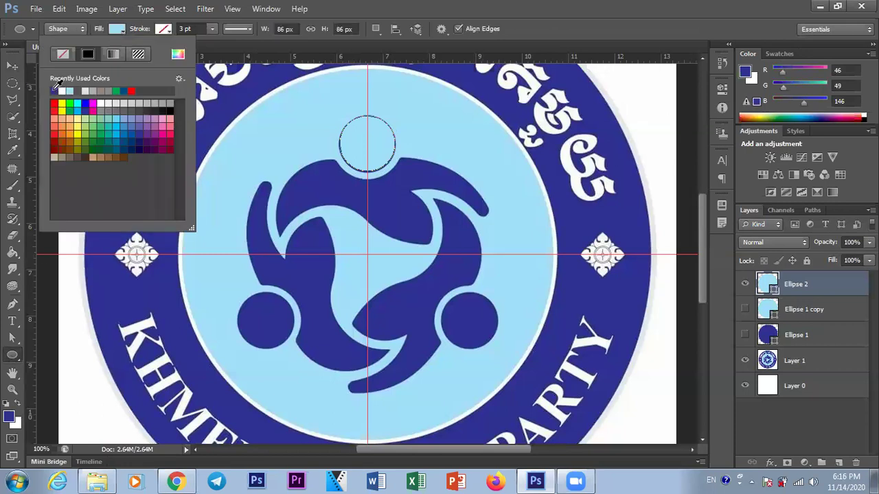
{"action": "left_click", "coordinate": [54, 91]}
{"action": "left_click", "coordinate": [12, 65]}
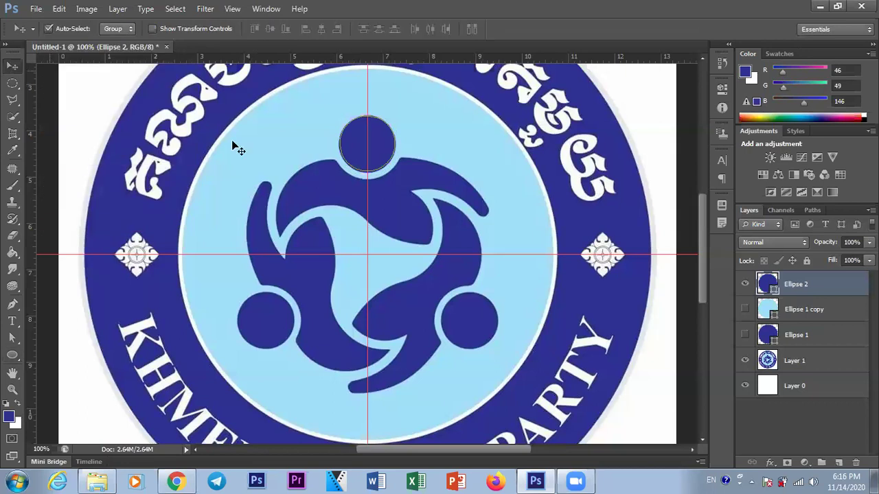
{"action": "double_click", "coordinate": [767, 284]}
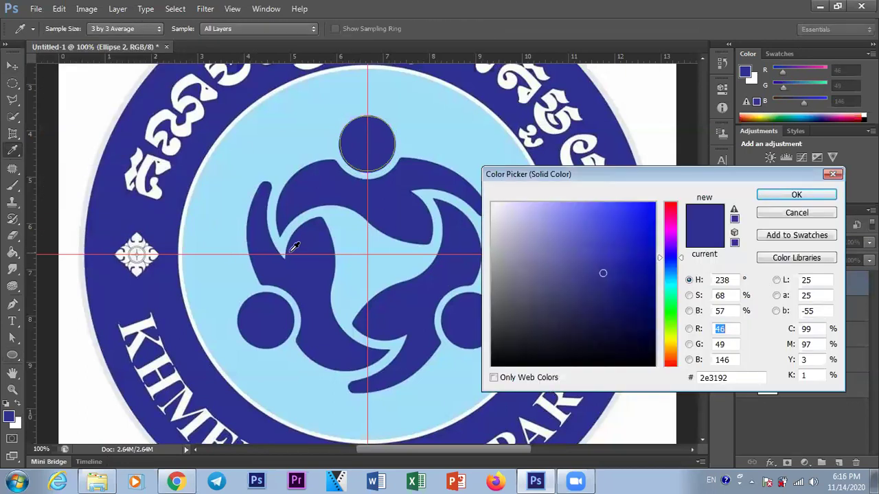
{"action": "left_click", "coordinate": [832, 174]}
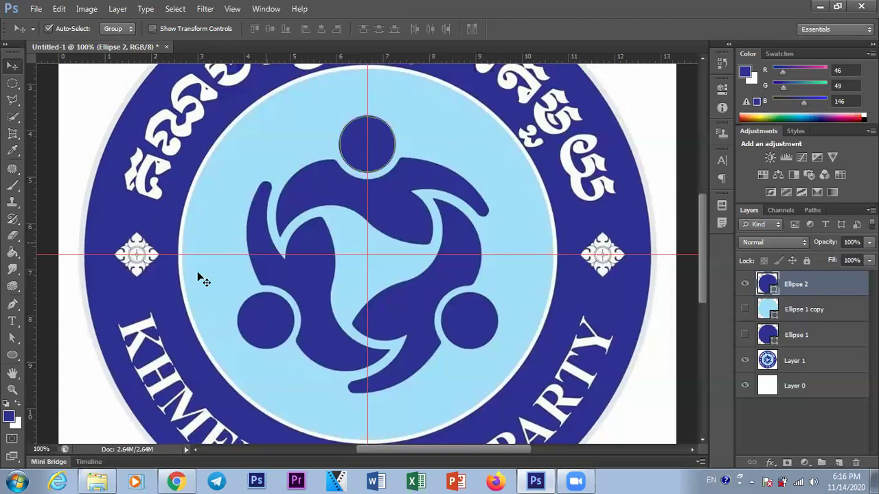
Start a no-fill Pen shape with a curved segment along the left arm's top edge
{"action": "left_click", "coordinate": [13, 304]}
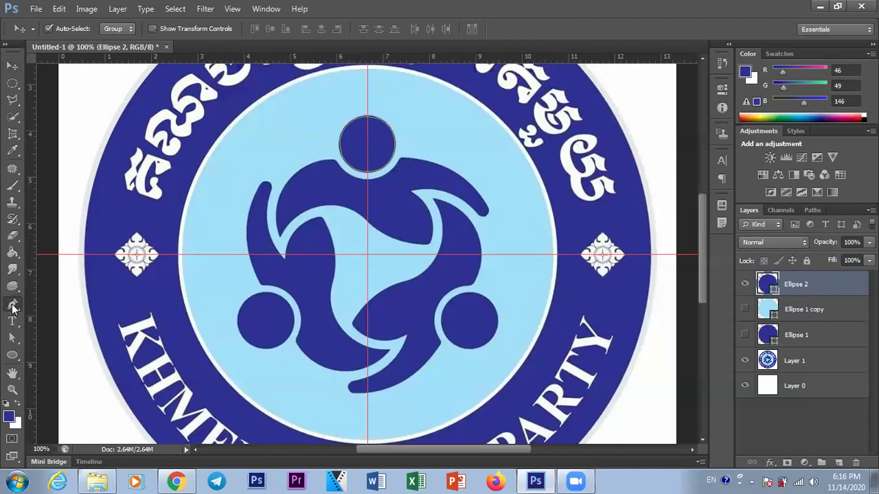
{"action": "left_click", "coordinate": [281, 237]}
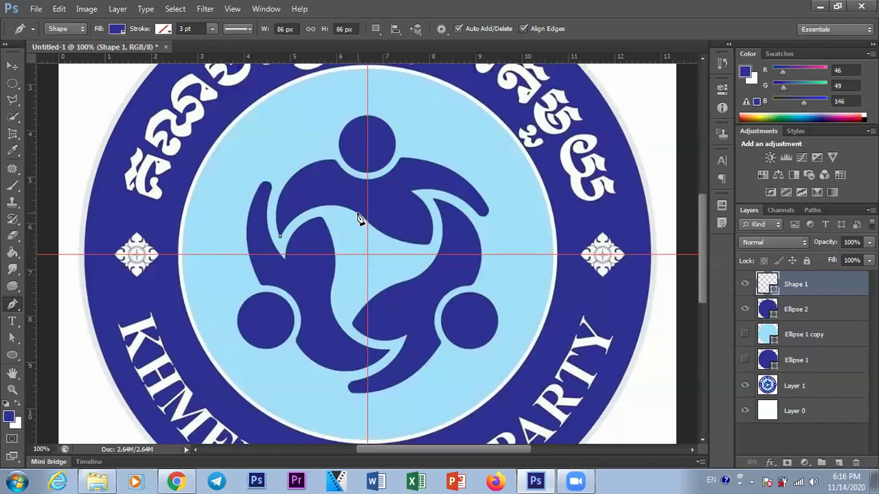
{"action": "left_click_drag", "start_coordinate": [357, 215], "coordinate": [406, 239]}
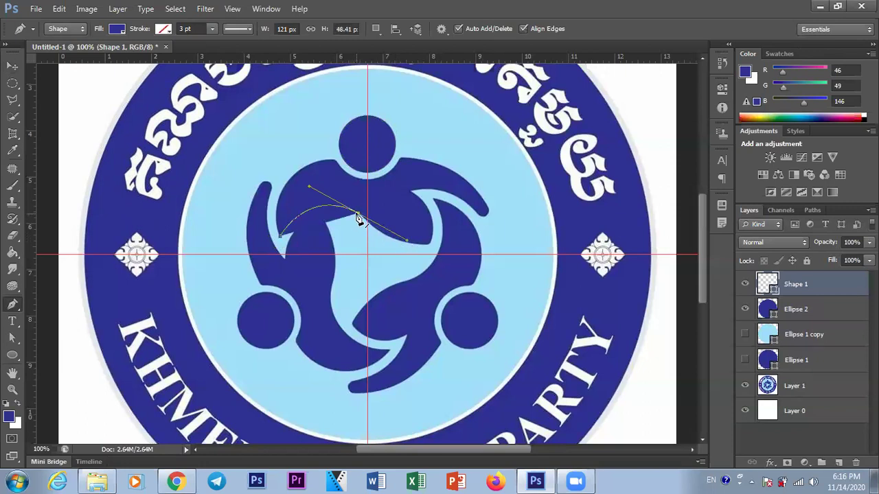
{"action": "left_click", "coordinate": [357, 214], "text": "alt"}
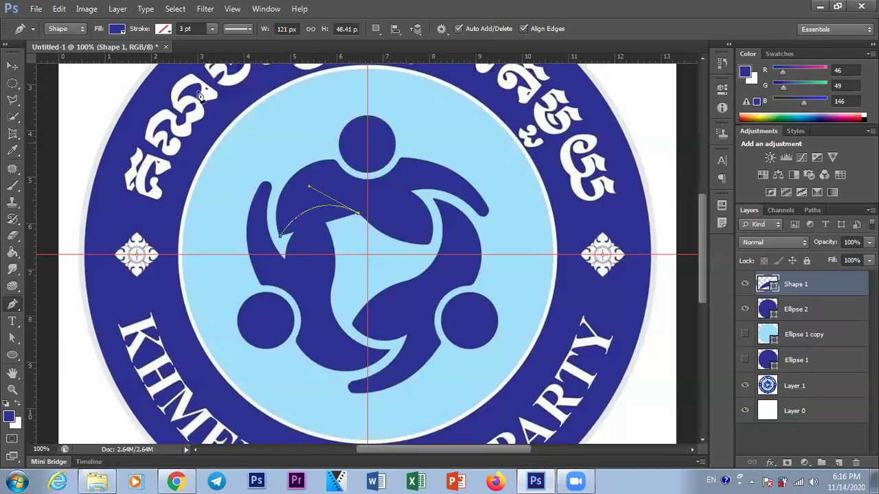
{"action": "left_click", "coordinate": [116, 29]}
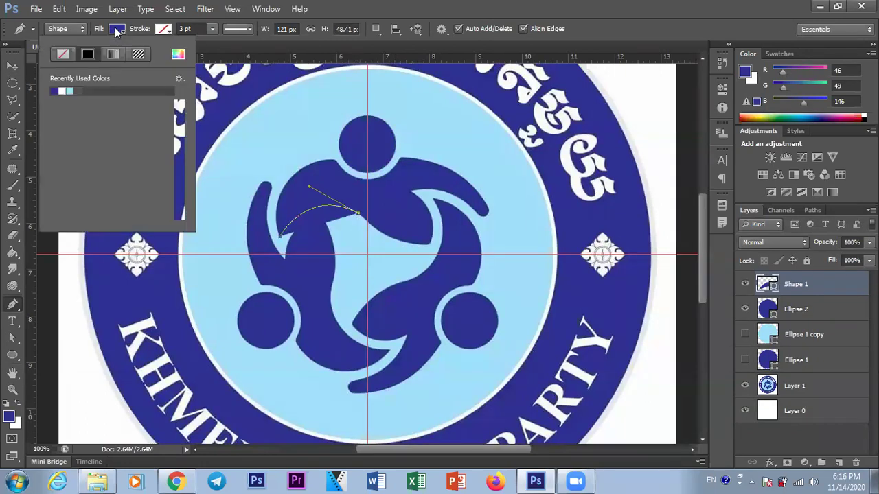
{"action": "left_click", "coordinate": [62, 53]}
{"action": "left_click", "coordinate": [499, 7]}
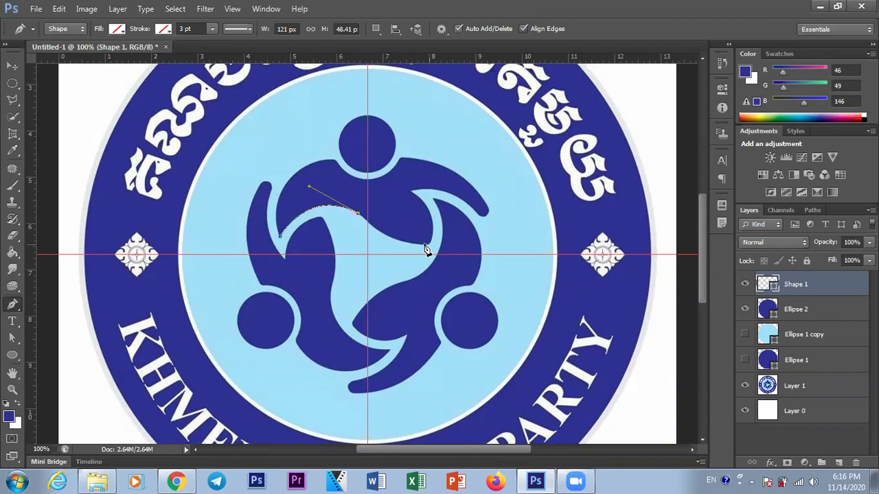
At 200% zoom, curve the path under the figure's middle and up to the right-arm notch
{"action": "key", "text": "ctrl+plus"}
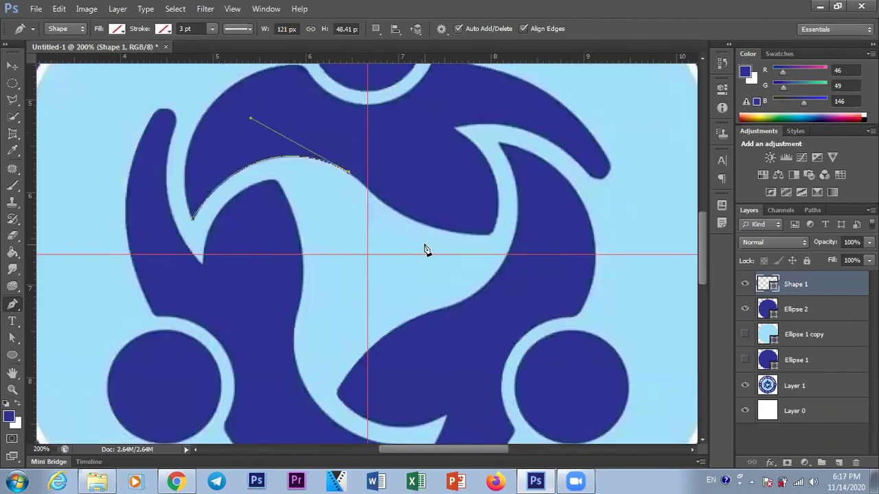
{"action": "left_click_drag", "start_coordinate": [703, 261], "coordinate": [703, 243]}
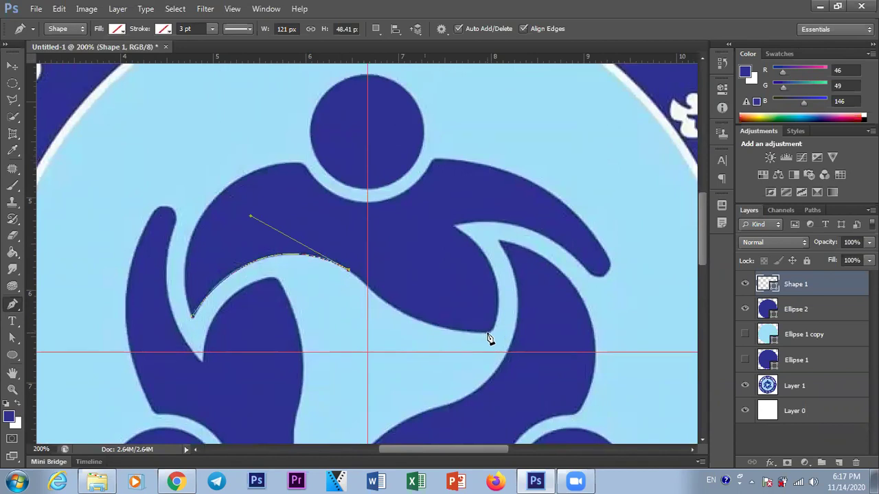
{"action": "left_click_drag", "start_coordinate": [487, 333], "coordinate": [557, 322]}
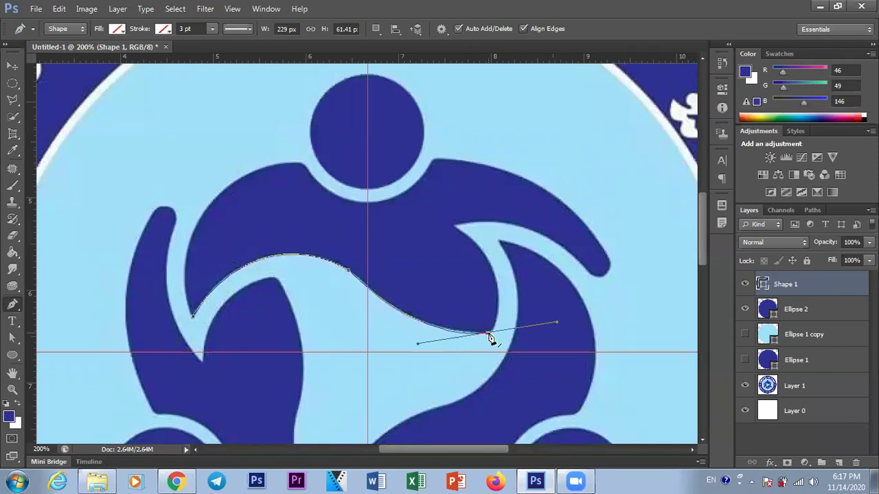
{"action": "left_click", "coordinate": [488, 335]}
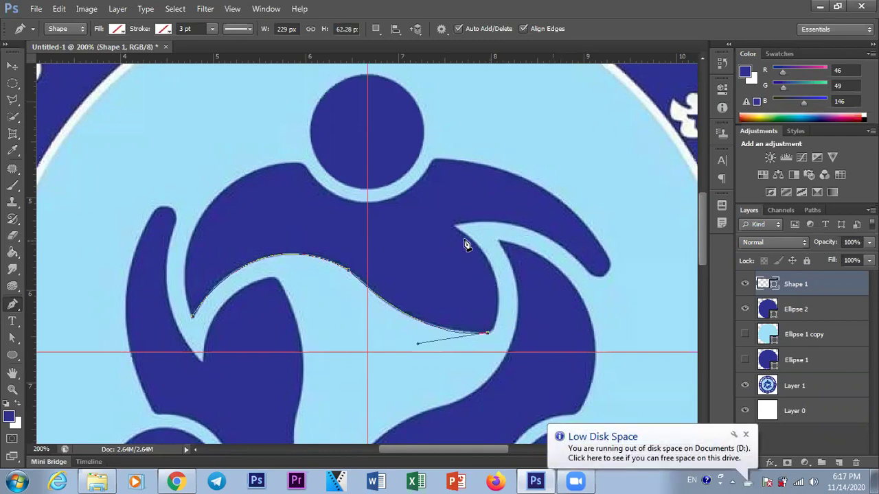
{"action": "left_click", "coordinate": [455, 228]}
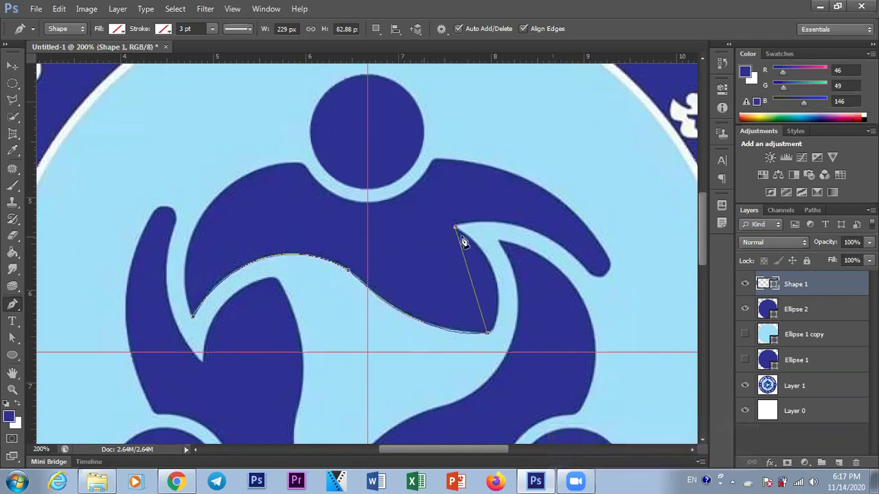
{"action": "left_click_drag", "start_coordinate": [456, 228], "coordinate": [424, 228]}
{"action": "key", "text": "ctrl+z"}
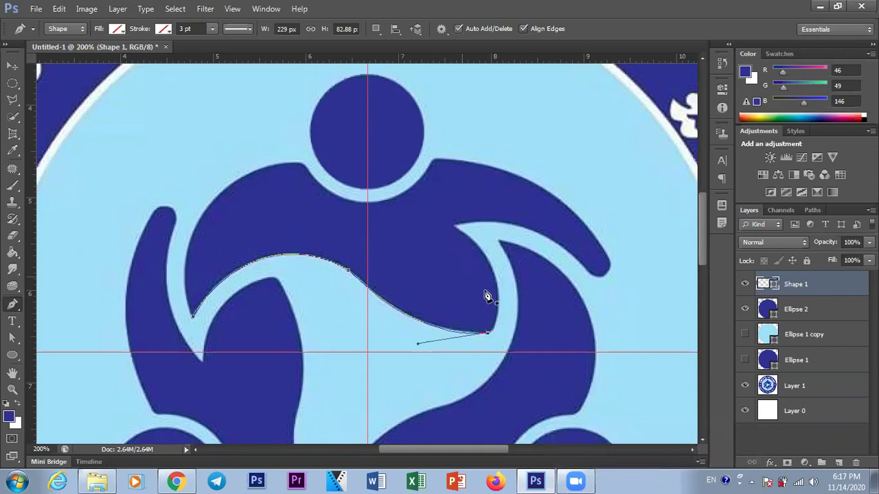
{"action": "left_click_drag", "start_coordinate": [456, 228], "coordinate": [439, 228]}
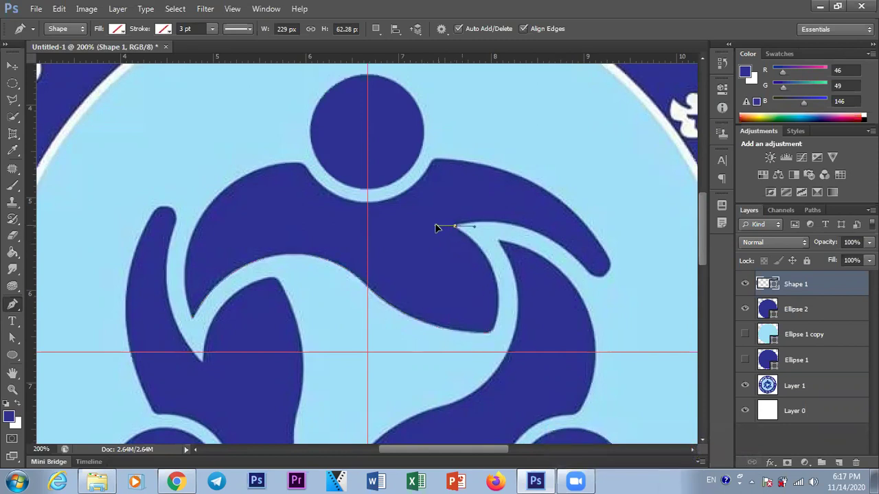
{"action": "key", "text": "ctrl+z"}
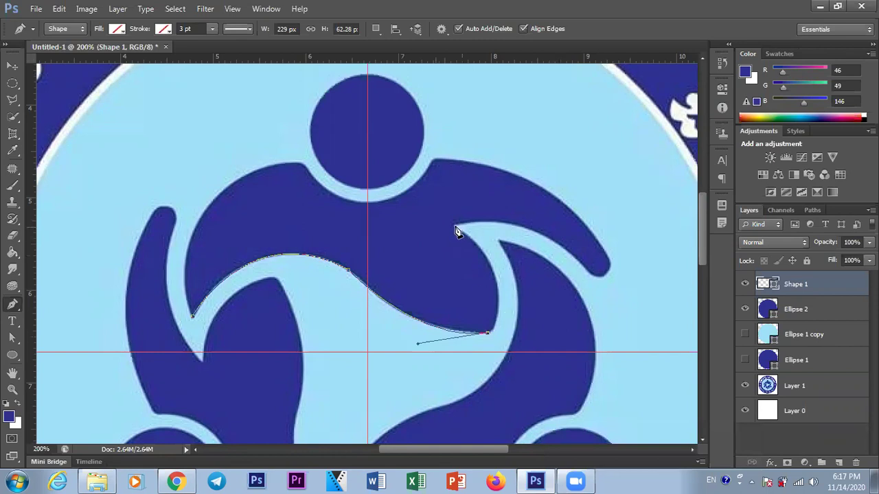
{"action": "mouse_move", "coordinate": [456, 227]}
{"action": "left_mouse_down"}
{"action": "mouse_move", "coordinate": [435, 230]}
{"action": "mouse_move", "coordinate": [384, 177]}
{"action": "mouse_move", "coordinate": [392, 147]}
{"action": "mouse_move", "coordinate": [397, 172]}
{"action": "mouse_move", "coordinate": [383, 167]}
{"action": "left_mouse_up"}
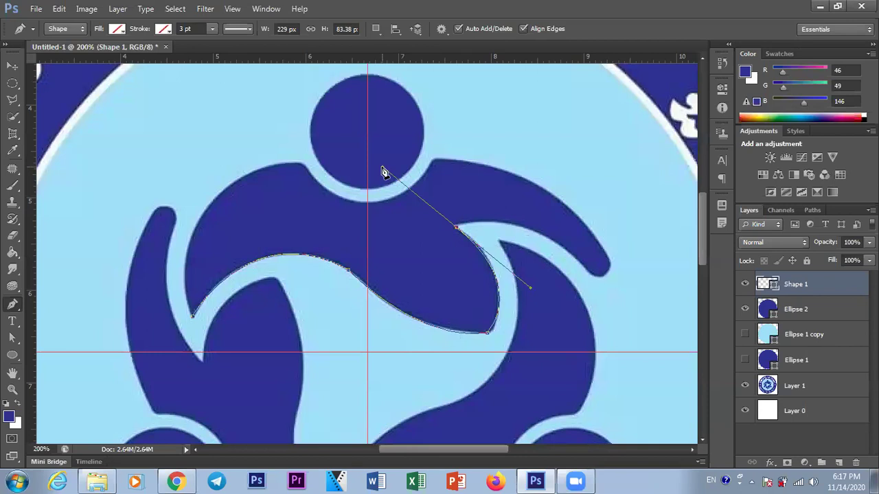
Trace the path around the right arm's rounded tip and along the right shoulder
{"action": "left_click", "coordinate": [458, 229], "text": "alt"}
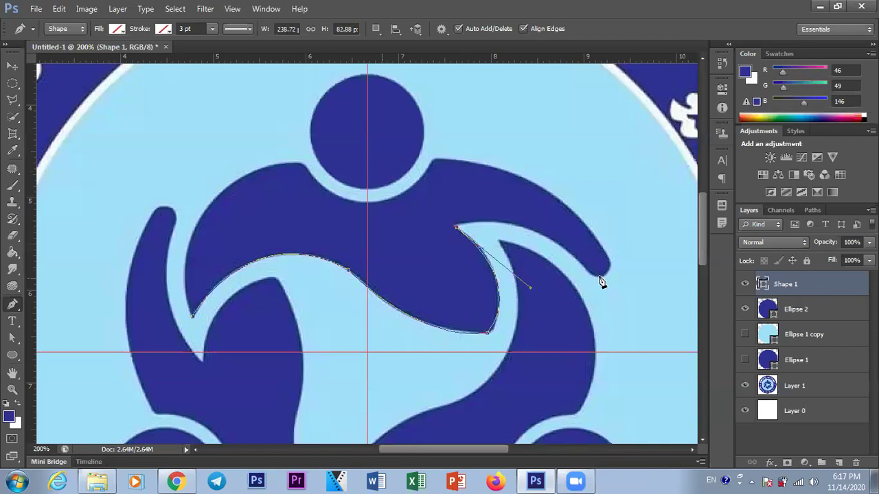
{"action": "mouse_move", "coordinate": [593, 276]}
{"action": "left_mouse_down"}
{"action": "mouse_move", "coordinate": [643, 348]}
{"action": "mouse_move", "coordinate": [661, 357]}
{"action": "left_mouse_up"}
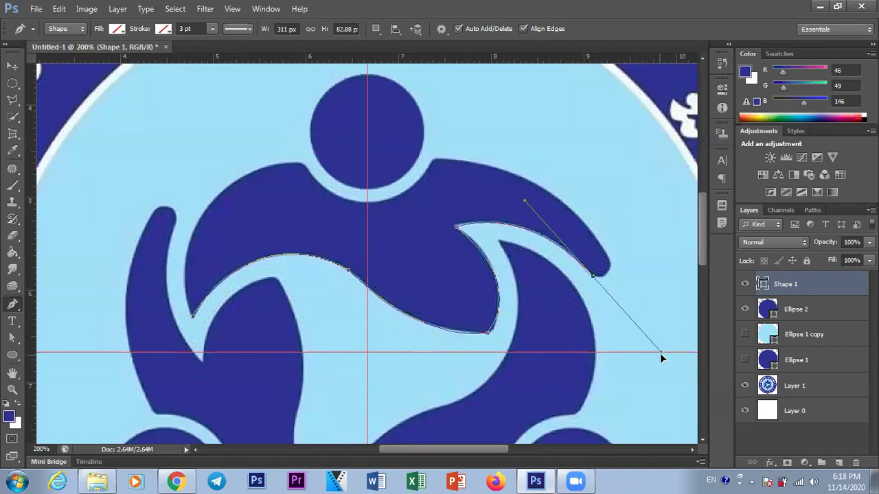
{"action": "left_click", "coordinate": [594, 278]}
{"action": "left_click", "coordinate": [609, 264]}
{"action": "left_click_drag", "start_coordinate": [602, 245], "coordinate": [603, 239]}
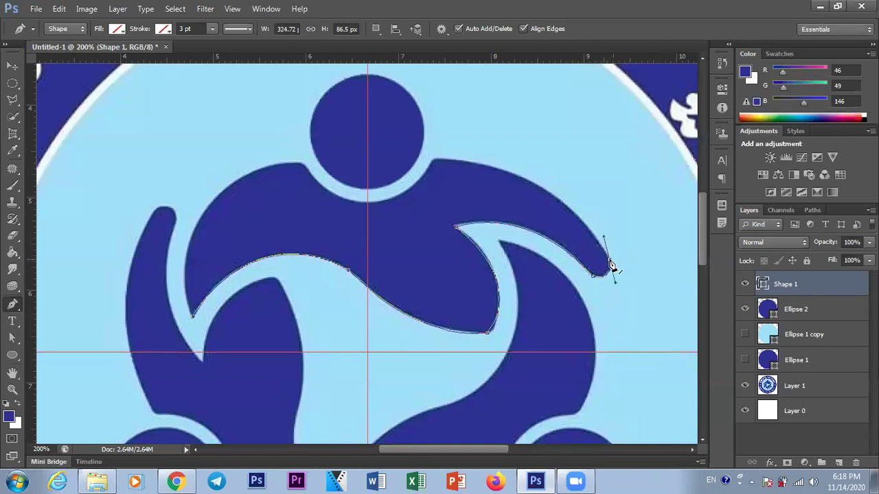
{"action": "left_click", "coordinate": [433, 161]}
{"action": "left_click_drag", "start_coordinate": [433, 167], "coordinate": [299, 160]}
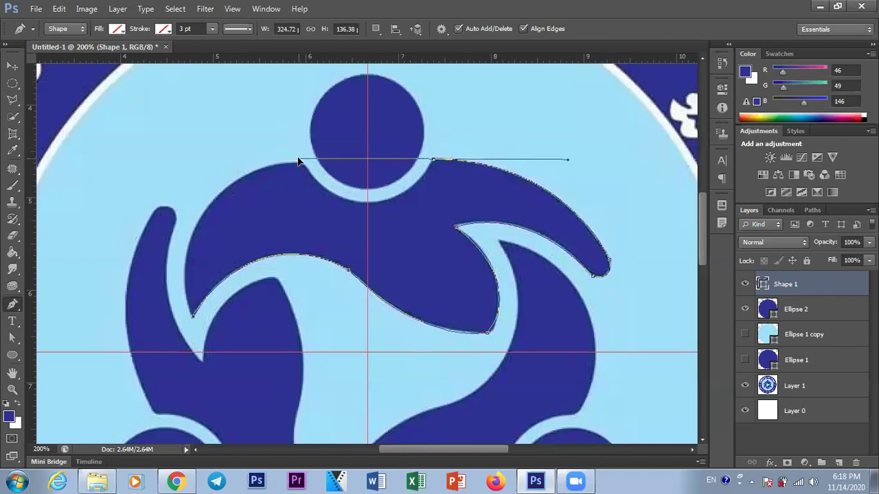
{"action": "left_click", "coordinate": [434, 162], "text": "alt"}
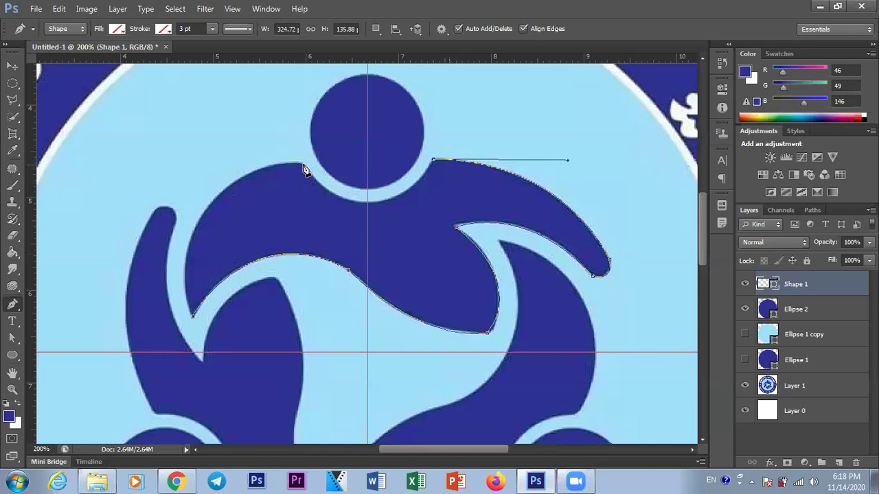
Curve the path under the head to the left shoulder and toward the left arm tip
{"action": "left_click_drag", "start_coordinate": [303, 164], "coordinate": [237, 80]}
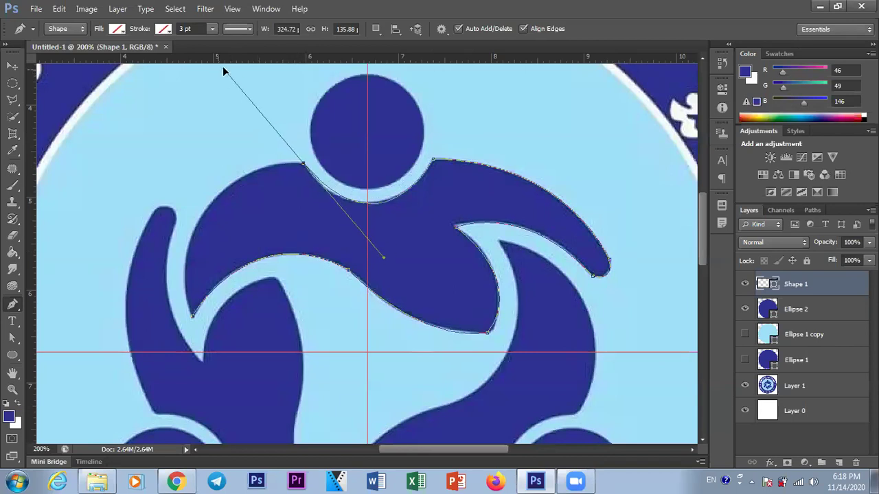
{"action": "left_click_drag", "start_coordinate": [237, 76], "coordinate": [229, 73]}
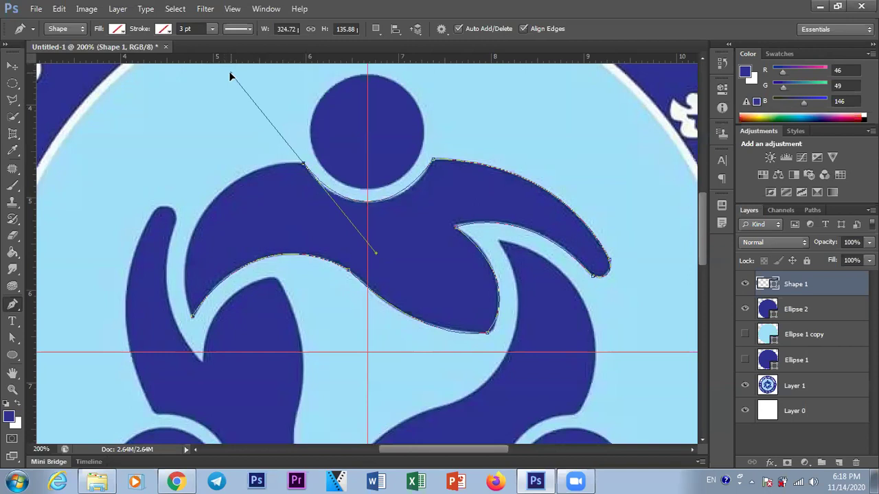
{"action": "left_click", "coordinate": [303, 164]}
{"action": "left_click_drag", "start_coordinate": [193, 317], "coordinate": [219, 443]}
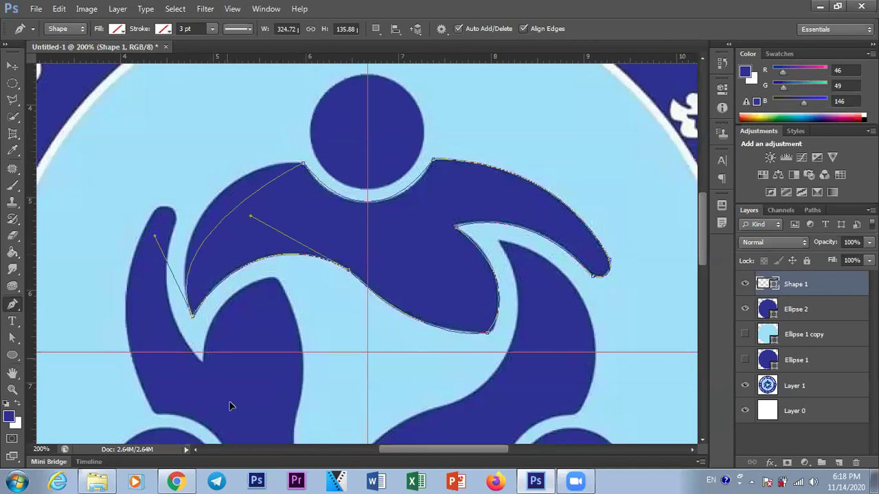
{"action": "scroll", "coordinate": [219, 440], "scroll_direction": "down", "scroll_amount": 5}
{"action": "scroll", "coordinate": [206, 406], "scroll_direction": "down", "scroll_amount": 5}
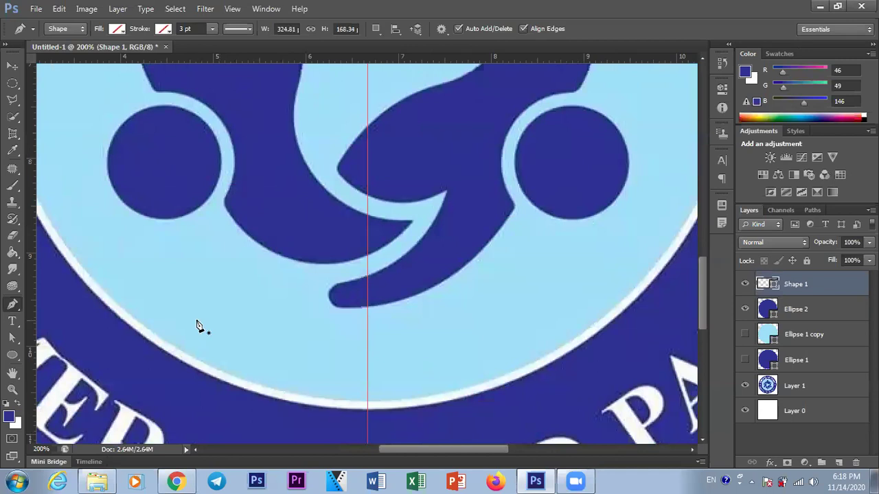
{"action": "key", "text": "ctrl+minus"}
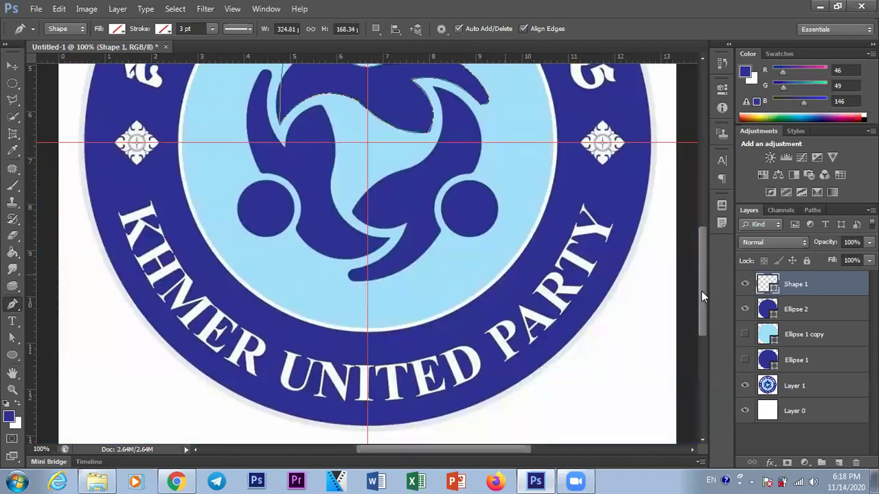
{"action": "left_click_drag", "start_coordinate": [701, 296], "coordinate": [699, 248]}
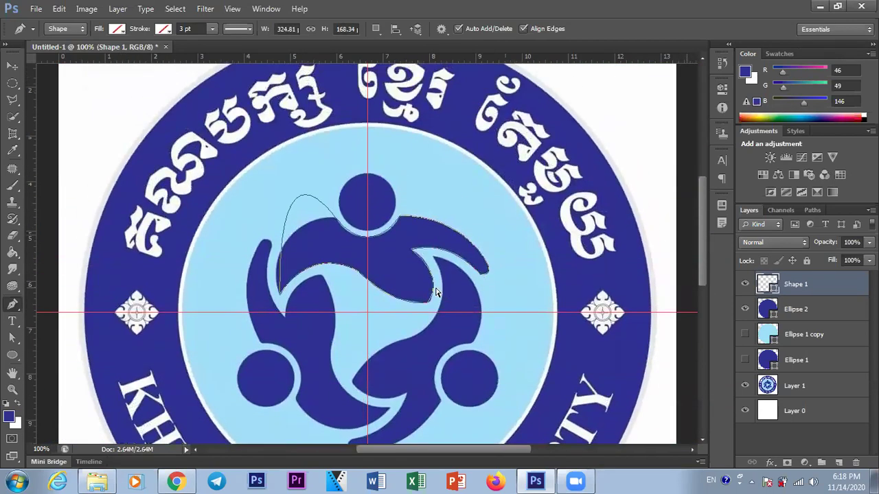
{"action": "key", "text": "ctrl+plus"}
{"action": "key", "text": "ctrl+z"}
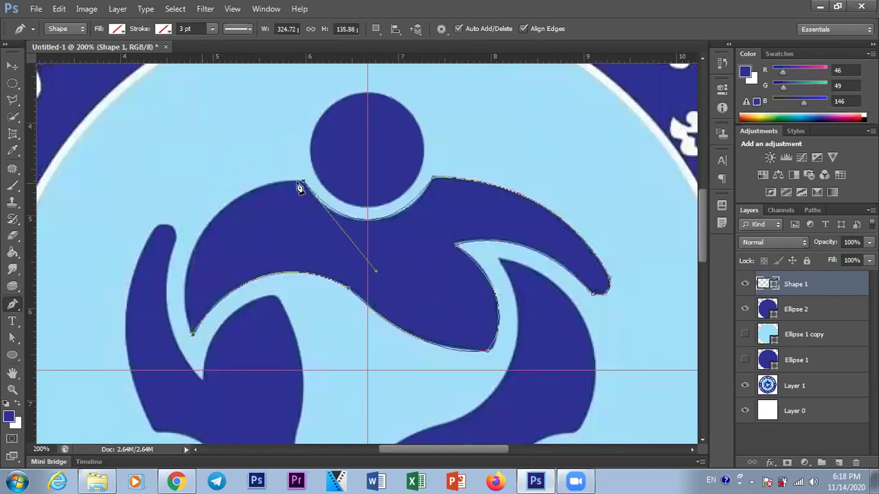
Redo the left shoulder curve and close the outline at its starting anchor
{"action": "mouse_move", "coordinate": [192, 334]}
{"action": "left_mouse_down"}
{"action": "mouse_move", "coordinate": [212, 366]}
{"action": "mouse_move", "coordinate": [192, 427]}
{"action": "mouse_move", "coordinate": [220, 448]}
{"action": "mouse_move", "coordinate": [212, 422]}
{"action": "mouse_move", "coordinate": [224, 408]}
{"action": "mouse_move", "coordinate": [199, 408]}
{"action": "mouse_move", "coordinate": [212, 393]}
{"action": "left_mouse_up"}
{"action": "key", "text": "Return"}
{"action": "key", "text": "ctrl+z"}
{"action": "left_click_drag", "start_coordinate": [205, 119], "coordinate": [171, 173]}
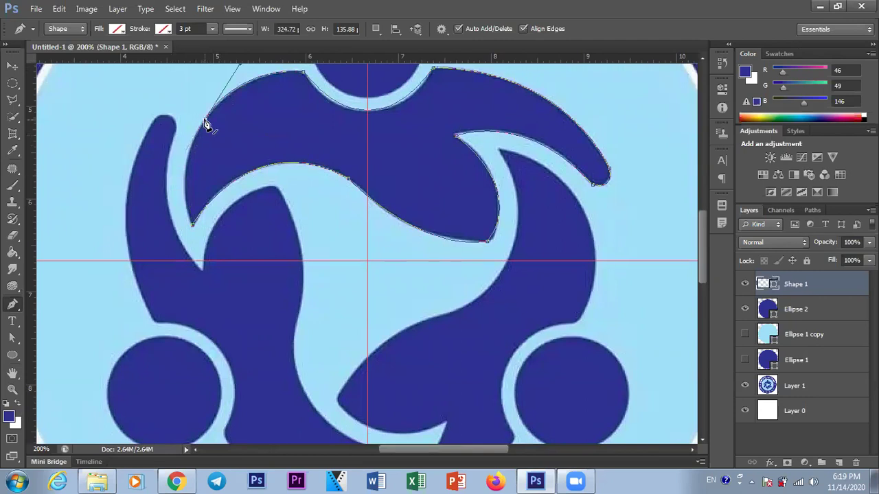
{"action": "mouse_move", "coordinate": [194, 227]}
{"action": "left_mouse_down"}
{"action": "mouse_move", "coordinate": [210, 239]}
{"action": "mouse_move", "coordinate": [217, 295]}
{"action": "left_mouse_up"}
{"action": "key", "text": "Return"}
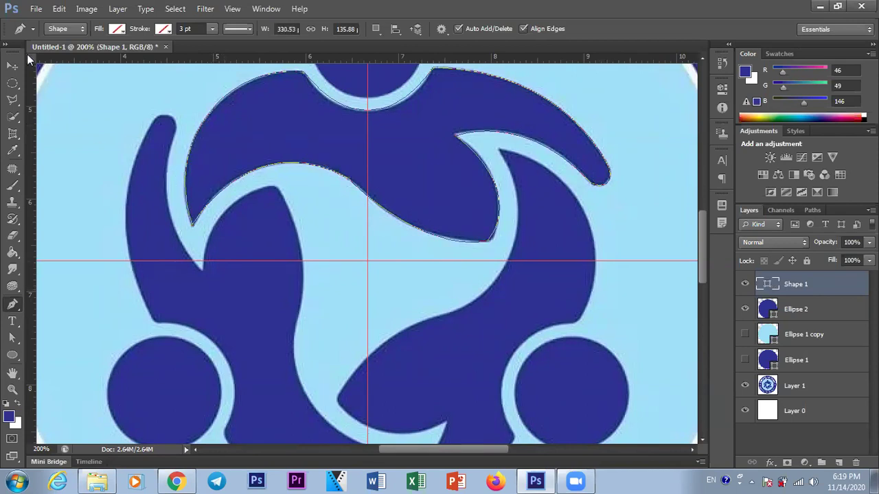
Fill Shape 1 with the recent dark blue and toggle Layer 1 to compare with the original
{"action": "left_click", "coordinate": [120, 31]}
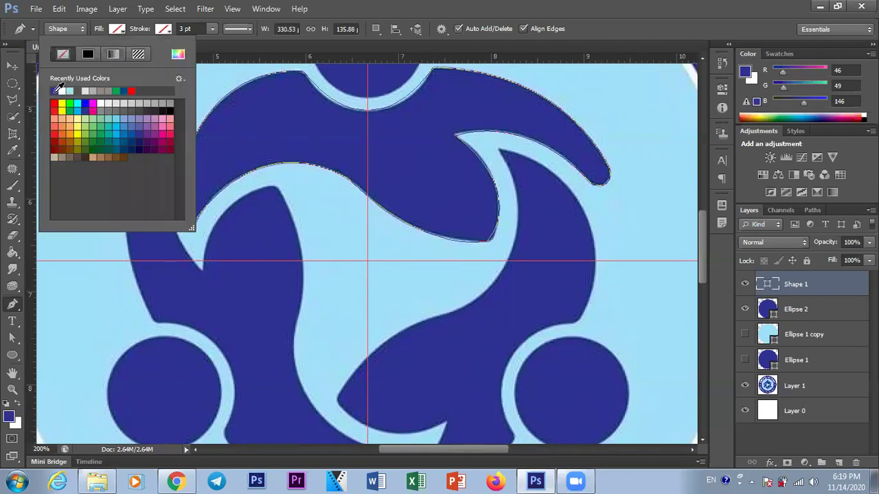
{"action": "left_click", "coordinate": [54, 90]}
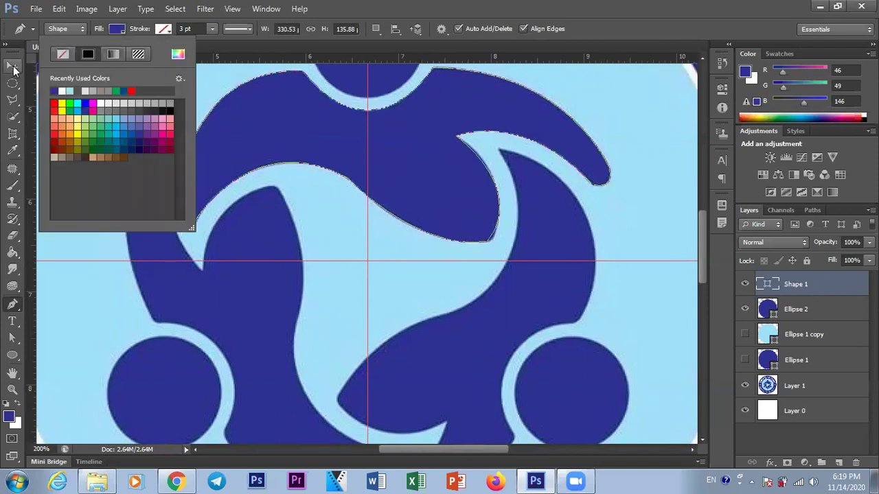
{"action": "left_click", "coordinate": [13, 67]}
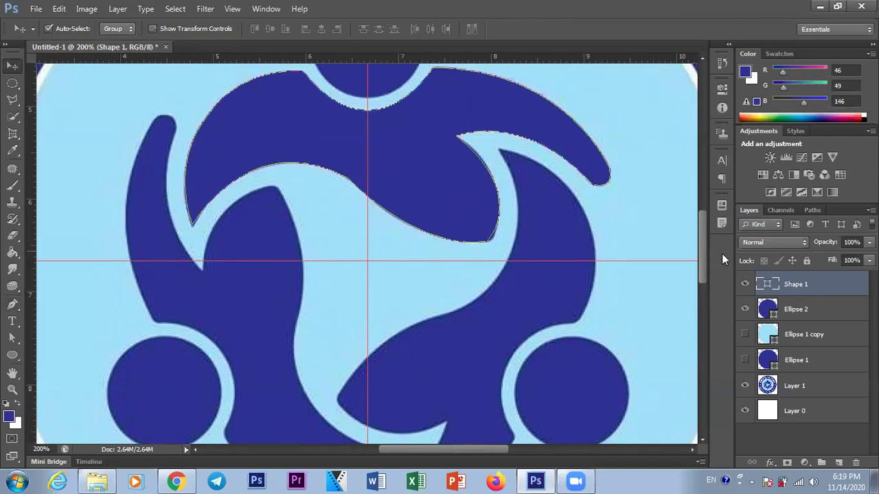
{"action": "left_click_drag", "start_coordinate": [702, 261], "coordinate": [704, 237]}
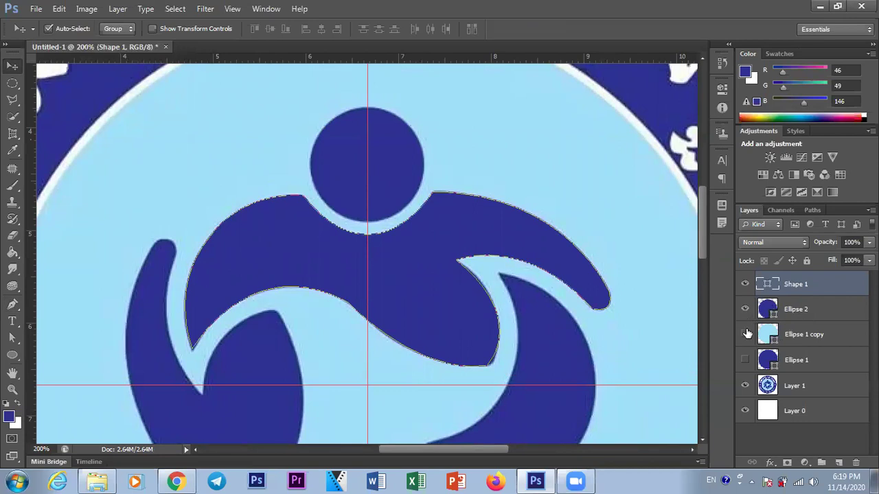
{"action": "left_click", "coordinate": [745, 385]}
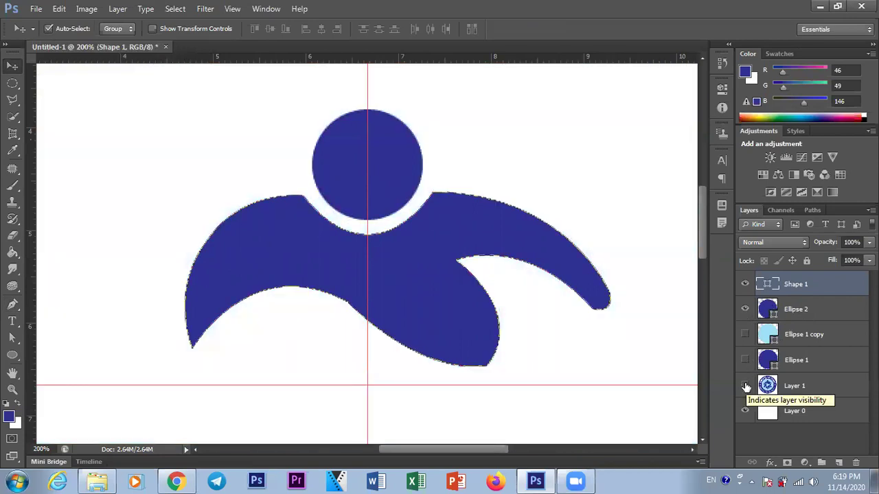
{"action": "left_click", "coordinate": [745, 385]}
{"action": "key", "text": "ctrl+minus"}
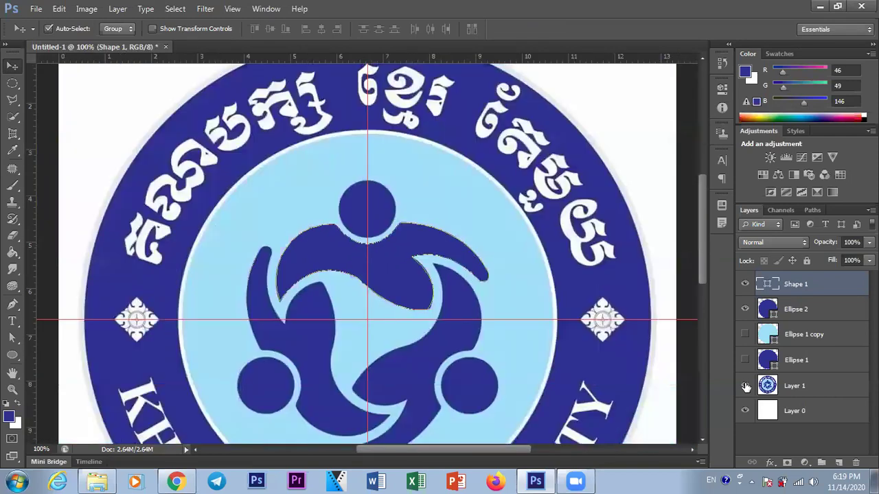
{"action": "key", "text": "ctrl+minus"}
{"action": "key", "text": "ctrl+minus"}
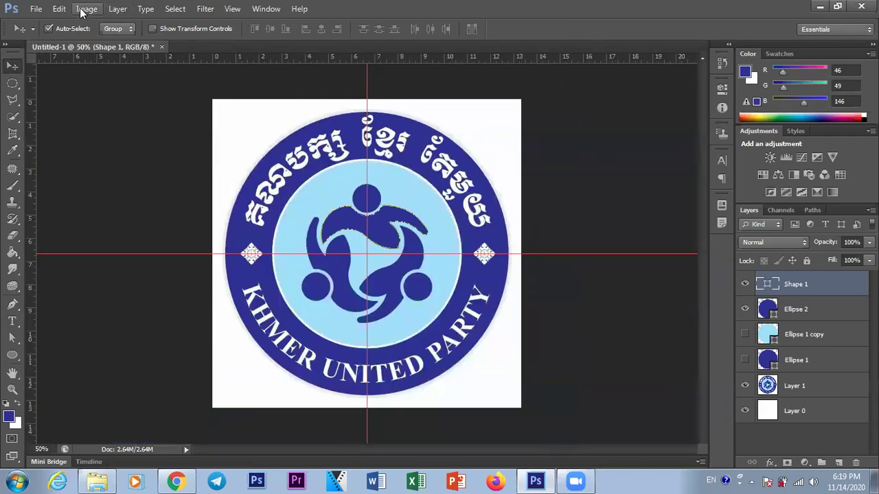
Resize the image from 960 to 1200 × 1200 pixels at 72 ppi with proportions constrained
{"action": "left_click", "coordinate": [86, 8]}
{"action": "left_click", "coordinate": [117, 102]}
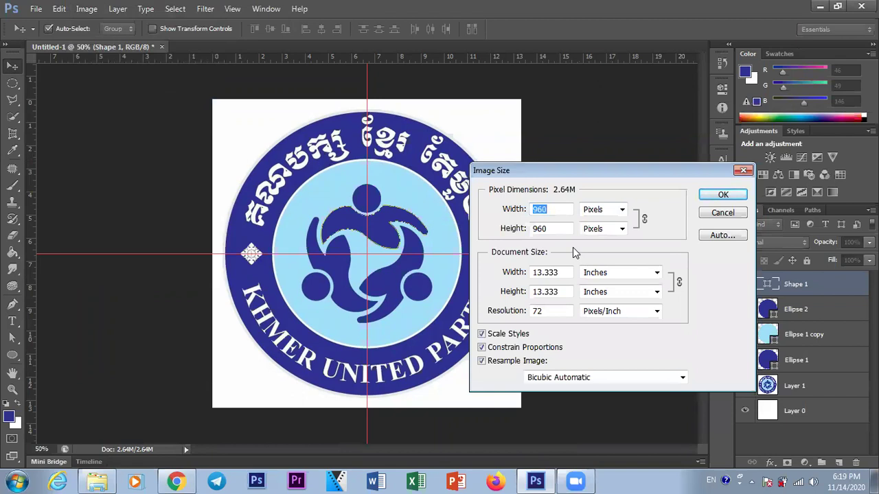
{"action": "type", "text": "1200"}
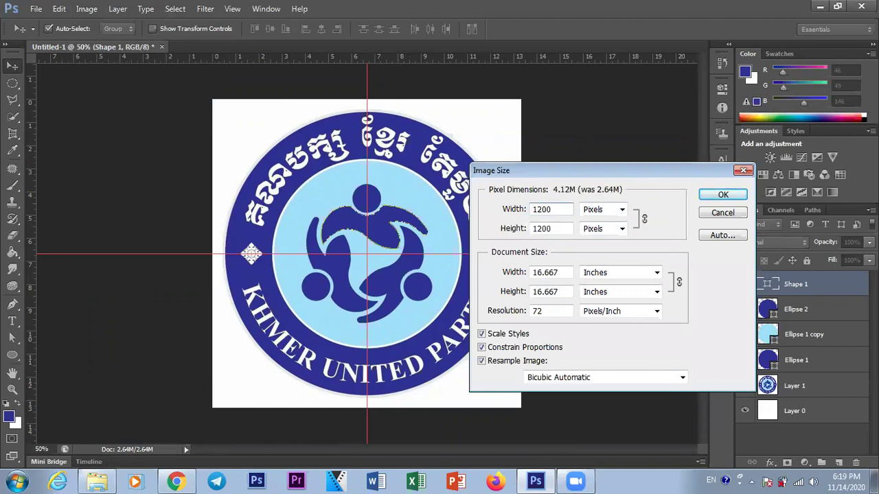
{"action": "left_click", "coordinate": [722, 194]}
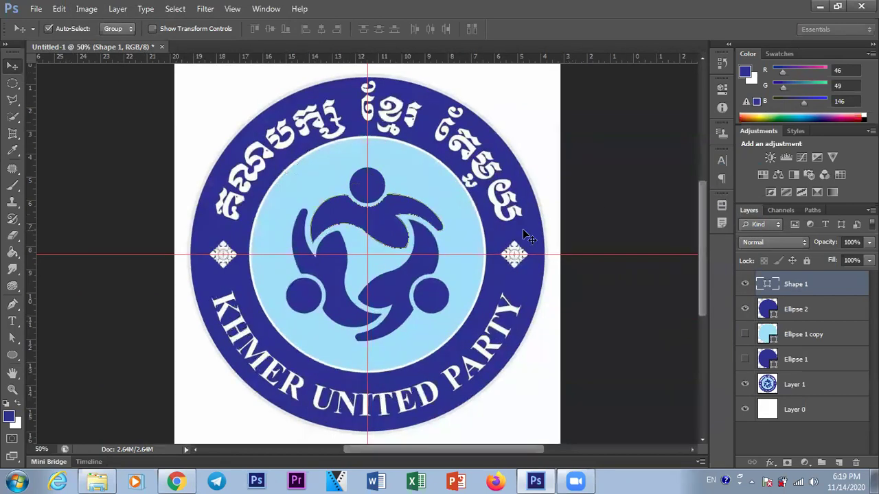
{"action": "left_click", "coordinate": [631, 345]}
Select Shape 1 and Ellipse 2 together and merge them into one Shape 1 layer
{"action": "left_click", "coordinate": [745, 359]}
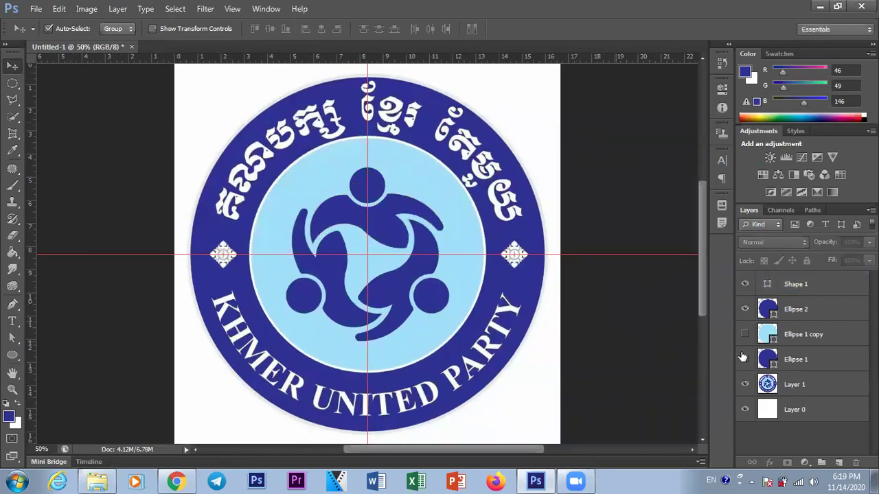
{"action": "left_click", "coordinate": [745, 384]}
{"action": "left_click", "coordinate": [745, 385]}
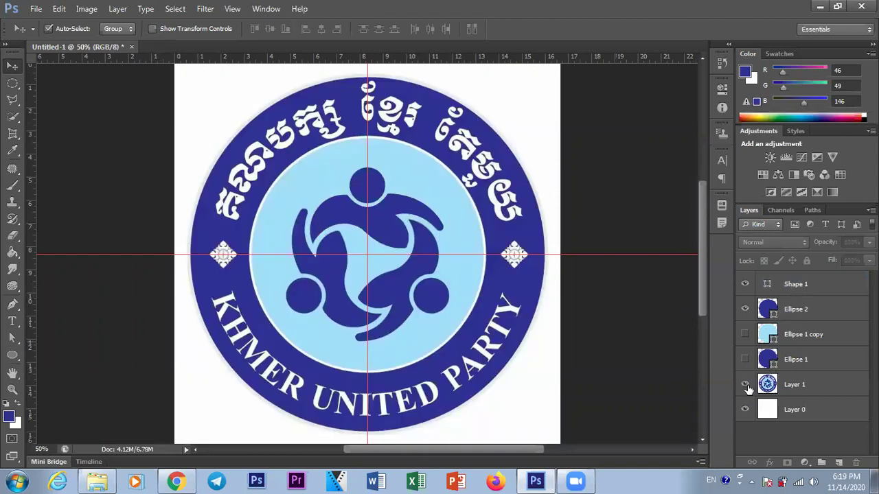
{"action": "left_click", "coordinate": [793, 286]}
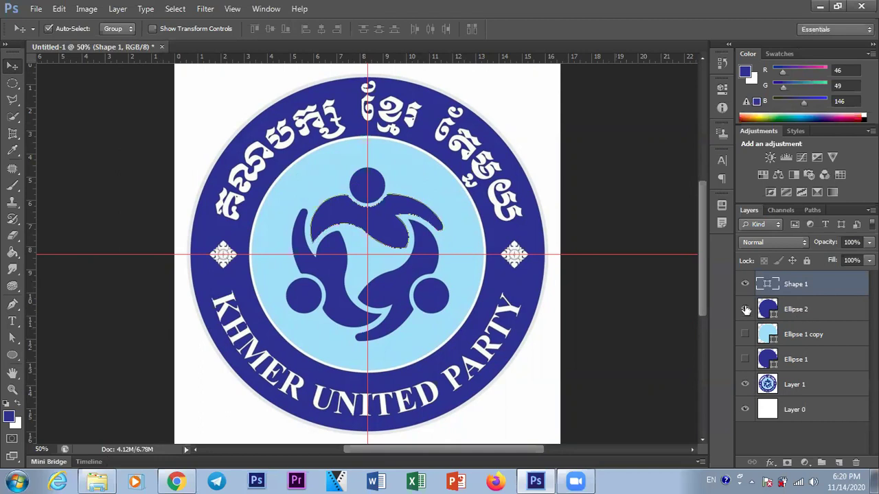
{"action": "left_click", "coordinate": [795, 310], "text": "shift"}
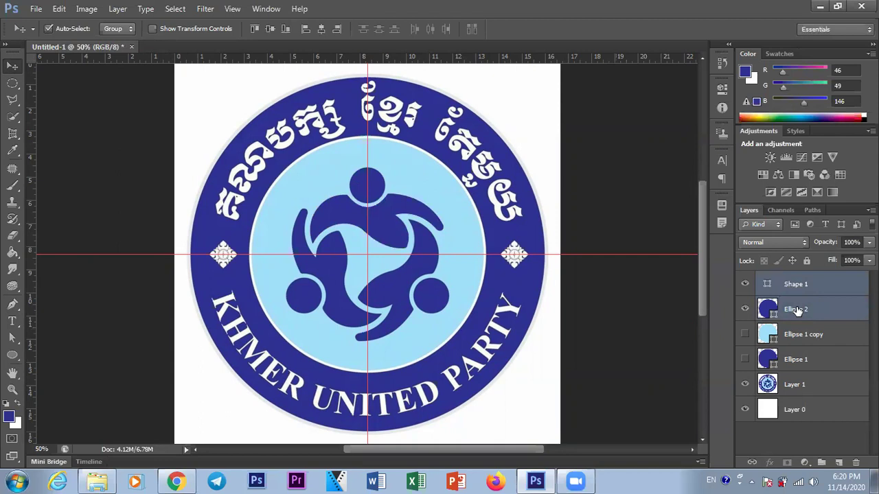
{"action": "key", "text": "ctrl+e"}
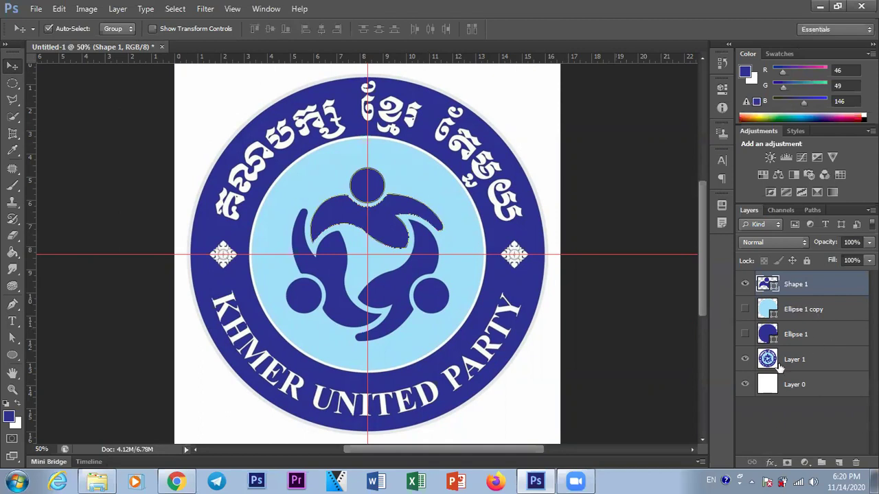
Zoom to 100%, make Shape 1 active again, and bring up its layer effects list
{"action": "key", "text": "ctrl+plus"}
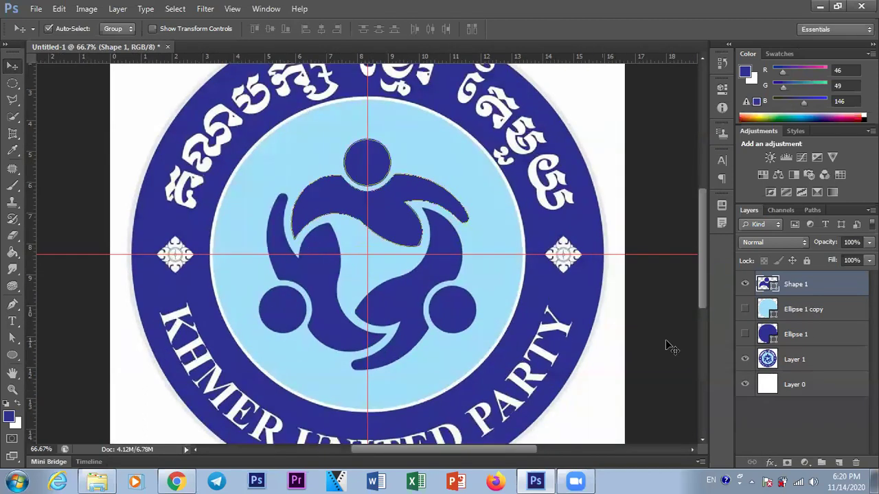
{"action": "key", "text": "ctrl+plus"}
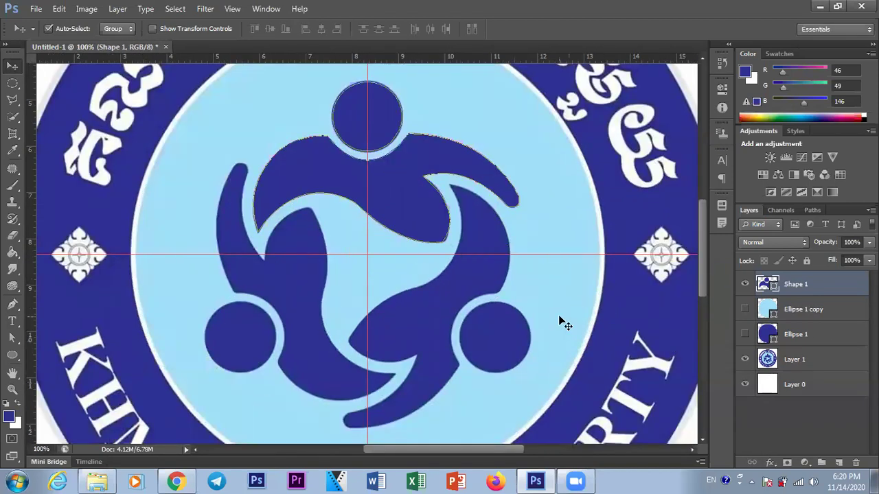
{"action": "left_click", "coordinate": [561, 320]}
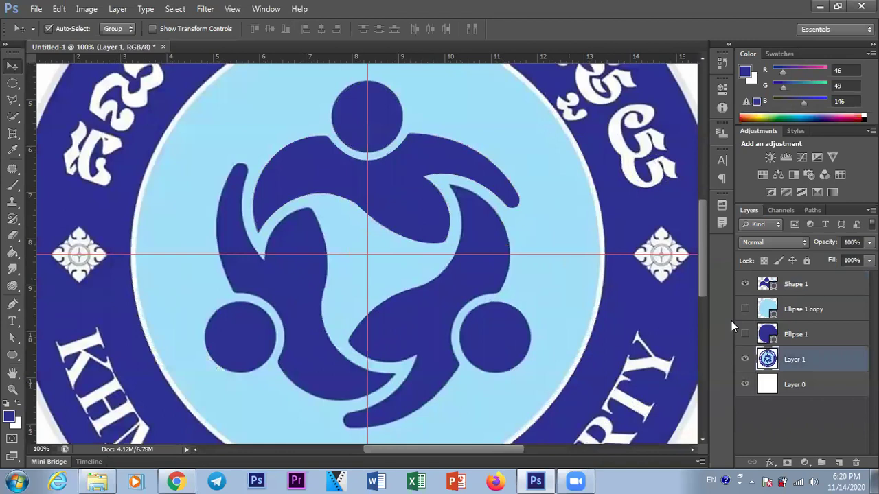
{"action": "left_click", "coordinate": [798, 286]}
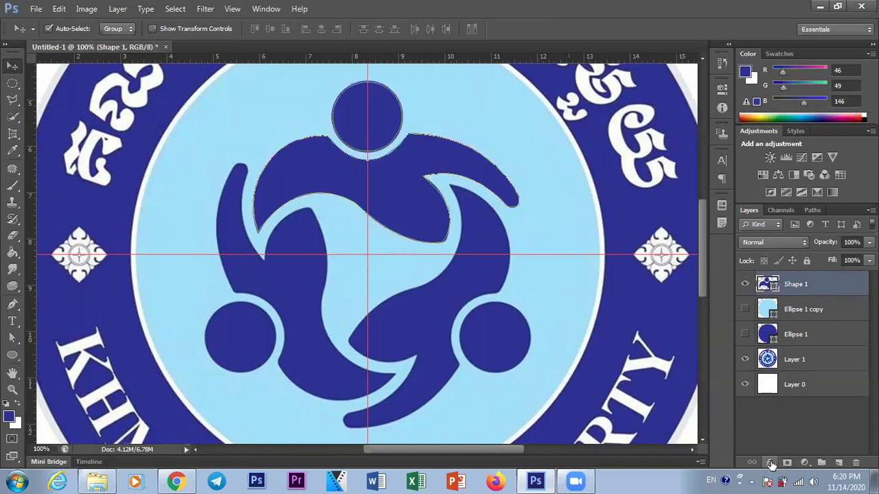
{"action": "left_click", "coordinate": [771, 464]}
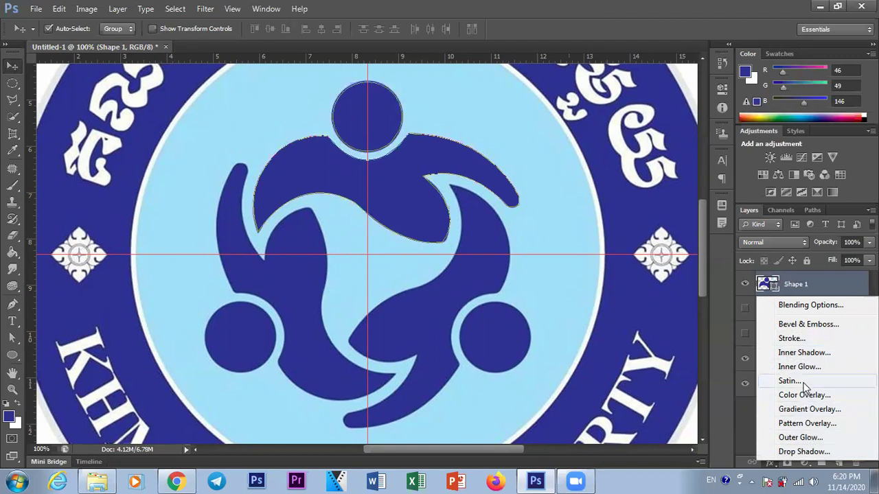
Try Bevel and Emboss, Stroke and Satin on Shape 1, then remove each
{"action": "left_click", "coordinate": [815, 329]}
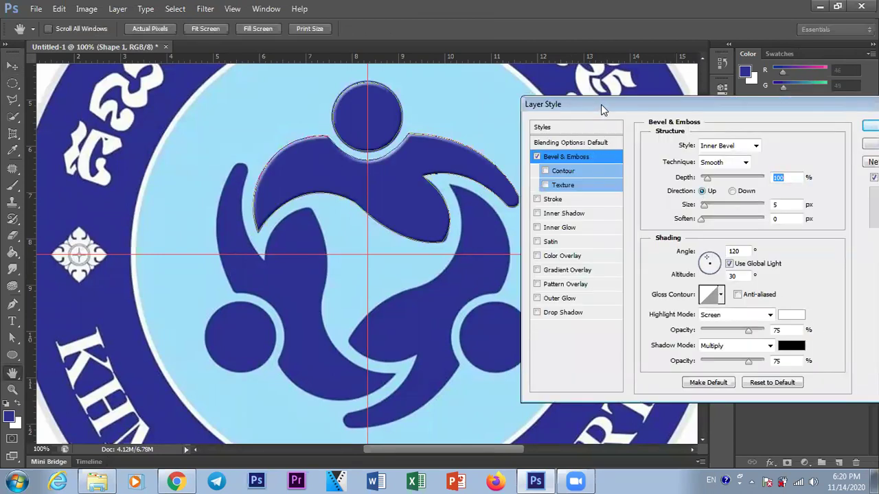
{"action": "left_click_drag", "start_coordinate": [601, 104], "coordinate": [602, 128]}
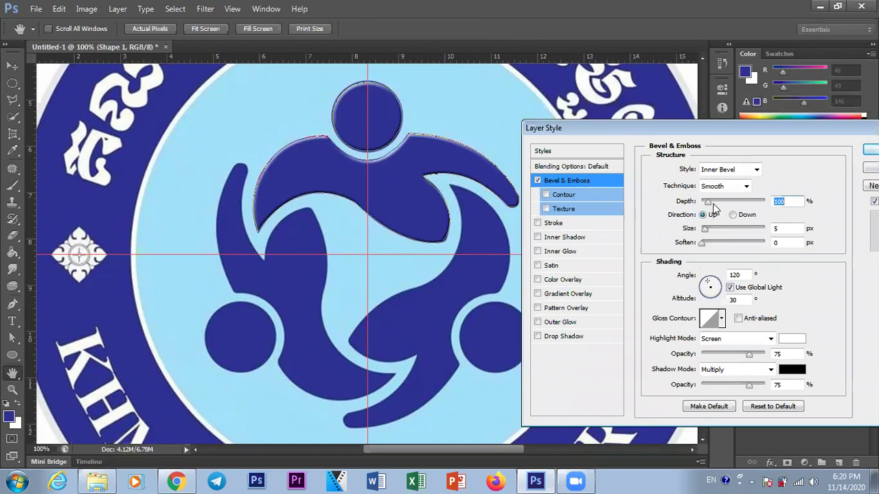
{"action": "left_click", "coordinate": [538, 180]}
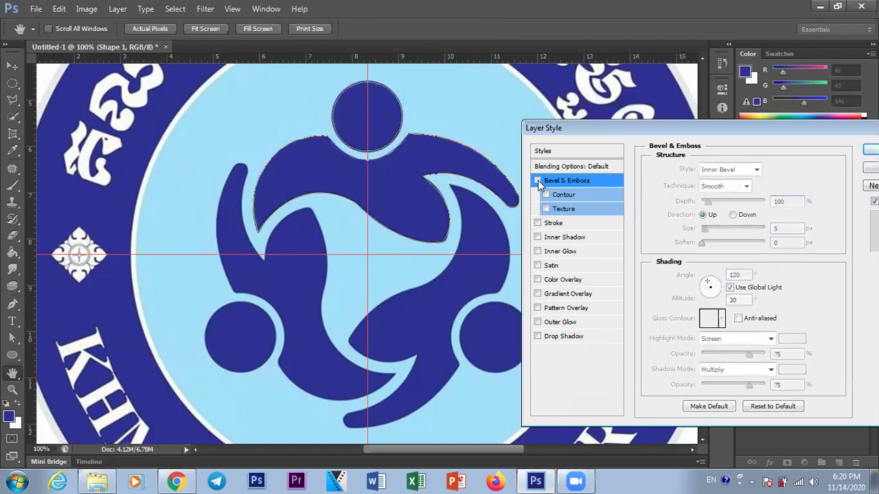
{"action": "left_click", "coordinate": [540, 224]}
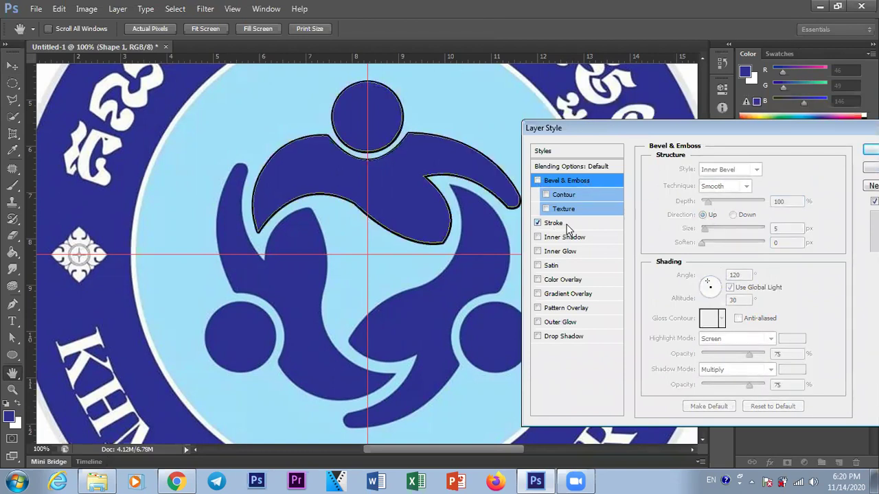
{"action": "left_click", "coordinate": [537, 223]}
{"action": "left_click", "coordinate": [541, 265]}
{"action": "left_click", "coordinate": [541, 265]}
Try an Inner Glow at about 98% opacity on Shape 1, then remove it
{"action": "left_click", "coordinate": [539, 251]}
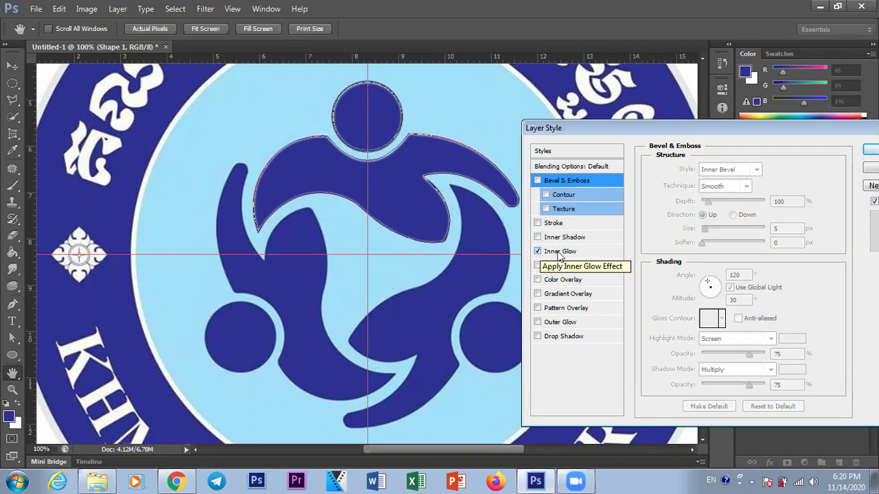
{"action": "left_click", "coordinate": [566, 251]}
{"action": "left_click_drag", "start_coordinate": [746, 189], "coordinate": [758, 185]}
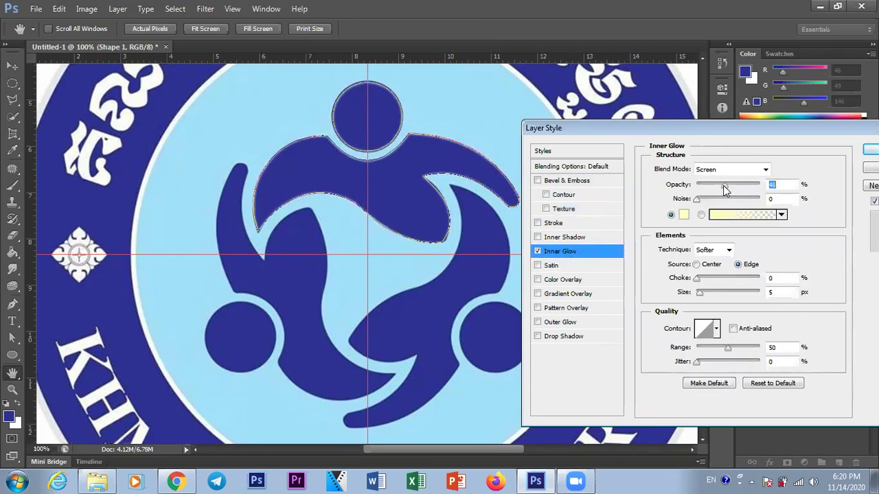
{"action": "left_click", "coordinate": [538, 251]}
Try Color Overlay, Pattern Overlay and Outer Glow on Shape 1, turning each back off
{"action": "left_click", "coordinate": [560, 282]}
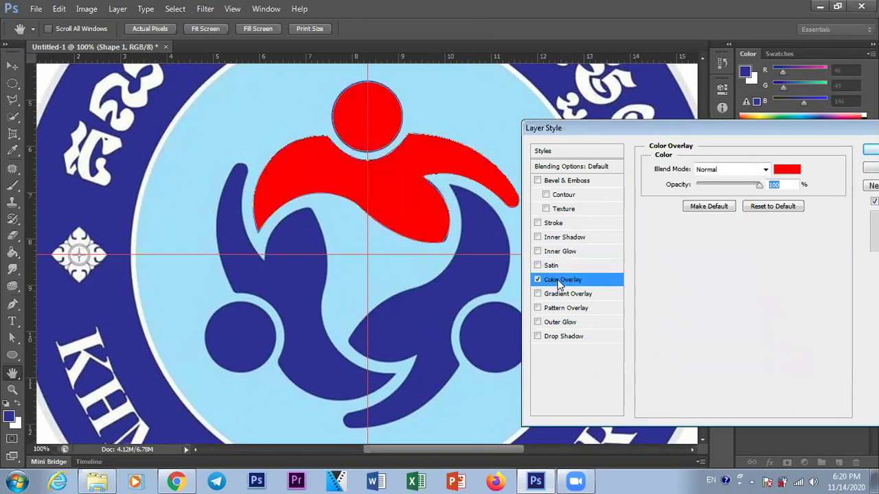
{"action": "left_click", "coordinate": [537, 279]}
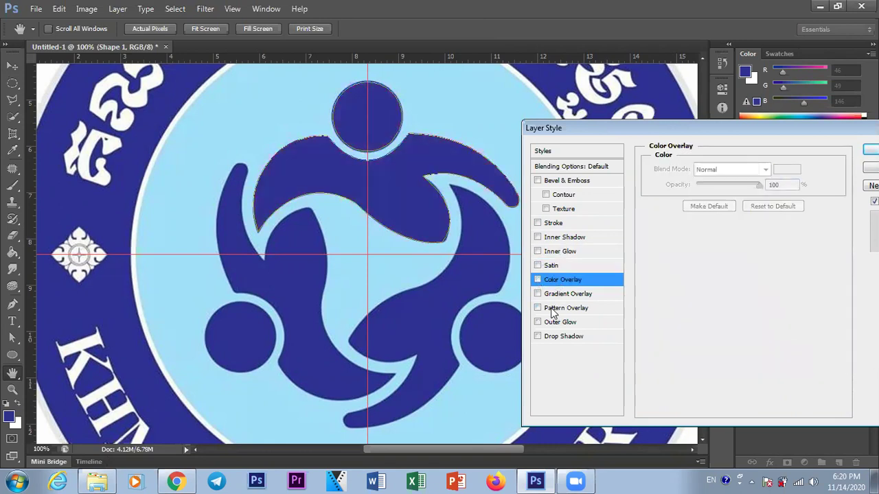
{"action": "left_click", "coordinate": [538, 308]}
{"action": "left_click", "coordinate": [537, 308]}
{"action": "left_click", "coordinate": [539, 322]}
{"action": "left_click", "coordinate": [551, 322]}
{"action": "left_click", "coordinate": [538, 323]}
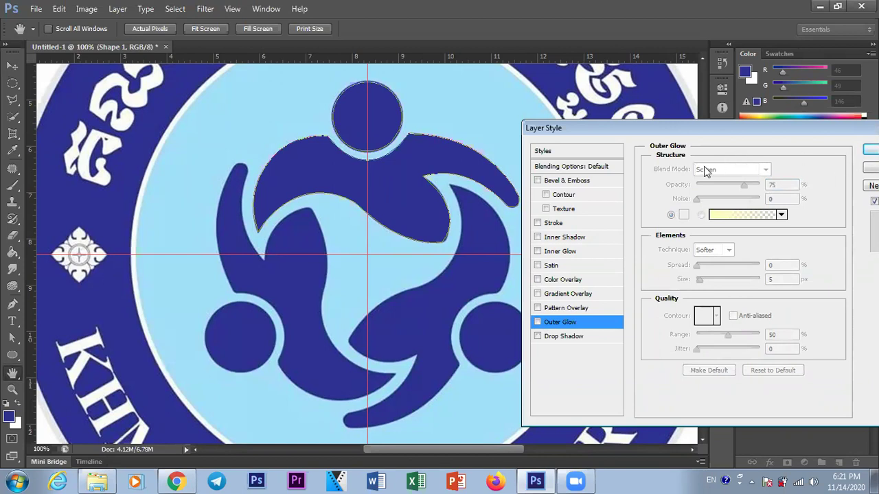
Give Shape 1 a 4c4fa6 blue stroke sampled from the logo, then hide Layer 1
{"action": "left_click", "coordinate": [555, 223]}
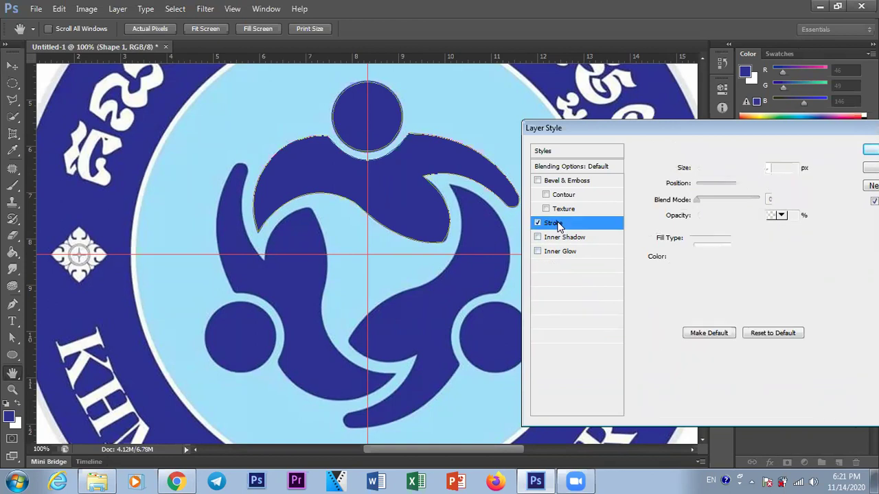
{"action": "left_click", "coordinate": [689, 259]}
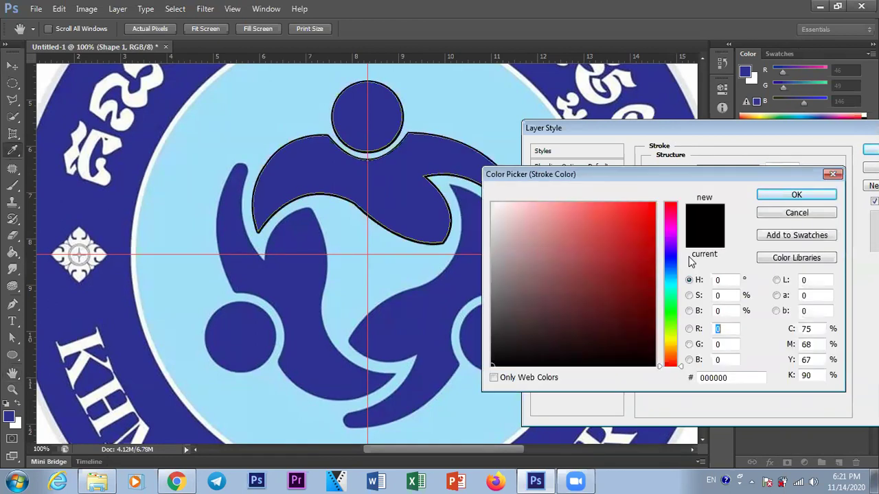
{"action": "left_click", "coordinate": [424, 324]}
{"action": "left_click", "coordinate": [579, 259]}
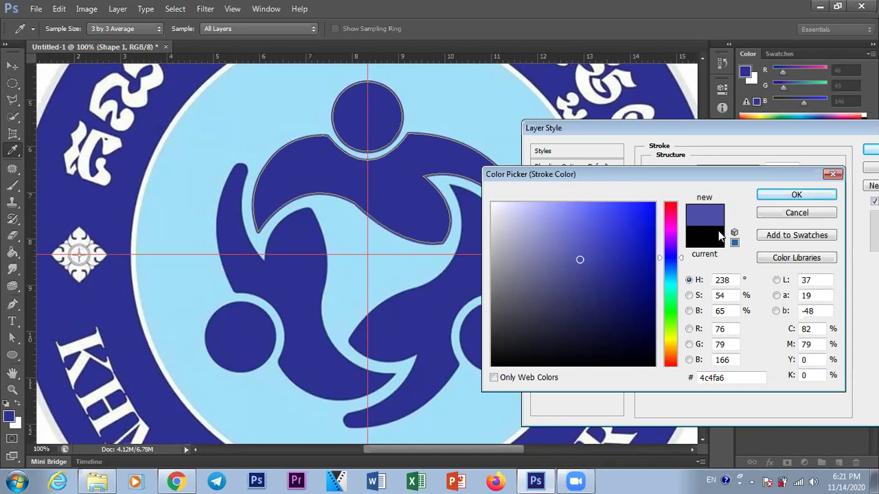
{"action": "left_click", "coordinate": [821, 196]}
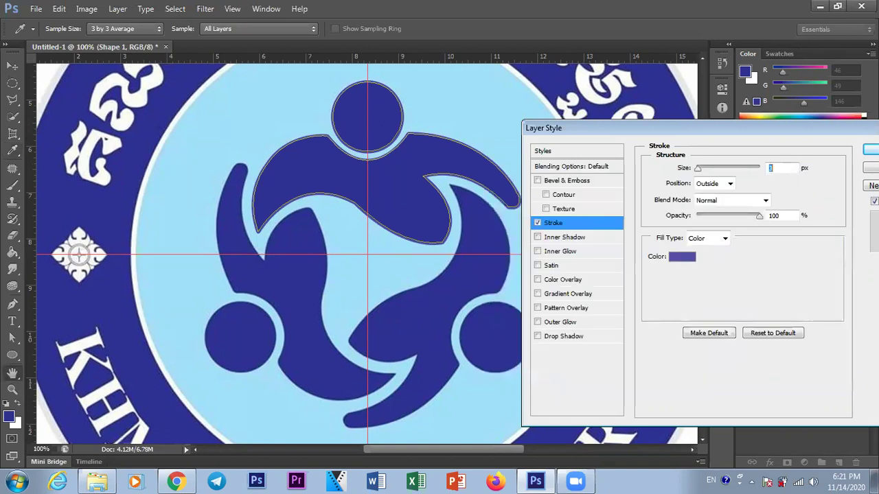
{"action": "key", "text": "Return"}
{"action": "left_click", "coordinate": [759, 382]}
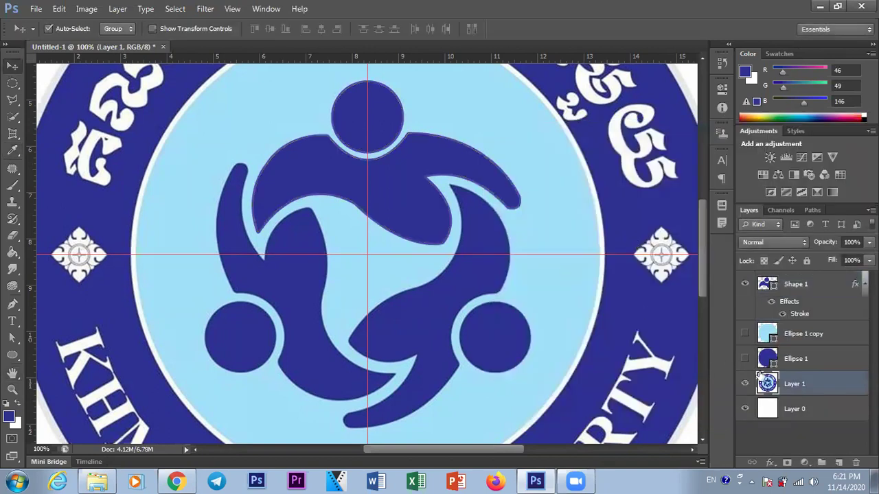
{"action": "left_click", "coordinate": [745, 384]}
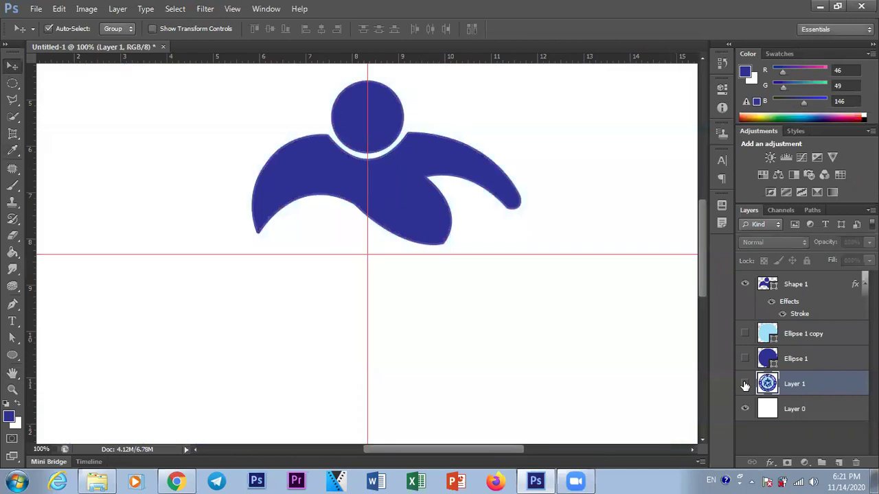
Show Layer 1 again, zoom out, and duplicate Shape 1 into Shape 1 copy
{"action": "left_click", "coordinate": [745, 385]}
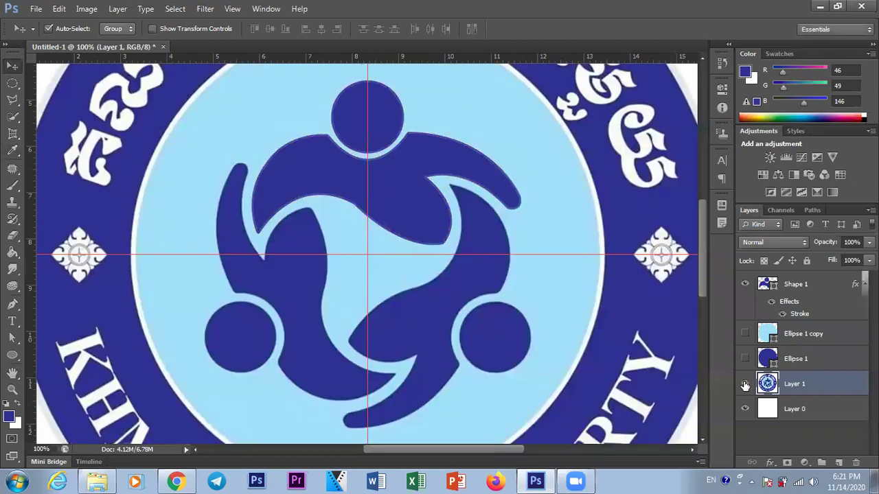
{"action": "left_click", "coordinate": [797, 285]}
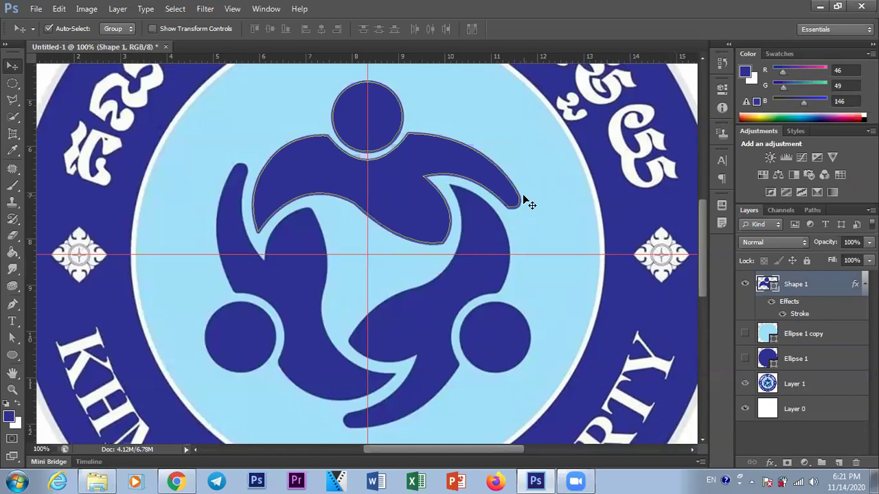
{"action": "key", "text": "ctrl+minus"}
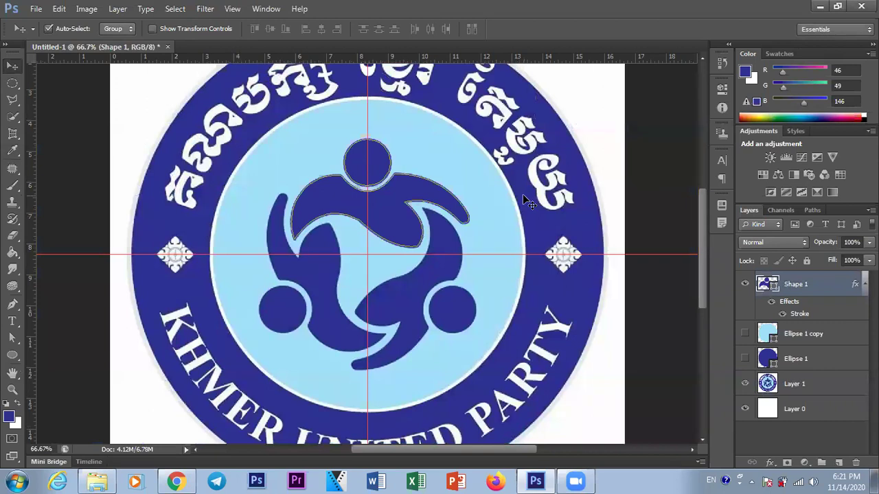
{"action": "key", "text": "ctrl+j"}
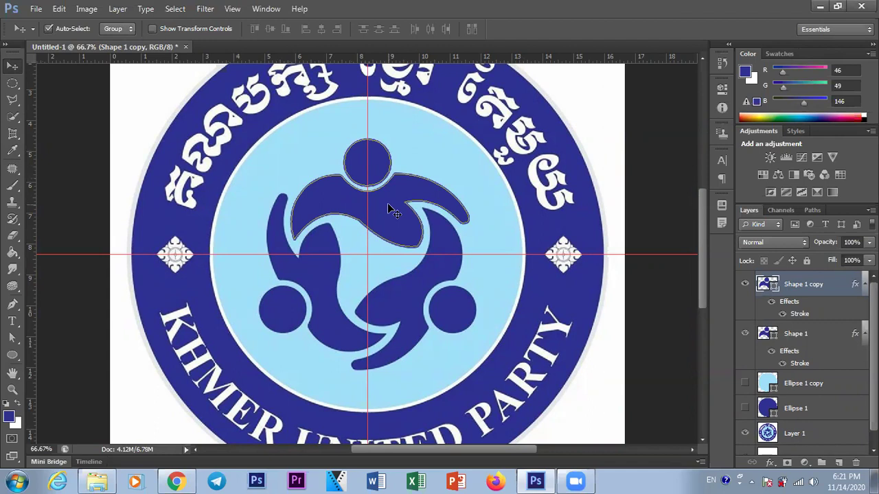
Move Shape 1 copy and rotate it about 120° onto the lower-right figure
{"action": "mouse_move", "coordinate": [388, 207]}
{"action": "left_mouse_down"}
{"action": "mouse_move", "coordinate": [412, 292]}
{"action": "mouse_move", "coordinate": [402, 252]}
{"action": "mouse_move", "coordinate": [402, 304]}
{"action": "mouse_move", "coordinate": [323, 347]}
{"action": "mouse_move", "coordinate": [542, 222]}
{"action": "mouse_move", "coordinate": [522, 177]}
{"action": "mouse_move", "coordinate": [424, 213]}
{"action": "left_mouse_up"}
{"action": "key", "text": "ctrl+t"}
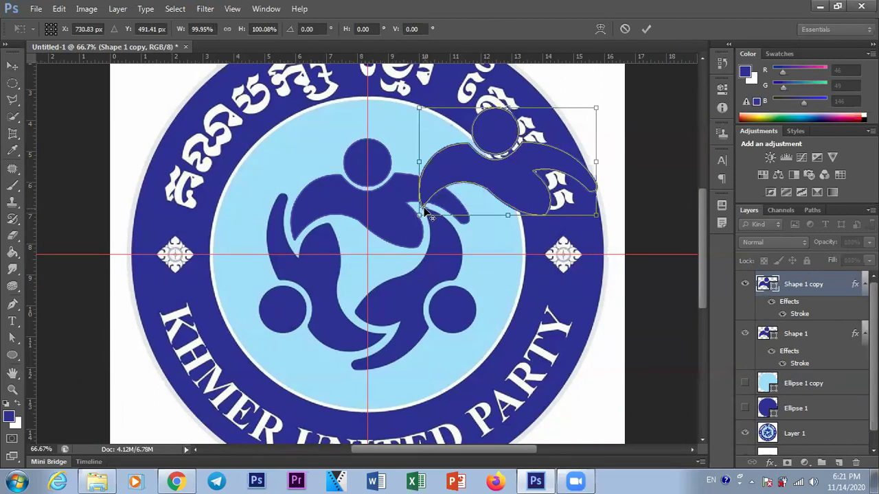
{"action": "mouse_move", "coordinate": [603, 98]}
{"action": "left_mouse_down"}
{"action": "mouse_move", "coordinate": [616, 268]}
{"action": "mouse_move", "coordinate": [428, 376]}
{"action": "left_mouse_up"}
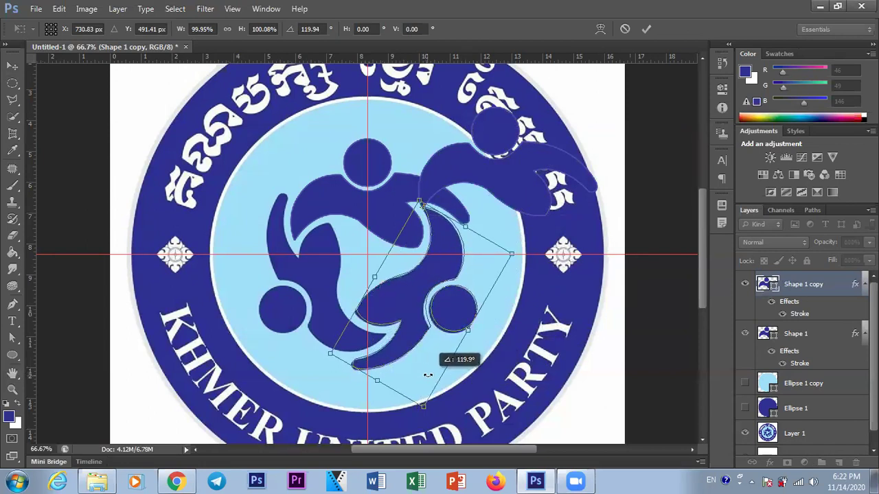
{"action": "left_click_drag", "start_coordinate": [428, 375], "coordinate": [426, 380]}
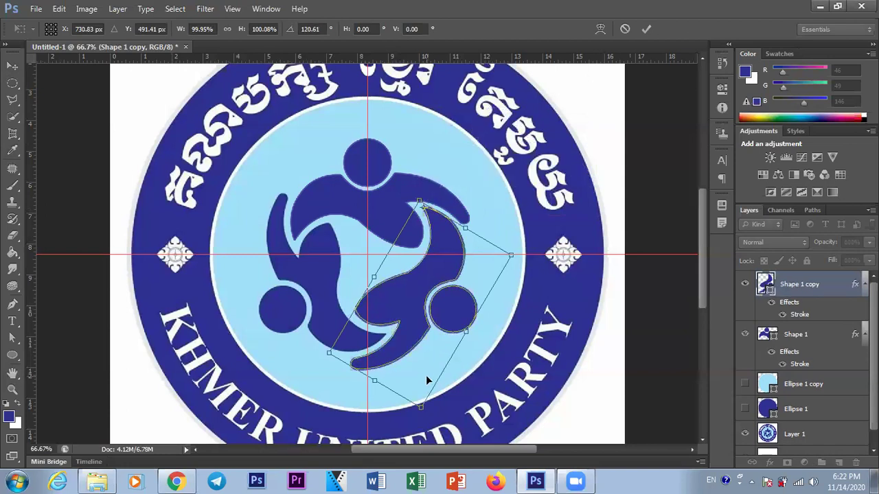
{"action": "key", "text": "Return"}
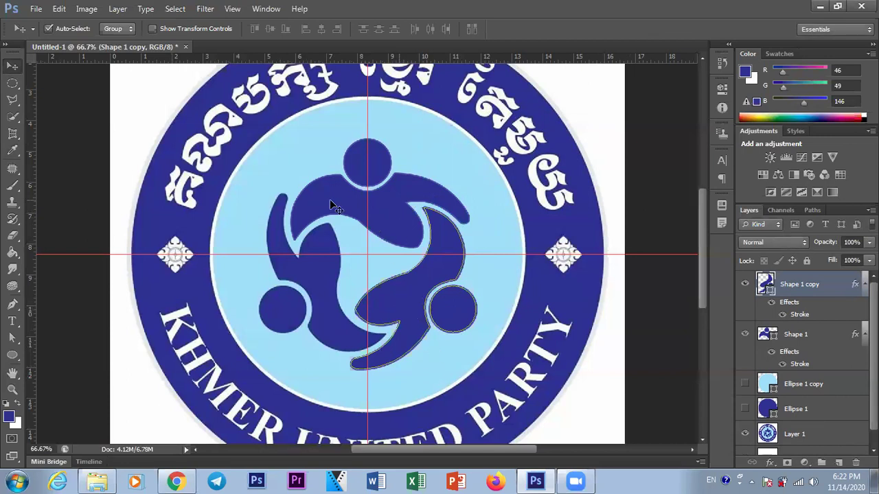
{"action": "left_click", "coordinate": [334, 206]}
Duplicate the rotated copy into Shape 1 copy 2 and flip it horizontally
{"action": "left_click", "coordinate": [401, 309]}
{"action": "key", "text": "ctrl+j"}
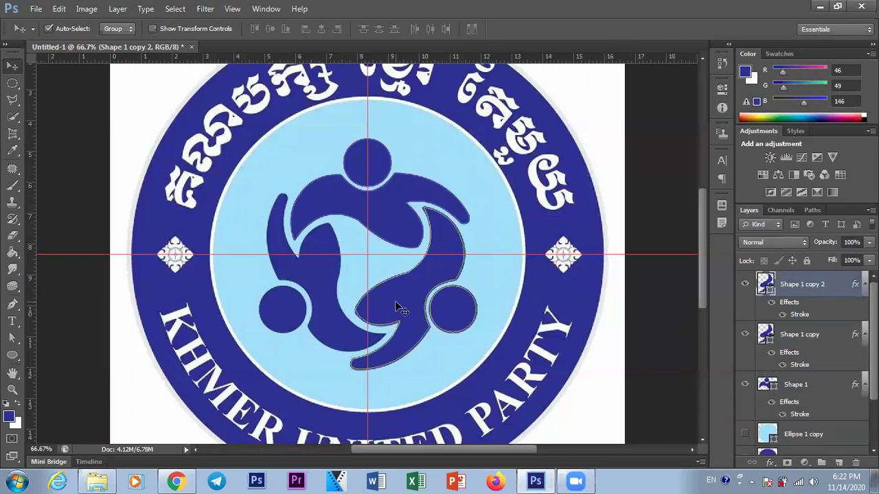
{"action": "key", "text": "ctrl+t"}
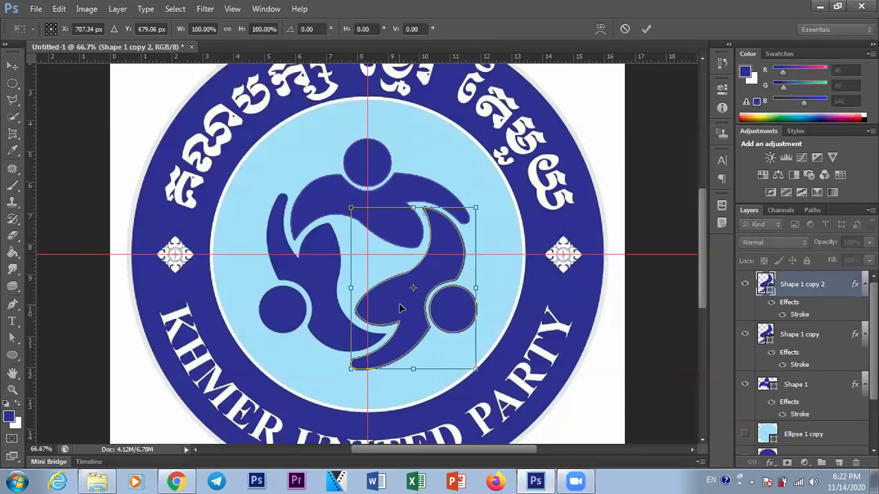
{"action": "key", "text": "Return"}
{"action": "mouse_move", "coordinate": [402, 309]}
{"action": "left_mouse_down"}
{"action": "mouse_move", "coordinate": [409, 286]}
{"action": "mouse_move", "coordinate": [348, 290]}
{"action": "mouse_move", "coordinate": [389, 298]}
{"action": "left_mouse_up"}
{"action": "key", "text": "ctrl+t"}
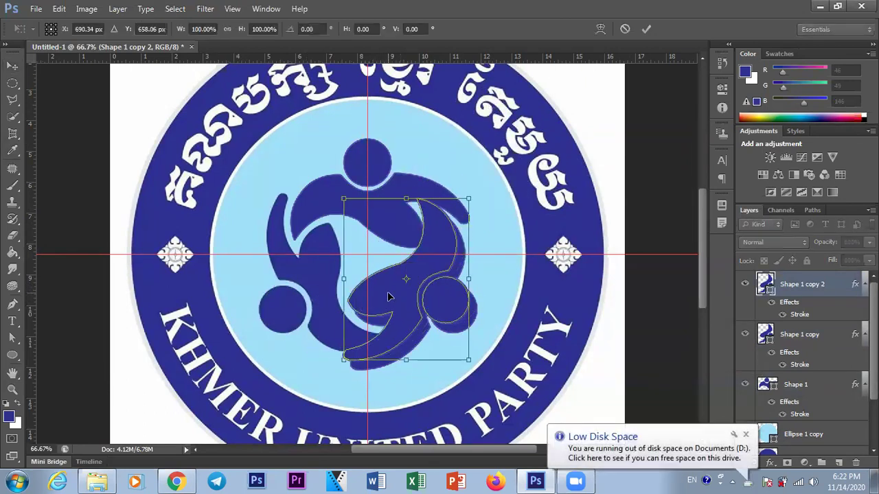
{"action": "right_click", "coordinate": [388, 298]}
{"action": "left_click", "coordinate": [453, 269]}
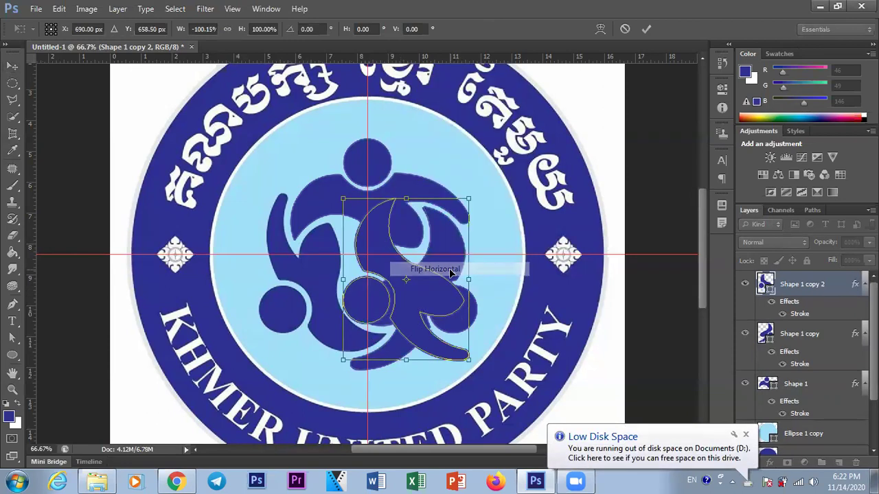
Flip Shape 1 copy 2 vertically and rotate it about 119.9° onto the lower-left figure
{"action": "mouse_move", "coordinate": [428, 297]}
{"action": "left_mouse_down"}
{"action": "mouse_move", "coordinate": [496, 288]}
{"action": "mouse_move", "coordinate": [338, 290]}
{"action": "mouse_move", "coordinate": [271, 344]}
{"action": "mouse_move", "coordinate": [572, 231]}
{"action": "mouse_move", "coordinate": [472, 232]}
{"action": "mouse_move", "coordinate": [501, 238]}
{"action": "mouse_move", "coordinate": [560, 237]}
{"action": "mouse_move", "coordinate": [446, 229]}
{"action": "mouse_move", "coordinate": [612, 226]}
{"action": "mouse_move", "coordinate": [600, 213]}
{"action": "left_mouse_up"}
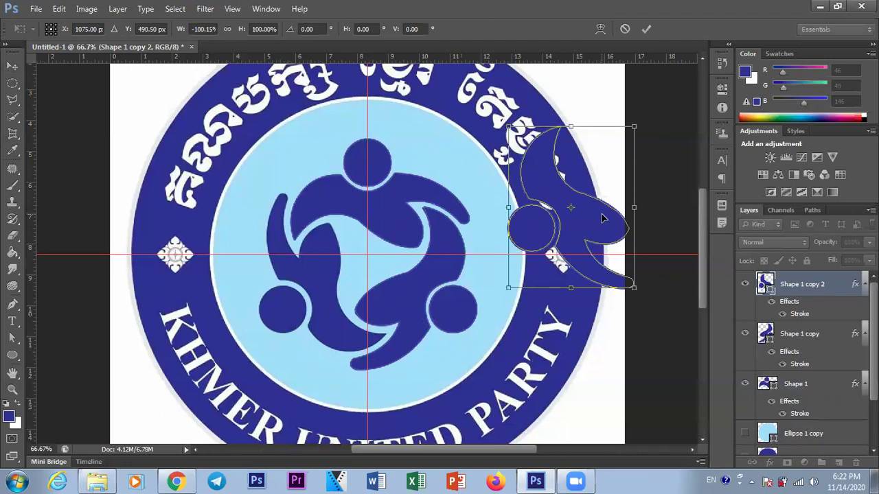
{"action": "mouse_move", "coordinate": [594, 219]}
{"action": "left_mouse_down"}
{"action": "mouse_move", "coordinate": [380, 285]}
{"action": "mouse_move", "coordinate": [337, 279]}
{"action": "left_mouse_up"}
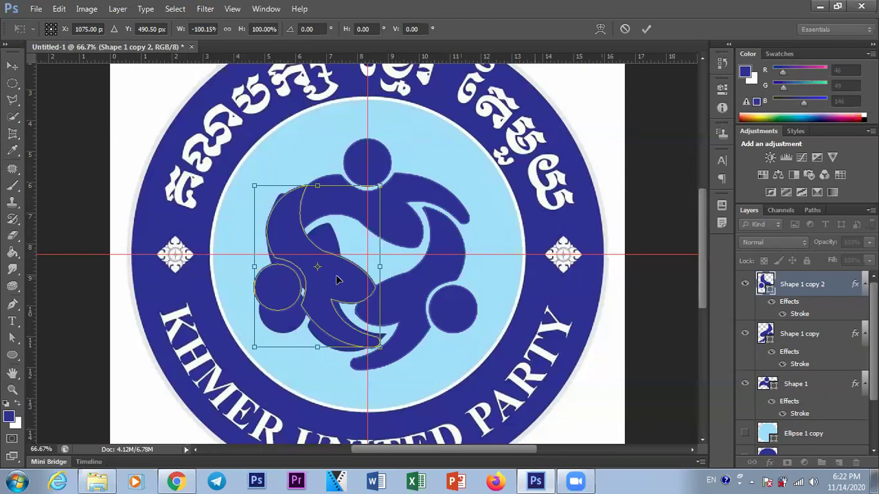
{"action": "right_click", "coordinate": [338, 279]}
{"action": "left_click", "coordinate": [378, 265]}
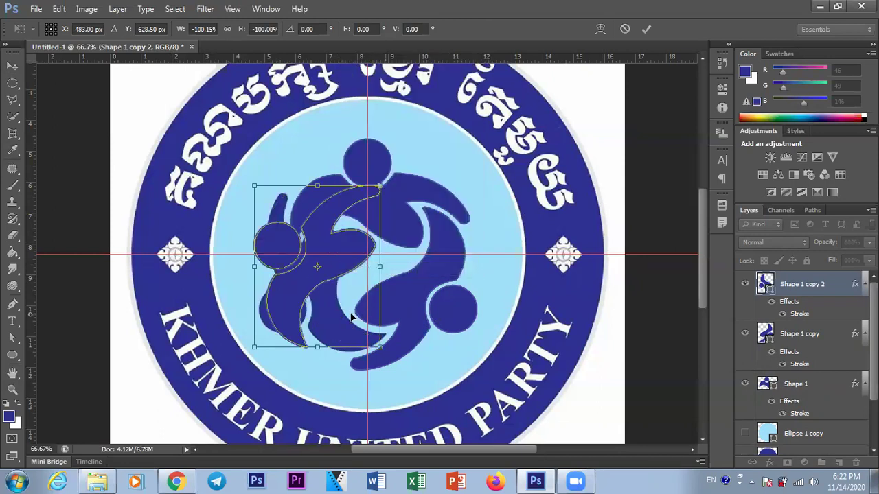
{"action": "left_click_drag", "start_coordinate": [343, 263], "coordinate": [539, 255]}
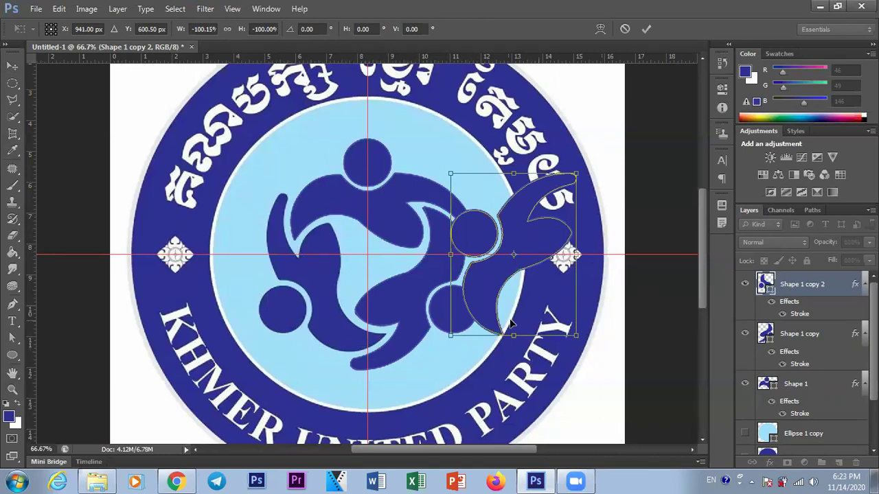
{"action": "mouse_move", "coordinate": [504, 296]}
{"action": "left_mouse_down"}
{"action": "mouse_move", "coordinate": [362, 274]}
{"action": "mouse_move", "coordinate": [377, 280]}
{"action": "left_mouse_up"}
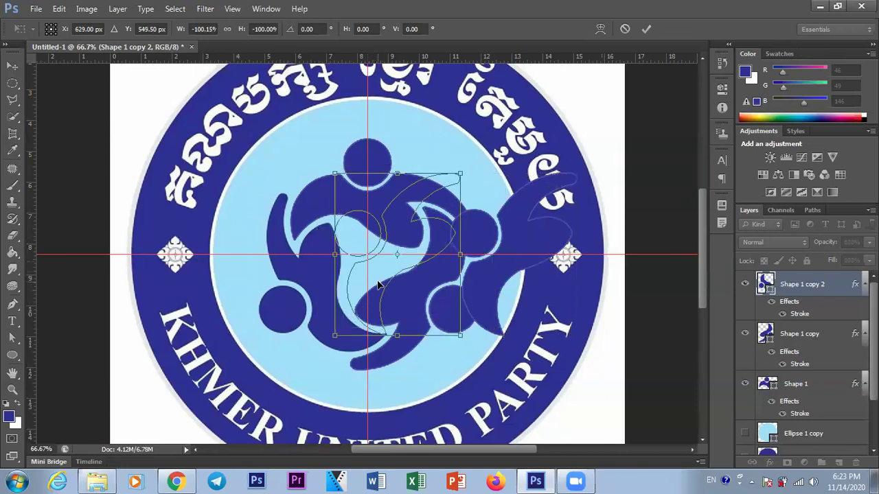
{"action": "key", "text": "Left"}
{"action": "key", "text": "Left"}
{"action": "key", "text": "Left"}
{"action": "key", "text": "Left"}
{"action": "key", "text": "Up"}
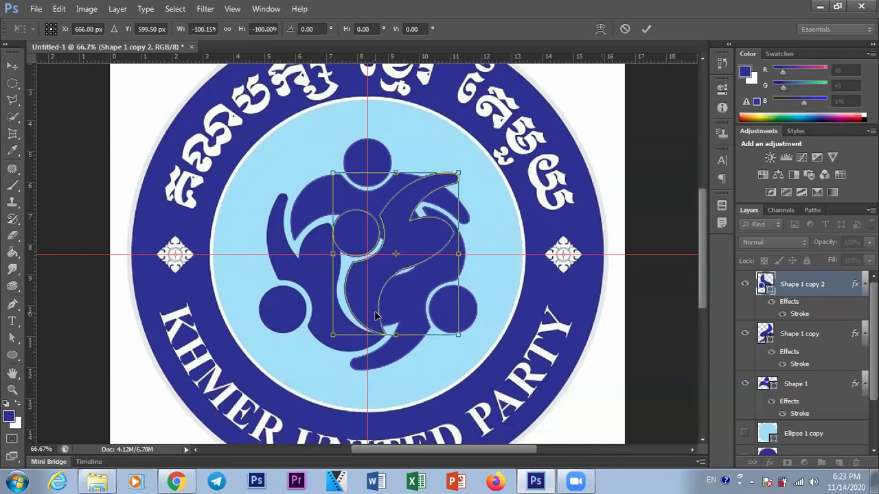
{"action": "left_click_drag", "start_coordinate": [395, 254], "coordinate": [385, 335]}
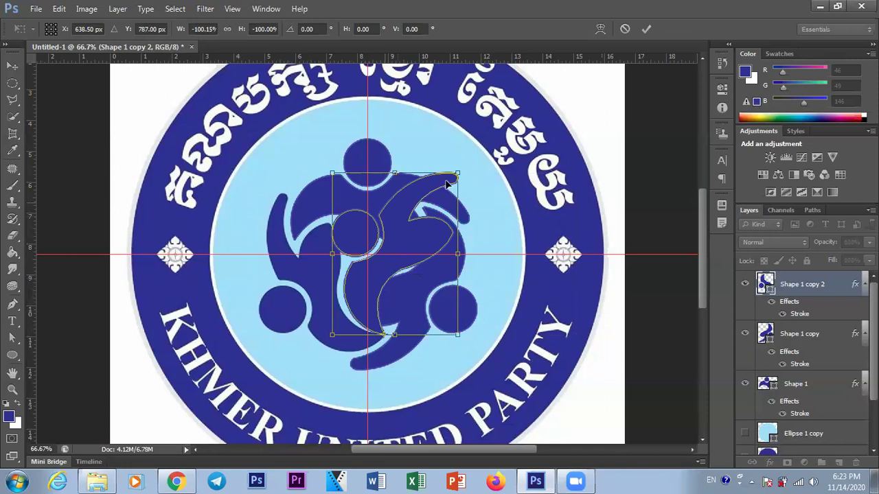
{"action": "mouse_move", "coordinate": [467, 162]}
{"action": "left_mouse_down"}
{"action": "mouse_move", "coordinate": [325, 183]}
{"action": "mouse_move", "coordinate": [304, 212]}
{"action": "mouse_move", "coordinate": [308, 224]}
{"action": "left_mouse_up"}
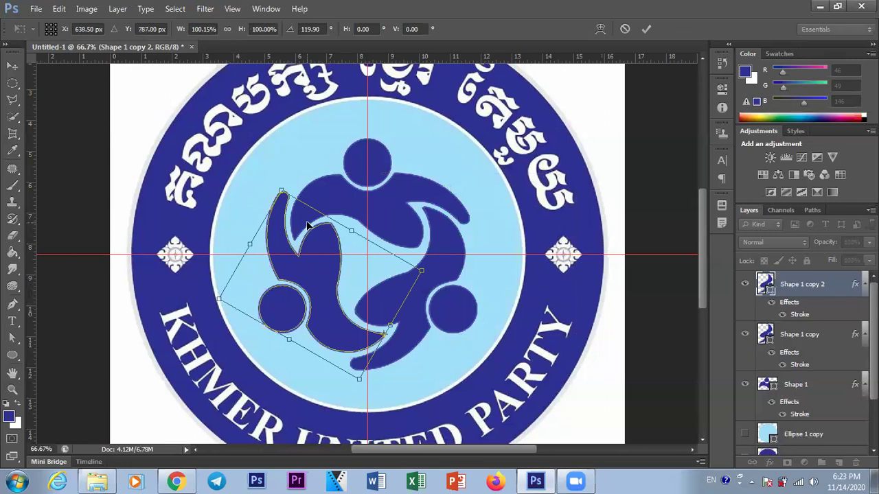
{"action": "key", "text": "Return"}
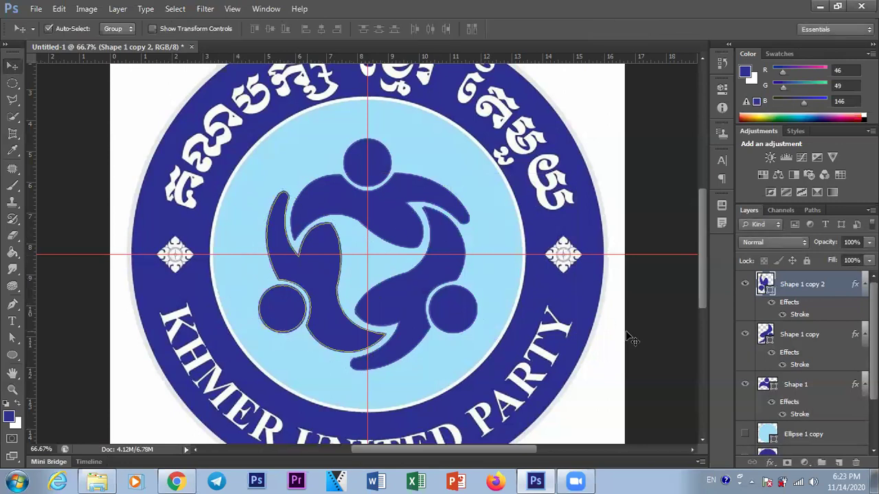
Toggle Layer 1 and turn on Ellipse 1 and Ellipse 1 copy over the original
{"action": "scroll", "coordinate": [804, 357], "scroll_direction": "down", "scroll_amount": 2}
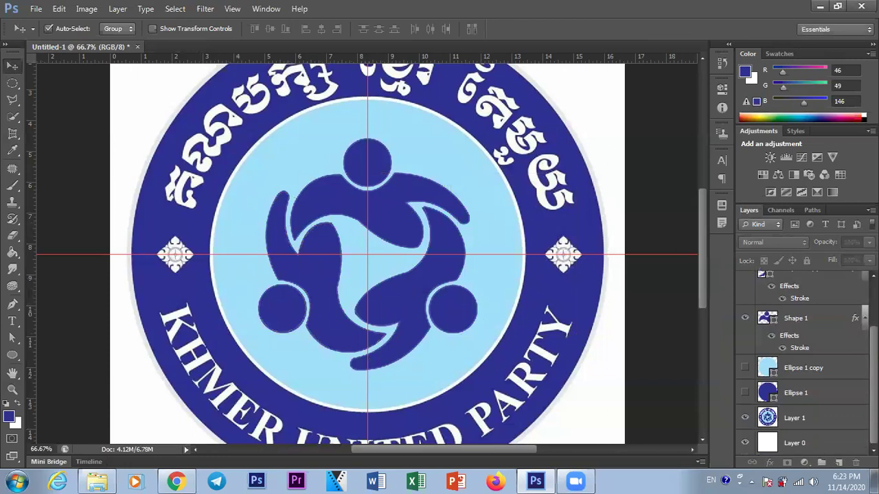
{"action": "left_click", "coordinate": [745, 418]}
{"action": "left_click", "coordinate": [745, 418]}
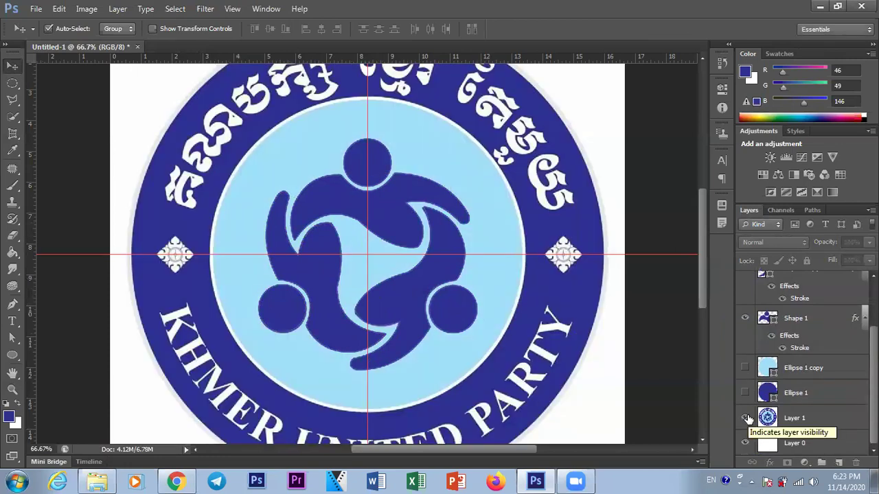
{"action": "left_click", "coordinate": [745, 393]}
{"action": "left_click", "coordinate": [745, 368]}
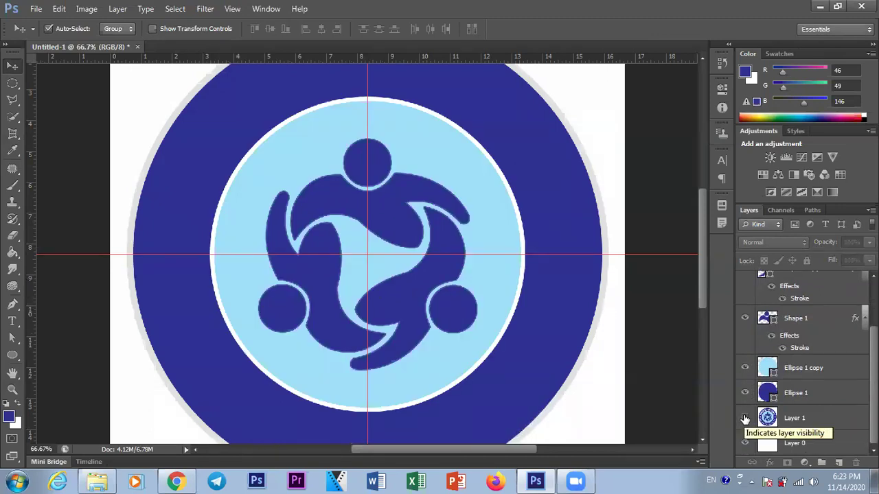
{"action": "key", "text": "ctrl+minus"}
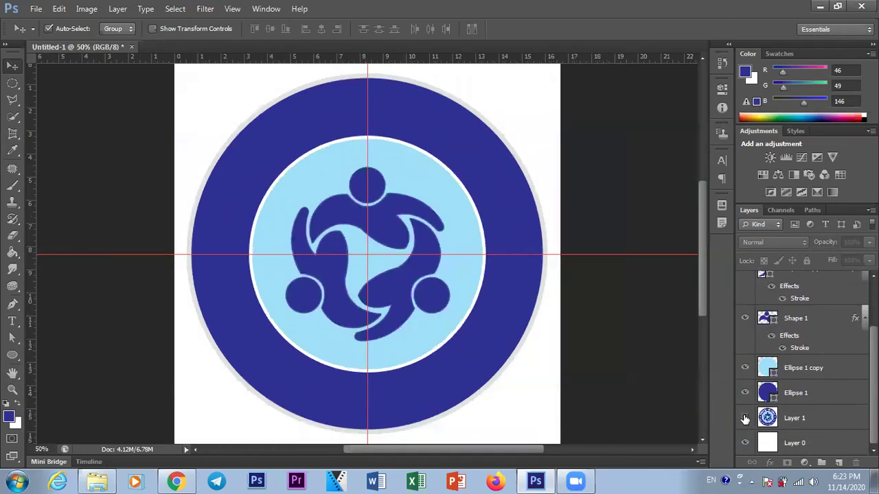
{"action": "key", "text": "ctrl+plus"}
{"action": "key", "text": "ctrl+minus"}
{"action": "key", "text": "ctrl+plus"}
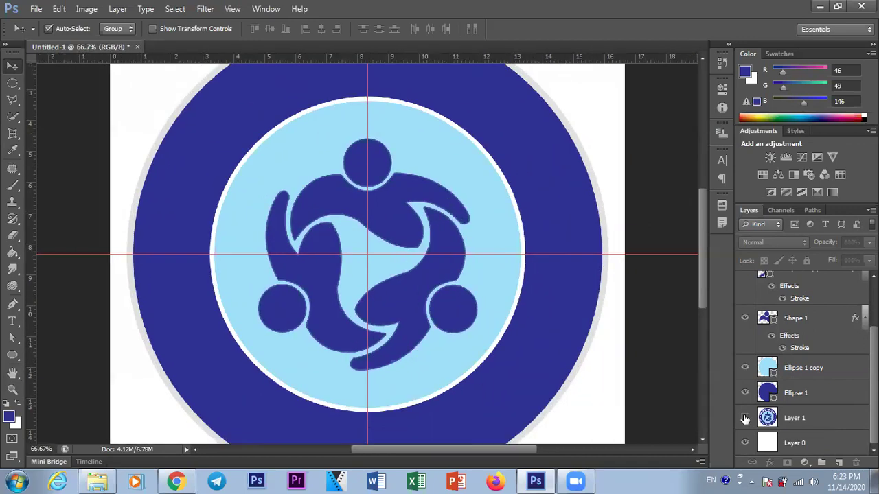
Hide and reshow both ellipses to compare, leaving them visible at 50% zoom
{"action": "left_click", "coordinate": [745, 418]}
{"action": "left_click", "coordinate": [745, 393]}
{"action": "left_click", "coordinate": [745, 368]}
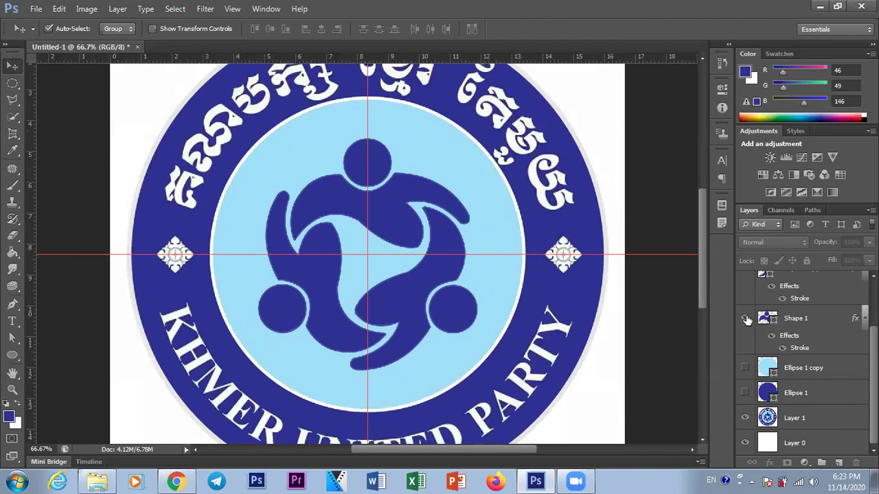
{"action": "left_click", "coordinate": [745, 369]}
{"action": "left_click", "coordinate": [745, 393]}
{"action": "left_click", "coordinate": [745, 393]}
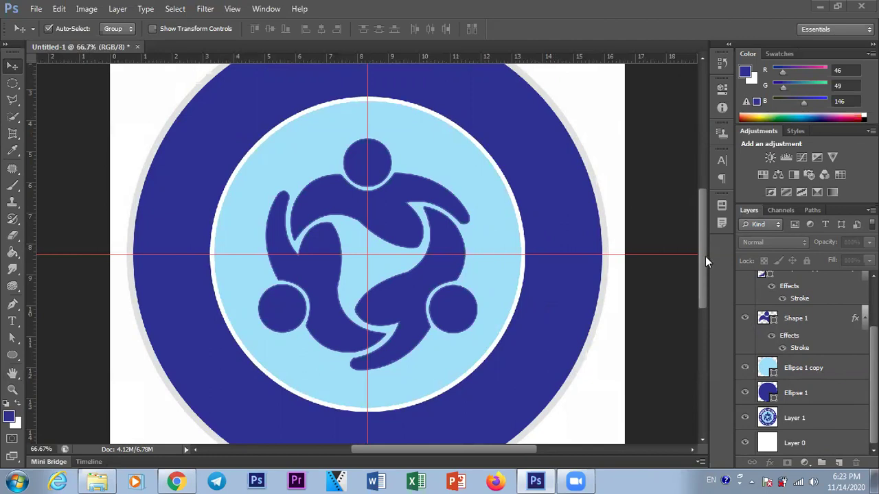
{"action": "key", "text": "ctrl+minus"}
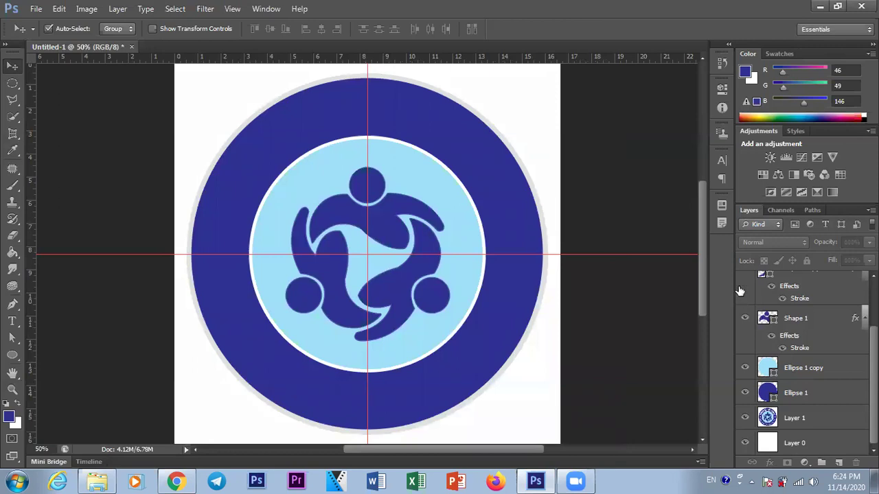
{"action": "left_click_drag", "start_coordinate": [704, 265], "coordinate": [703, 272]}
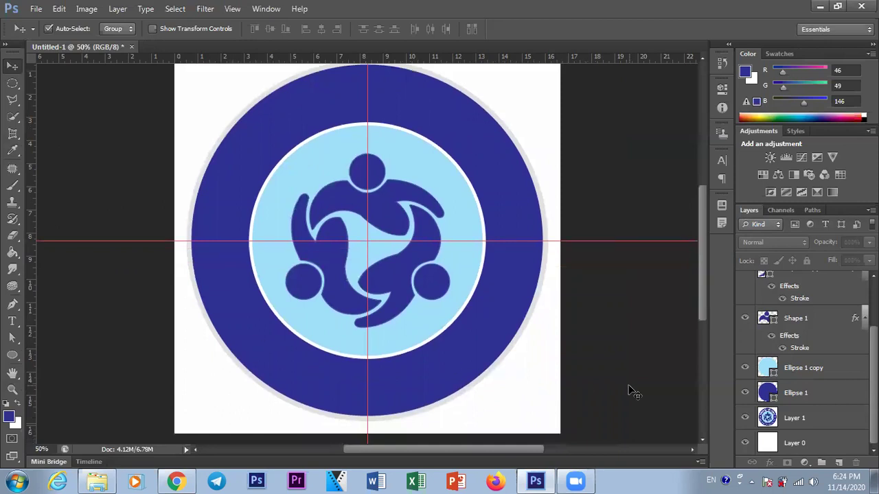
Duplicate the figure shape layer and add an empty Layer 2
{"action": "key", "text": "ctrl+j"}
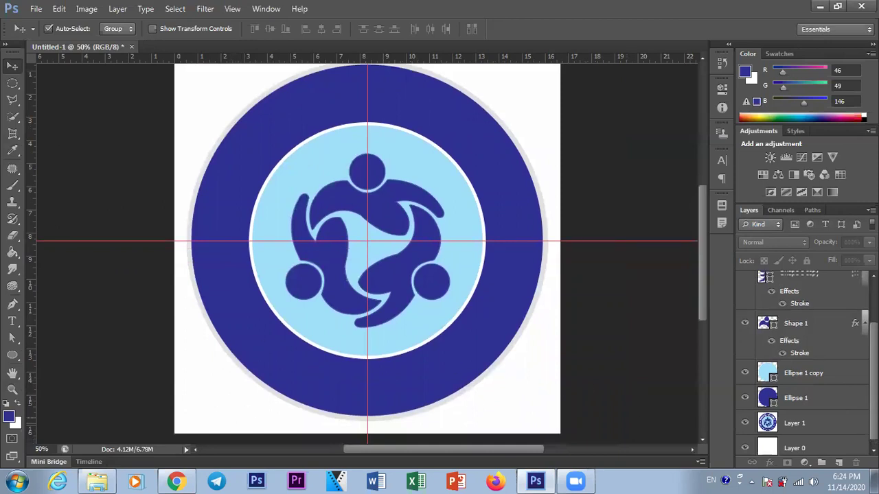
{"action": "left_click", "coordinate": [802, 286]}
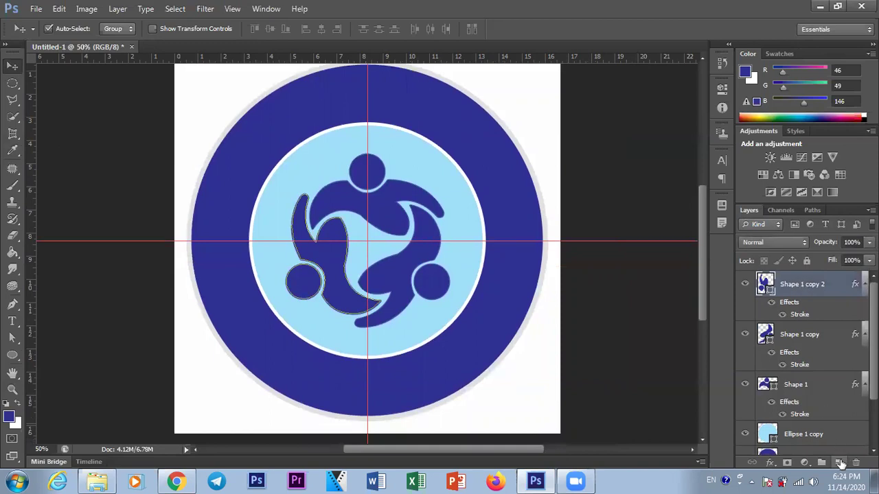
{"action": "left_click", "coordinate": [838, 463]}
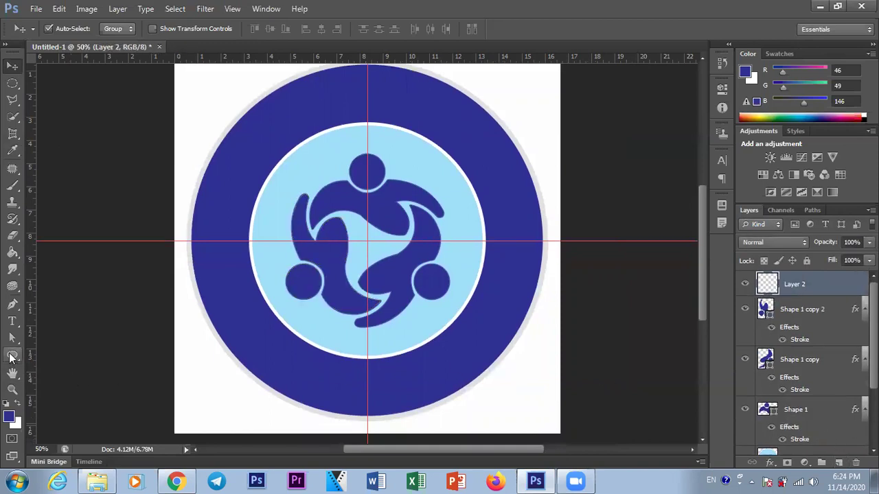
Draw a centred circular path about 11.611 in wide inside the blue ring
{"action": "left_click", "coordinate": [13, 355]}
{"action": "left_click", "coordinate": [59, 381]}
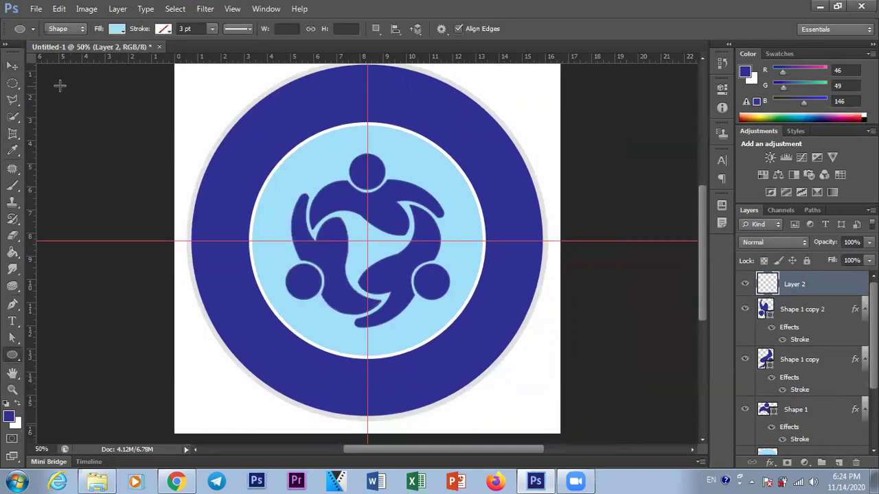
{"action": "left_click", "coordinate": [58, 28]}
{"action": "left_click", "coordinate": [63, 53]}
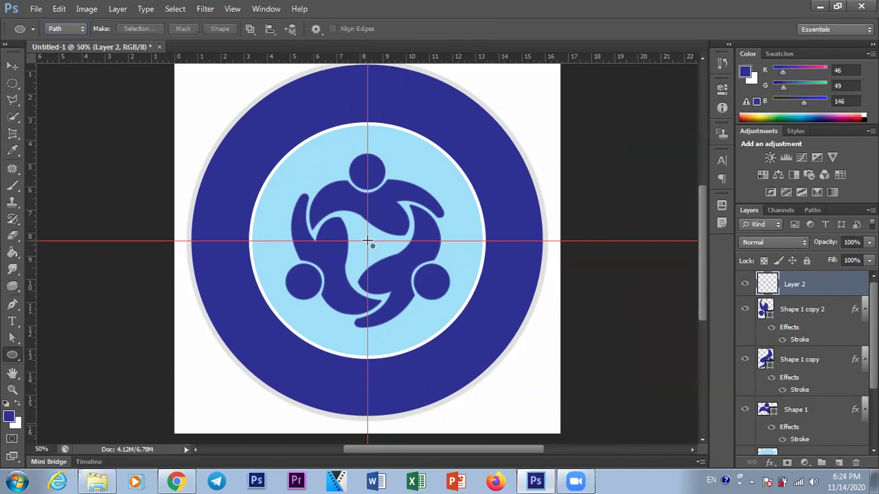
{"action": "mouse_move", "coordinate": [367, 241]}
{"action": "left_mouse_down"}
{"action": "mouse_move", "coordinate": [547, 339]}
{"action": "mouse_move", "coordinate": [652, 377]}
{"action": "left_mouse_up"}
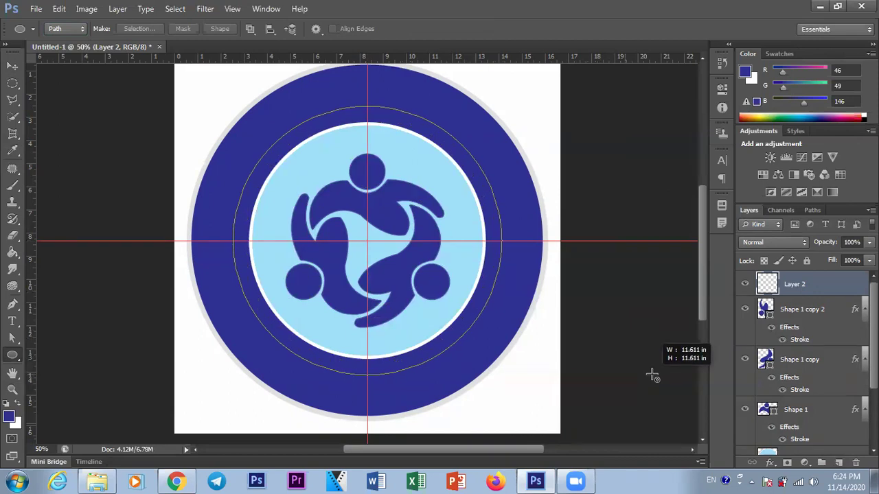
{"action": "left_click_drag", "start_coordinate": [653, 376], "coordinate": [653, 376]}
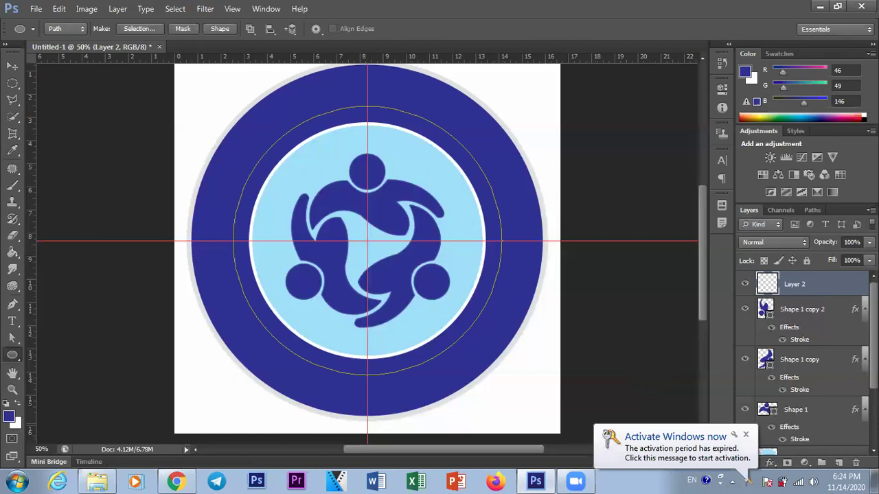
{"action": "scroll", "coordinate": [785, 421], "scroll_direction": "down", "scroll_amount": 3}
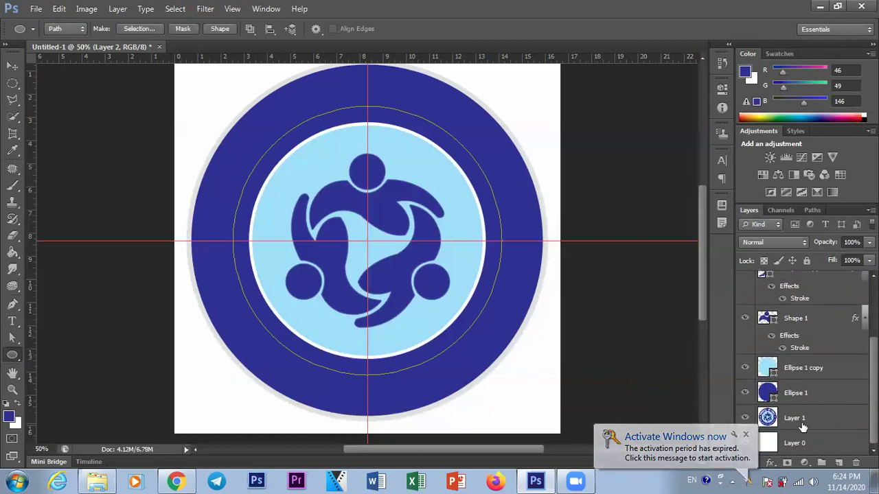
Select Layer 1 and hide Ellipse 1 to reveal the original ring lettering
{"action": "left_click", "coordinate": [807, 423]}
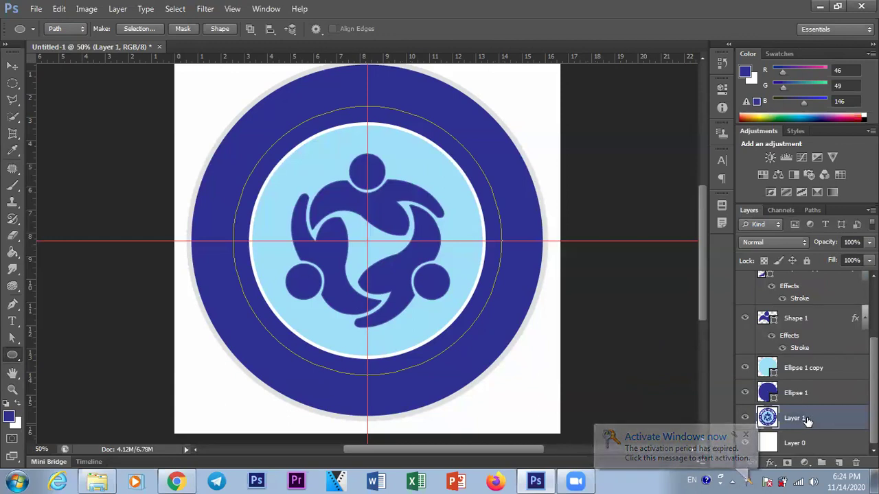
{"action": "left_click", "coordinate": [745, 392]}
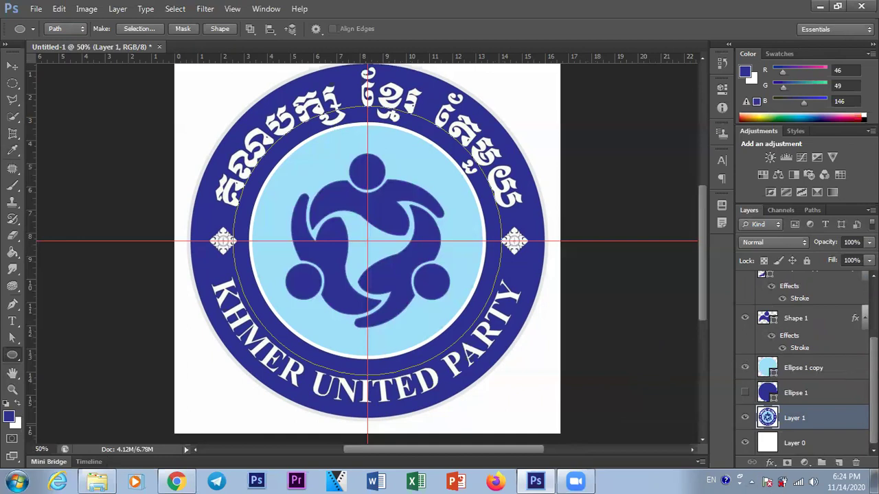
{"action": "scroll", "coordinate": [797, 343], "scroll_direction": "up", "scroll_amount": 3}
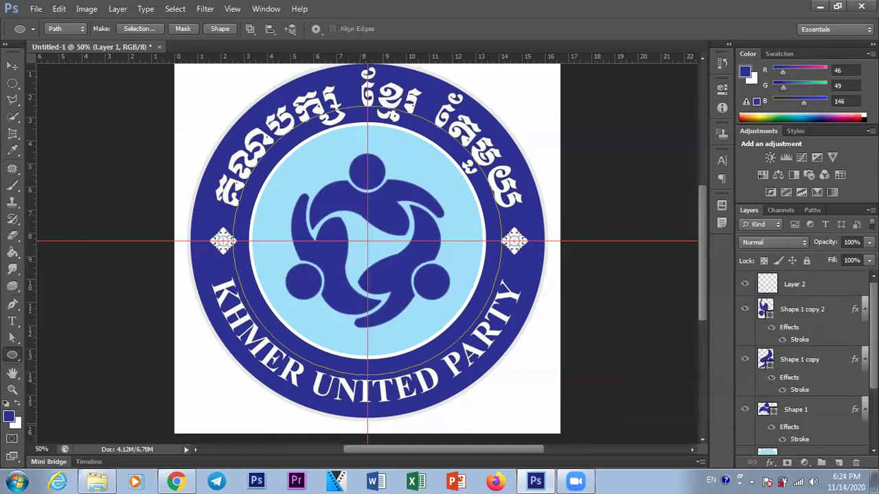
On Layer 2, set the Type Tool to centred Khmer OS Muol at 60 pt
{"action": "left_click", "coordinate": [793, 289]}
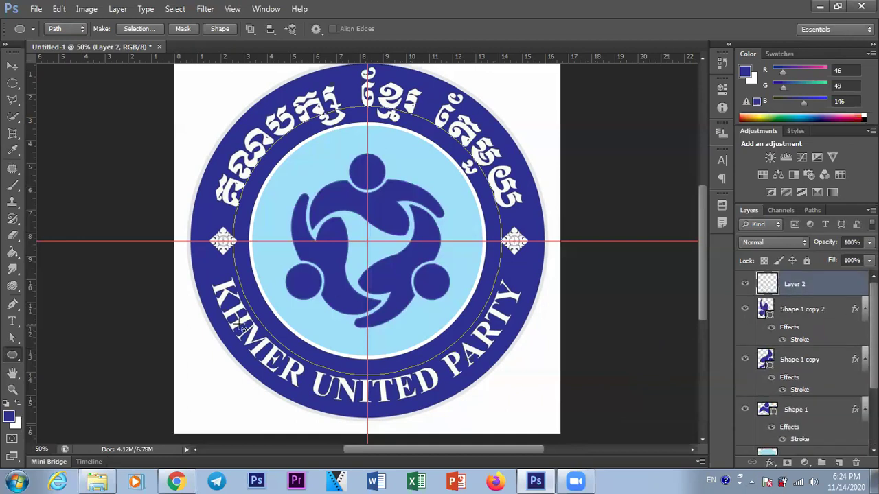
{"action": "left_click", "coordinate": [12, 321]}
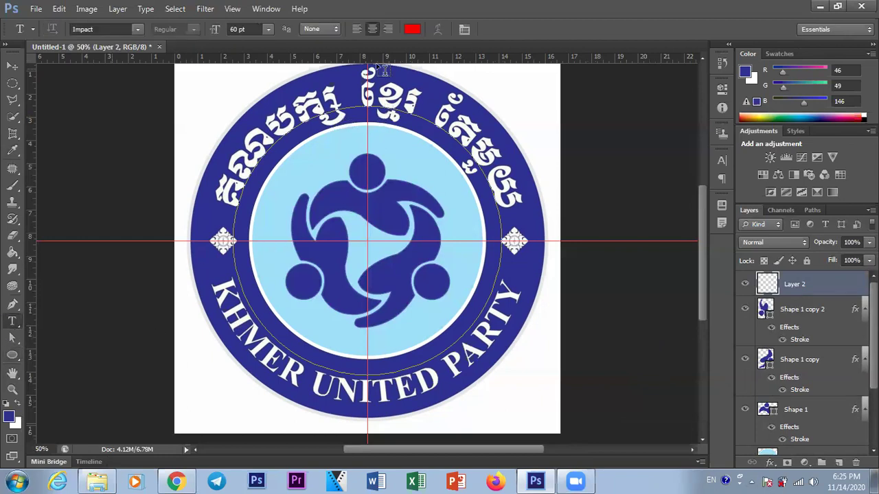
{"action": "left_click", "coordinate": [372, 30]}
{"action": "left_click", "coordinate": [115, 28]}
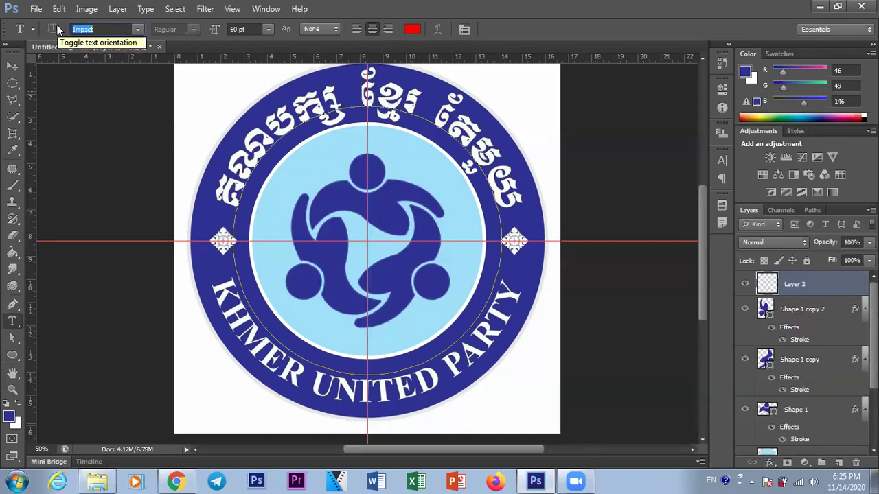
{"action": "type", "text": "Khmer OS Muol"}
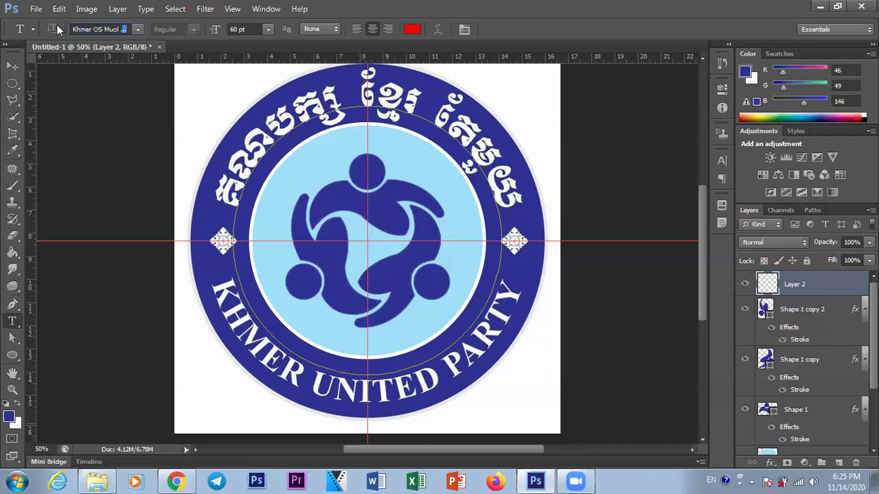
{"action": "key", "text": "Return"}
Type the Khmer party name along the path's top arc, fix a character, then select it
{"action": "left_click", "coordinate": [368, 98]}
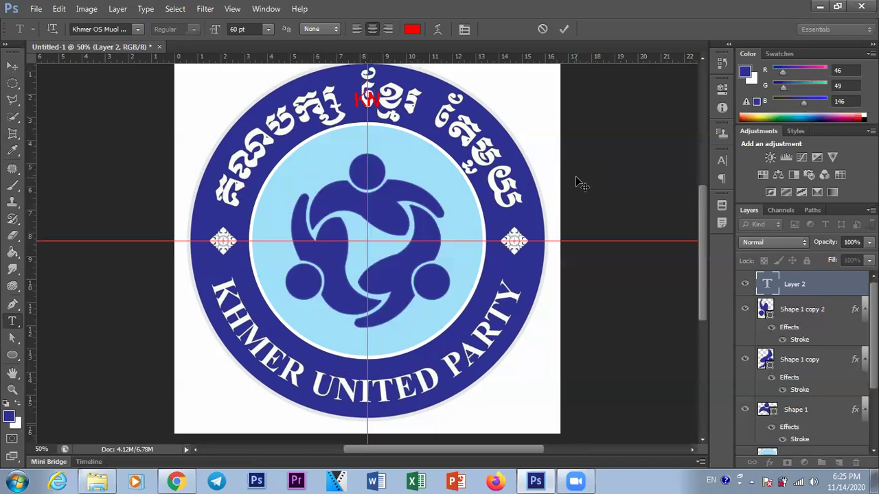
{"action": "type", "text": "ខ្មែបក្ស្ស"}
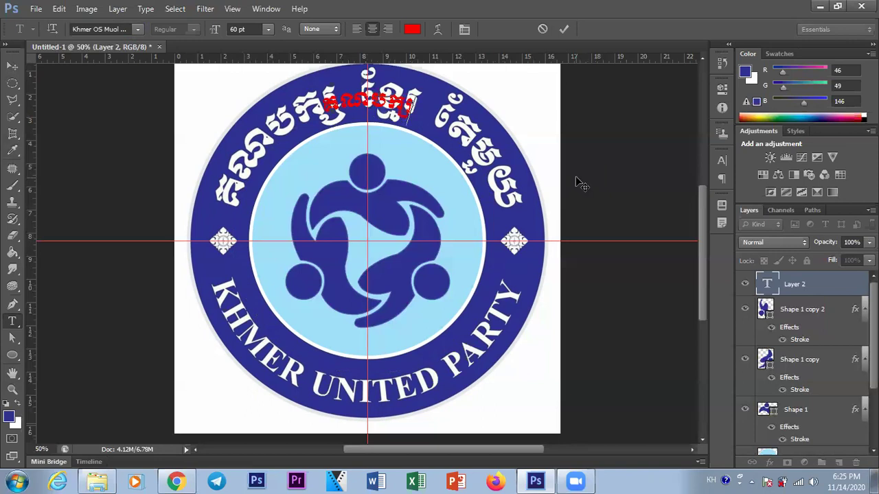
{"action": "type", "text": "ខ្មែរ"}
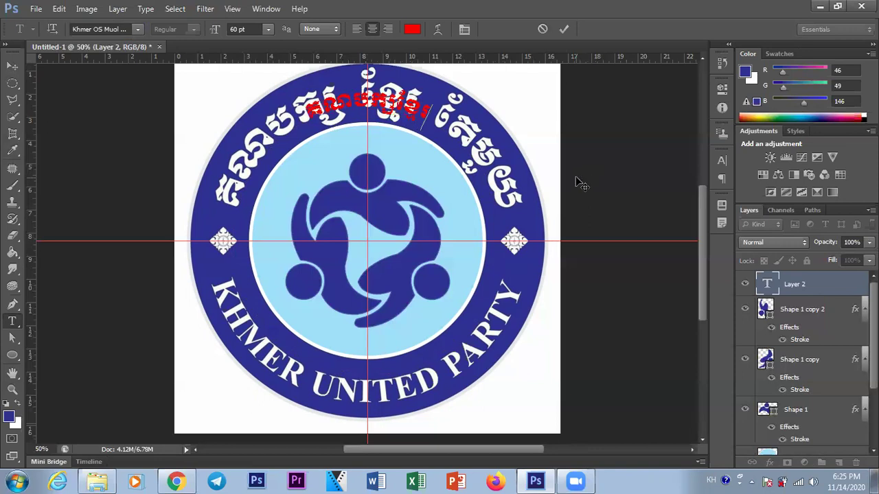
{"action": "type", "text": "រួ"}
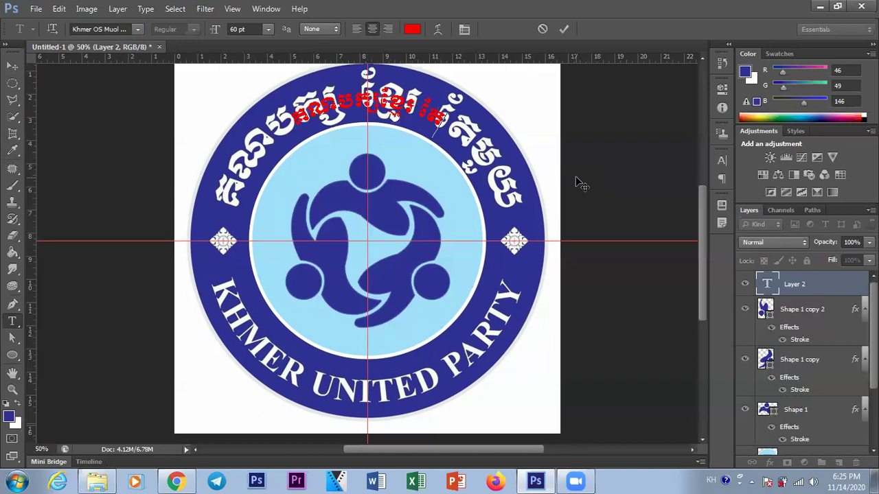
{"action": "type", "text": "បរួម"}
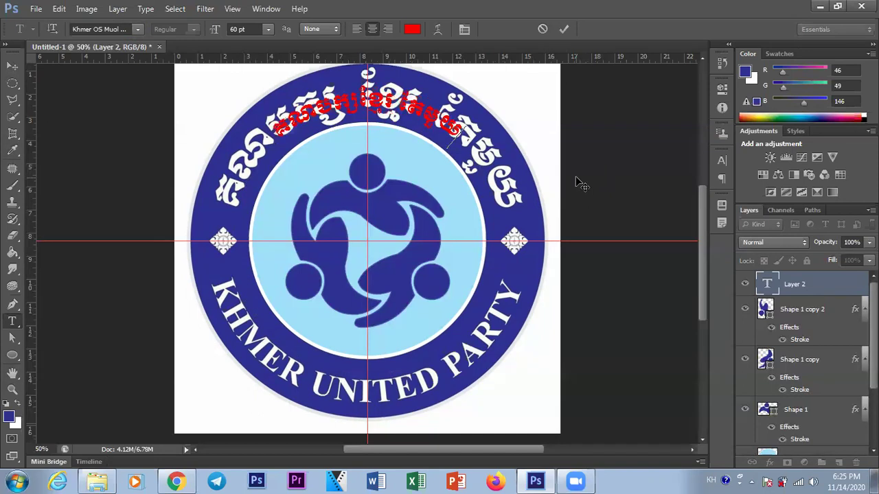
{"action": "left_click", "coordinate": [358, 103]}
{"action": "key", "text": "BackSpace"}
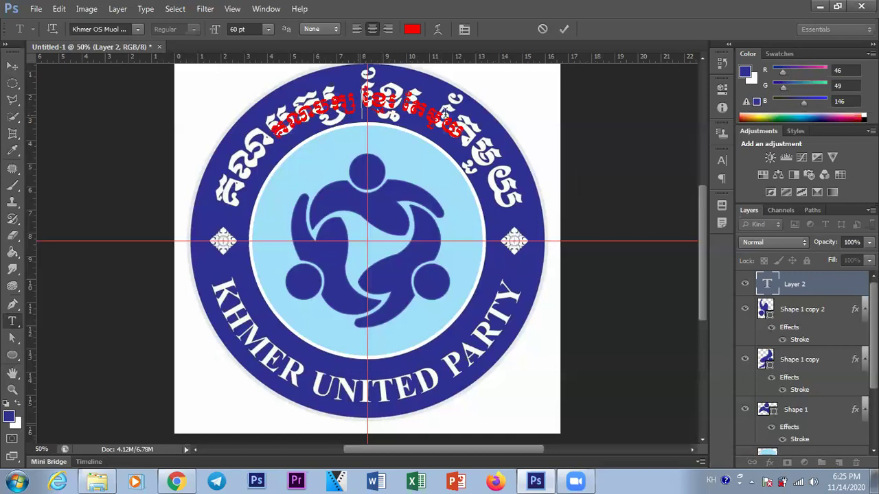
{"action": "left_click_drag", "start_coordinate": [465, 136], "coordinate": [221, 150]}
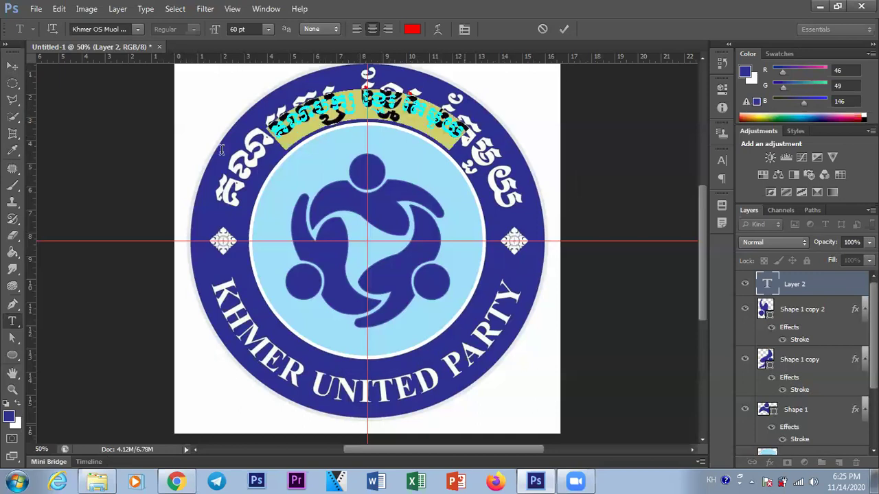
Recolour the curved Khmer text near-white (fbfcf9) and scrub its size up to 107 pt
{"action": "left_click", "coordinate": [412, 29]}
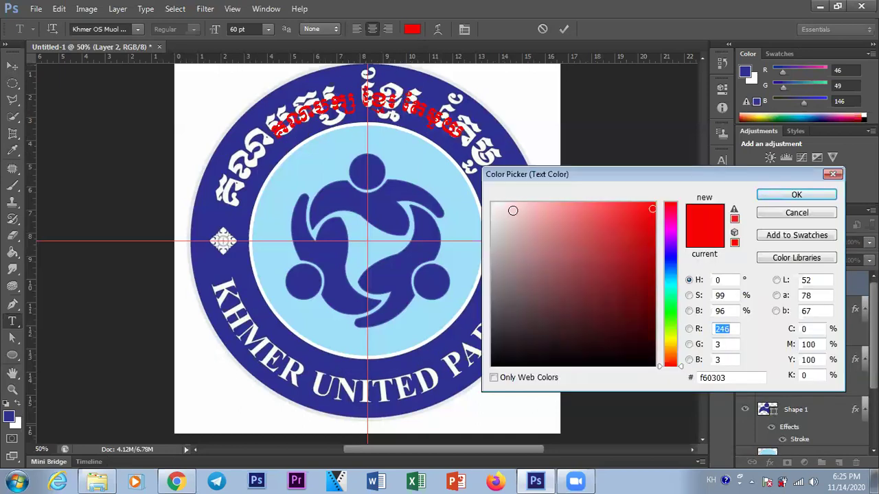
{"action": "left_click", "coordinate": [238, 152]}
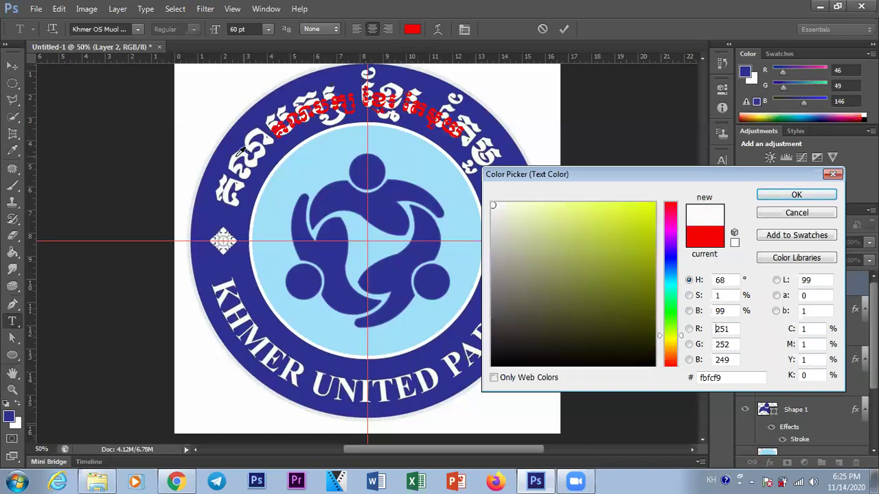
{"action": "left_click", "coordinate": [797, 195]}
{"action": "left_click_drag", "start_coordinate": [214, 28], "coordinate": [221, 29]}
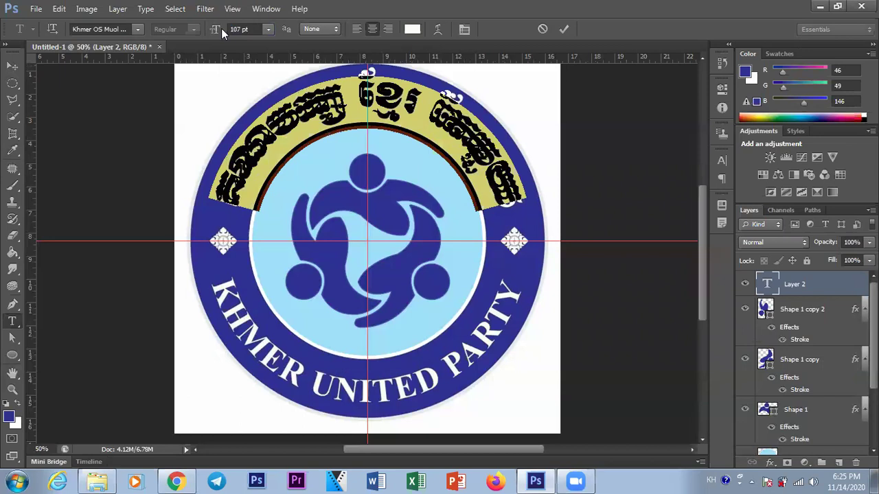
Scrub the Khmer text size to 111 pt and reset its horizontal scale to 100% in the Character panel
{"action": "left_click_drag", "start_coordinate": [215, 29], "coordinate": [216, 29]}
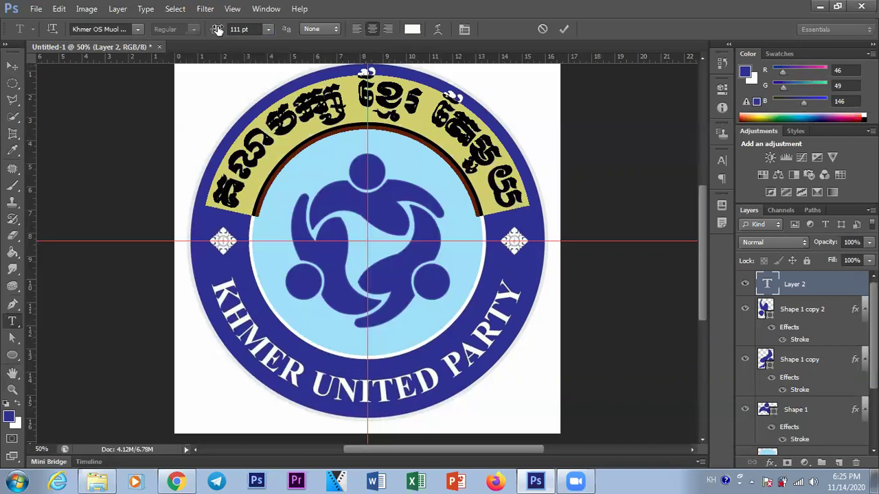
{"action": "left_click", "coordinate": [464, 28]}
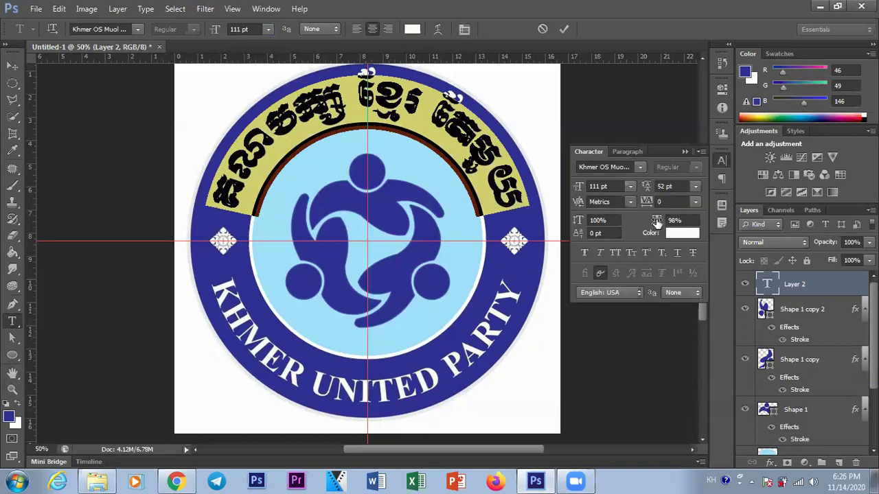
{"action": "left_click_drag", "start_coordinate": [655, 225], "coordinate": [657, 224]}
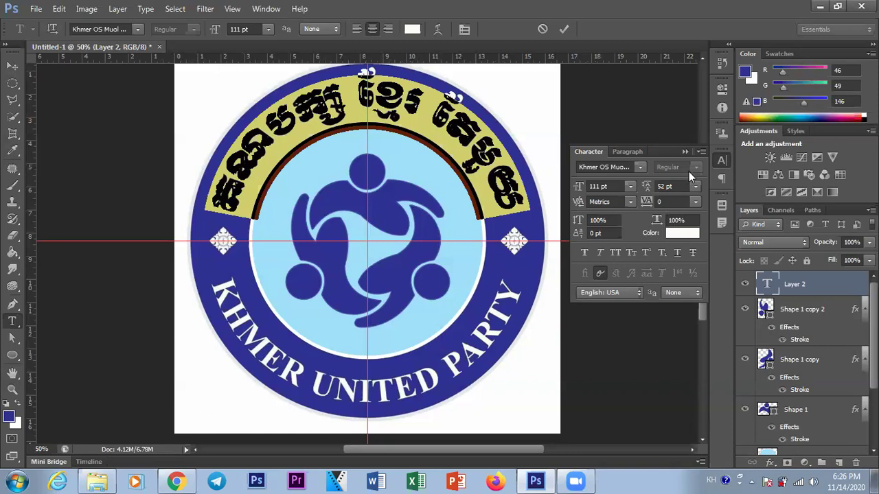
{"action": "left_click", "coordinate": [685, 152]}
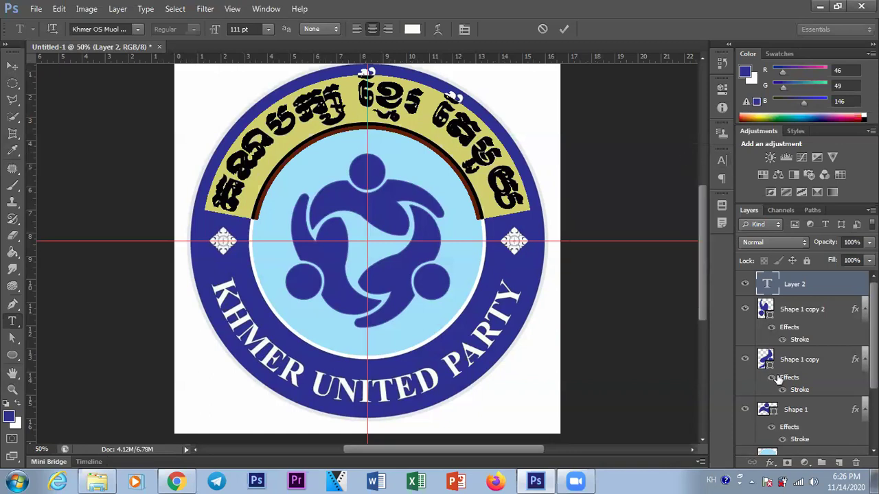
Toggle the Layer 1 reference logo on and off to compare, and make the Ellipse 1 ring visible
{"action": "scroll", "coordinate": [804, 364], "scroll_direction": "down", "scroll_amount": 3}
{"action": "left_click", "coordinate": [746, 418]}
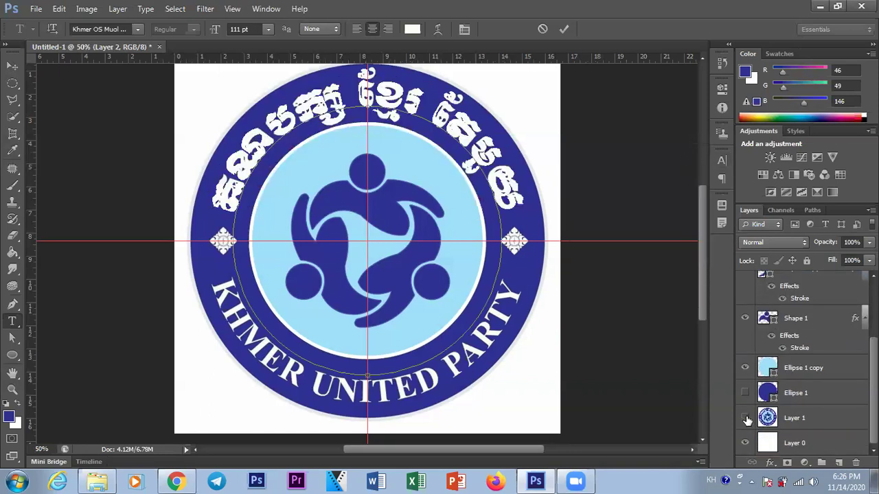
{"action": "left_click", "coordinate": [747, 419]}
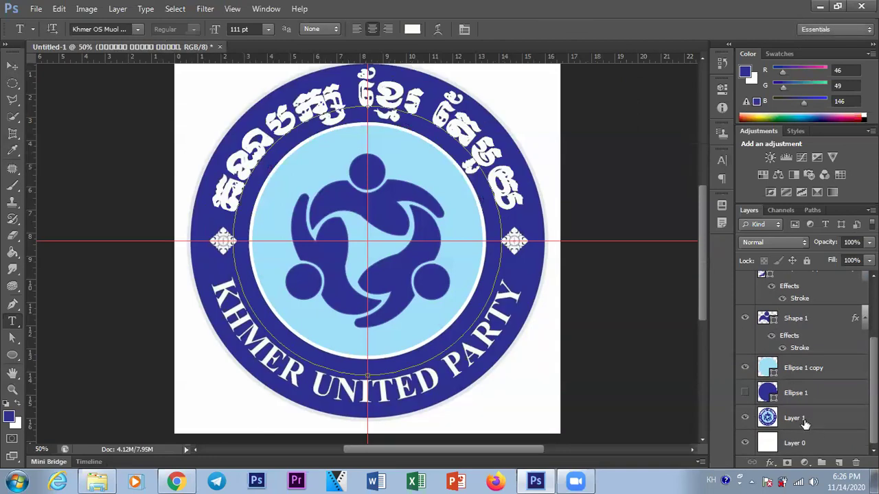
{"action": "left_click", "coordinate": [807, 420]}
{"action": "left_click", "coordinate": [745, 418]}
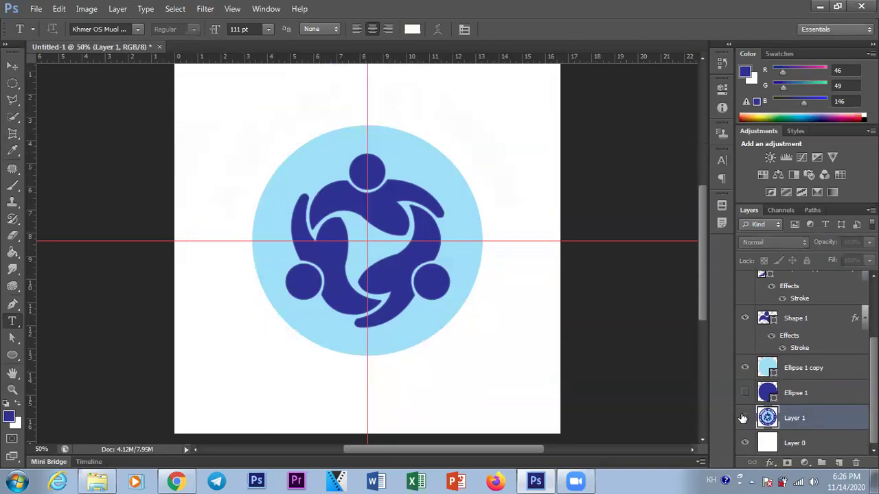
{"action": "left_click", "coordinate": [745, 418]}
{"action": "left_click", "coordinate": [745, 419]}
{"action": "left_click", "coordinate": [745, 393]}
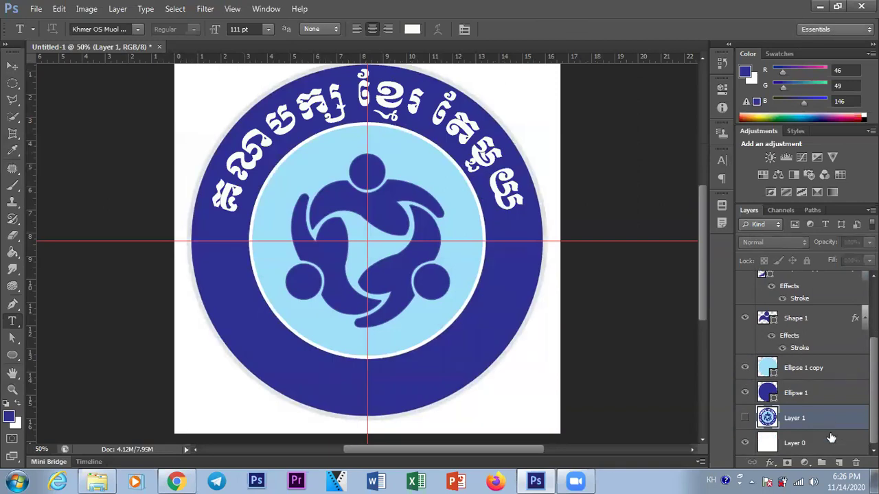
Move Layer 1 up to just below the Khmer text layer and show it over the shapes
{"action": "left_click_drag", "start_coordinate": [805, 421], "coordinate": [797, 310]}
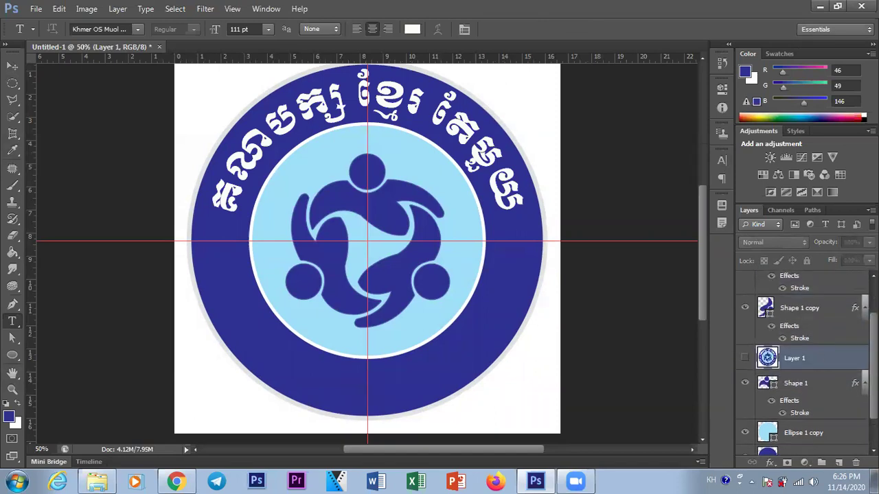
{"action": "left_click_drag", "start_coordinate": [813, 402], "coordinate": [811, 296]}
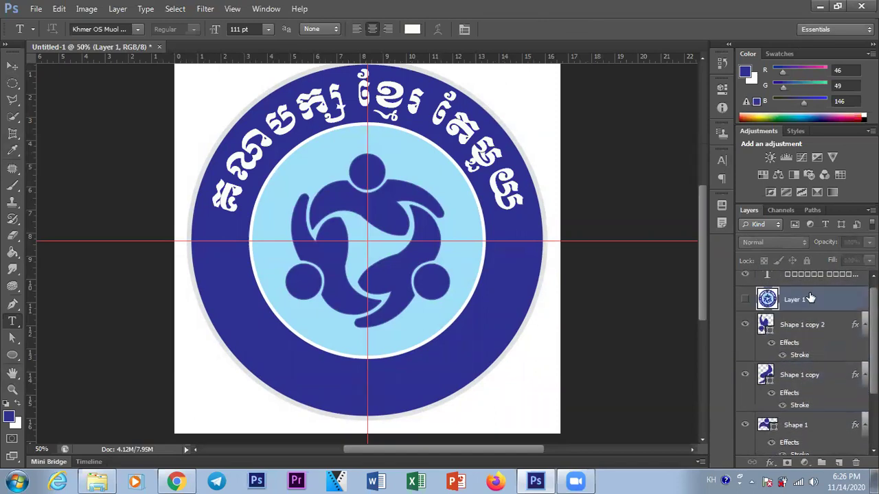
{"action": "left_click", "coordinate": [745, 309]}
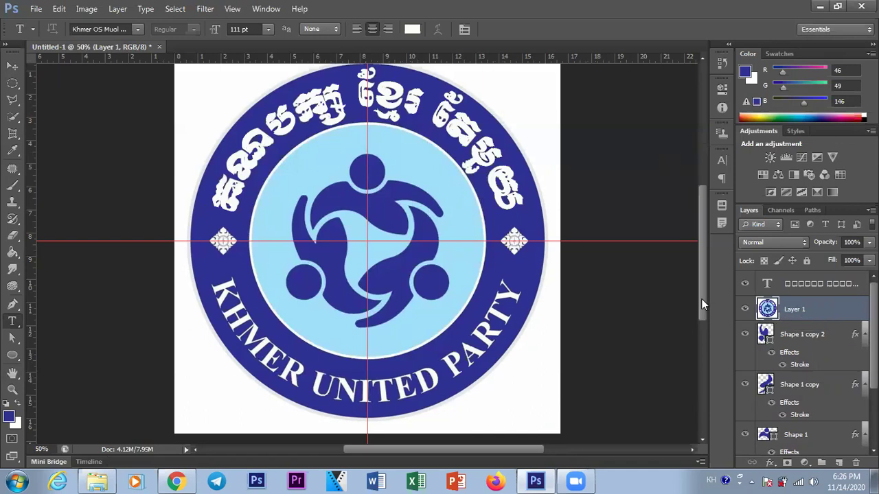
Compare the Khmer text with the reference, leaving the text hidden and the reference logo shown
{"action": "left_click", "coordinate": [747, 283]}
{"action": "left_click", "coordinate": [746, 283]}
{"action": "left_click", "coordinate": [746, 284]}
{"action": "left_click", "coordinate": [746, 283]}
{"action": "left_click", "coordinate": [747, 283]}
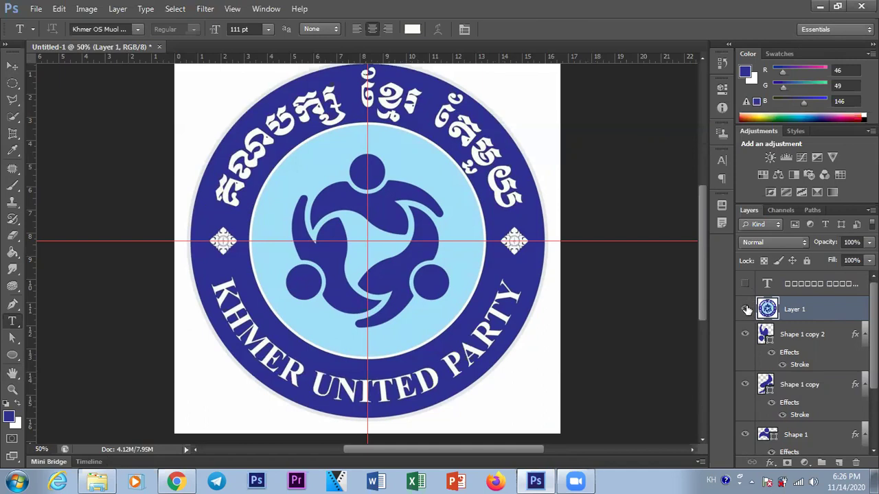
{"action": "left_click", "coordinate": [746, 313]}
{"action": "left_click", "coordinate": [746, 284]}
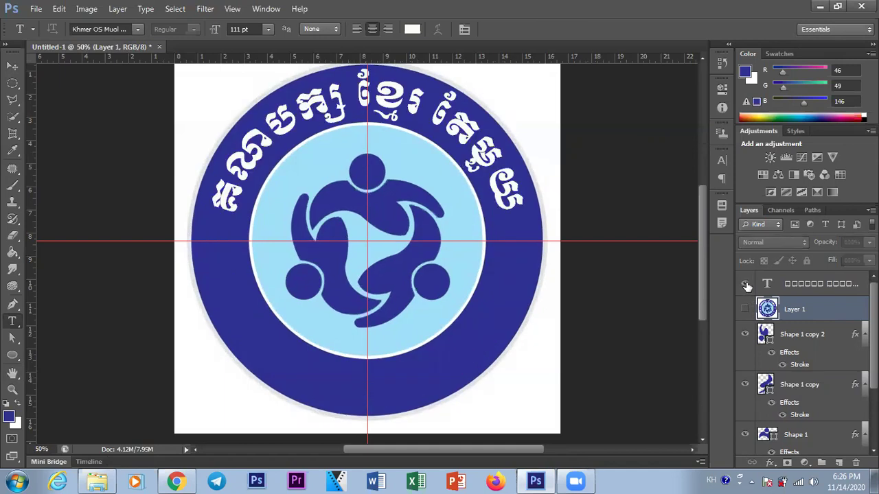
{"action": "left_click_drag", "start_coordinate": [746, 285], "coordinate": [745, 312]}
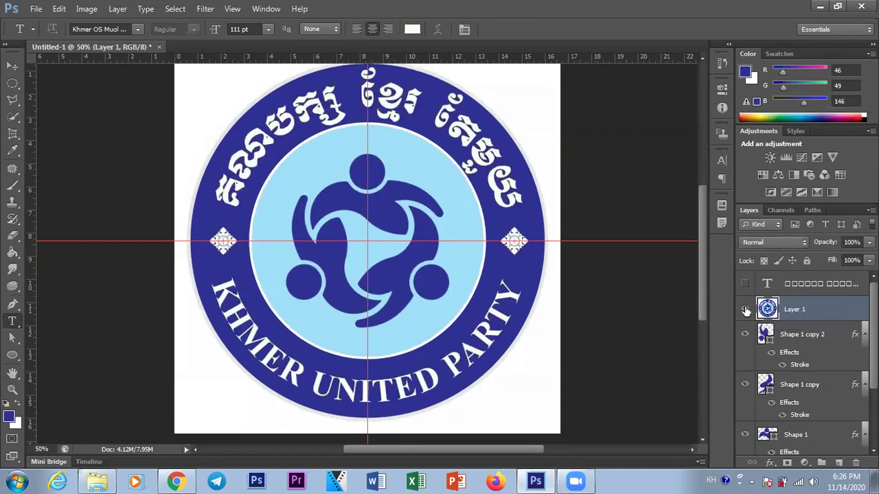
{"action": "key", "text": "ctrl+plus"}
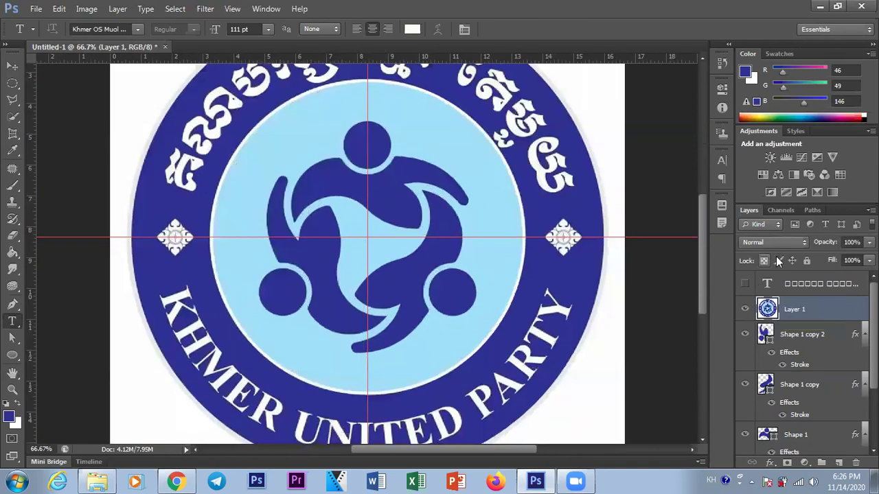
Hide the Layer 1 reference logo and show the Khmer arc text layer again
{"action": "left_click_drag", "start_coordinate": [704, 274], "coordinate": [704, 250]}
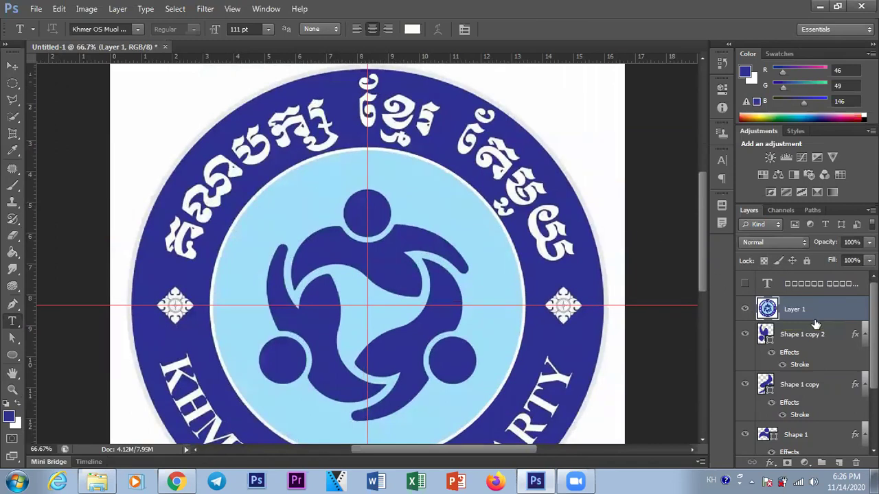
{"action": "left_click", "coordinate": [745, 309]}
{"action": "left_click", "coordinate": [745, 284]}
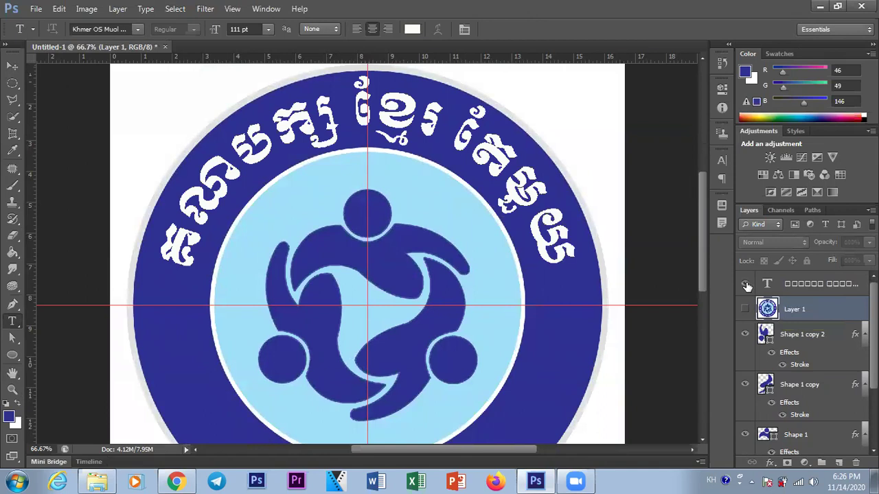
Change the arc text's font to Khmer OS Muol and commit the edit
{"action": "double_click", "coordinate": [767, 283]}
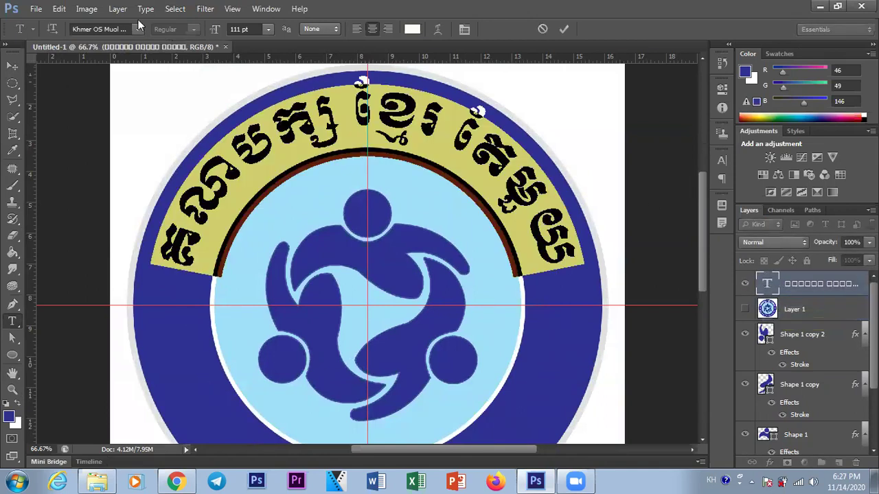
{"action": "left_click", "coordinate": [116, 28]}
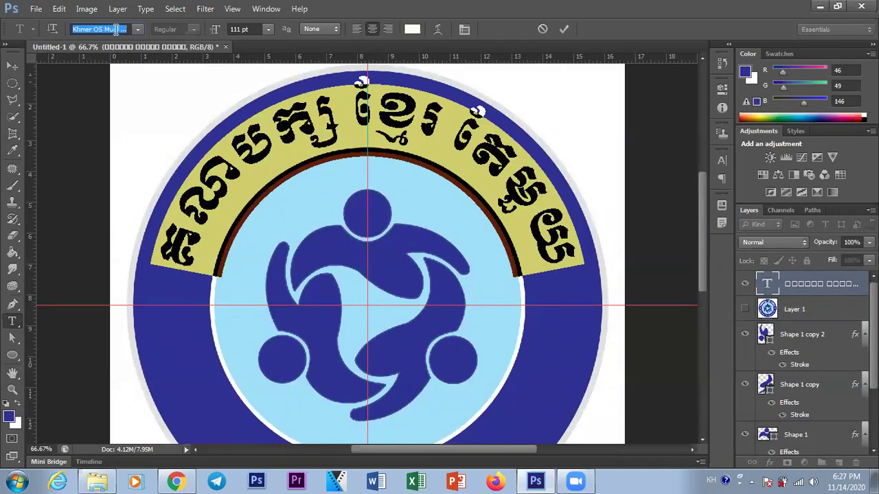
{"action": "key", "text": "Down"}
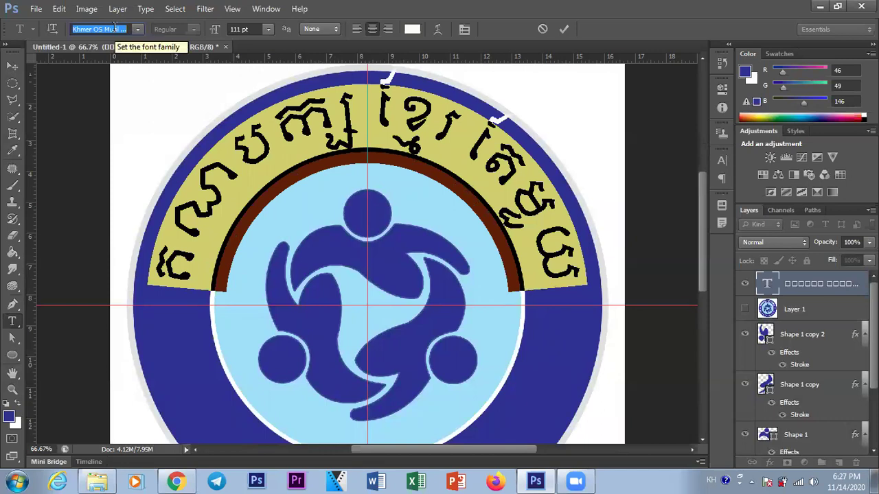
{"action": "key", "text": "Down"}
{"action": "key", "text": "Up"}
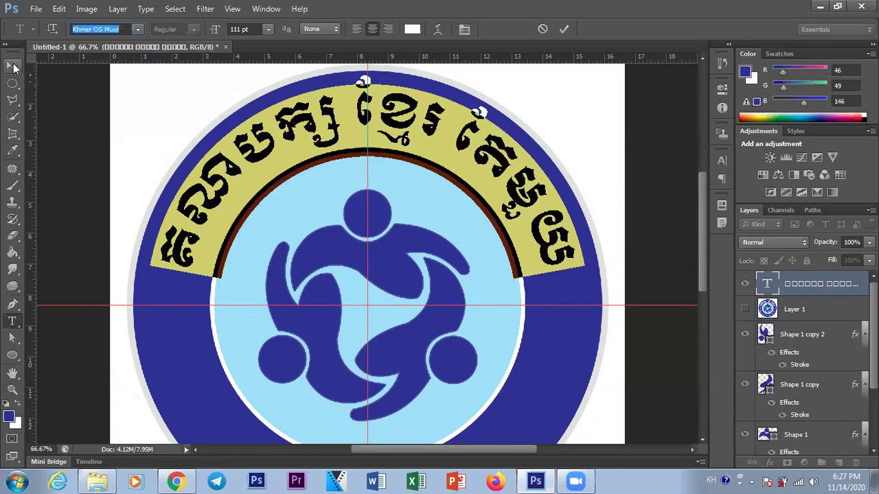
{"action": "left_click", "coordinate": [12, 66]}
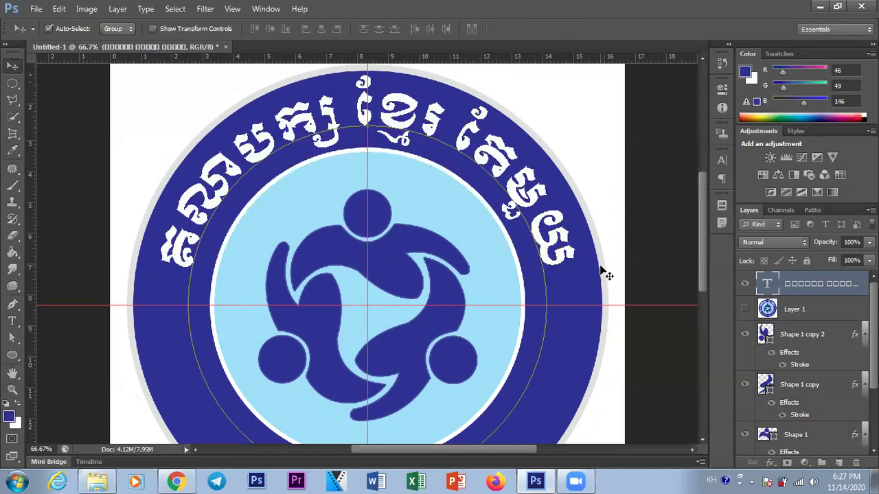
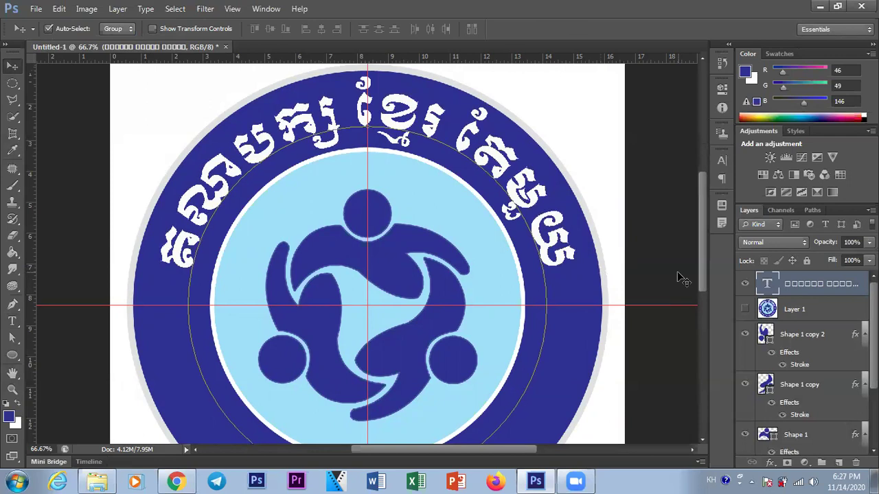
Select the curved Khmer title layer and enter text editing
{"action": "left_click", "coordinate": [147, 95]}
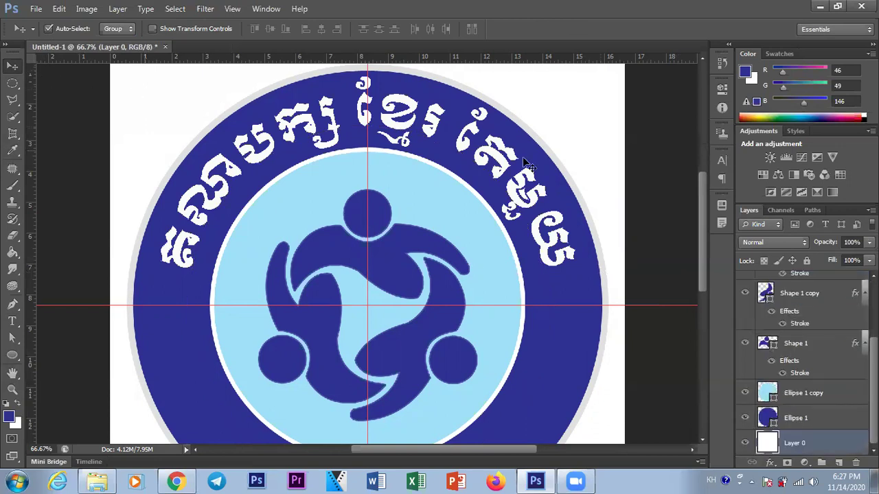
{"action": "left_click", "coordinate": [657, 390]}
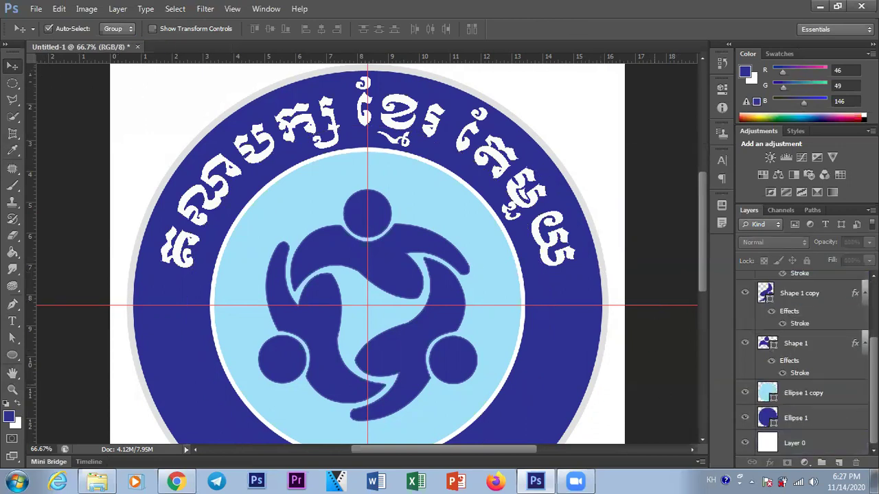
{"action": "scroll", "coordinate": [807, 365], "scroll_direction": "up", "scroll_amount": 2}
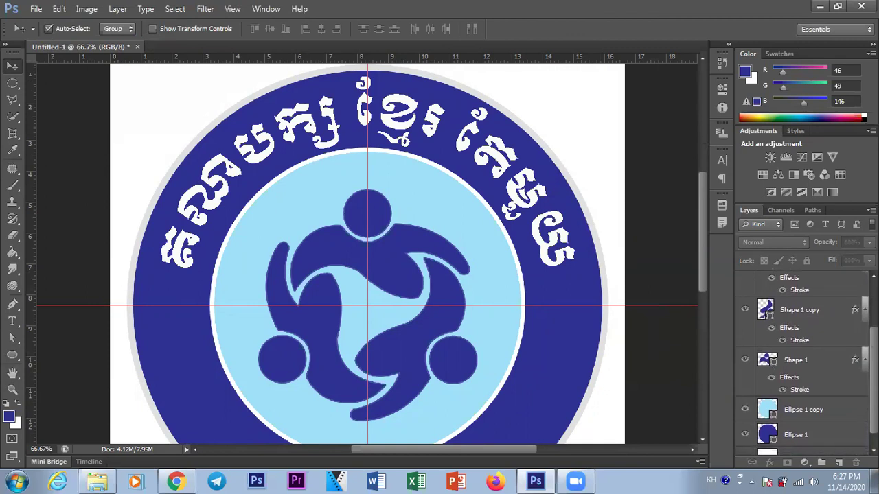
{"action": "scroll", "coordinate": [807, 365], "scroll_direction": "up", "scroll_amount": 3}
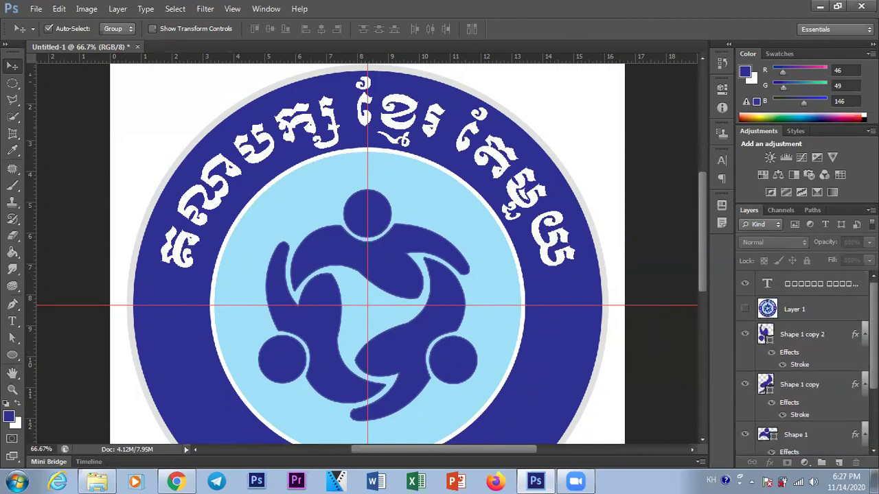
{"action": "left_click", "coordinate": [769, 283]}
{"action": "double_click", "coordinate": [769, 283]}
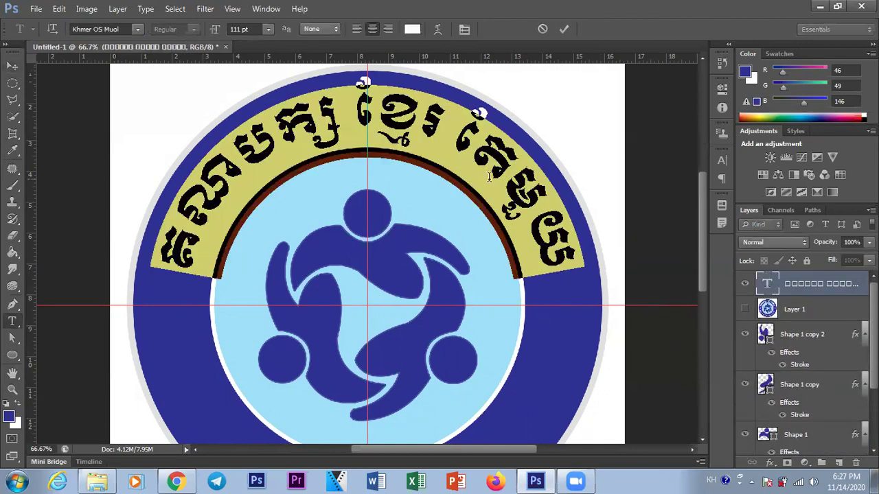
Preview Khmer OS Niroth and Khmer Pailin fonts on the Khmer title, then step back
{"action": "left_click", "coordinate": [122, 28]}
{"action": "key", "text": "Down"}
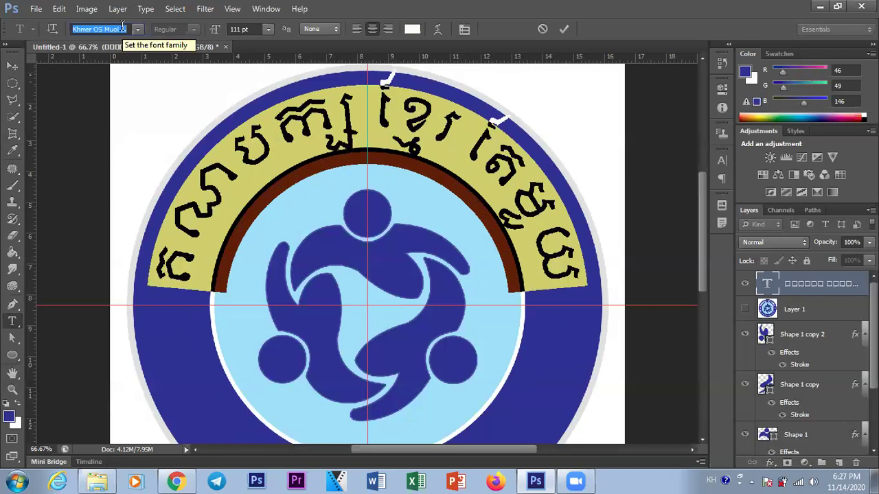
{"action": "key", "text": "Down"}
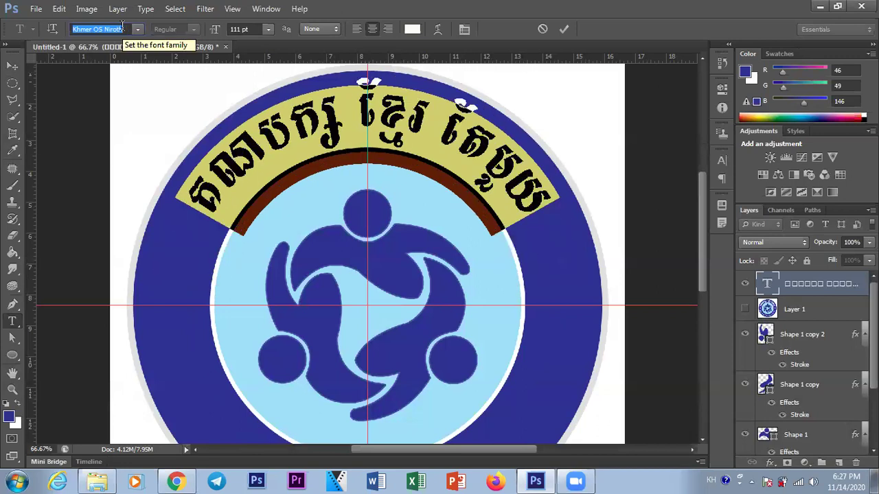
{"action": "key", "text": "Down"}
{"action": "key", "text": "Down"}
{"action": "key", "text": "Down"}
{"action": "key", "text": "Down"}
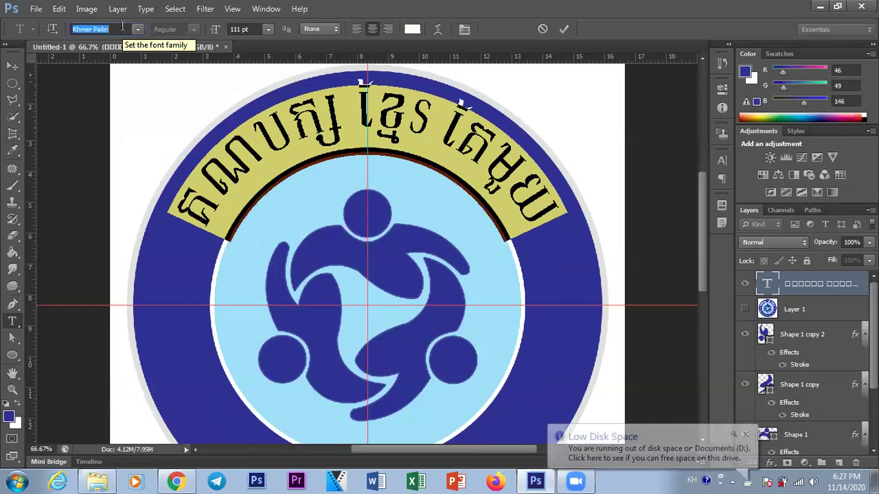
{"action": "key", "text": "Up"}
{"action": "key", "text": "Up"}
{"action": "key", "text": "Up"}
{"action": "key", "text": "Up"}
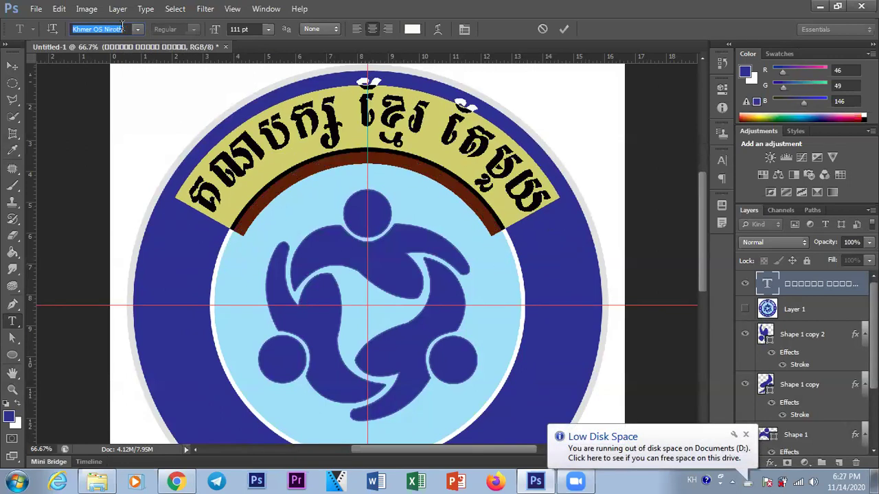
{"action": "key", "text": "Up"}
{"action": "key", "text": "Up"}
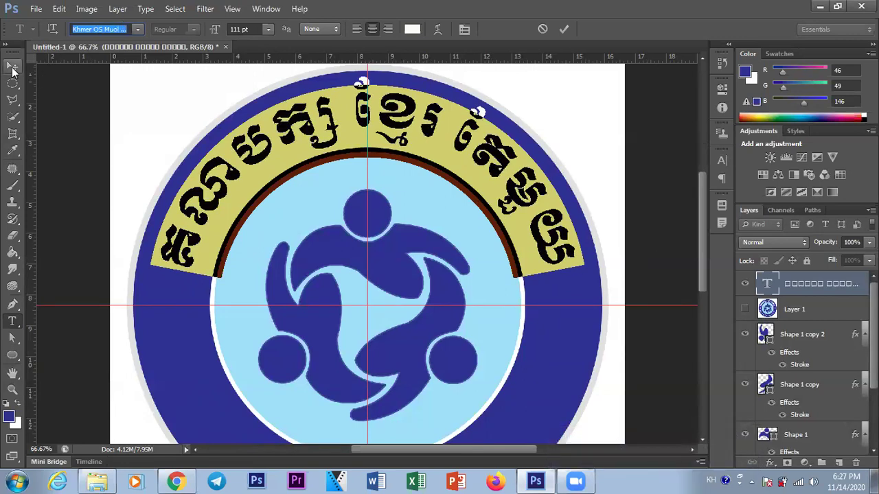
Apply Faux Bold to the Khmer OS Muol title and commit the edit
{"action": "left_click", "coordinate": [464, 30]}
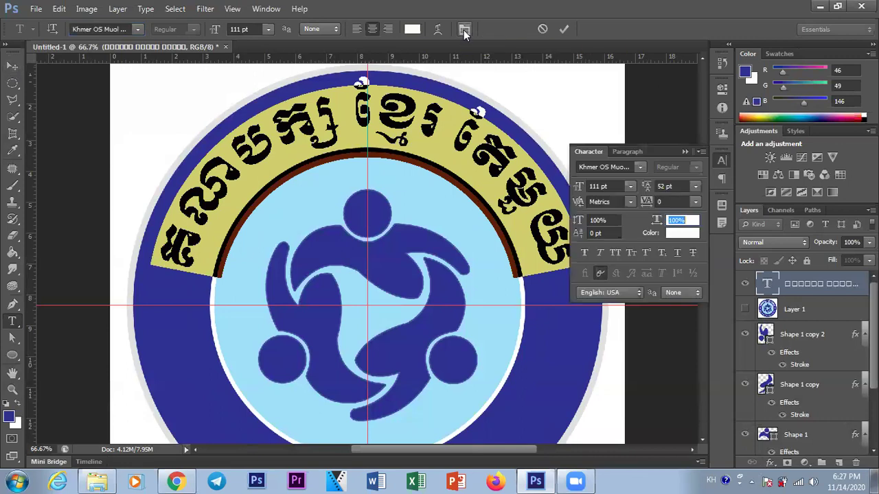
{"action": "left_click", "coordinate": [584, 254]}
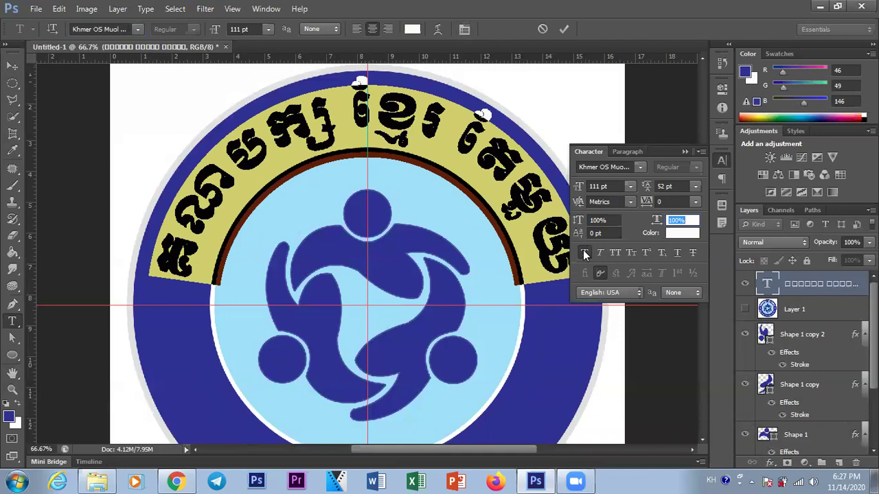
{"action": "left_click", "coordinate": [685, 152]}
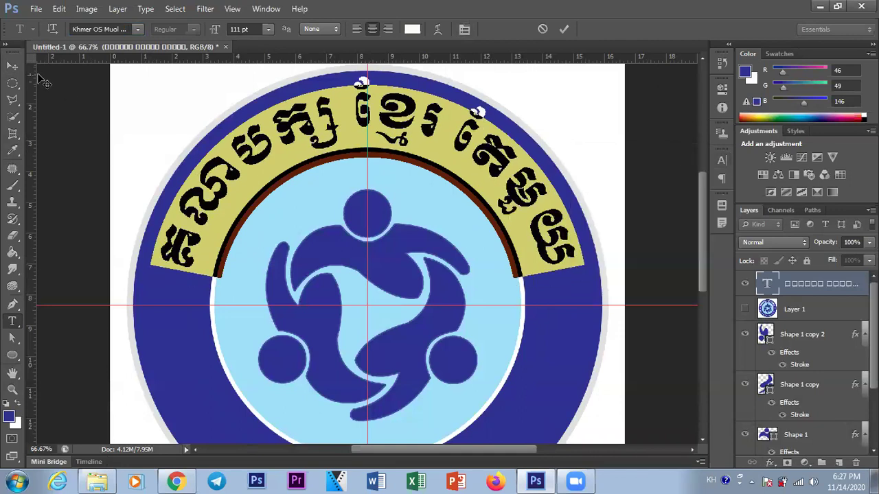
{"action": "left_click", "coordinate": [13, 66]}
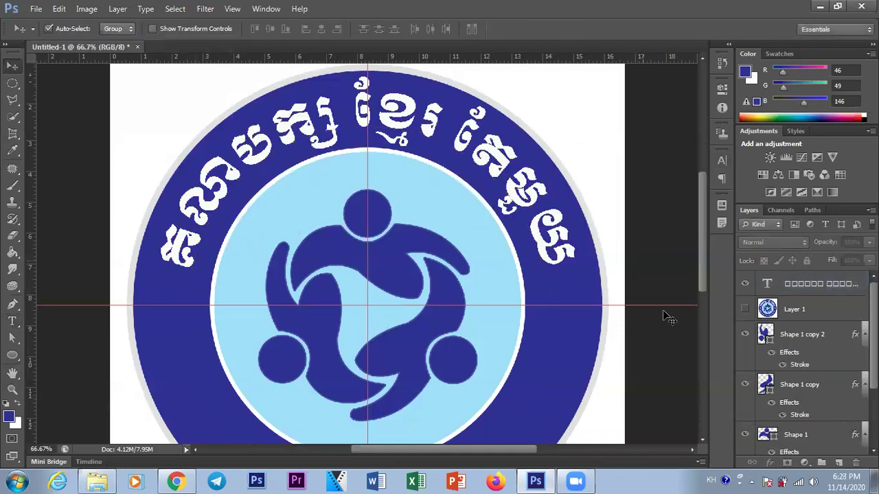
Show, then hide, the original logo layer to compare it with the rebuild
{"action": "scroll", "coordinate": [690, 307], "scroll_direction": "down", "scroll_amount": 1}
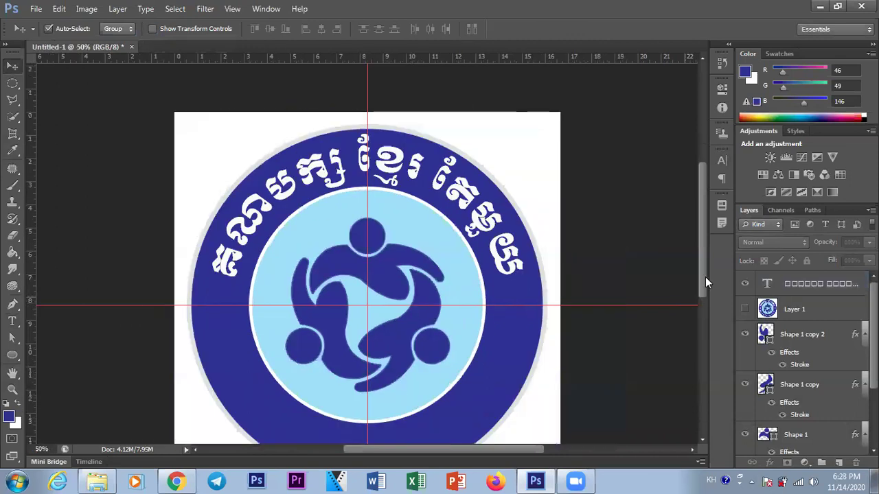
{"action": "left_click_drag", "start_coordinate": [703, 241], "coordinate": [702, 264]}
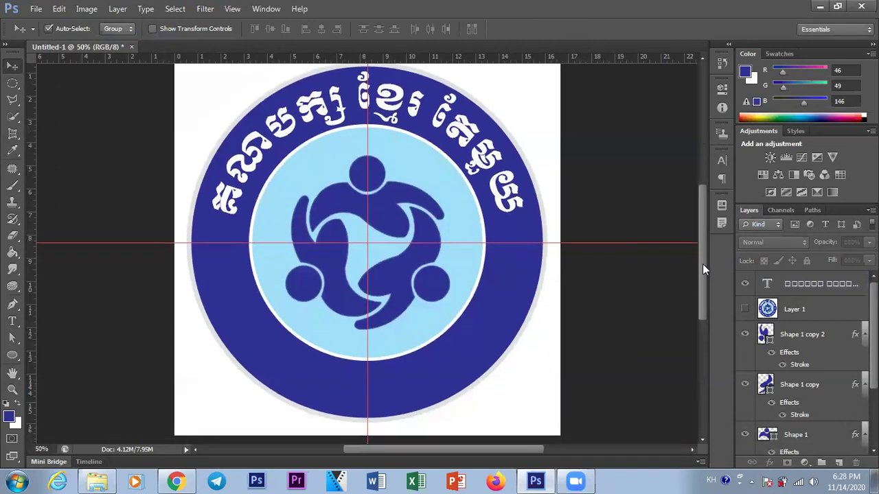
{"action": "left_click", "coordinate": [746, 309]}
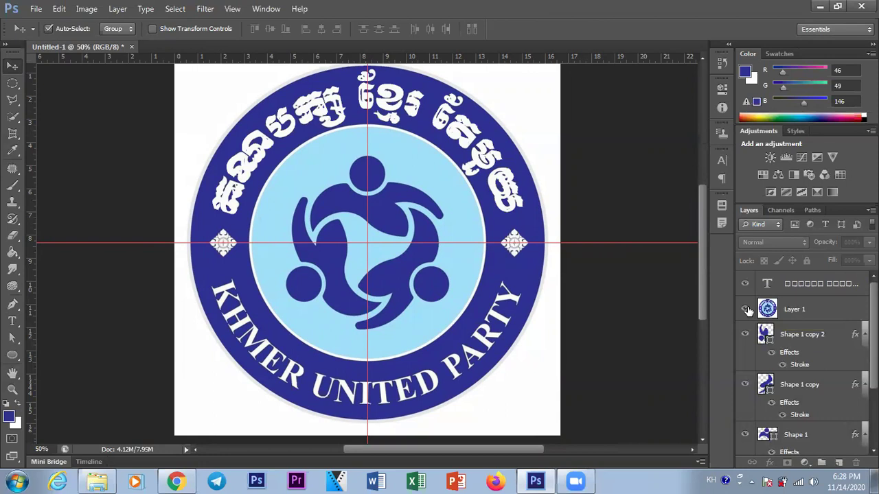
{"action": "left_click", "coordinate": [746, 310]}
Select the Khmer text layer and make the circular Work Path active
{"action": "left_click", "coordinate": [788, 283]}
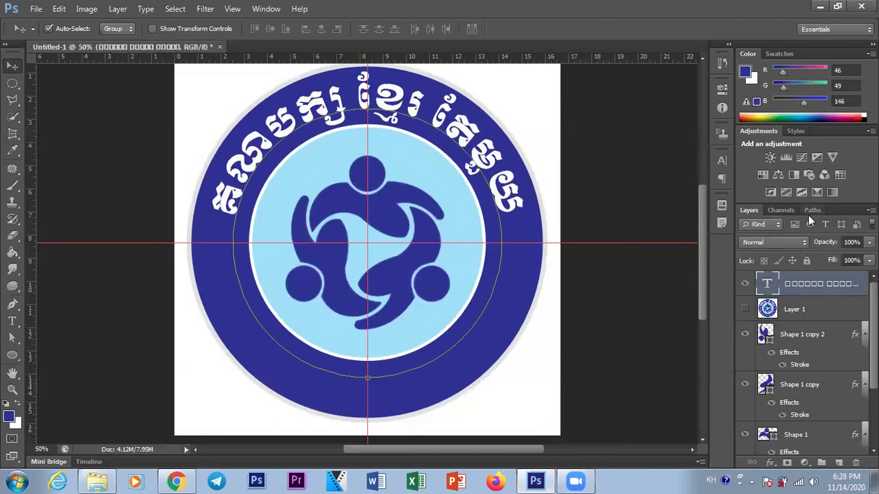
{"action": "left_click", "coordinate": [778, 210]}
{"action": "left_click", "coordinate": [749, 210]}
{"action": "left_click", "coordinate": [814, 211]}
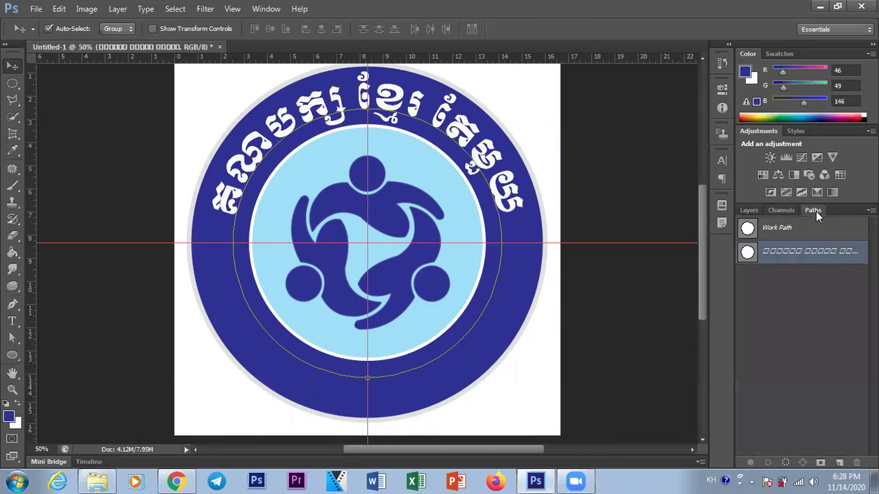
{"action": "left_click", "coordinate": [775, 230]}
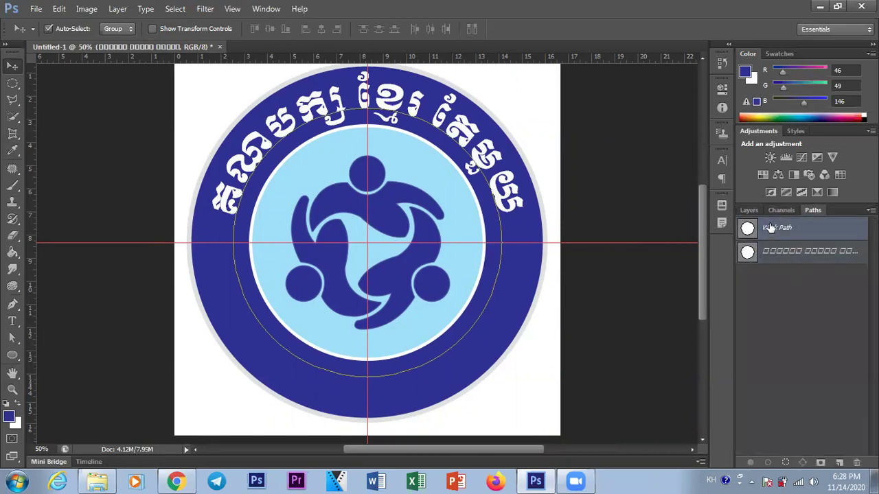
{"action": "left_click", "coordinate": [749, 210]}
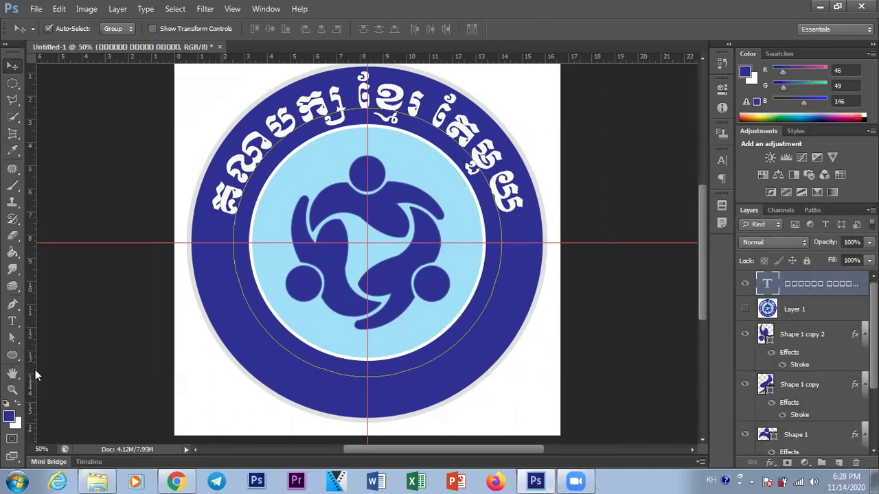
Type 'KHMER UNITED PARTY' in Times New Roman along the bottom of the circular path
{"action": "left_click", "coordinate": [15, 322]}
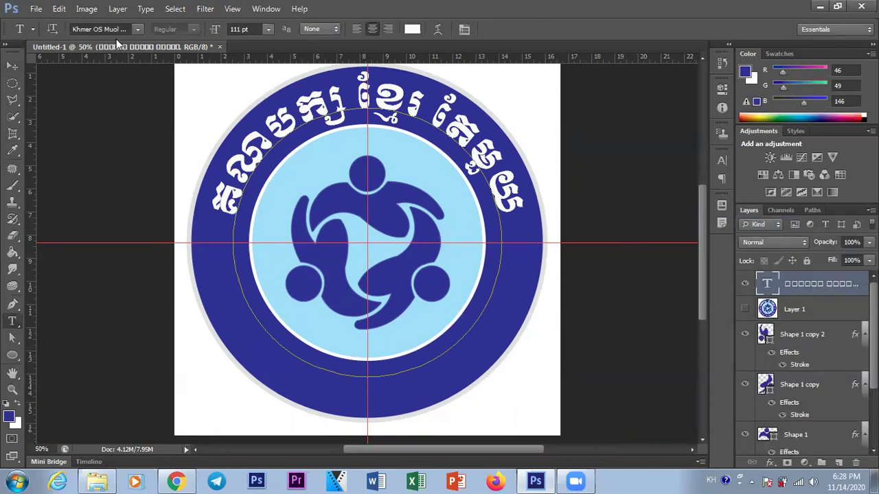
{"action": "left_click", "coordinate": [111, 30]}
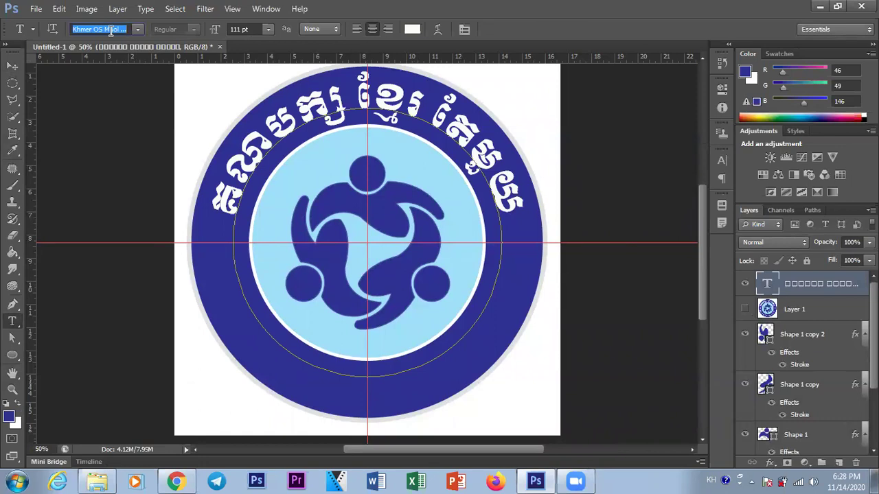
{"action": "type", "text": "Times"}
{"action": "key", "text": "Return"}
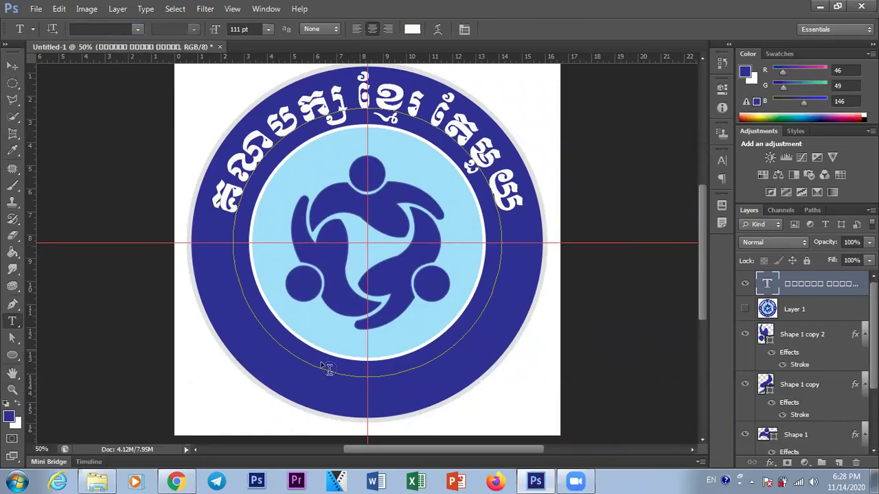
{"action": "left_click", "coordinate": [366, 376]}
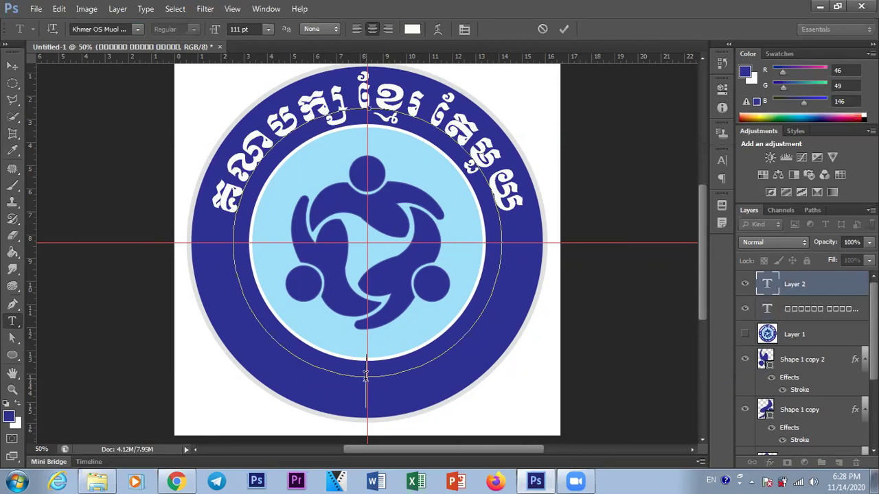
{"action": "type", "text": "Khm"}
{"action": "key", "text": "BackSpace"}
{"action": "key", "text": "BackSpace"}
{"action": "type", "text": "HMER UNITED"}
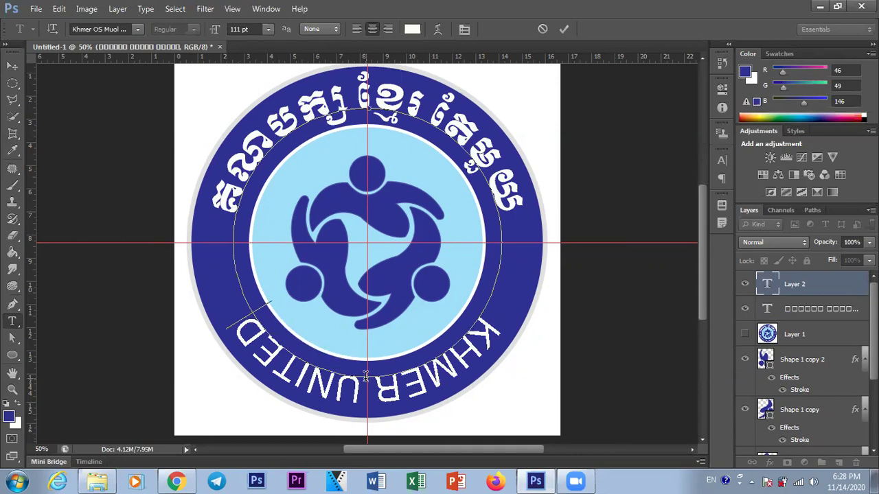
{"action": "type", "text": " PARTY"}
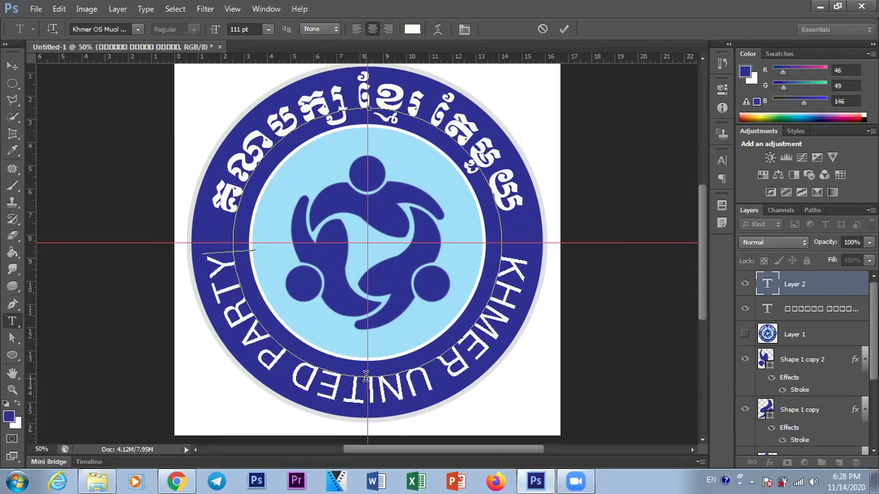
Compare against the original logo, hide it, and select all the English text
{"action": "left_click", "coordinate": [745, 335]}
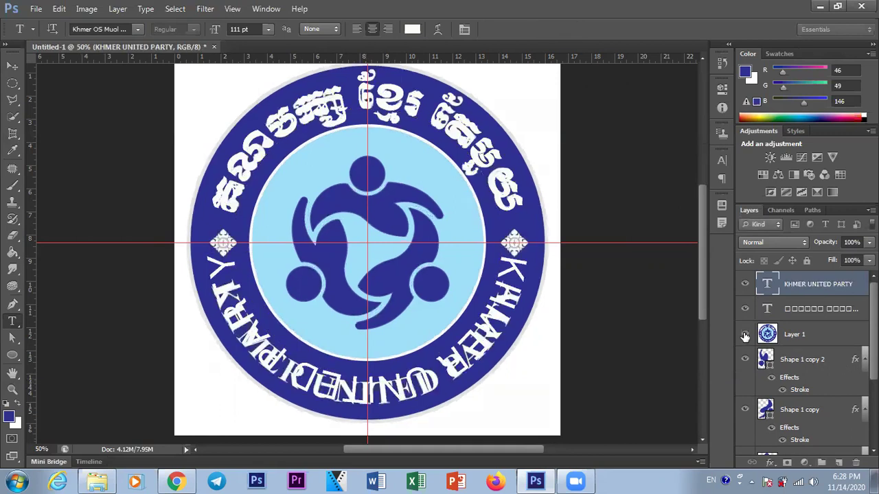
{"action": "left_click", "coordinate": [746, 285]}
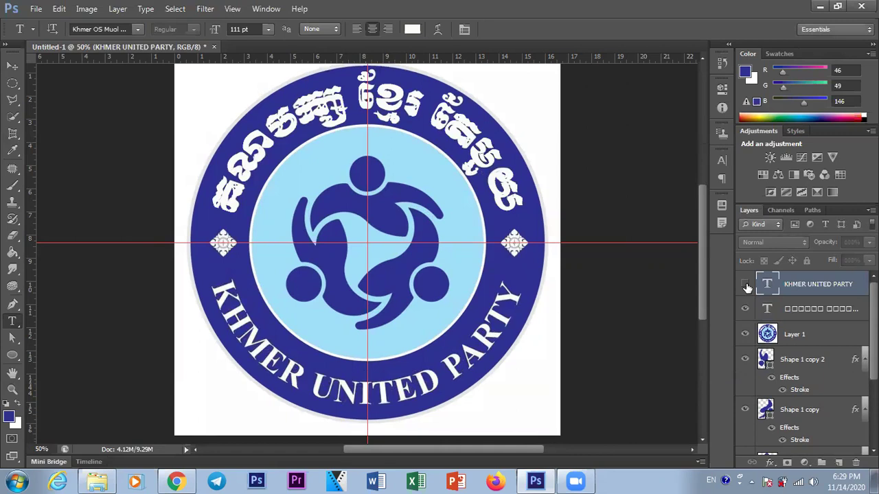
{"action": "left_click", "coordinate": [745, 284]}
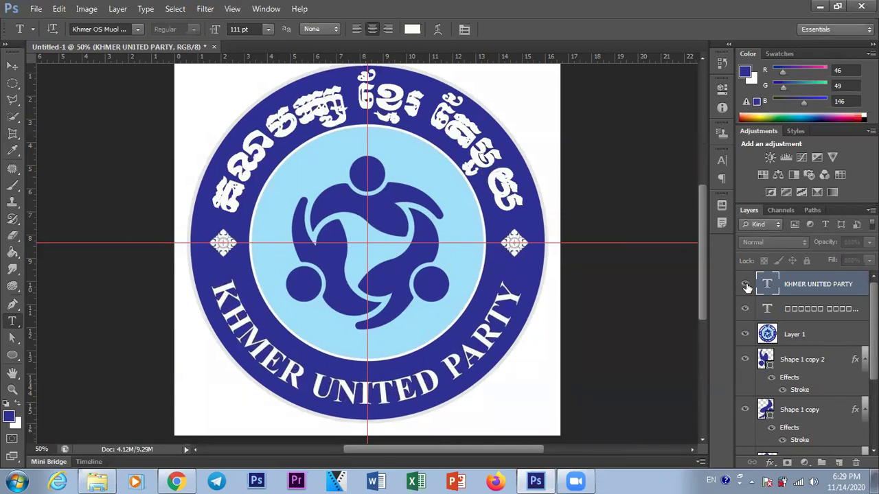
{"action": "left_click", "coordinate": [745, 334]}
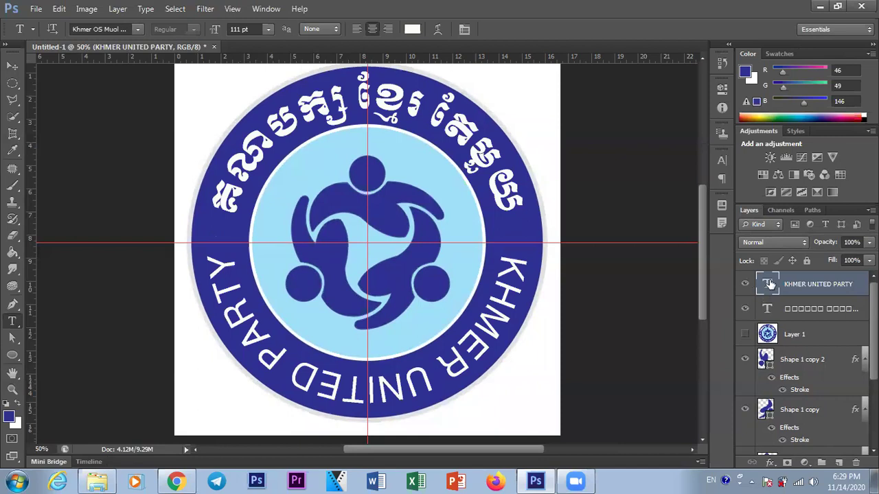
{"action": "double_click", "coordinate": [767, 284]}
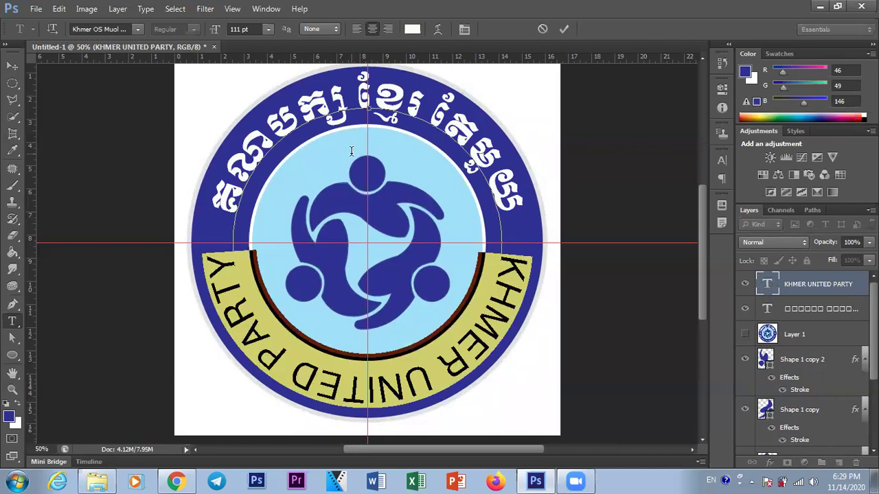
Commit the English text and try selecting its type path, dismissing error messages
{"action": "left_click", "coordinate": [13, 65]}
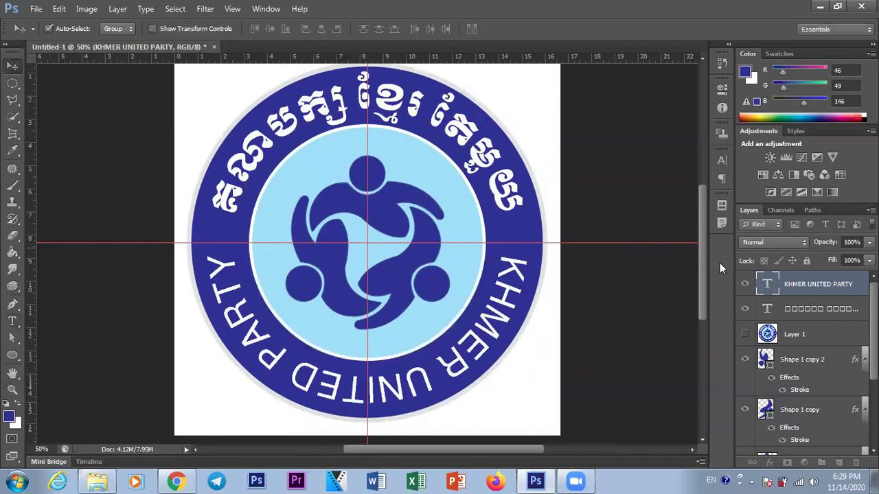
{"action": "left_click", "coordinate": [12, 337]}
{"action": "left_click", "coordinate": [440, 190]}
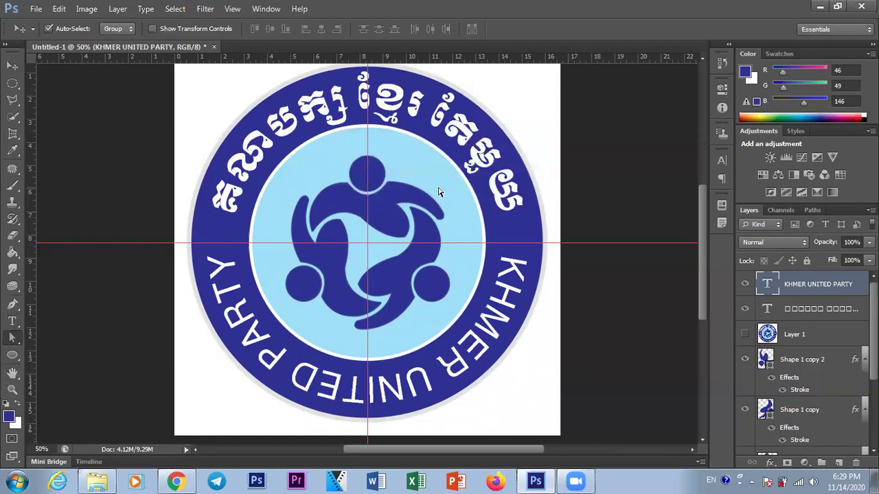
{"action": "left_click", "coordinate": [812, 211]}
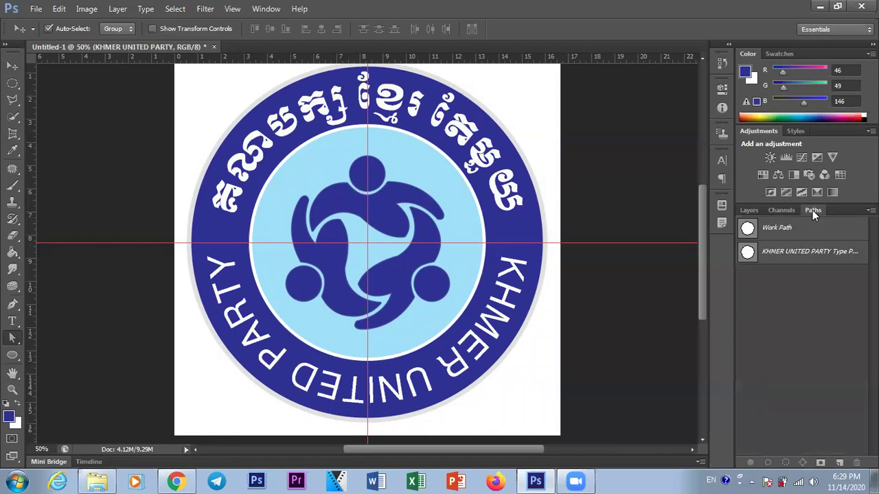
{"action": "left_click", "coordinate": [776, 255]}
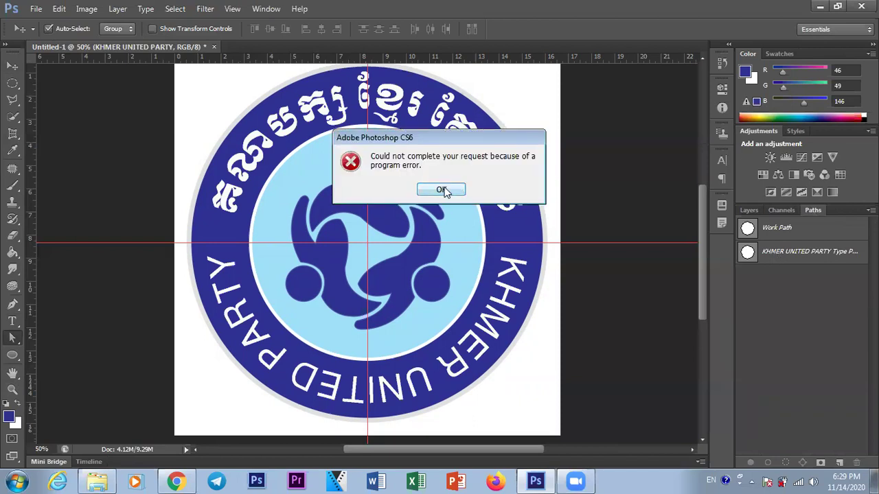
{"action": "left_click", "coordinate": [444, 188]}
{"action": "left_click", "coordinate": [784, 252]}
{"action": "left_click", "coordinate": [441, 190]}
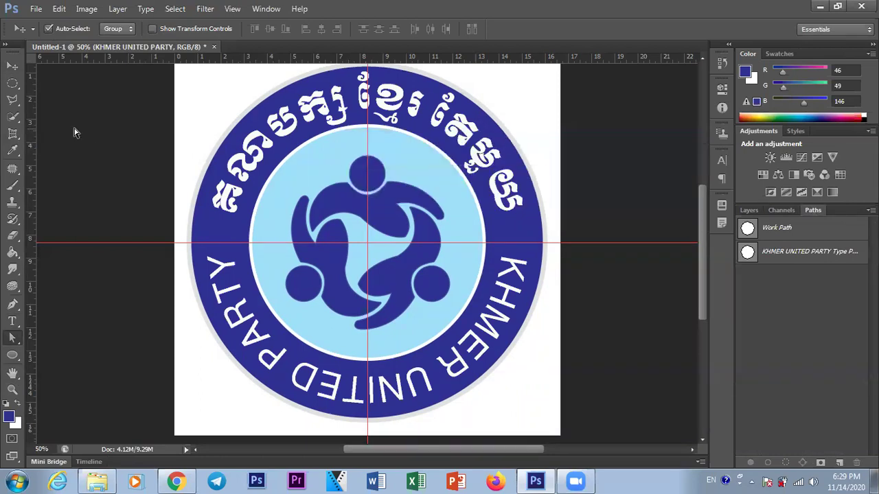
Activate the English text layer and select the KHMER UNITED PARTY type path
{"action": "key", "text": "v"}
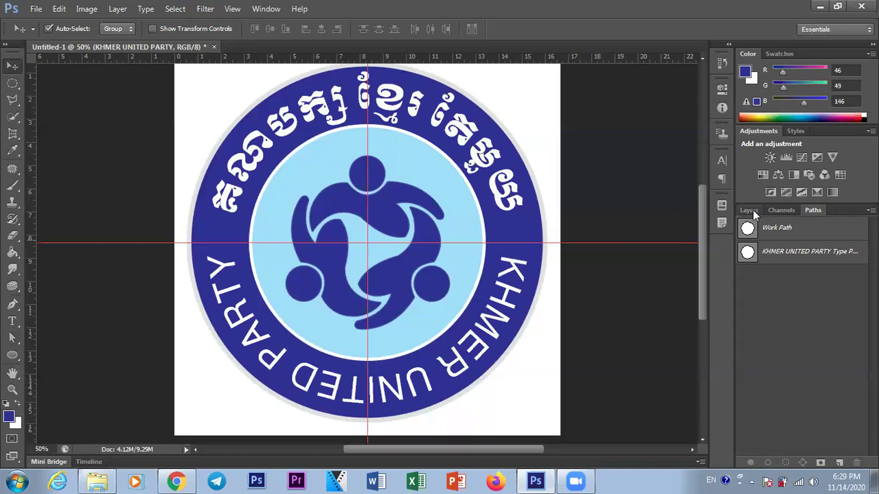
{"action": "left_click", "coordinate": [749, 210]}
{"action": "left_click", "coordinate": [803, 310]}
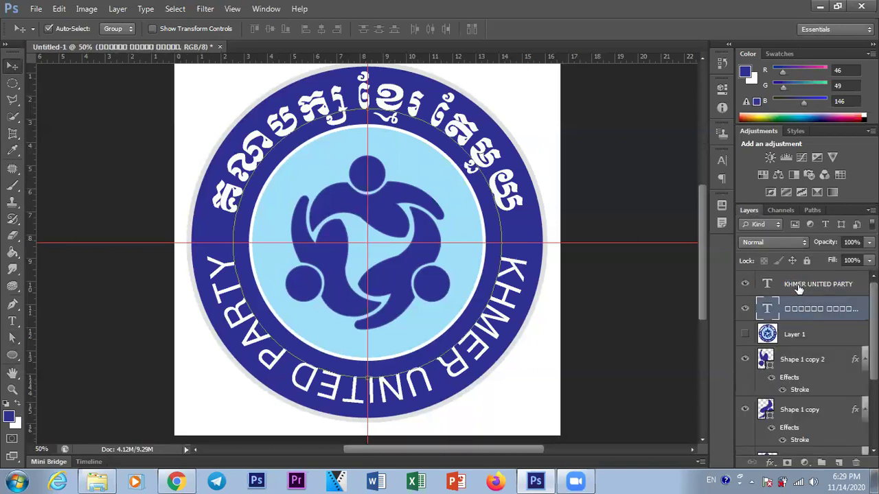
{"action": "left_click", "coordinate": [812, 211]}
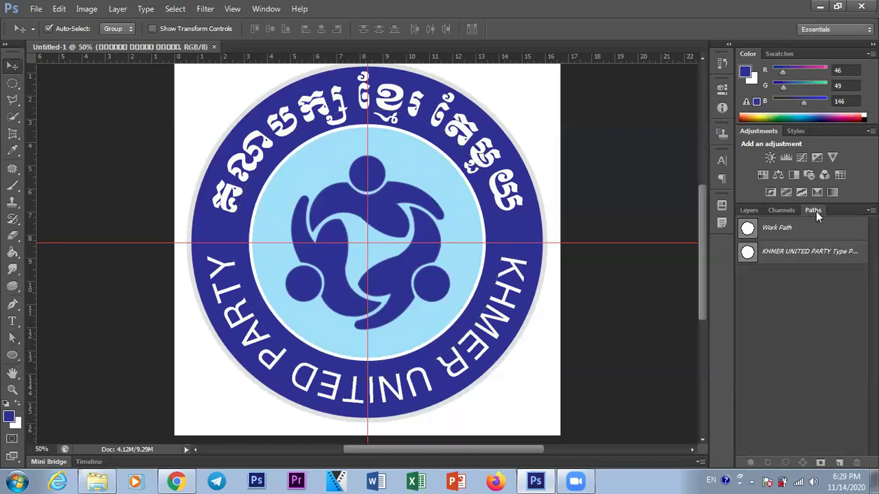
{"action": "left_click", "coordinate": [779, 256]}
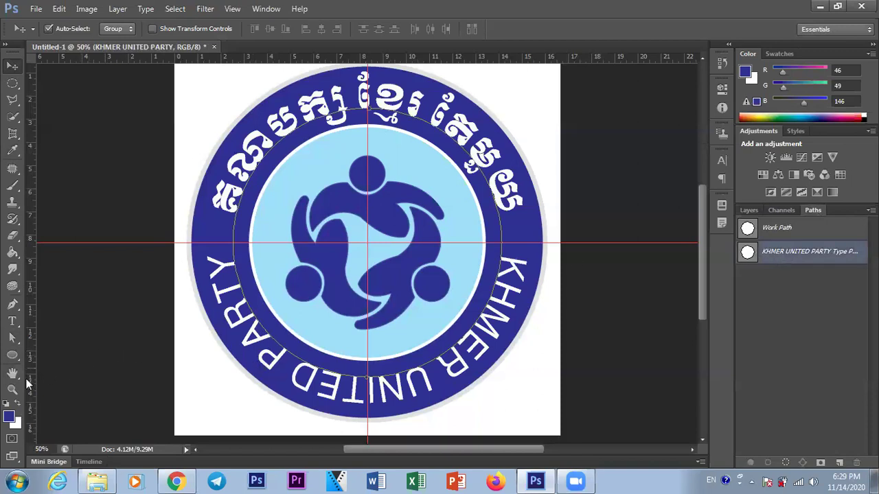
Flip KHMER UNITED PARTY to read upright along the arc using Direct Selection
{"action": "left_click", "coordinate": [12, 338]}
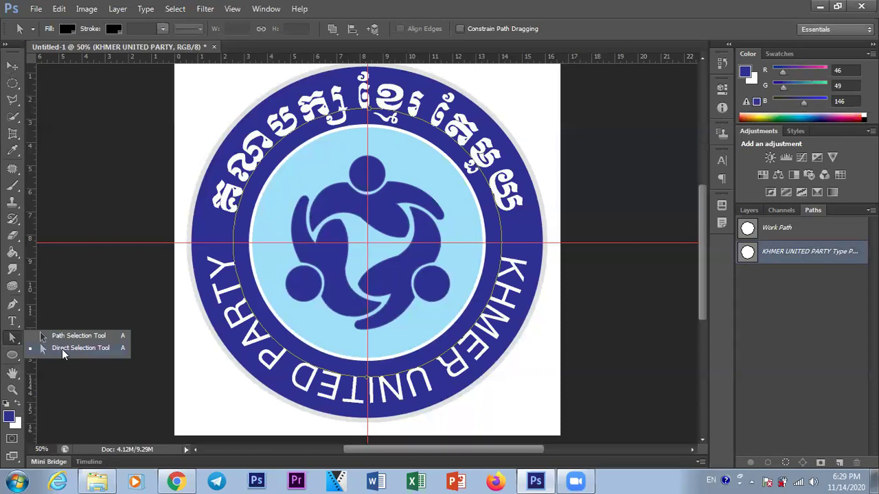
{"action": "left_click", "coordinate": [63, 353]}
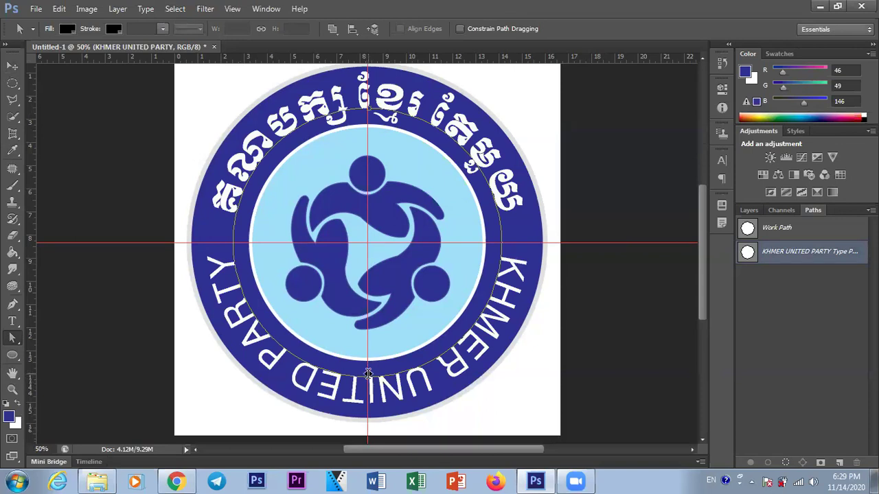
{"action": "left_click_drag", "start_coordinate": [368, 374], "coordinate": [372, 359]}
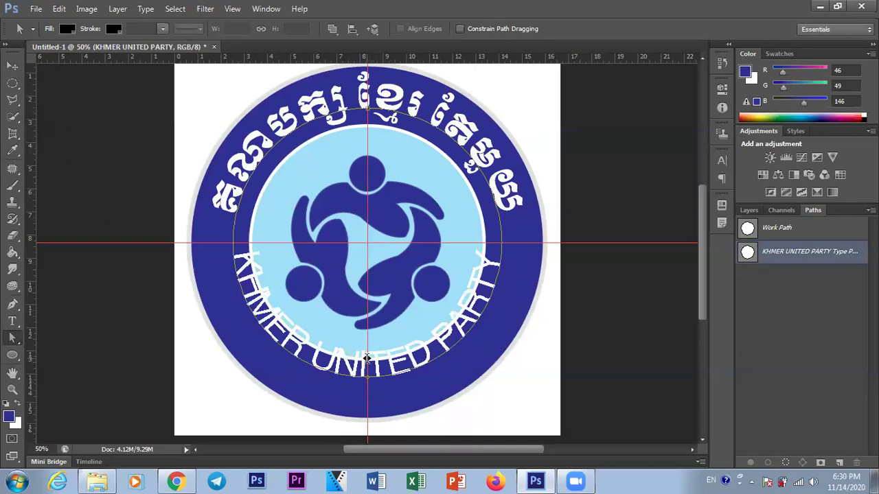
{"action": "left_click_drag", "start_coordinate": [373, 358], "coordinate": [370, 376]}
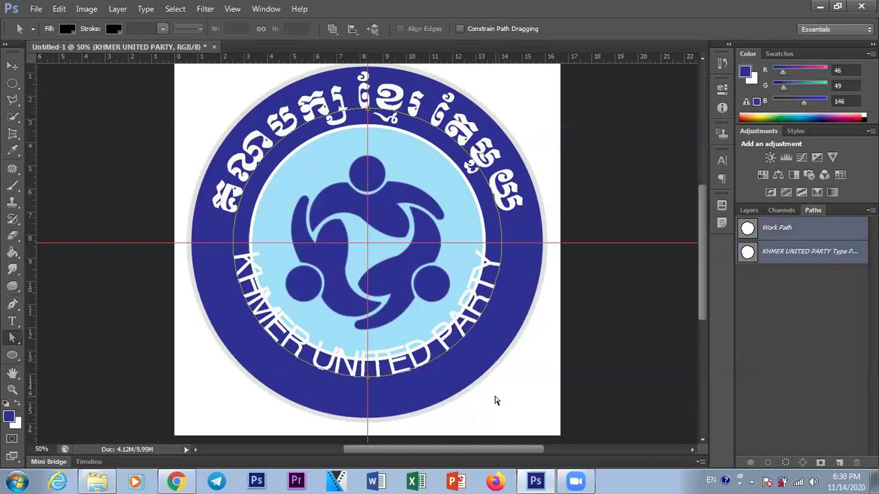
Scale the English text's circular path to about 120.57%
{"action": "key", "text": "ctrl+t"}
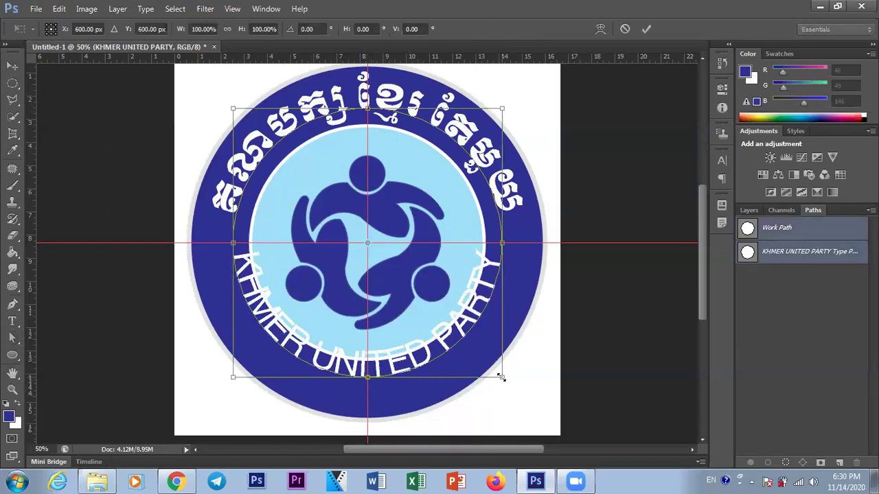
{"action": "left_click_drag", "start_coordinate": [501, 377], "coordinate": [530, 400]}
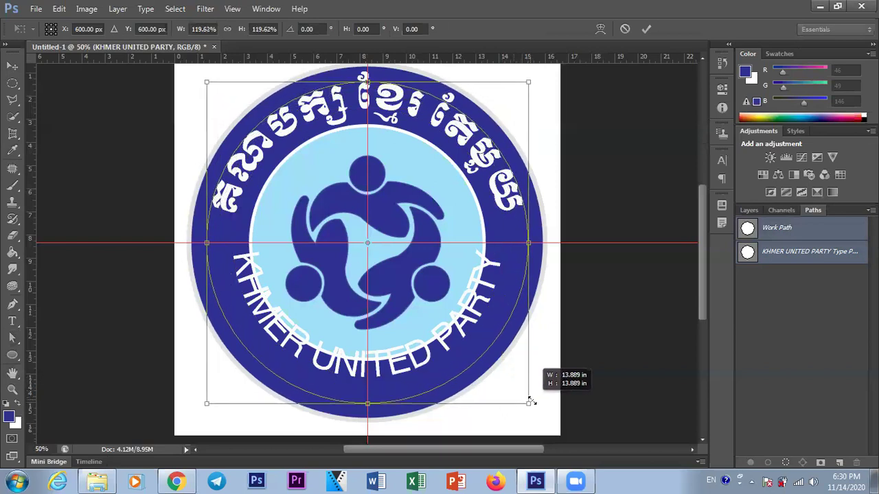
{"action": "left_click_drag", "start_coordinate": [530, 400], "coordinate": [533, 402]}
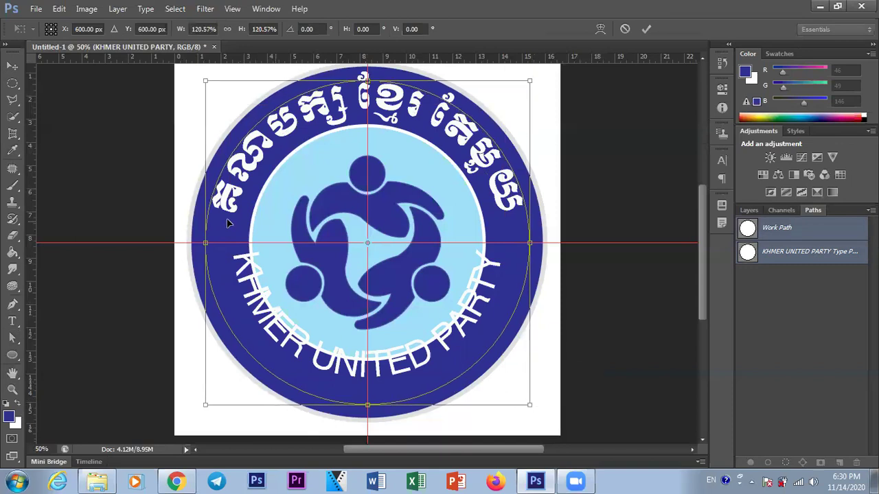
{"action": "key", "text": "Return"}
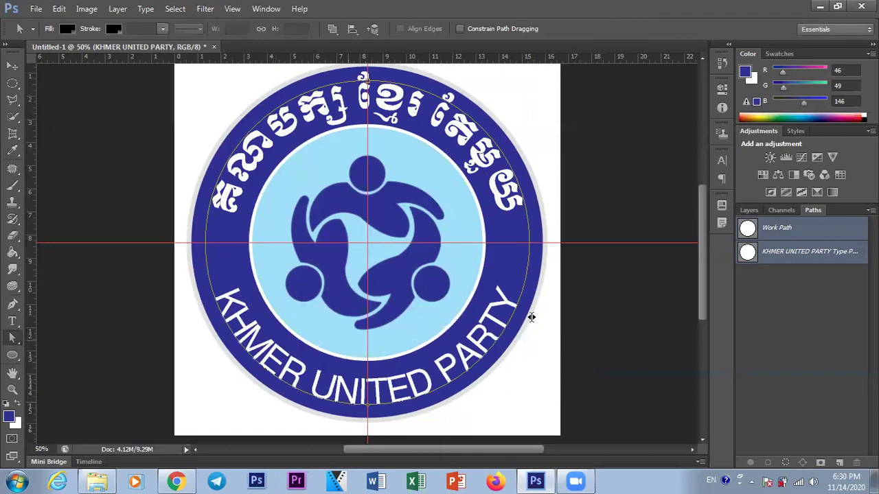
Reselect the English text, preview other fonts, and set it back to Times New Roman
{"action": "left_click", "coordinate": [14, 66]}
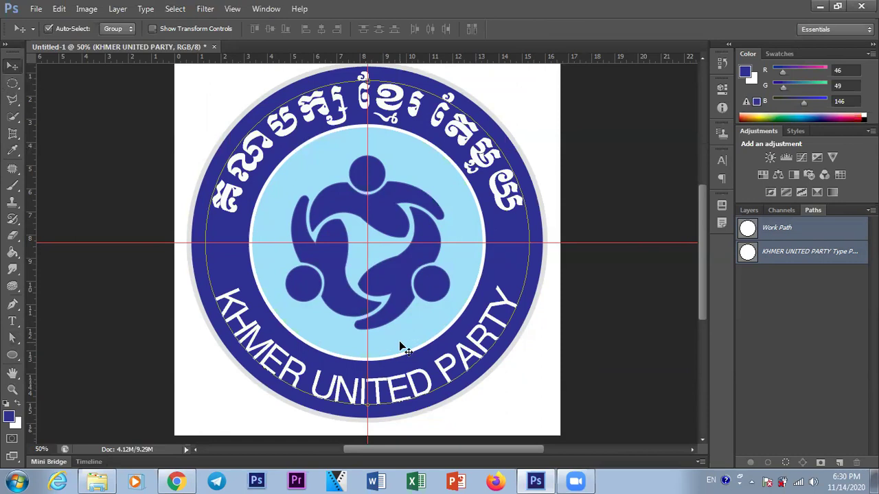
{"action": "left_click", "coordinate": [753, 211]}
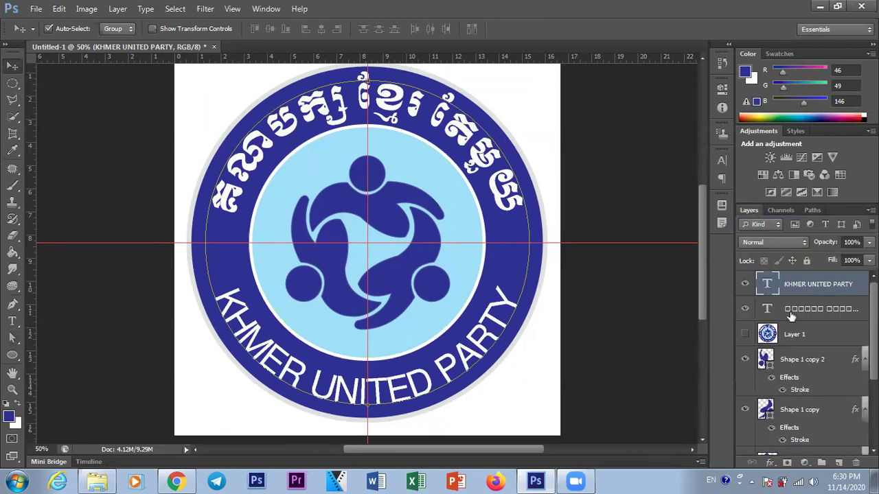
{"action": "double_click", "coordinate": [768, 287]}
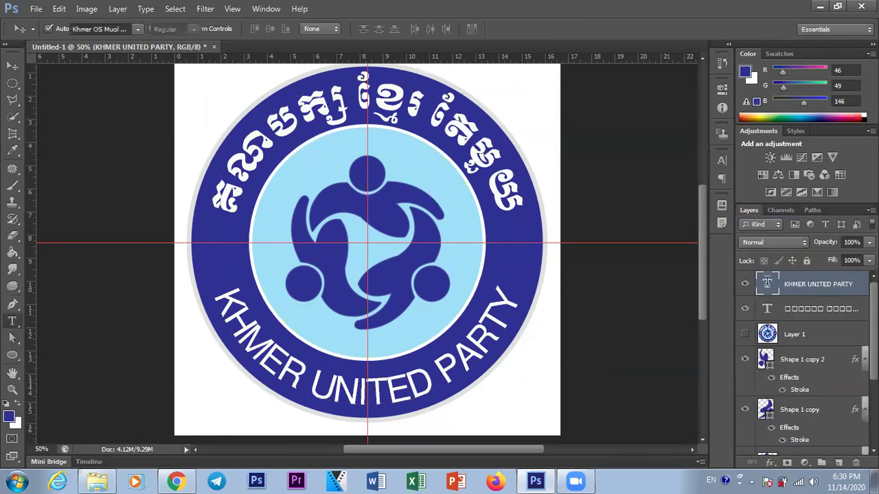
{"action": "left_click", "coordinate": [105, 29]}
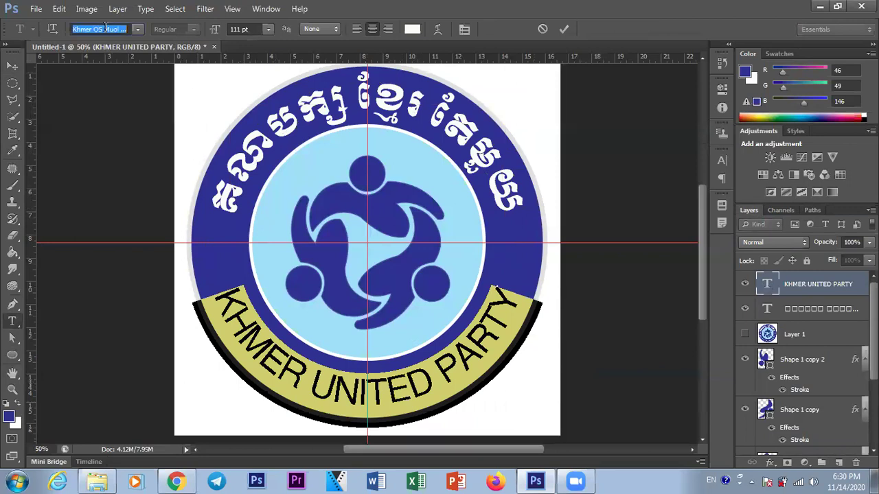
{"action": "key", "text": "Down"}
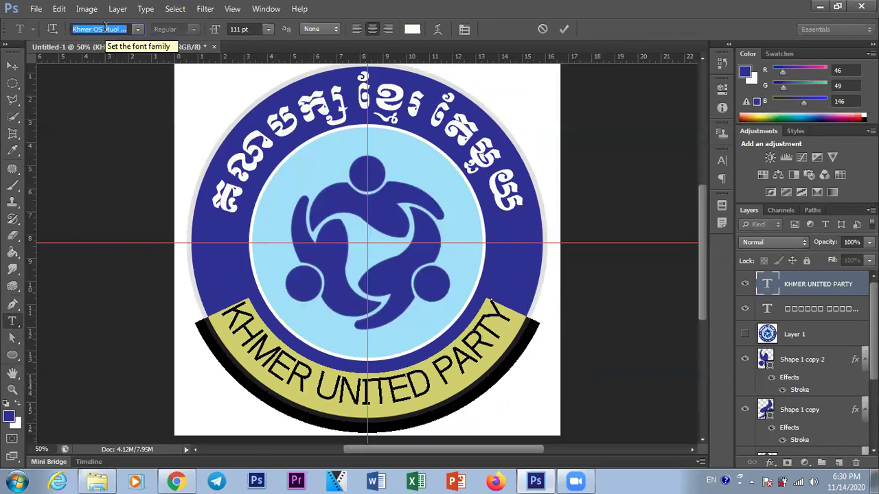
{"action": "key", "text": "Down"}
{"action": "key", "text": "Down"}
{"action": "key", "text": "Down"}
{"action": "key", "text": "Down"}
{"action": "key", "text": "Down"}
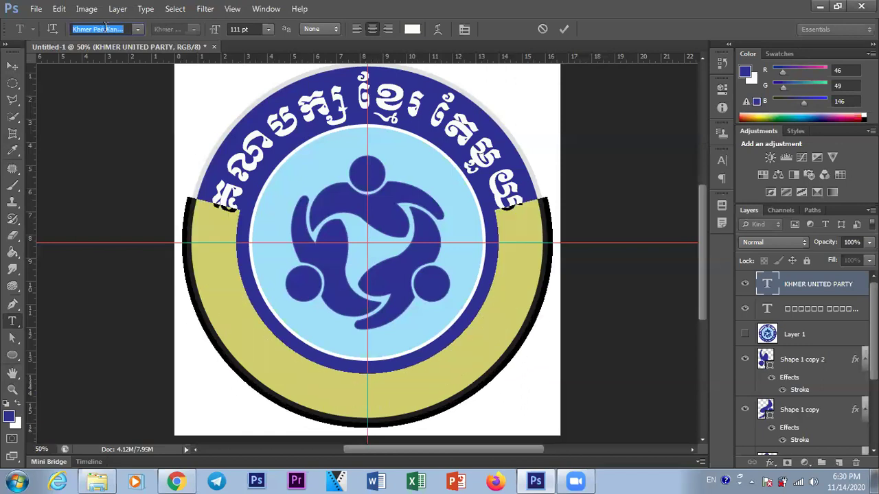
{"action": "key", "text": "Down"}
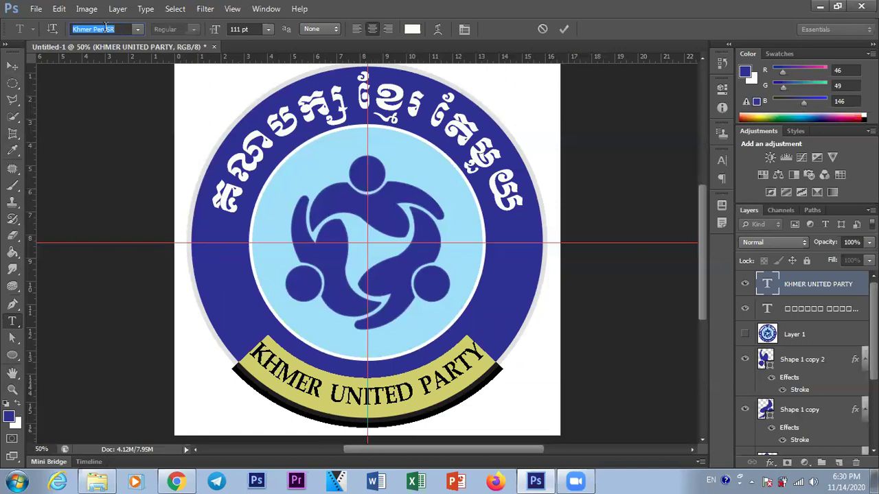
{"action": "type", "text": "Times New Roman"}
{"action": "key", "text": "Return"}
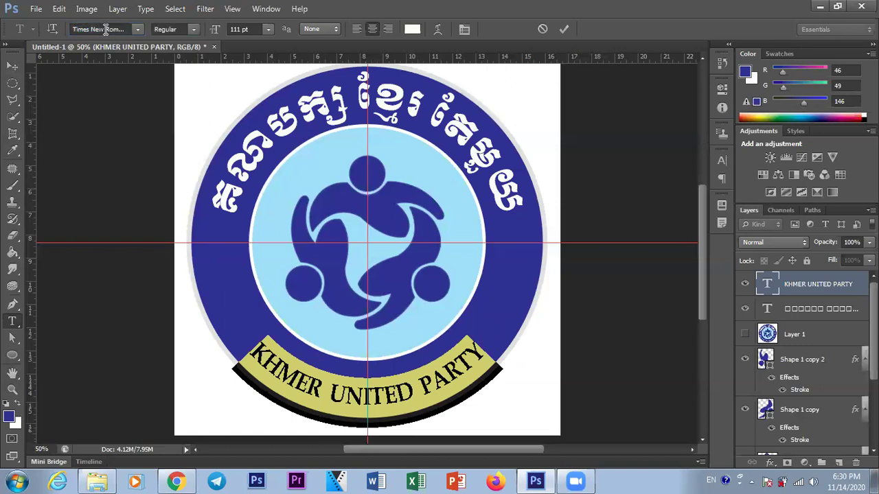
Make the English text faux bold with 106% horizontal scale, then commit
{"action": "left_click", "coordinate": [463, 31]}
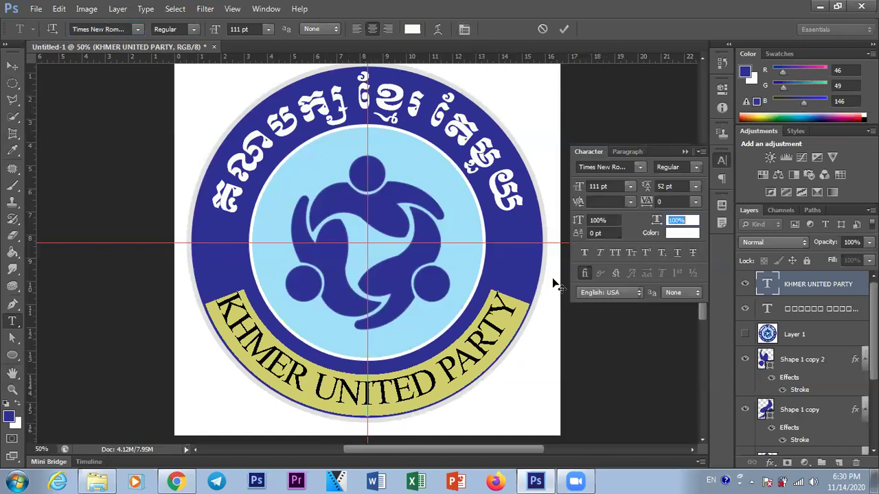
{"action": "left_click", "coordinate": [585, 254]}
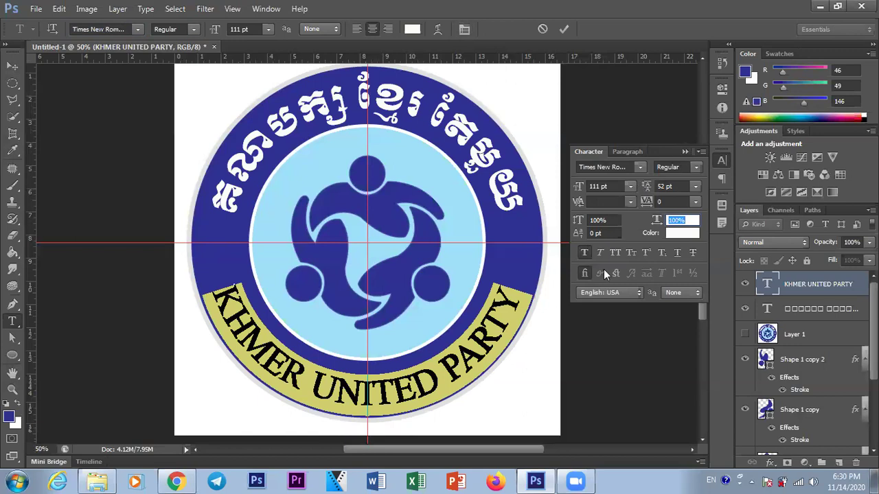
{"action": "left_click_drag", "start_coordinate": [655, 220], "coordinate": [658, 220]}
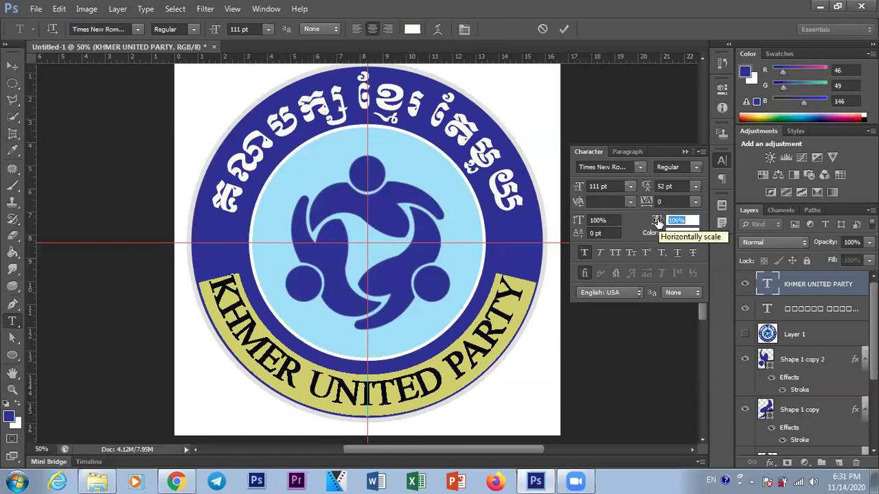
{"action": "left_click", "coordinate": [687, 153]}
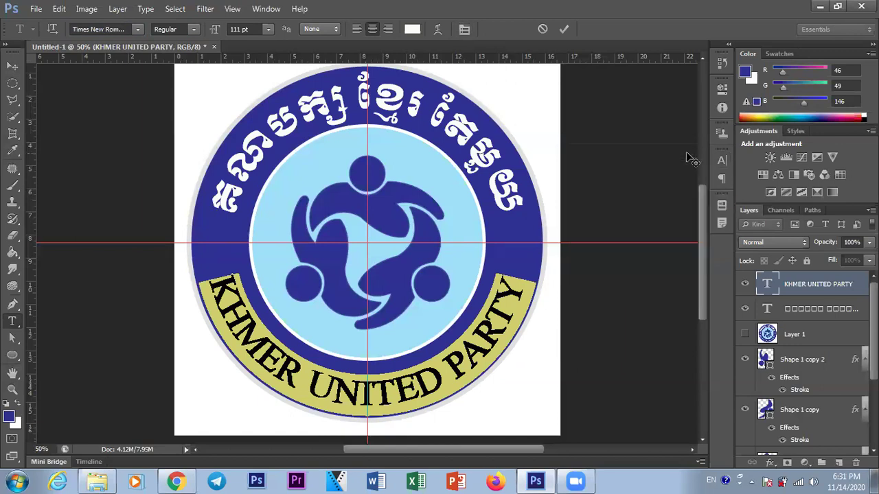
{"action": "left_click", "coordinate": [13, 65]}
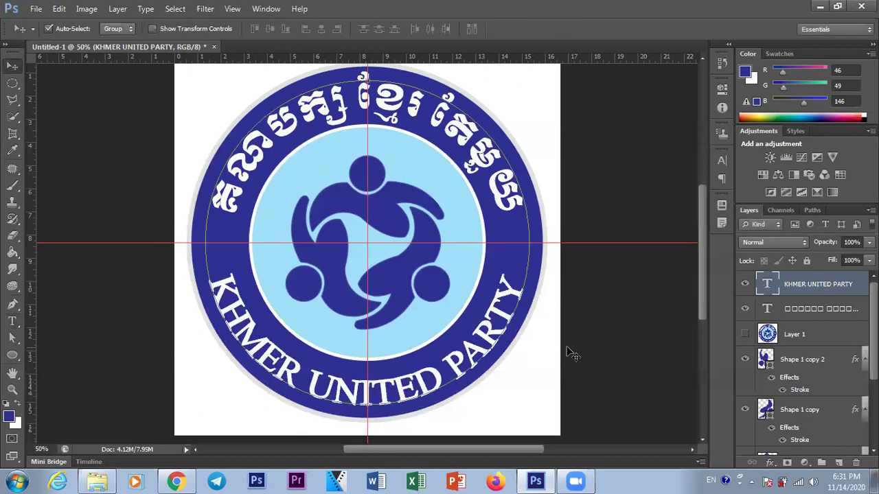
{"action": "left_click", "coordinate": [653, 374]}
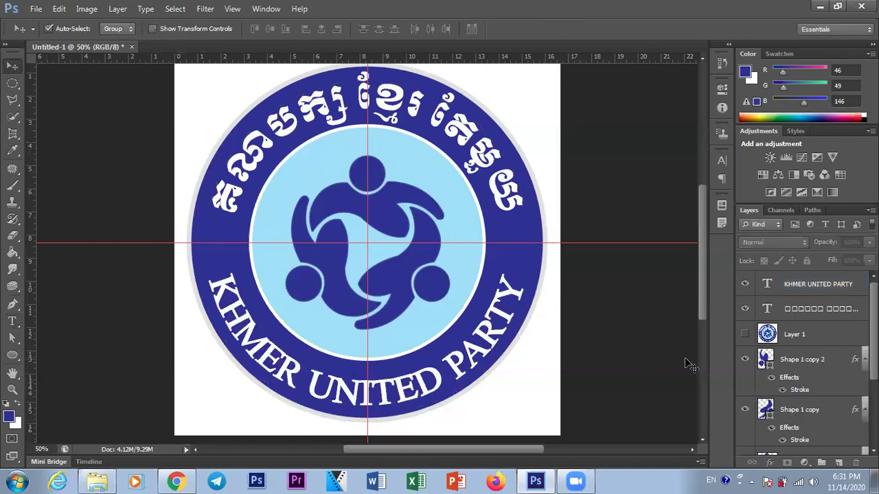
{"action": "left_click", "coordinate": [745, 334]}
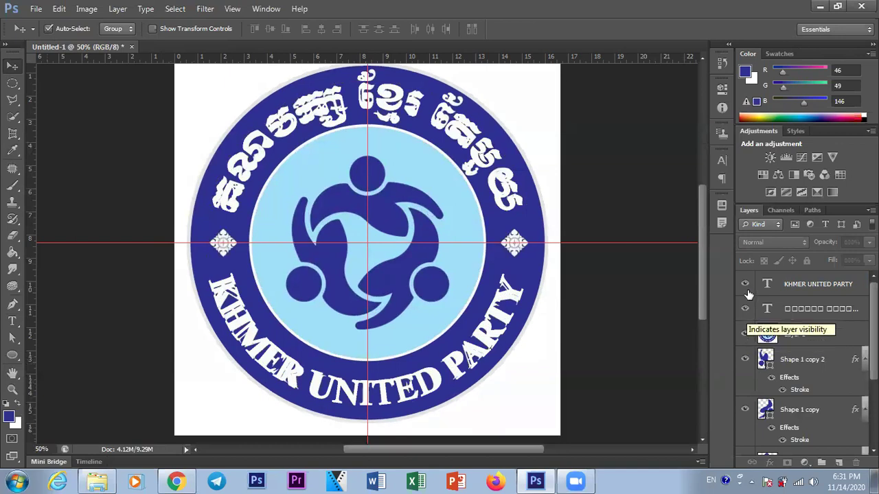
{"action": "left_click", "coordinate": [746, 283]}
{"action": "left_click", "coordinate": [746, 309]}
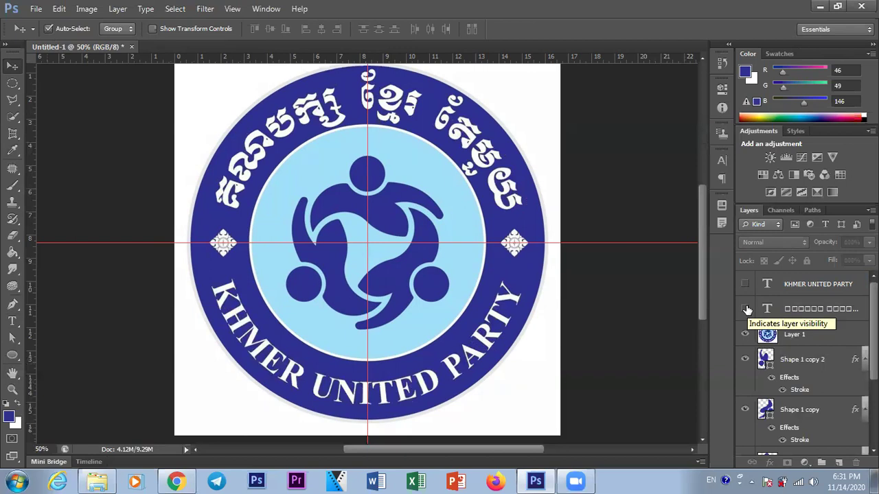
{"action": "left_click", "coordinate": [746, 309]}
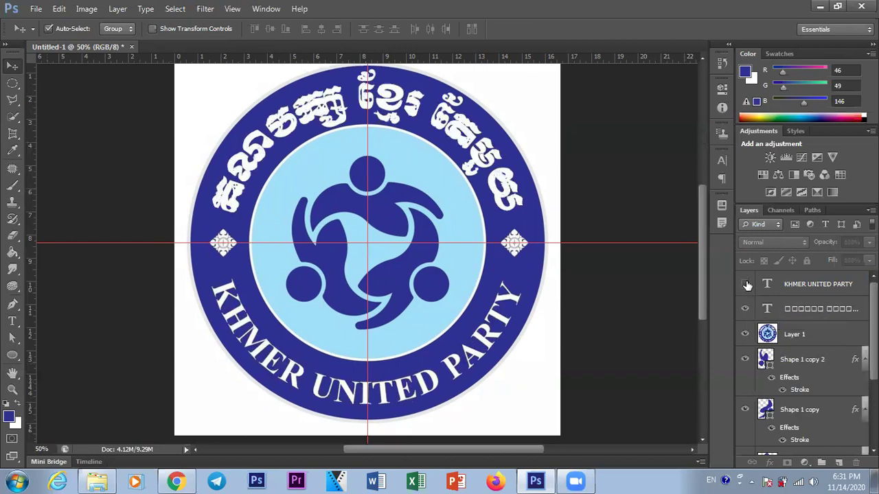
{"action": "left_click", "coordinate": [745, 284]}
{"action": "left_click", "coordinate": [745, 334]}
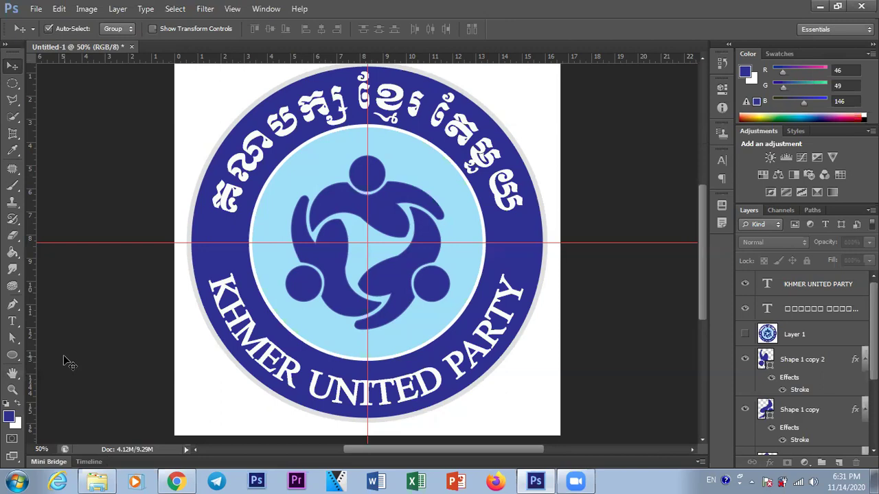
Add a new layer above the English text and pick the fleur-de-lis custom shape
{"action": "left_click", "coordinate": [800, 287]}
{"action": "left_click", "coordinate": [838, 462]}
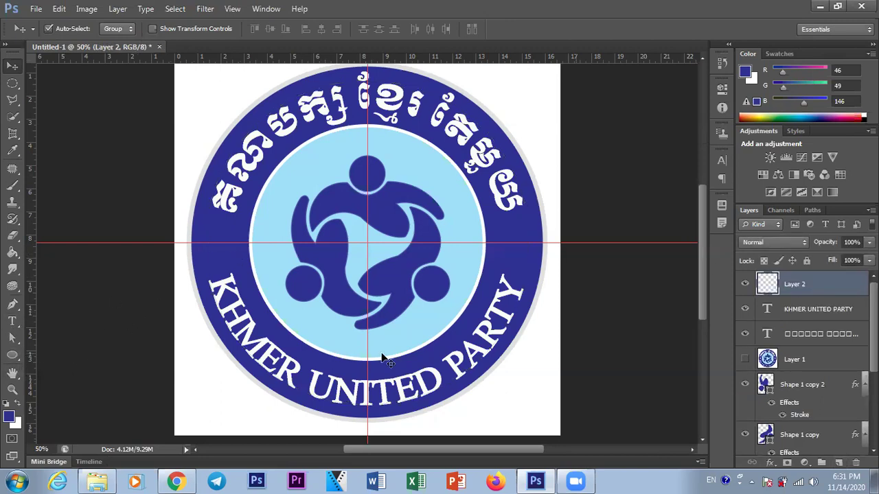
{"action": "left_click", "coordinate": [14, 356]}
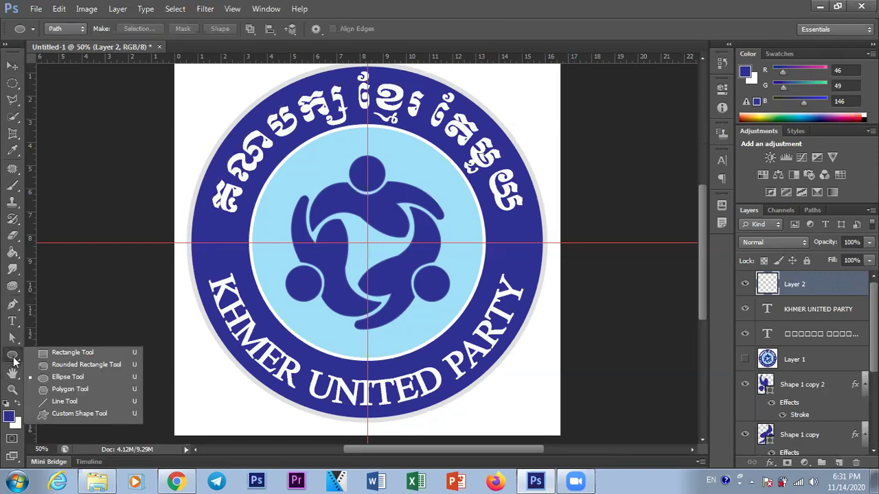
{"action": "left_click", "coordinate": [72, 413]}
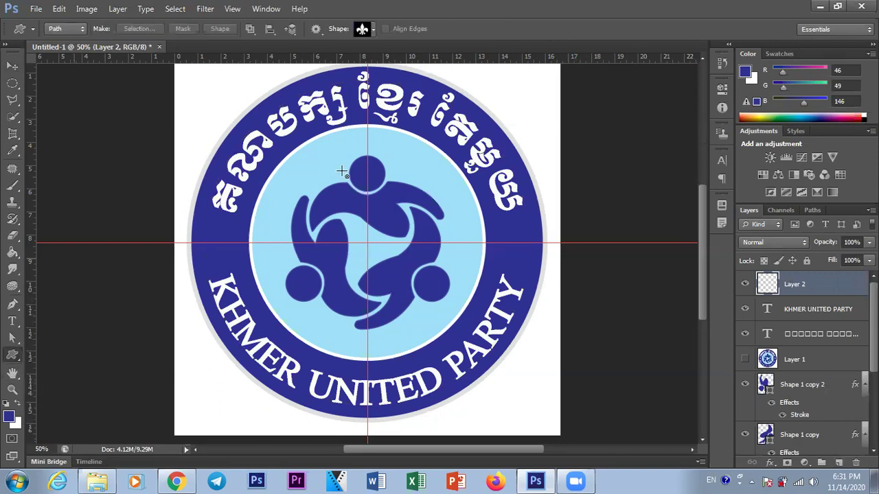
{"action": "left_click", "coordinate": [374, 30]}
{"action": "mouse_move", "coordinate": [418, 80]}
{"action": "left_mouse_down"}
{"action": "mouse_move", "coordinate": [418, 111]}
{"action": "mouse_move", "coordinate": [416, 75]}
{"action": "left_mouse_up"}
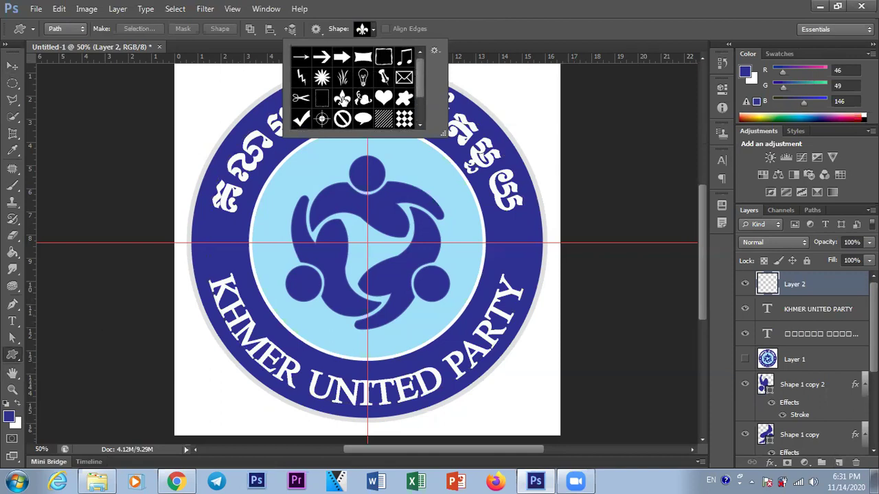
{"action": "left_click", "coordinate": [342, 98]}
{"action": "left_click", "coordinate": [17, 406]}
Set the drawing colour to white and switch to Shape mode, undoing a test outline
{"action": "left_click", "coordinate": [17, 406]}
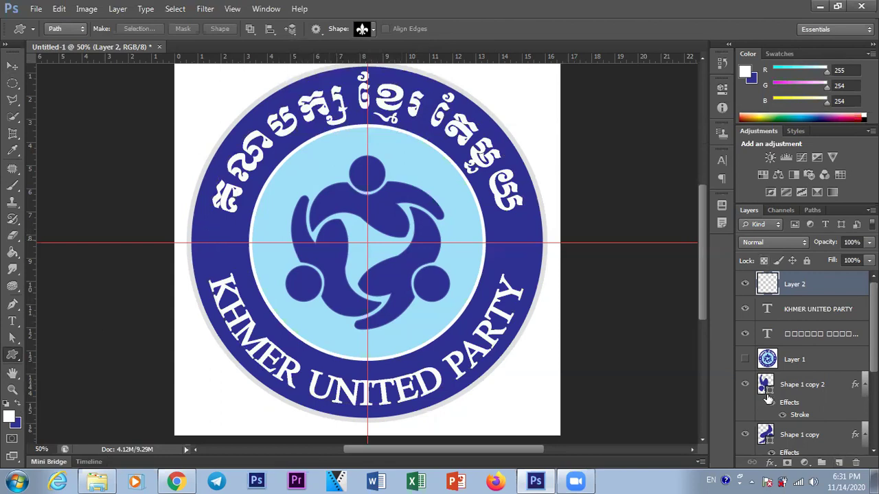
{"action": "left_click", "coordinate": [745, 359]}
{"action": "left_click", "coordinate": [745, 359]}
{"action": "left_click_drag", "start_coordinate": [210, 229], "coordinate": [241, 260]}
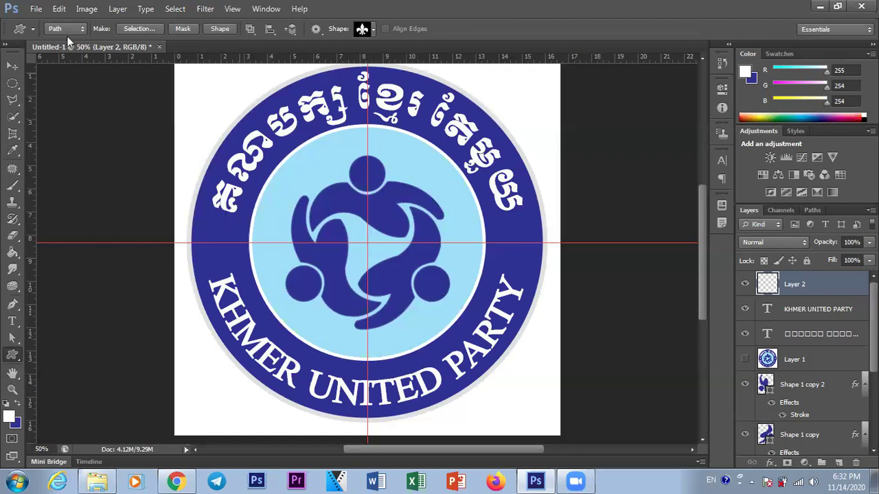
{"action": "key", "text": "ctrl+z"}
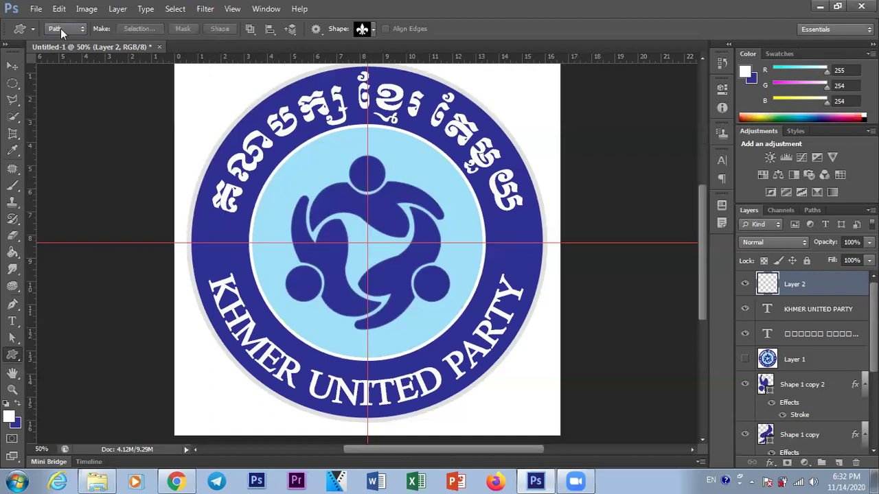
{"action": "left_click", "coordinate": [61, 28]}
{"action": "left_click", "coordinate": [61, 39]}
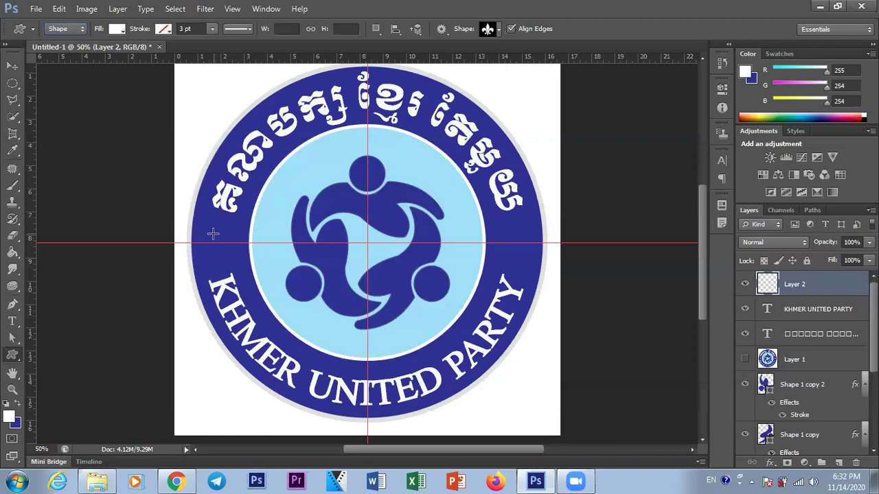
Draw a white fleur-de-lis on the ring's left side, aligned to the horizontal guide
{"action": "left_click_drag", "start_coordinate": [211, 229], "coordinate": [250, 265]}
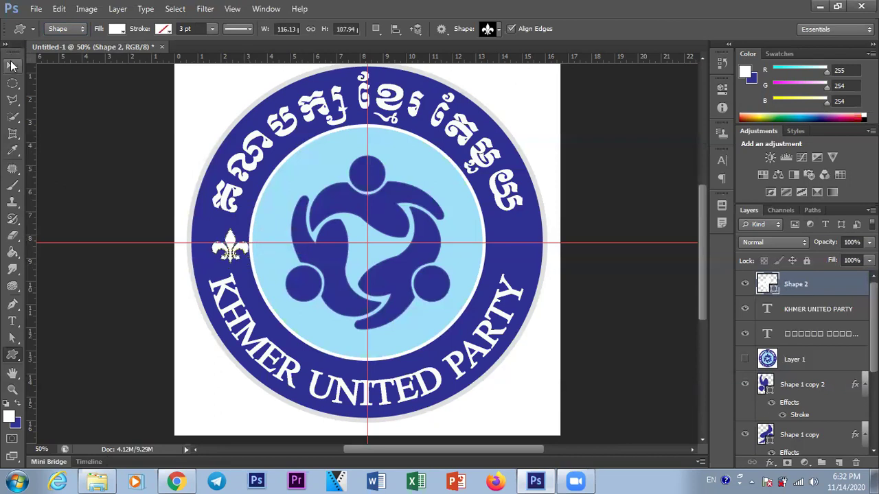
{"action": "left_click", "coordinate": [12, 65]}
{"action": "left_click_drag", "start_coordinate": [239, 258], "coordinate": [228, 250]}
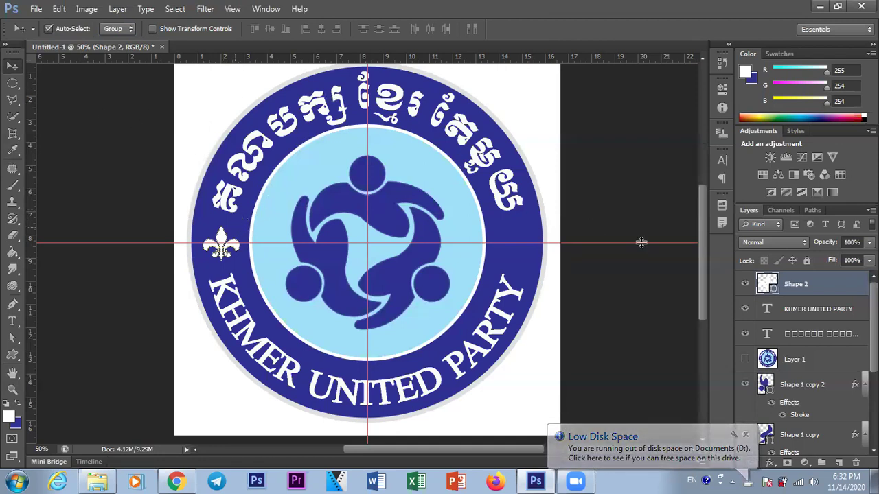
Alt-drag a copy of the fleur-de-lis to the right side, level with the left one
{"action": "left_click_drag", "start_coordinate": [703, 243], "coordinate": [703, 245]}
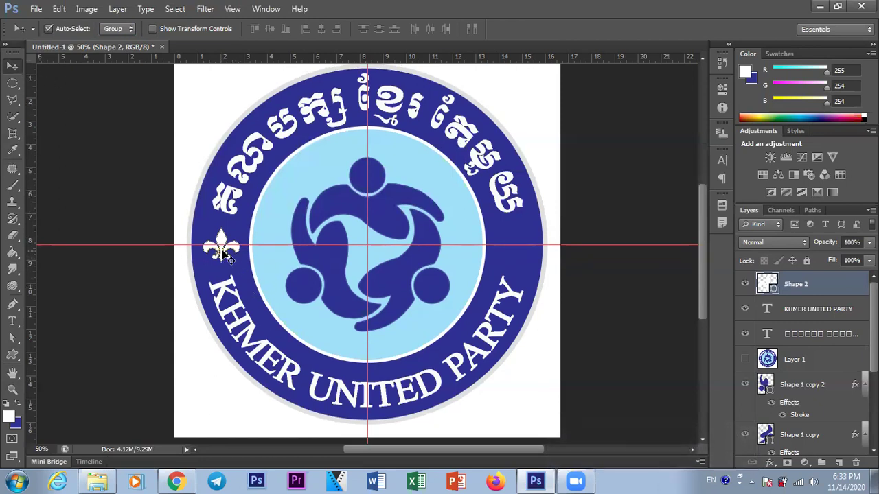
{"action": "left_click_drag", "start_coordinate": [224, 253], "coordinate": [518, 253]}
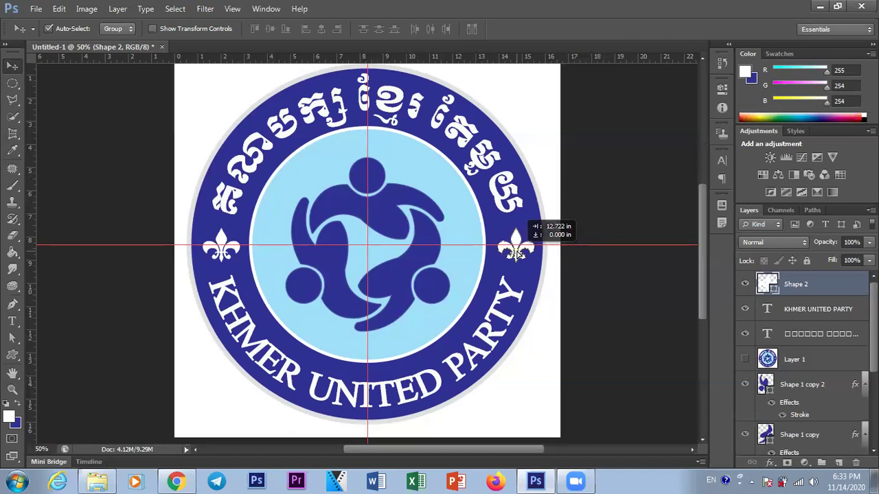
{"action": "left_click_drag", "start_coordinate": [516, 253], "coordinate": [517, 252]}
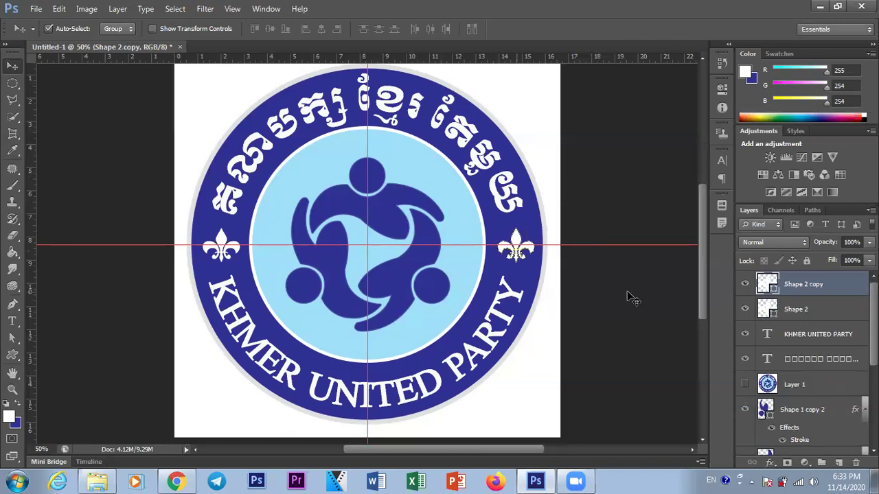
{"action": "left_click", "coordinate": [656, 320]}
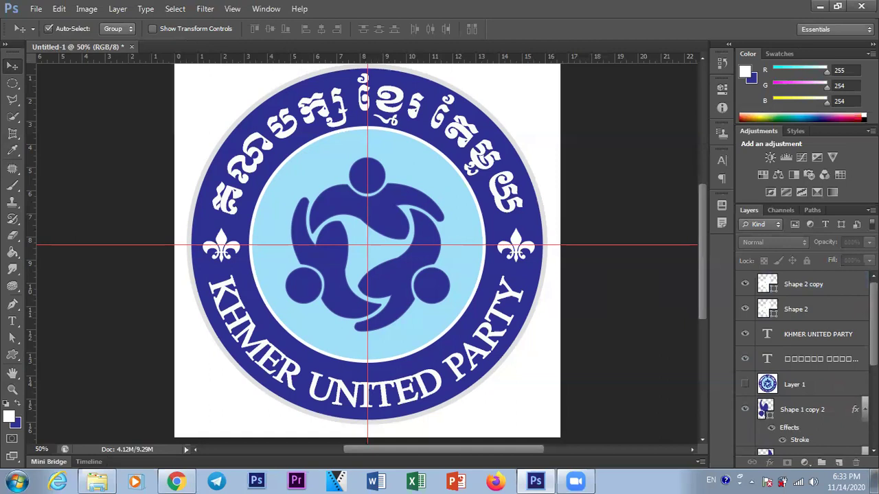
Hide the white background Layer 0
{"action": "scroll", "coordinate": [803, 364], "scroll_direction": "down", "scroll_amount": 5}
{"action": "scroll", "coordinate": [804, 364], "scroll_direction": "down", "scroll_amount": 5}
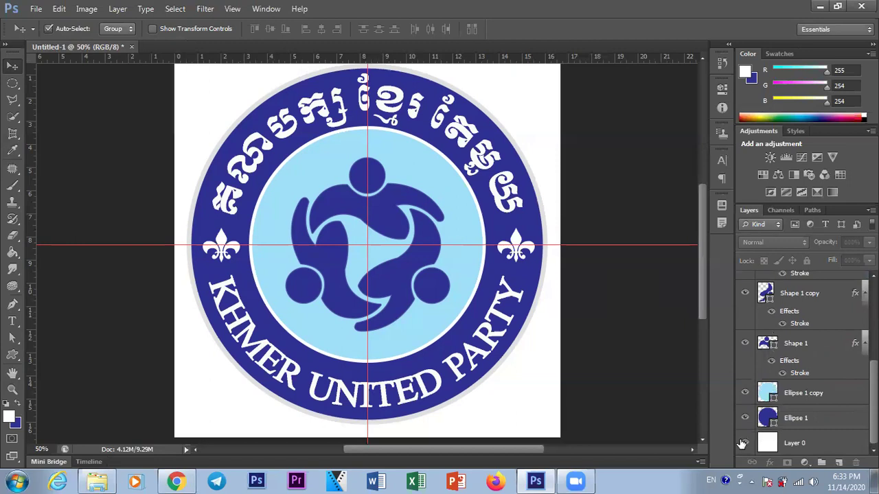
{"action": "left_click", "coordinate": [745, 443]}
Save the logo as a LOGO PNG in the Pictures library, accepting the PNG options
{"action": "left_click", "coordinate": [40, 10]}
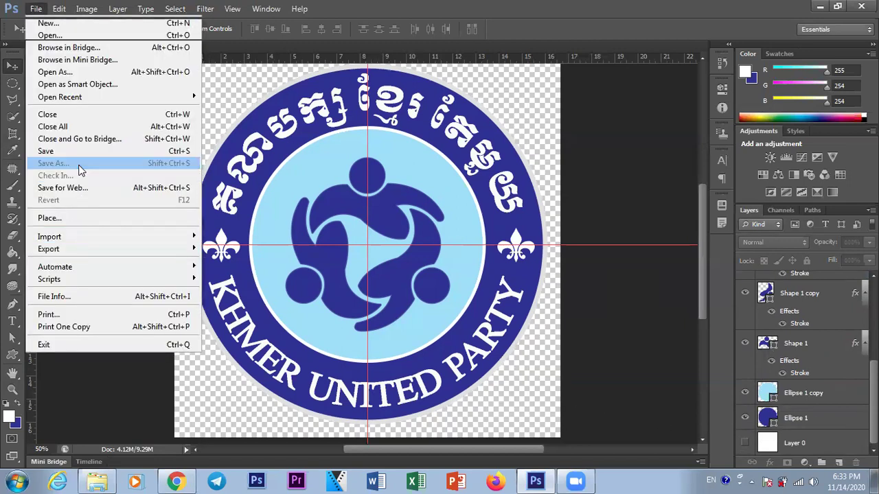
{"action": "left_click", "coordinate": [80, 163]}
{"action": "left_click", "coordinate": [441, 272]}
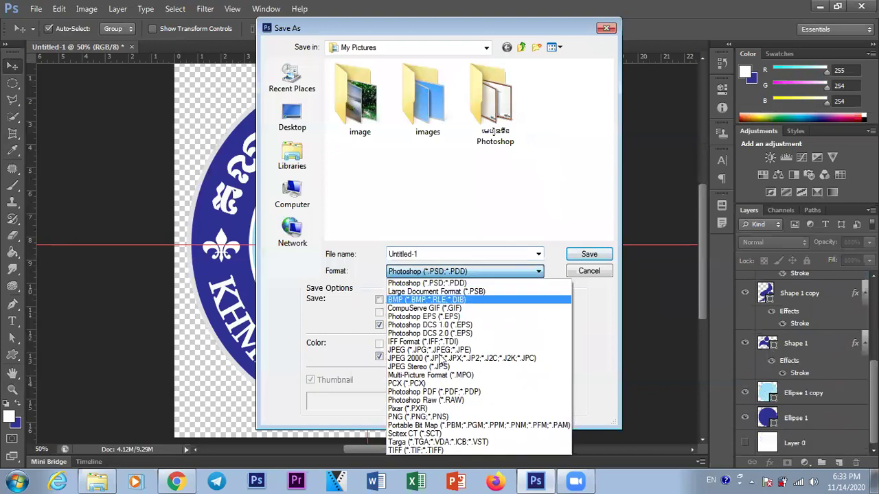
{"action": "left_click", "coordinate": [437, 420]}
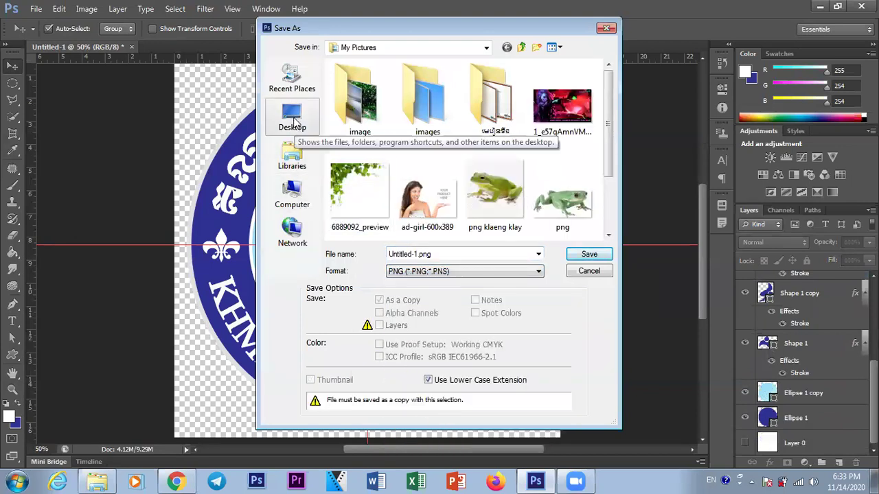
{"action": "left_click", "coordinate": [294, 160]}
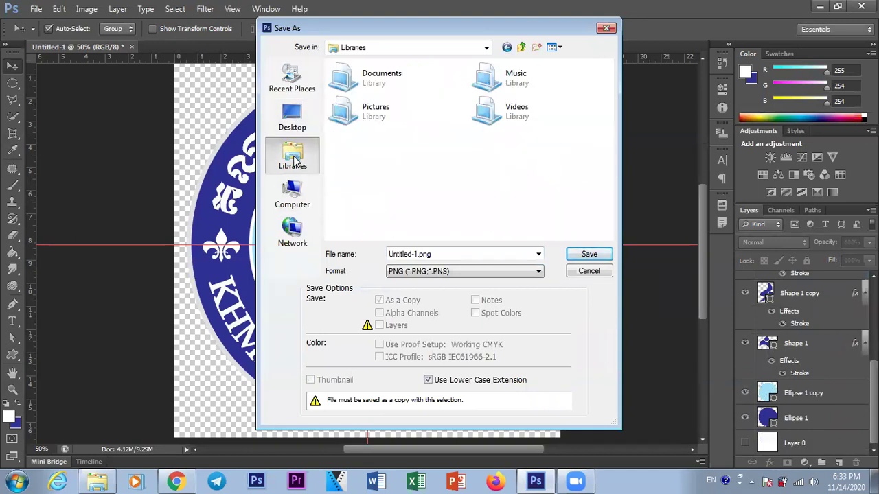
{"action": "double_click", "coordinate": [378, 117]}
{"action": "triple_click", "coordinate": [442, 256]}
{"action": "type", "text": "LOGO"}
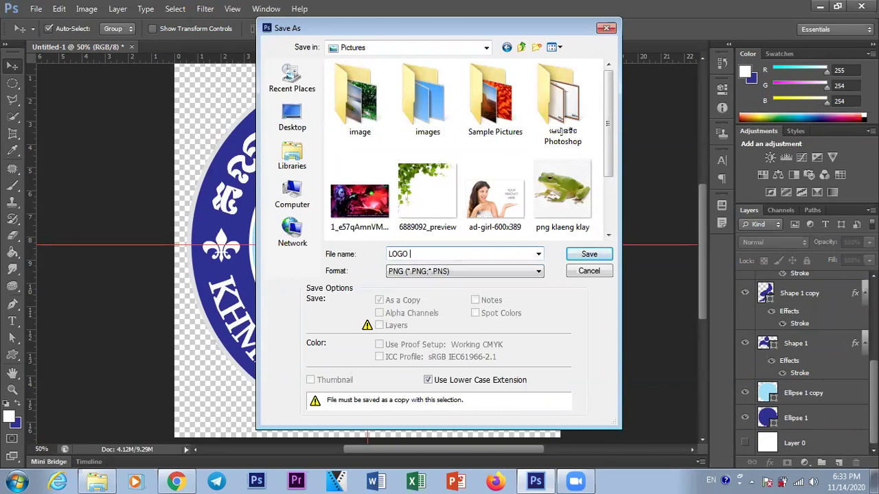
{"action": "left_click", "coordinate": [577, 253]}
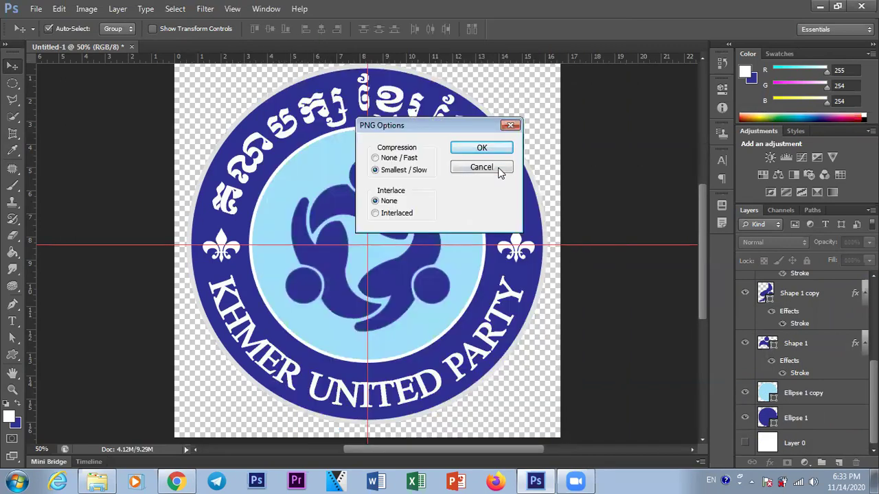
{"action": "left_click", "coordinate": [482, 149]}
Open the LOGO image from the Pictures library in Windows Photo Viewer
{"action": "left_click", "coordinate": [97, 482]}
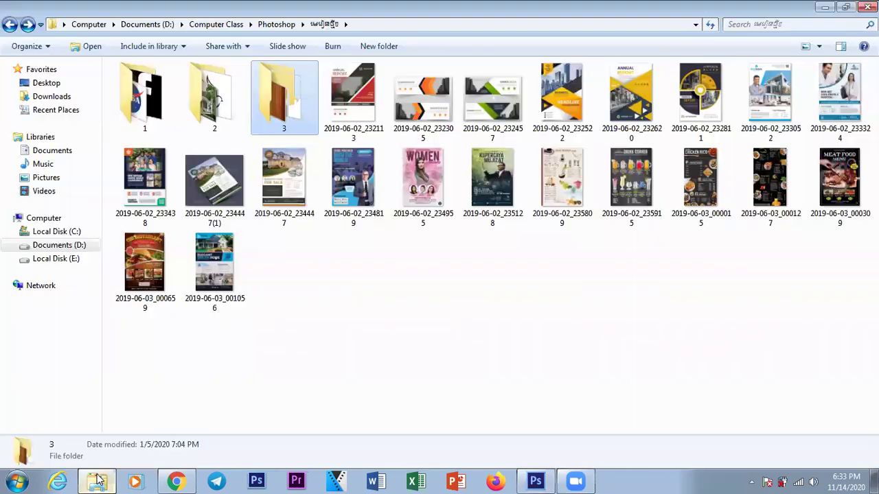
{"action": "left_click", "coordinate": [59, 179]}
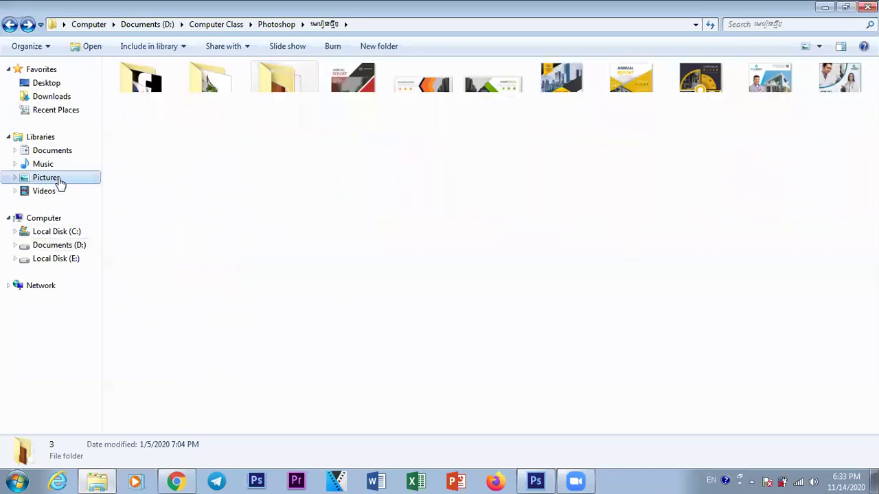
{"action": "double_click", "coordinate": [203, 209]}
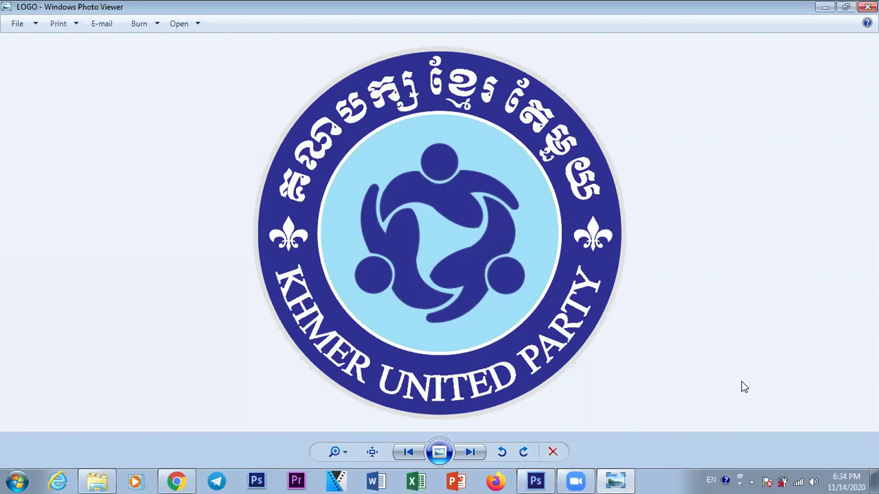
Switch back to the Untitled-1 logo document in Photoshop
{"action": "left_click", "coordinate": [536, 480]}
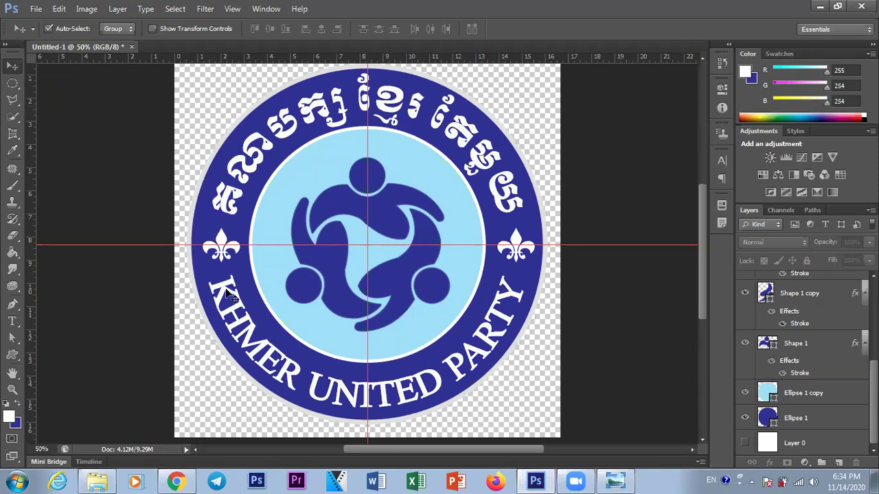
Replace the Khmer logo image search with an image search for 'cosmetic logo'
{"action": "left_click", "coordinate": [176, 481]}
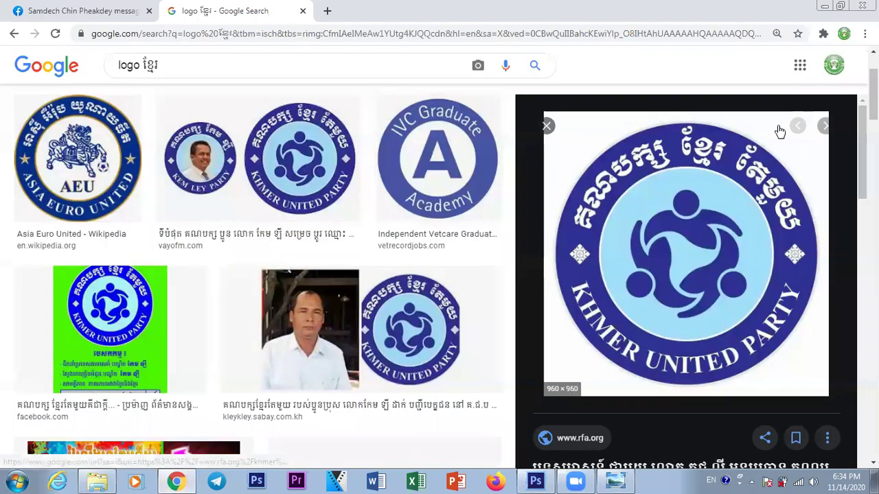
{"action": "scroll", "coordinate": [241, 78], "scroll_direction": "up", "scroll_amount": 2}
{"action": "left_click_drag", "start_coordinate": [204, 76], "coordinate": [100, 73]}
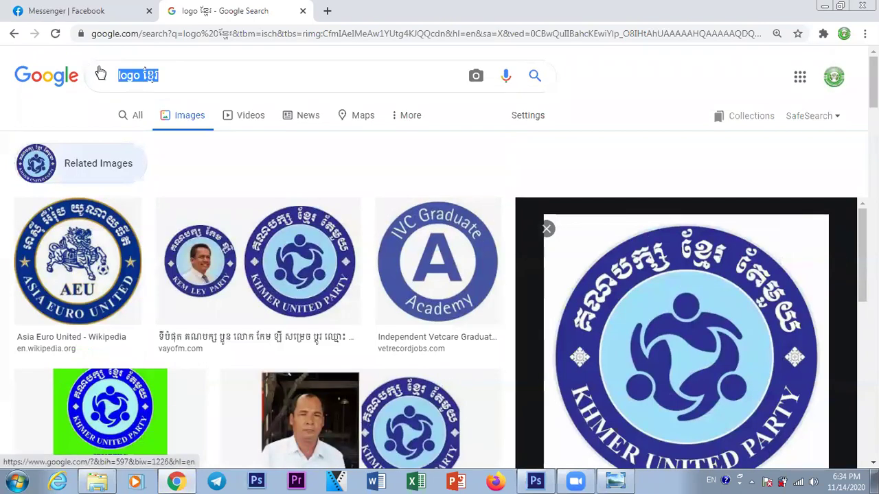
{"action": "type", "text": "cos"}
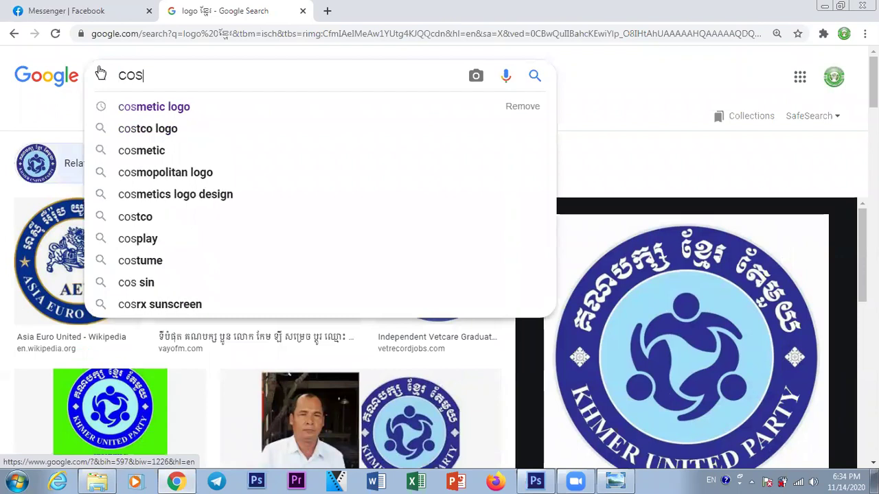
{"action": "type", "text": "m"}
{"action": "key", "text": "Down"}
{"action": "key", "text": "Return"}
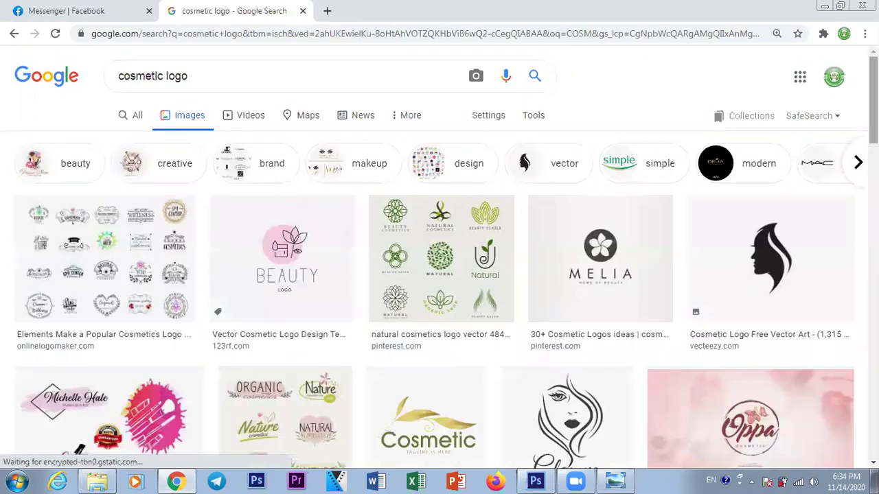
Scroll the cosmetic logo results and preview the yellow-flower face logo
{"action": "scroll", "coordinate": [534, 313], "scroll_direction": "down", "scroll_amount": 2}
{"action": "scroll", "coordinate": [611, 222], "scroll_direction": "down", "scroll_amount": 2}
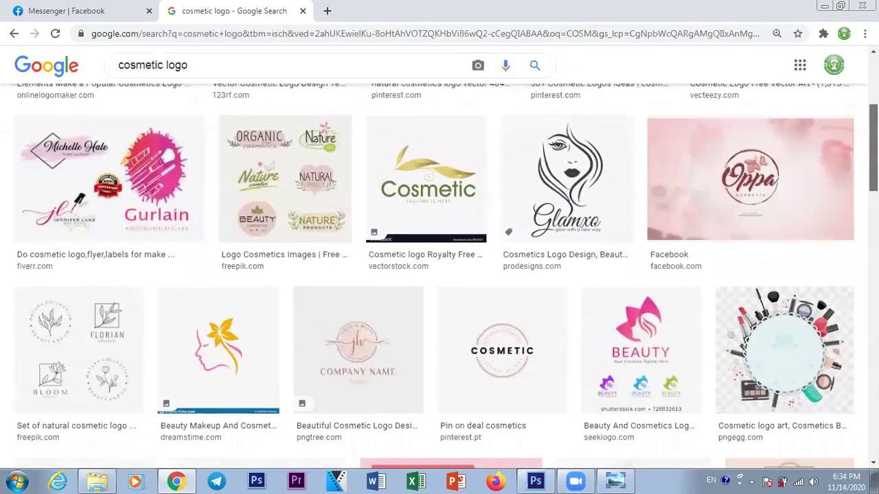
{"action": "scroll", "coordinate": [611, 221], "scroll_direction": "down", "scroll_amount": 2}
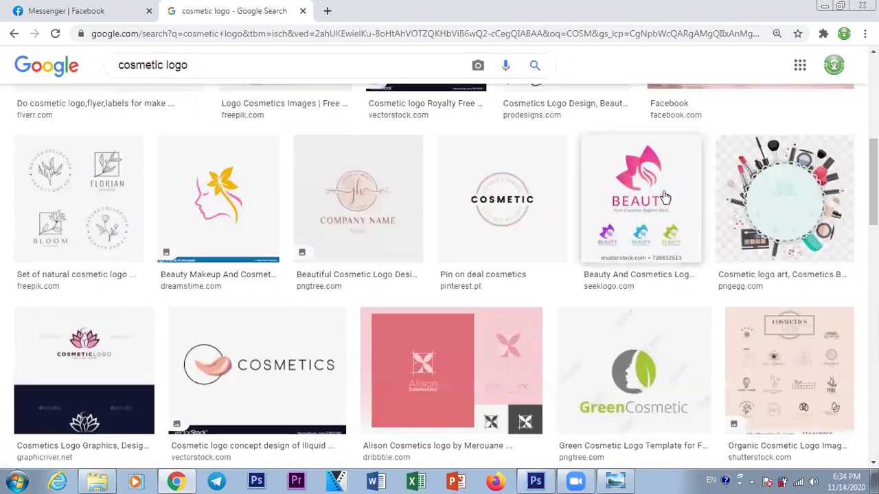
{"action": "left_click", "coordinate": [242, 211]}
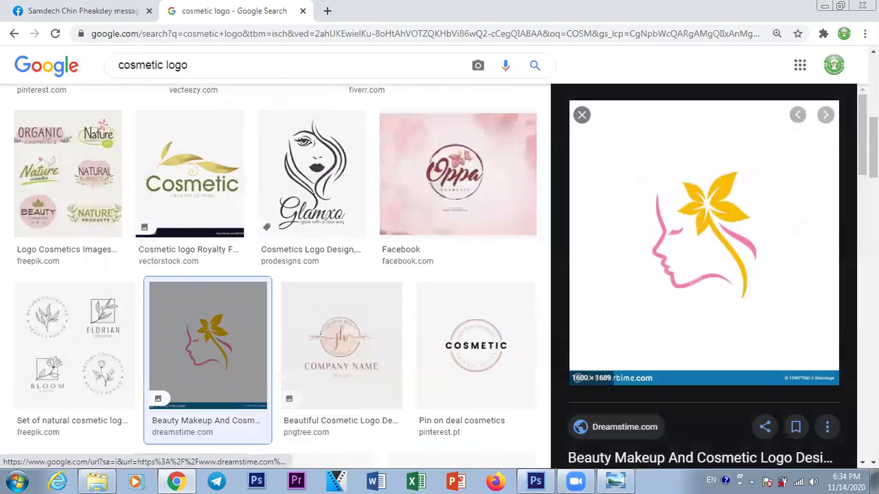
Preview the Beauty and Cosmetic logo and the pink face silhouette logo
{"action": "scroll", "coordinate": [704, 275], "scroll_direction": "down", "scroll_amount": 5}
{"action": "scroll", "coordinate": [704, 275], "scroll_direction": "down", "scroll_amount": 3}
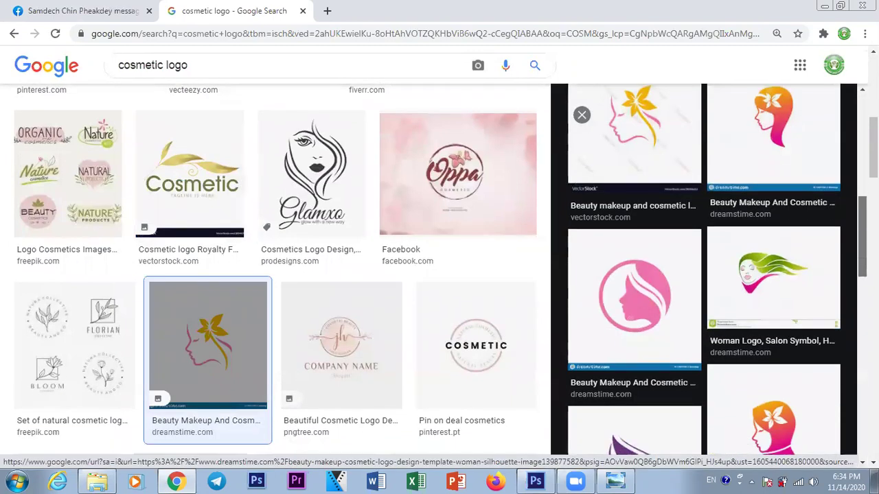
{"action": "scroll", "coordinate": [704, 275], "scroll_direction": "down", "scroll_amount": 2}
{"action": "scroll", "coordinate": [704, 274], "scroll_direction": "down", "scroll_amount": 2}
{"action": "scroll", "coordinate": [814, 281], "scroll_direction": "down", "scroll_amount": 1}
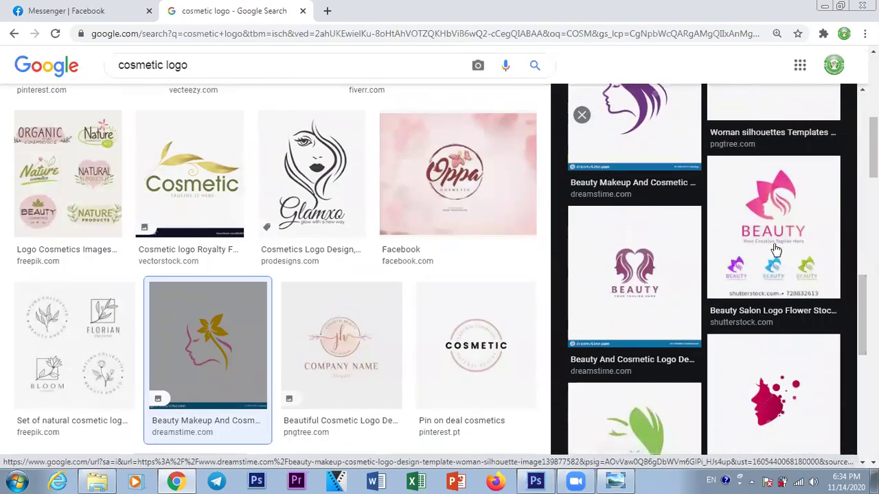
{"action": "left_click", "coordinate": [611, 315]}
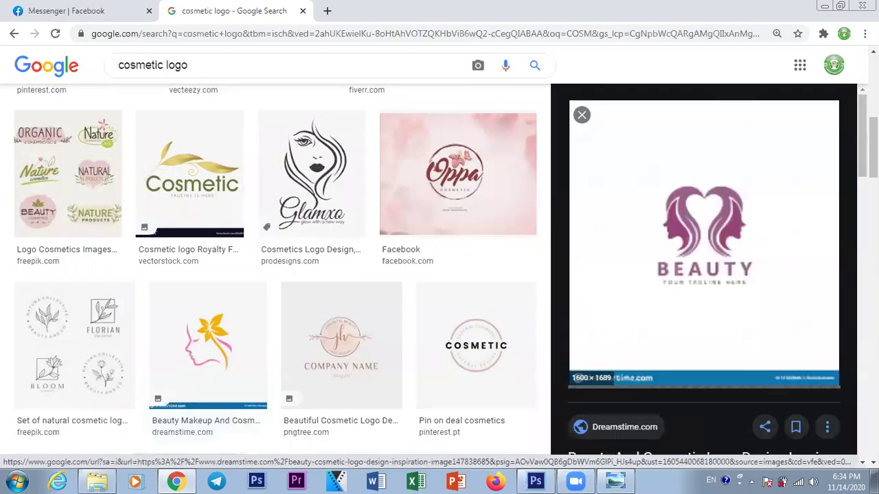
{"action": "scroll", "coordinate": [704, 275], "scroll_direction": "down", "scroll_amount": 4}
{"action": "scroll", "coordinate": [704, 275], "scroll_direction": "down", "scroll_amount": 3}
{"action": "scroll", "coordinate": [704, 275], "scroll_direction": "down", "scroll_amount": 2}
{"action": "scroll", "coordinate": [646, 213], "scroll_direction": "down", "scroll_amount": 3}
{"action": "scroll", "coordinate": [645, 213], "scroll_direction": "up", "scroll_amount": 2}
{"action": "left_click", "coordinate": [645, 212]}
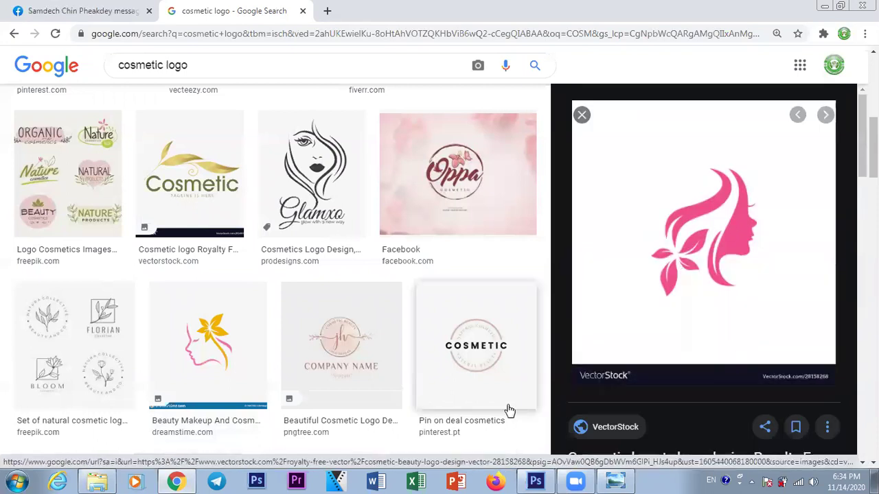
Raise the system volume, then return to the cosmetic logo results
{"action": "left_click", "coordinate": [535, 481]}
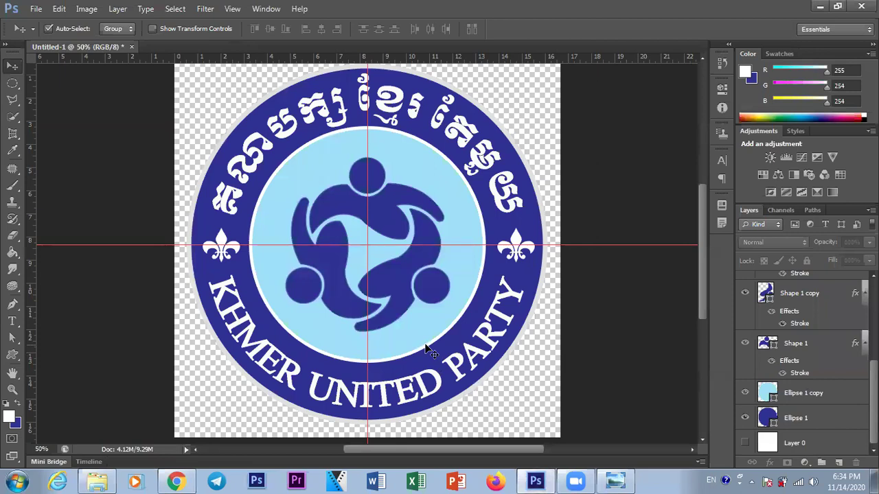
{"action": "left_click", "coordinate": [817, 480]}
{"action": "left_click_drag", "start_coordinate": [813, 360], "coordinate": [812, 328]}
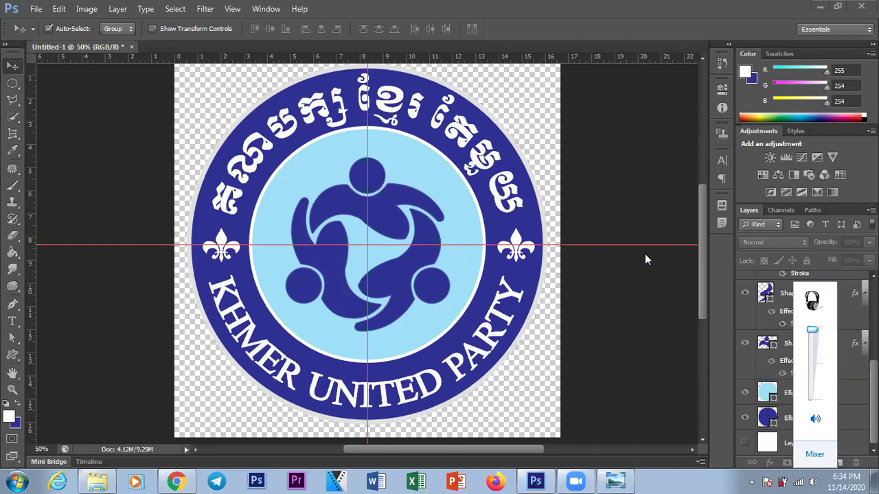
{"action": "left_click", "coordinate": [699, 274]}
{"action": "left_click", "coordinate": [179, 480]}
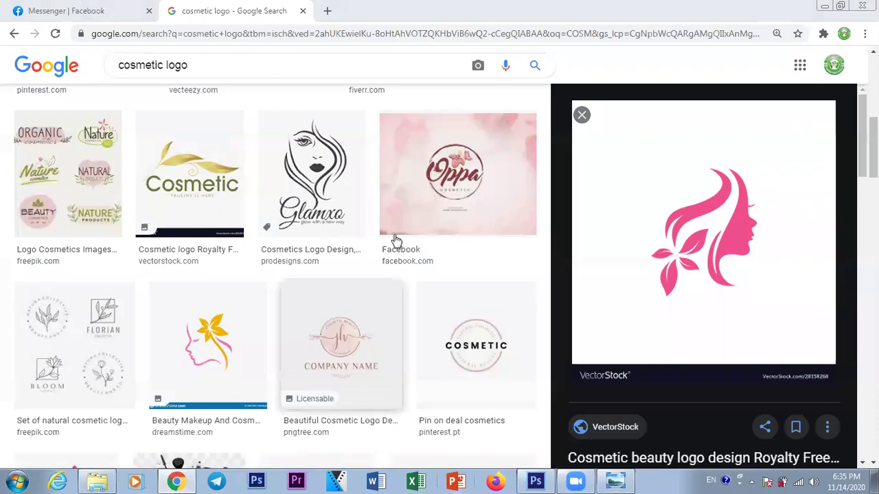
{"action": "scroll", "coordinate": [704, 274], "scroll_direction": "up", "scroll_amount": 5}
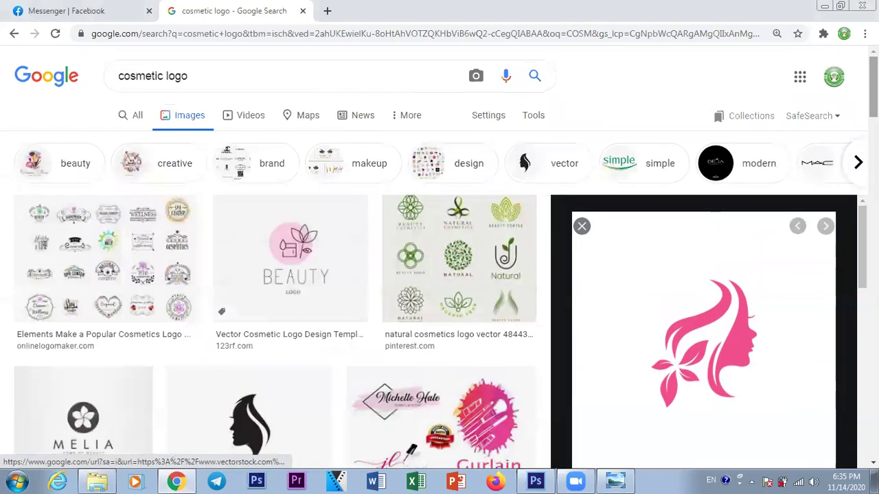
Zoom the Photoshop logo out to 33.3%, then bring forward the Pictures library showing LOGO
{"action": "left_click", "coordinate": [536, 480]}
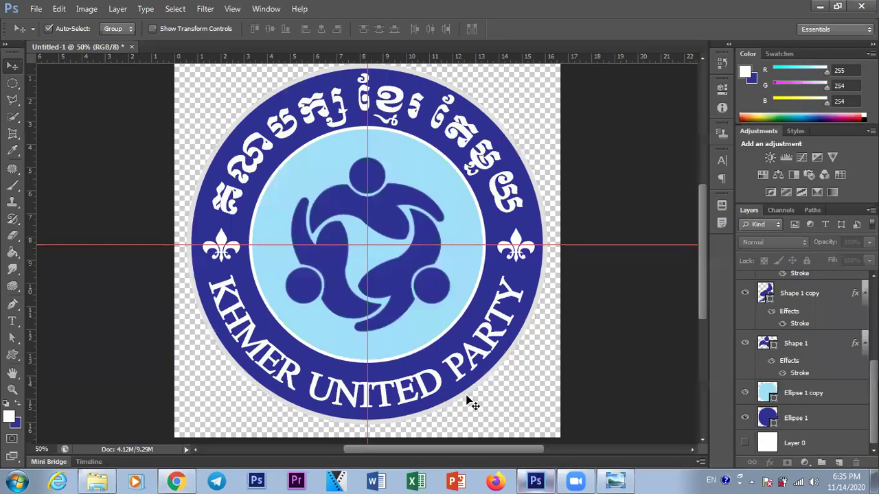
{"action": "key", "text": "ctrl+minus"}
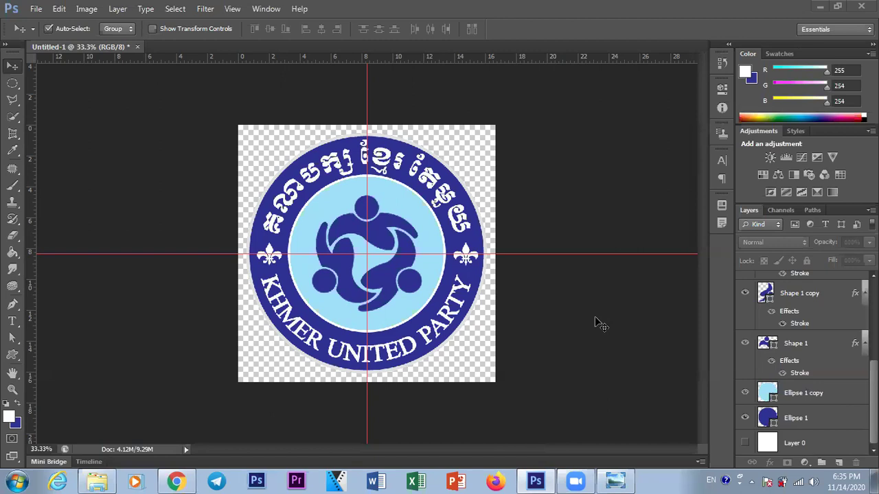
{"action": "left_click", "coordinate": [97, 480]}
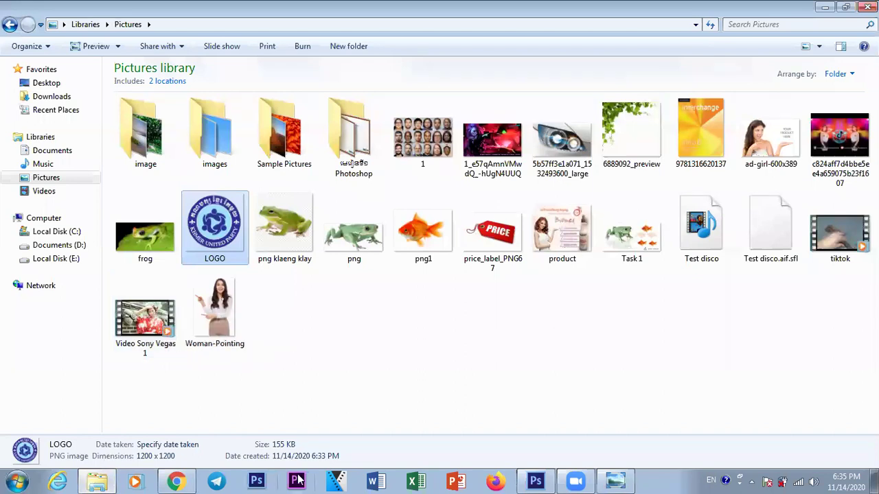
Bring the Untitled-1 logo document back and zoom it to 50%
{"action": "left_click", "coordinate": [536, 481]}
{"action": "key", "text": "ctrl+plus"}
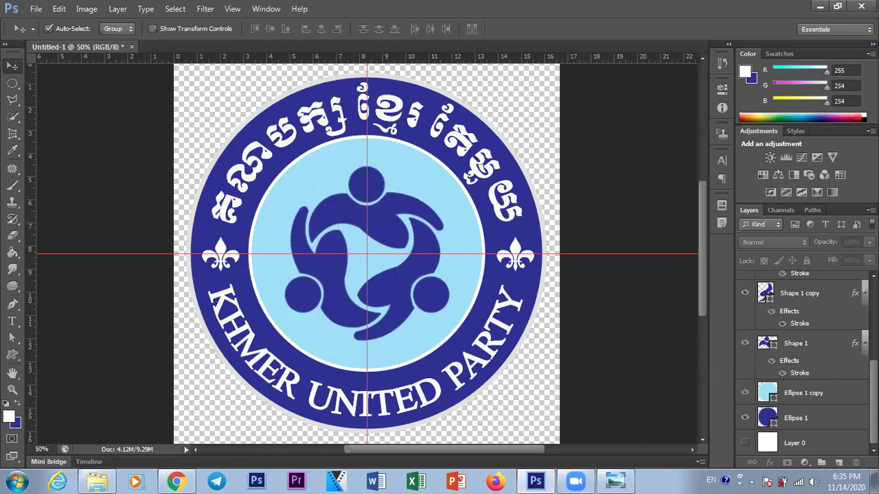
Group the fleur-de-lis and curved text layers, Shape 2 copy through the Khmer text, into Group 1
{"action": "scroll", "coordinate": [803, 364], "scroll_direction": "up", "scroll_amount": 5}
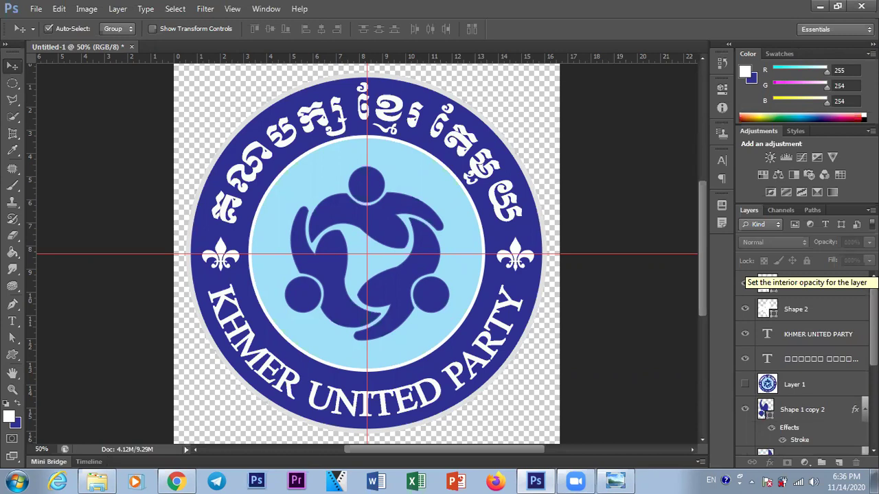
{"action": "scroll", "coordinate": [807, 289], "scroll_direction": "down", "scroll_amount": 3}
{"action": "scroll", "coordinate": [807, 289], "scroll_direction": "up", "scroll_amount": 3}
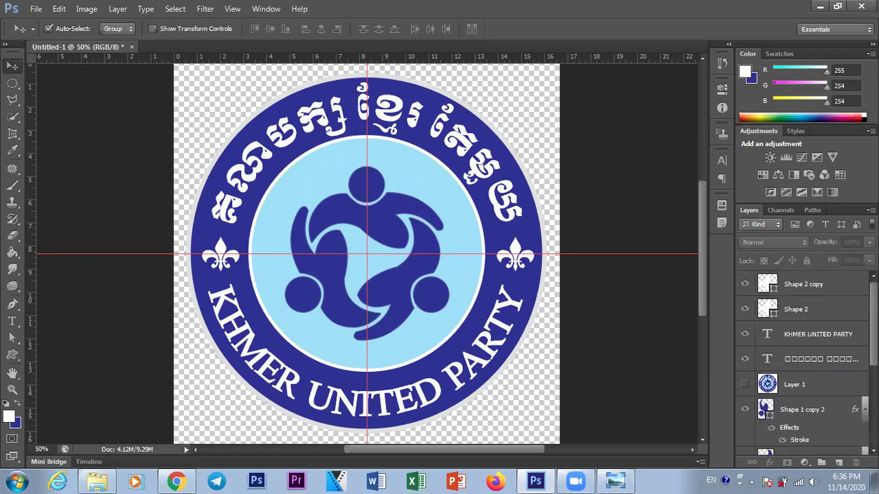
{"action": "left_click", "coordinate": [807, 287]}
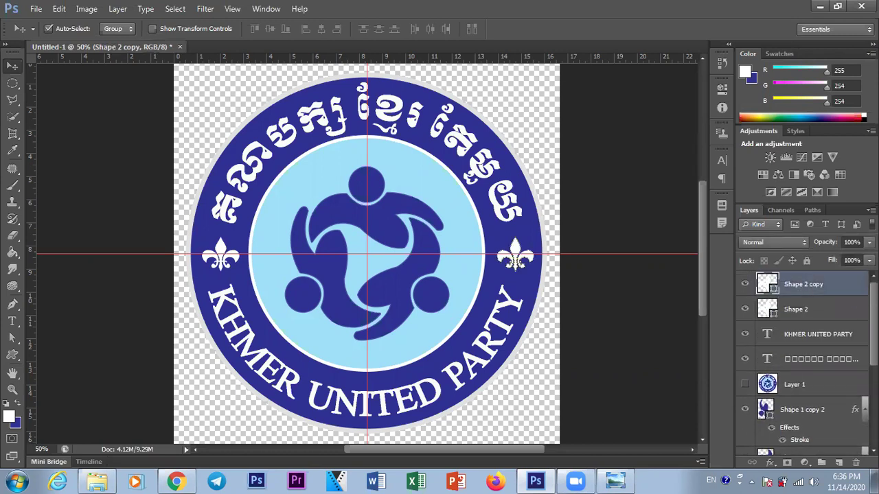
{"action": "scroll", "coordinate": [806, 343], "scroll_direction": "down", "scroll_amount": 5}
{"action": "scroll", "coordinate": [806, 357], "scroll_direction": "up", "scroll_amount": 5}
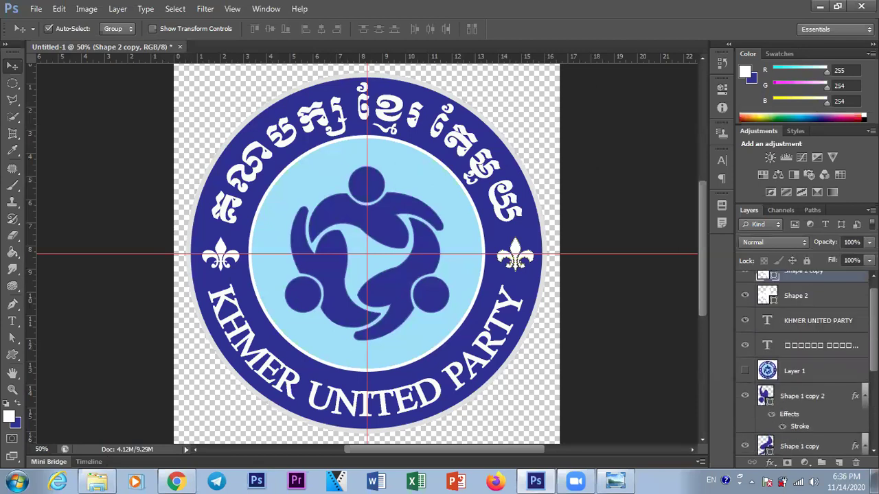
{"action": "left_click", "coordinate": [806, 349], "text": "shift"}
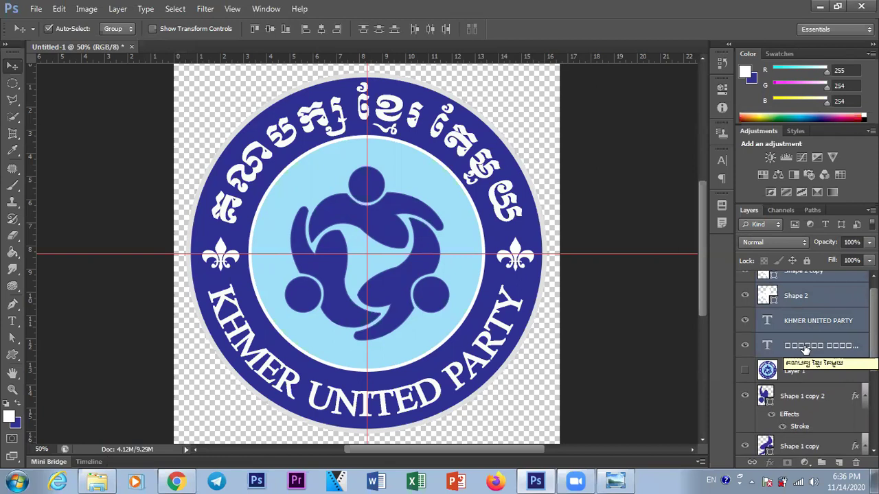
{"action": "key", "text": "ctrl+g"}
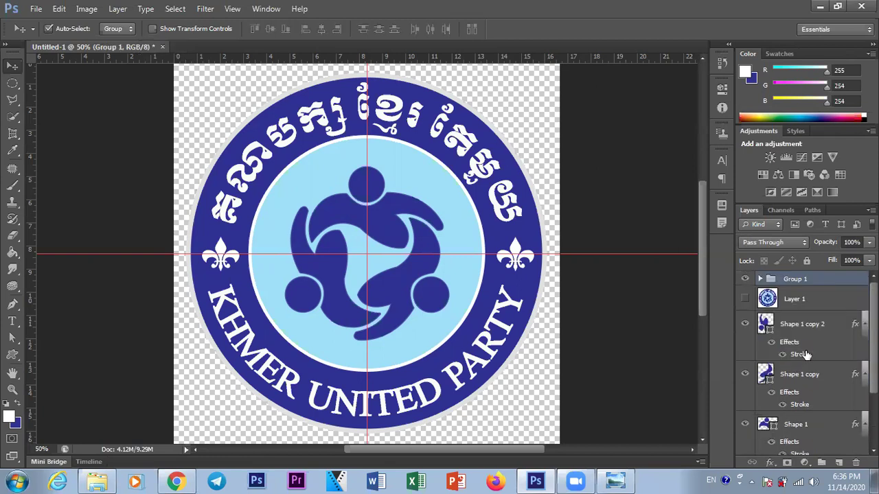
Select Shape 1 copy 2, Shape 1 copy and Shape 1, group them, then undo
{"action": "left_click", "coordinate": [794, 327]}
{"action": "left_click", "coordinate": [795, 428], "text": "shift"}
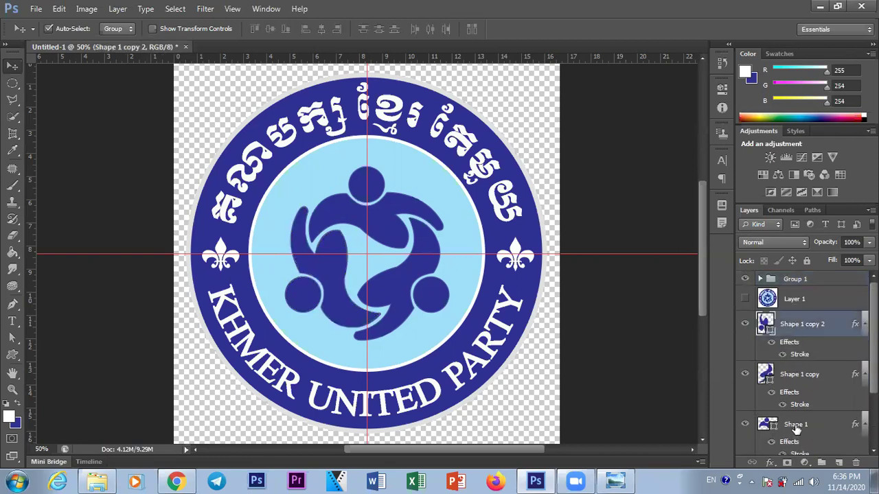
{"action": "key", "text": "ctrl+g"}
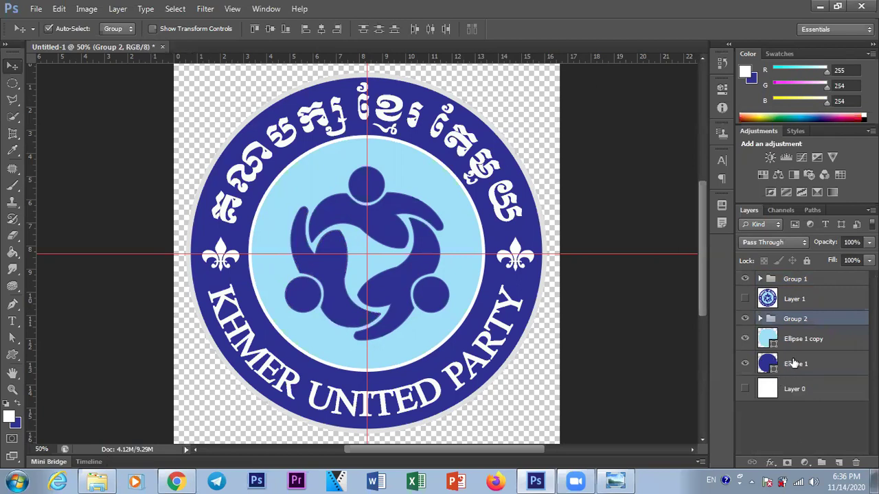
{"action": "key", "text": "ctrl+z"}
Select Ellipse 1 through the figure shape layers and group them into Group 2
{"action": "scroll", "coordinate": [813, 405], "scroll_direction": "down", "scroll_amount": 1}
{"action": "scroll", "coordinate": [811, 412], "scroll_direction": "down", "scroll_amount": 2}
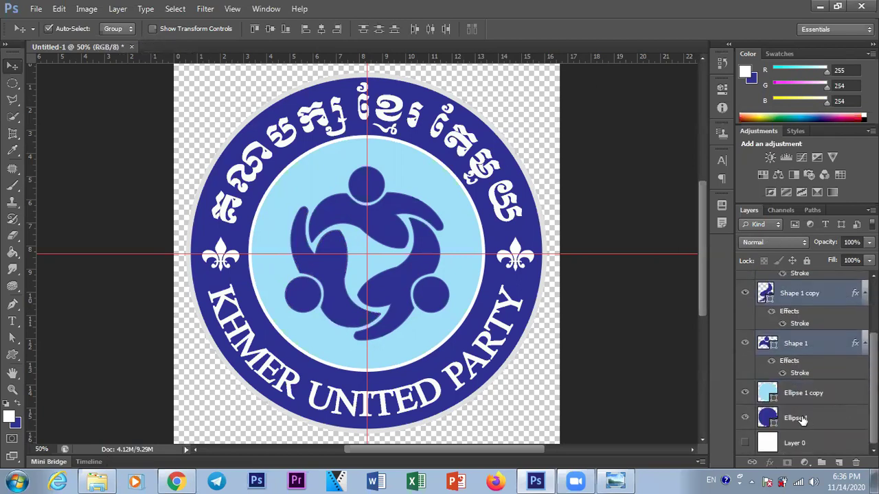
{"action": "left_click", "coordinate": [796, 417]}
{"action": "scroll", "coordinate": [807, 364], "scroll_direction": "up", "scroll_amount": 3}
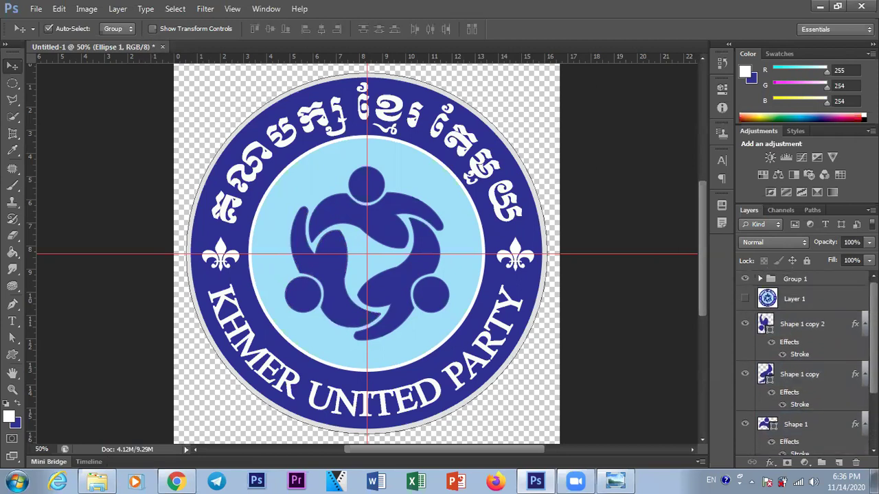
{"action": "left_click", "coordinate": [809, 329], "text": "shift"}
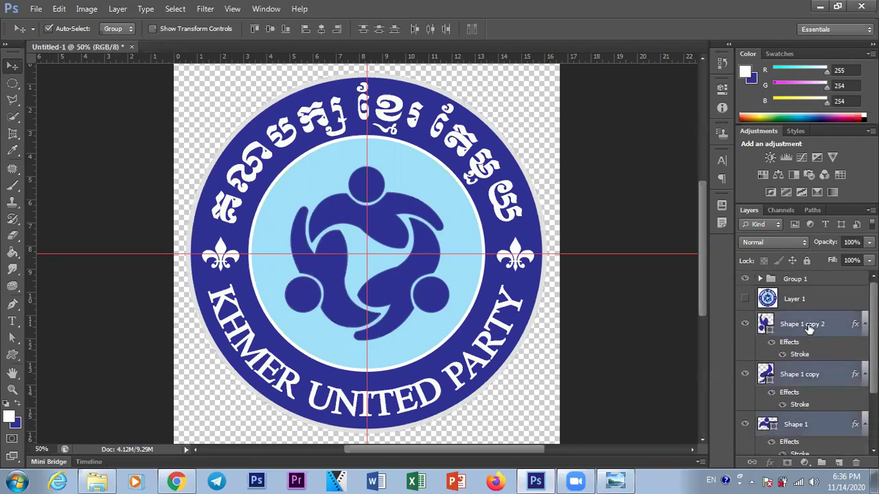
{"action": "key", "text": "ctrl+g"}
Hide Group 2 and Group 1 and show Layer 1, leaving only the original logo visible
{"action": "left_click", "coordinate": [745, 318]}
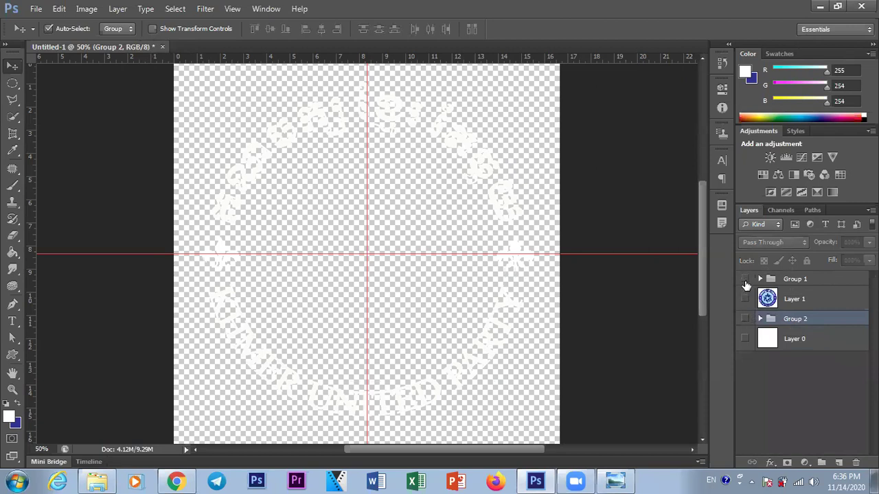
{"action": "left_click", "coordinate": [745, 279]}
{"action": "left_click", "coordinate": [745, 299]}
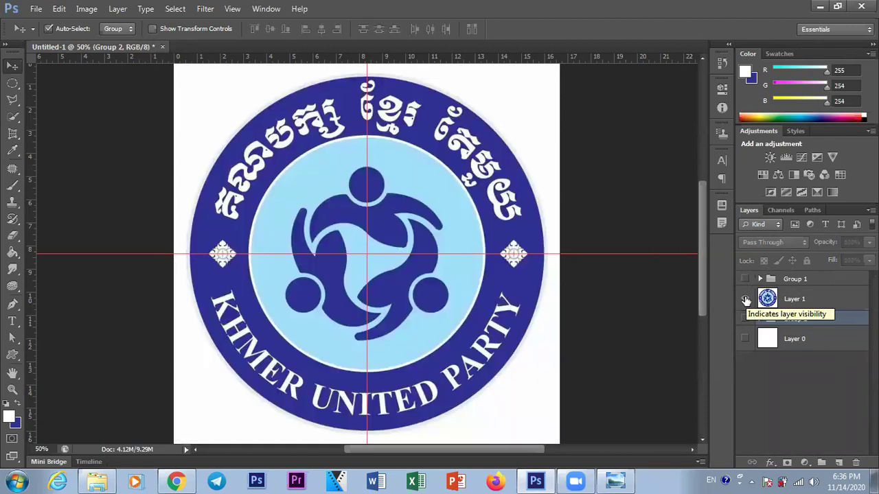
{"action": "key", "text": "ctrl+minus"}
{"action": "key", "text": "ctrl+plus"}
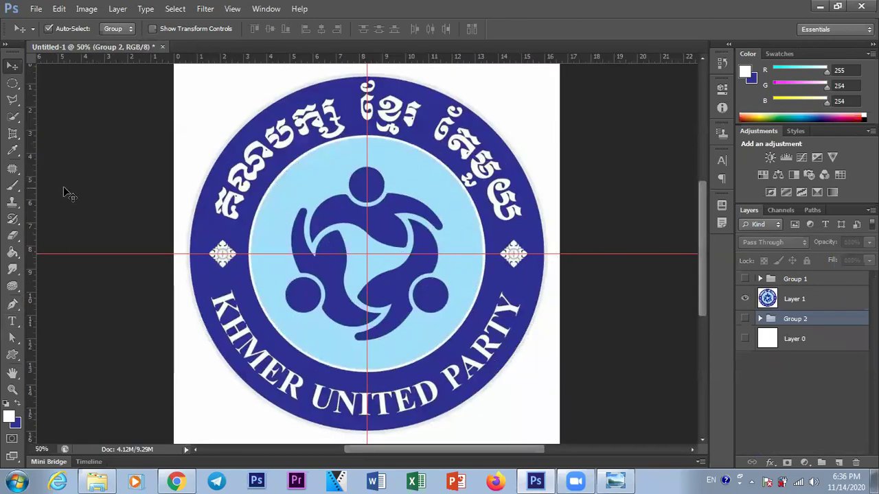
{"action": "left_click", "coordinate": [13, 355]}
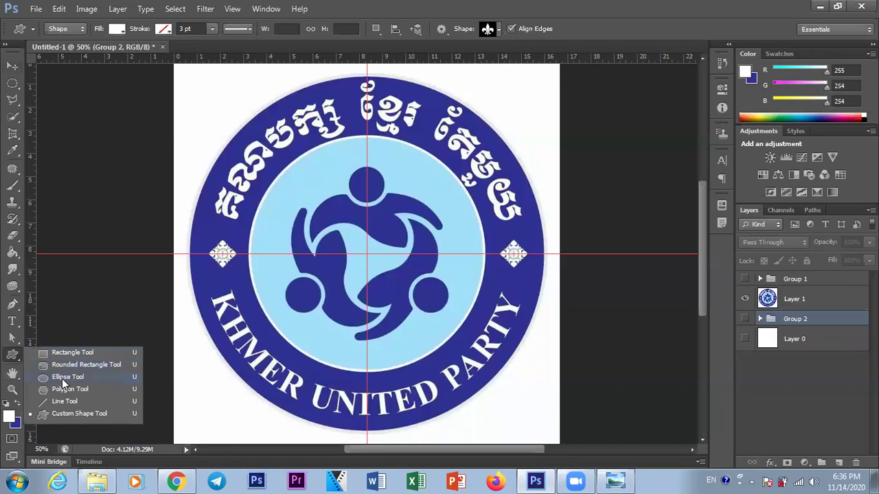
Draw a red Ellipse 2 circle from the guide intersection and scale it to 1124 × 1124 px
{"action": "left_click", "coordinate": [62, 378]}
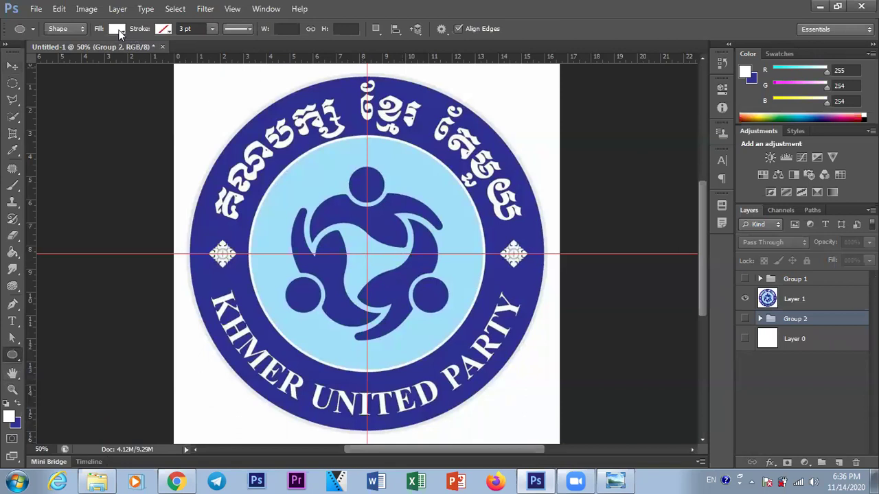
{"action": "left_click", "coordinate": [118, 29]}
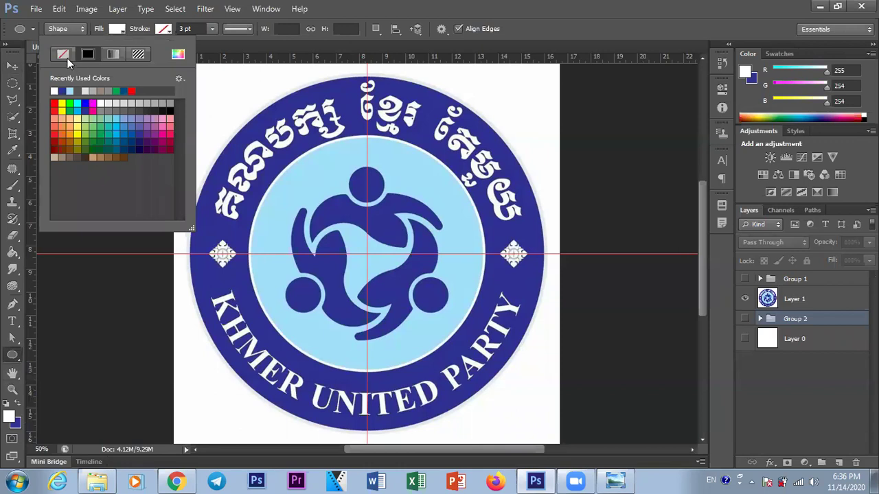
{"action": "left_click", "coordinate": [54, 103]}
{"action": "left_click", "coordinate": [12, 66]}
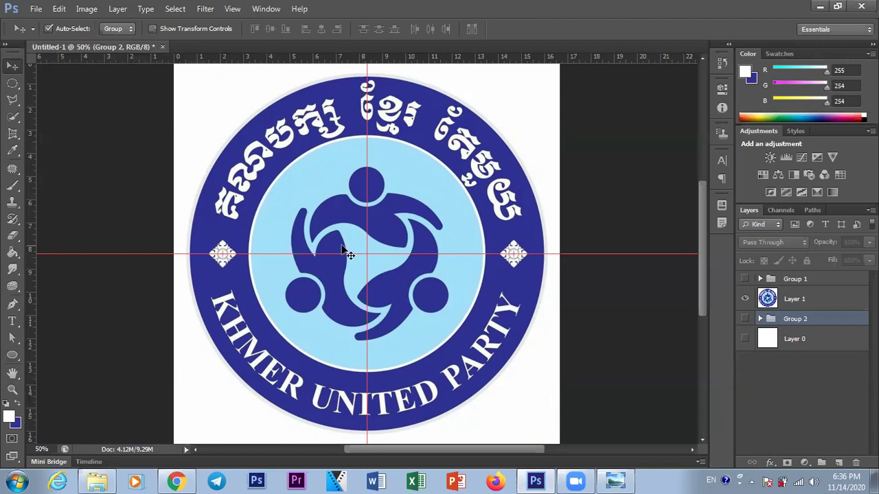
{"action": "left_click", "coordinate": [12, 355]}
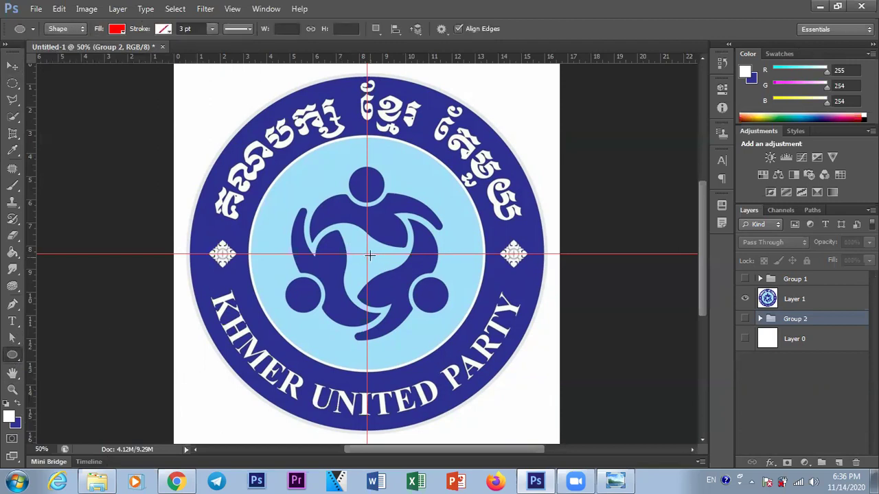
{"action": "mouse_move", "coordinate": [367, 254]}
{"action": "left_mouse_down"}
{"action": "mouse_move", "coordinate": [609, 351]}
{"action": "mouse_move", "coordinate": [666, 362]}
{"action": "mouse_move", "coordinate": [656, 353]}
{"action": "mouse_move", "coordinate": [672, 367]}
{"action": "left_mouse_up"}
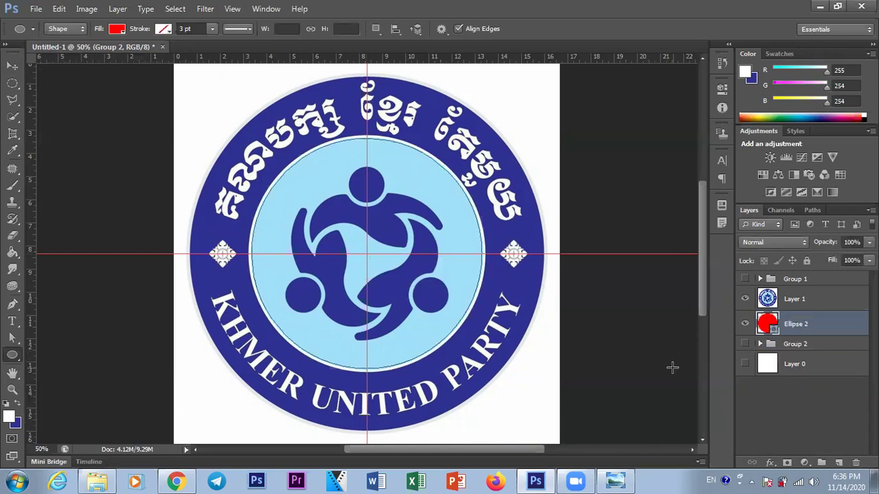
{"action": "key", "text": "ctrl+t"}
{"action": "left_click_drag", "start_coordinate": [482, 369], "coordinate": [573, 406]}
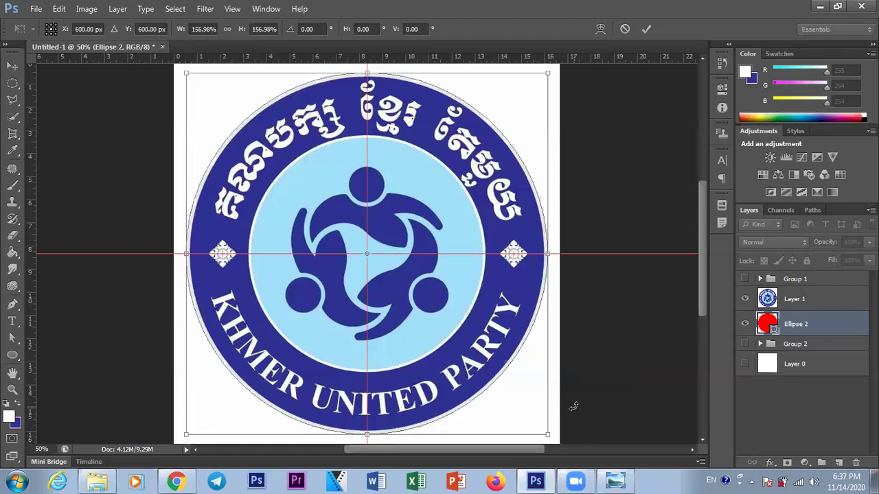
{"action": "key", "text": "Return"}
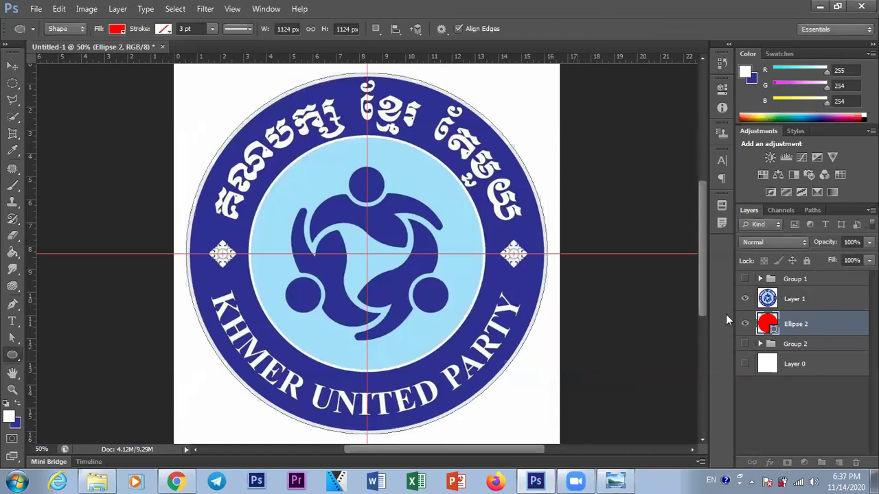
Give the Ellipse 2 circle a light grey 13.62 pt outline
{"action": "left_click", "coordinate": [116, 28]}
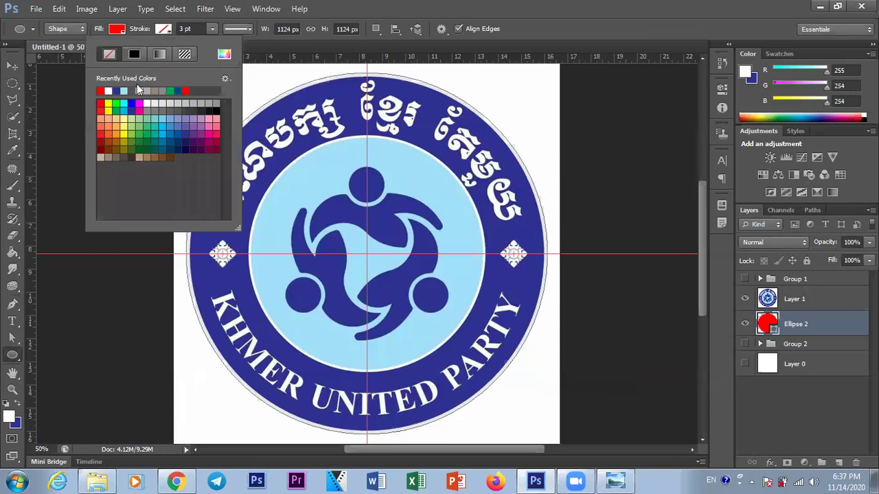
{"action": "left_click", "coordinate": [141, 91]}
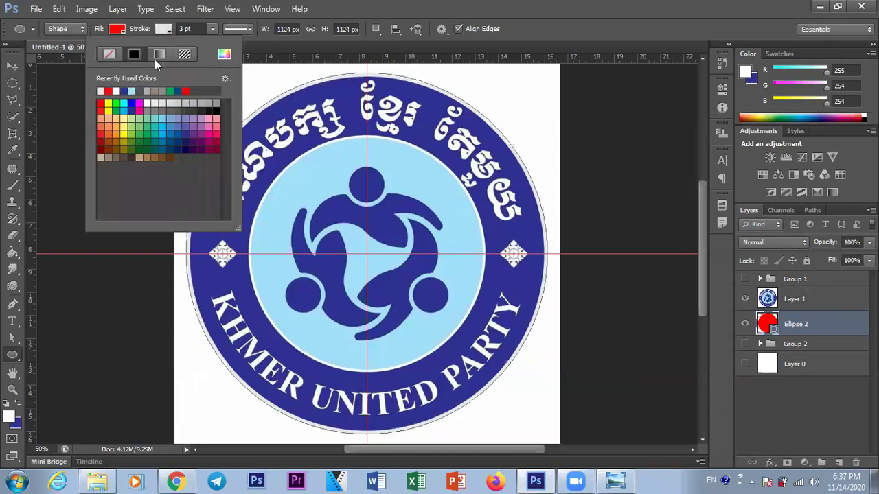
{"action": "left_click", "coordinate": [186, 29]}
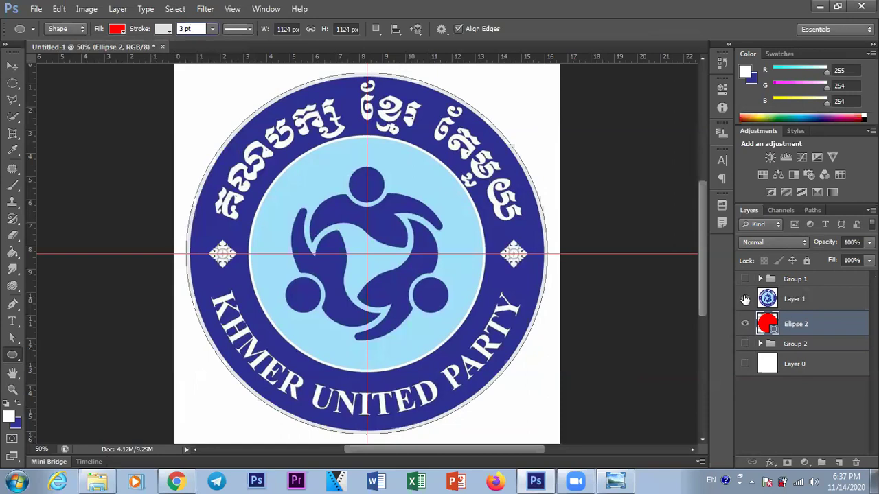
{"action": "left_click", "coordinate": [745, 299]}
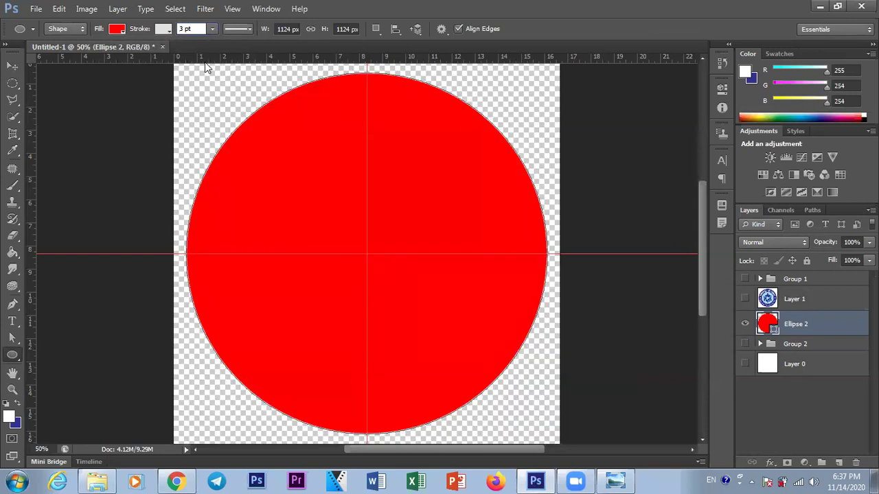
{"action": "left_click", "coordinate": [213, 29]}
{"action": "left_click_drag", "start_coordinate": [206, 43], "coordinate": [224, 44]}
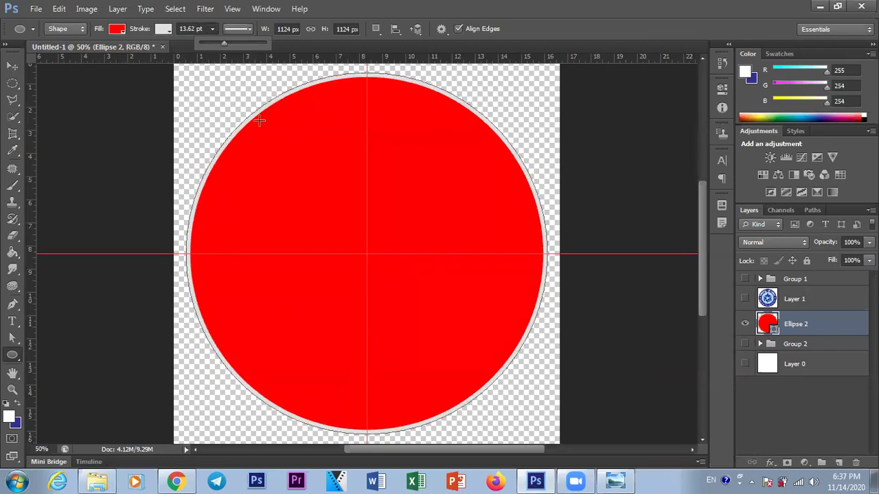
Fill the circle with dark blue 2e3192 sampled from the original logo, then compare
{"action": "double_click", "coordinate": [768, 323]}
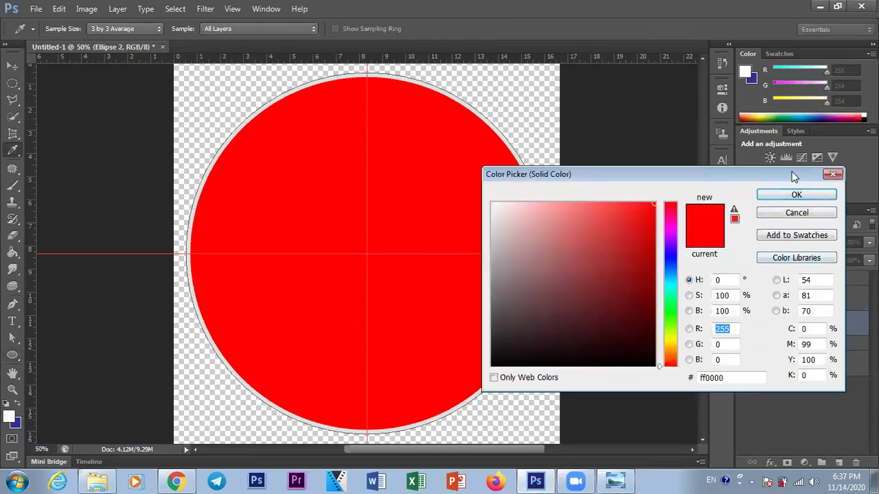
{"action": "left_click_drag", "start_coordinate": [793, 177], "coordinate": [675, 227]}
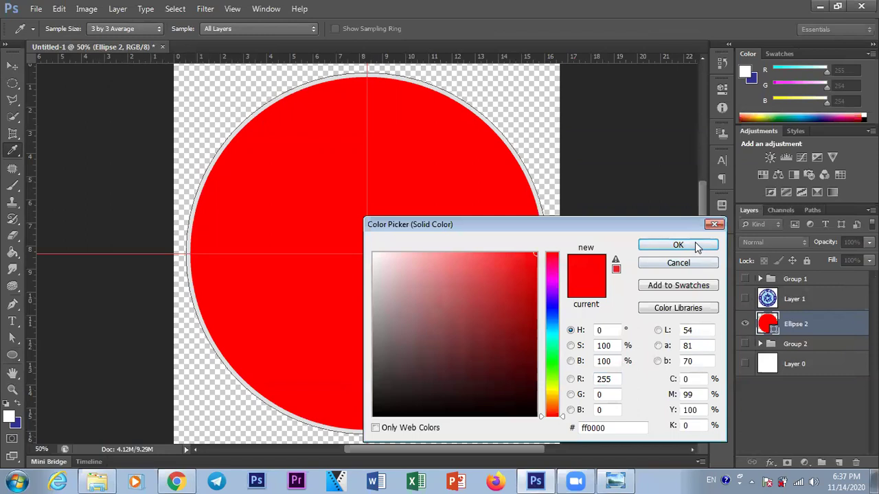
{"action": "left_click", "coordinate": [677, 245]}
{"action": "left_click", "coordinate": [745, 299]}
{"action": "double_click", "coordinate": [767, 324]}
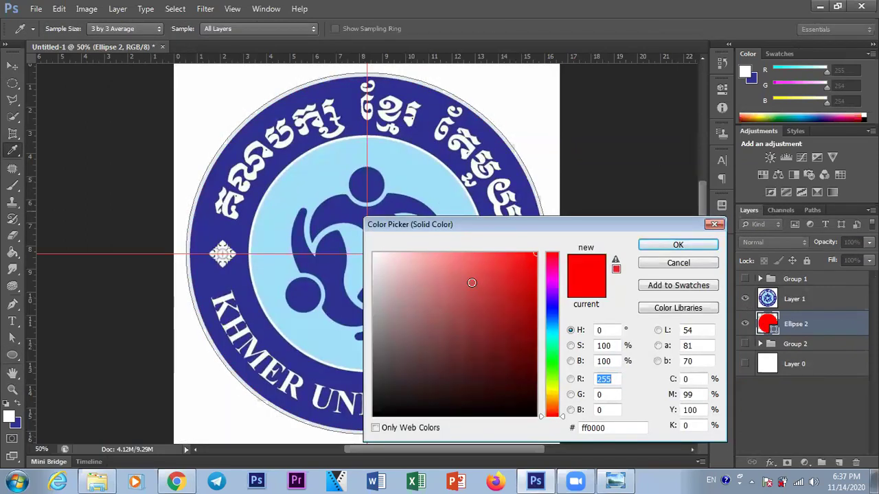
{"action": "left_click_drag", "start_coordinate": [443, 127], "coordinate": [423, 129]}
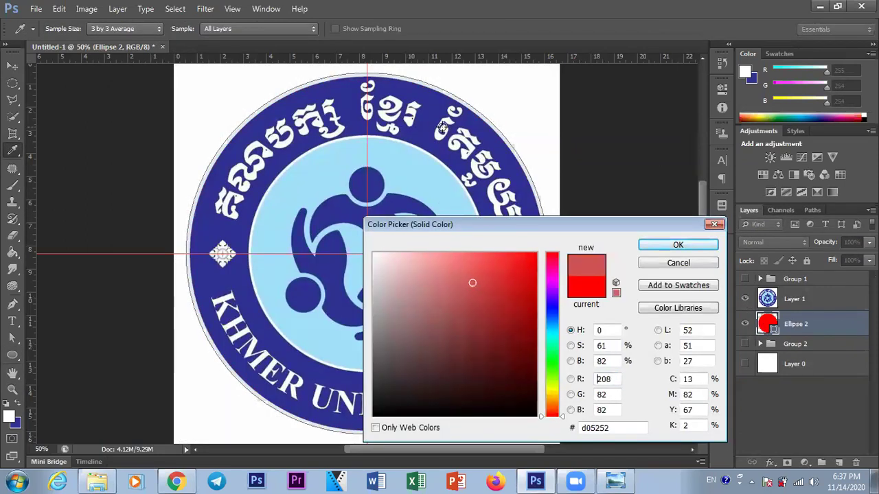
{"action": "left_click", "coordinate": [674, 246]}
{"action": "left_click", "coordinate": [745, 299]}
{"action": "left_click", "coordinate": [746, 299]}
{"action": "left_click", "coordinate": [746, 299]}
{"action": "left_click", "coordinate": [746, 300]}
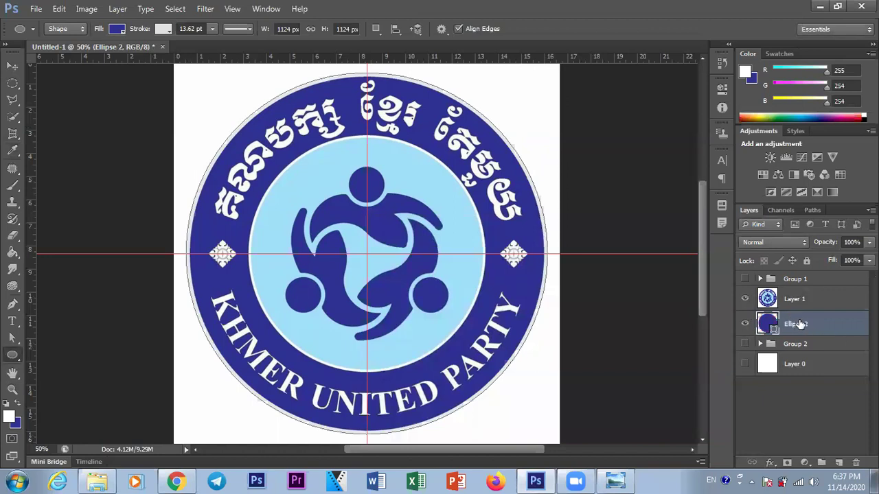
Duplicate Ellipse 2 and shrink the copy to 65.66% for the inner circle
{"action": "key", "text": "ctrl+j"}
{"action": "left_click_drag", "start_coordinate": [800, 322], "coordinate": [796, 297]}
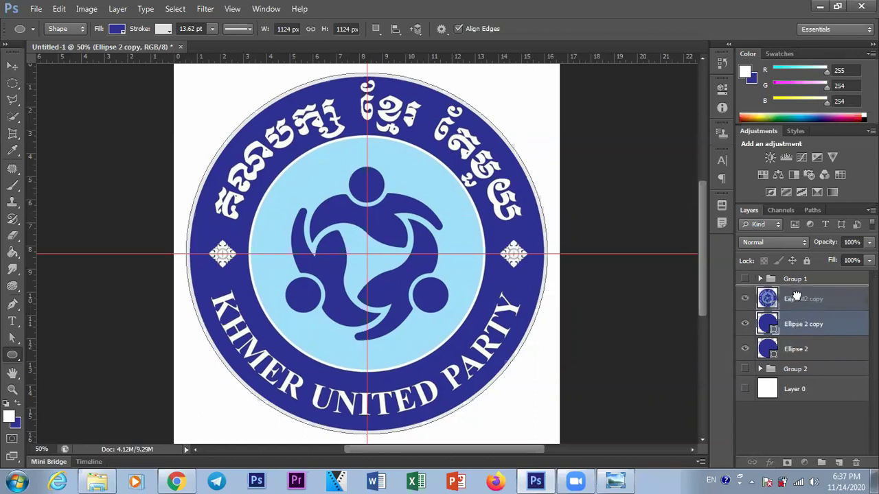
{"action": "key", "text": "ctrl+t"}
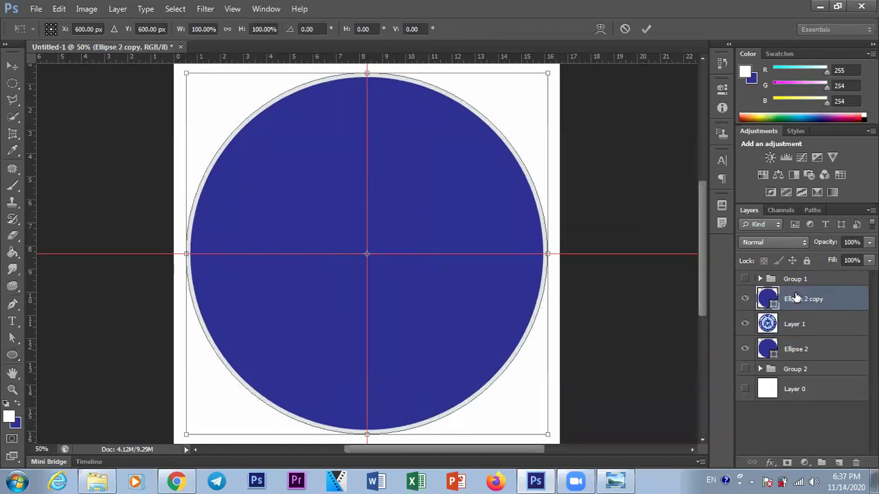
{"action": "left_click_drag", "start_coordinate": [547, 434], "coordinate": [502, 389]}
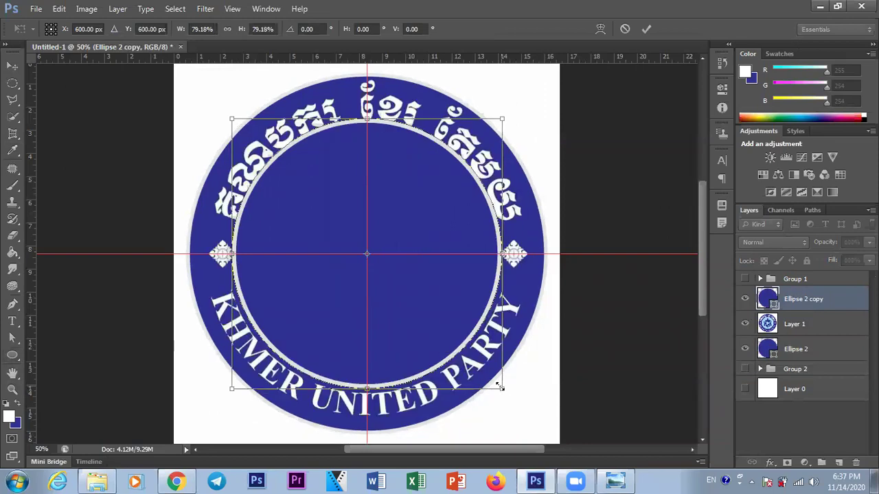
{"action": "mouse_move", "coordinate": [502, 388]}
{"action": "left_mouse_down"}
{"action": "mouse_move", "coordinate": [478, 367]}
{"action": "mouse_move", "coordinate": [485, 373]}
{"action": "left_mouse_up"}
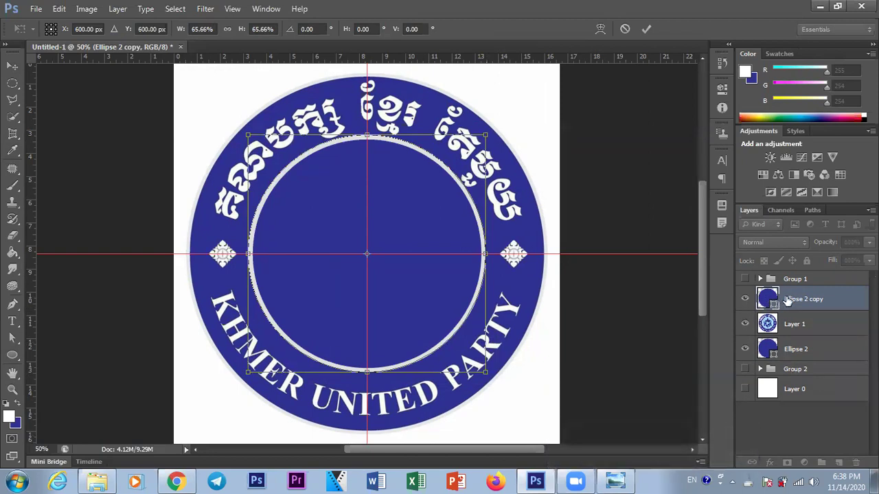
{"action": "key", "text": "Return"}
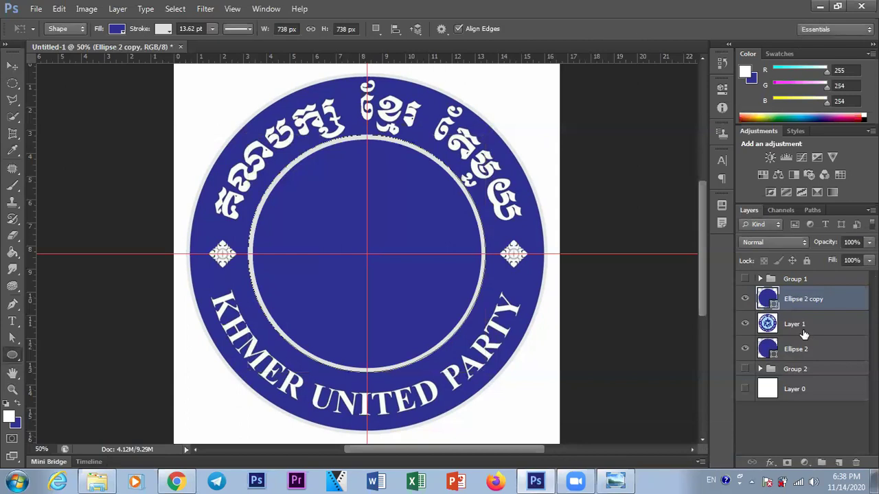
{"action": "left_click_drag", "start_coordinate": [799, 304], "coordinate": [771, 328]}
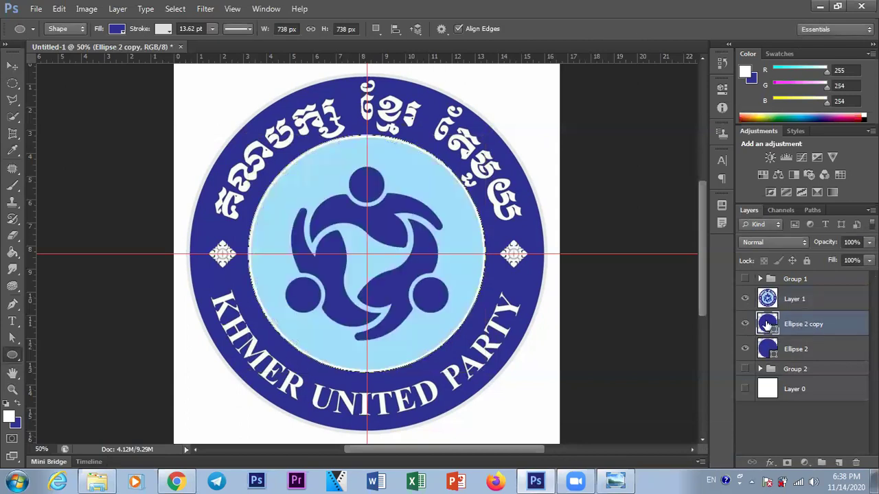
Fill the inner circle with light blue a0e0f9 sampled from the logo centre, then compare
{"action": "double_click", "coordinate": [768, 325]}
{"action": "left_click", "coordinate": [392, 173]}
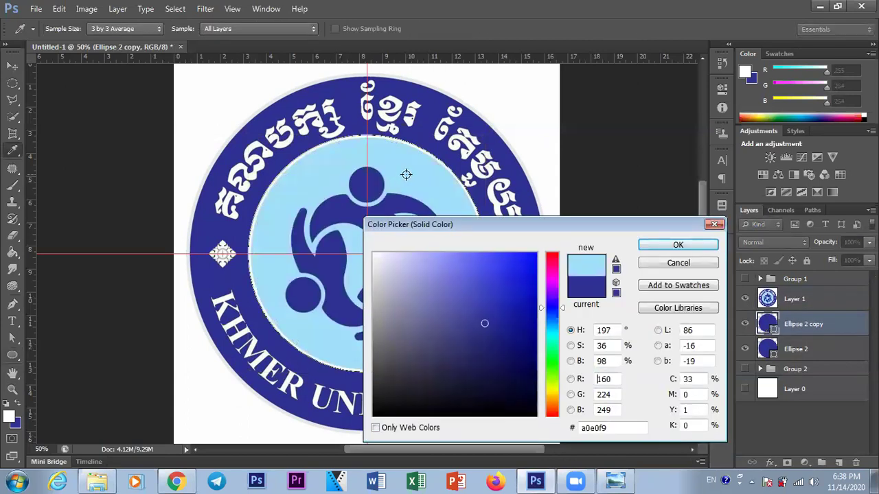
{"action": "left_click", "coordinate": [678, 245]}
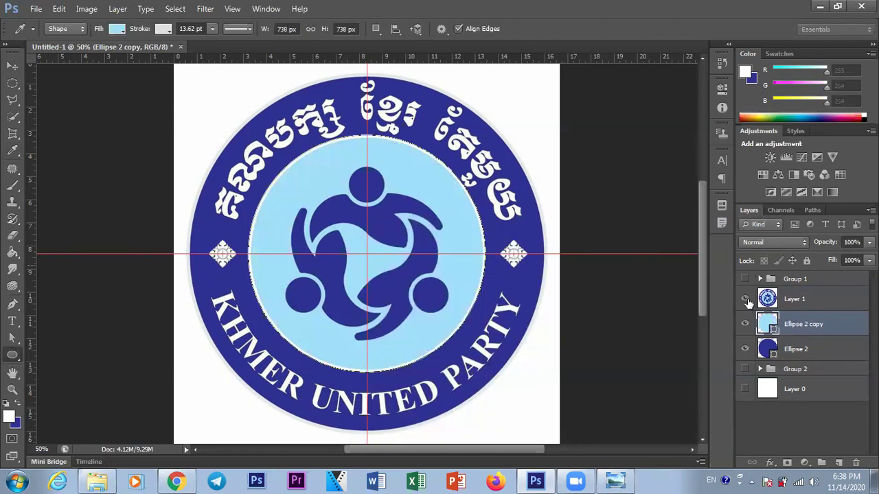
{"action": "left_click", "coordinate": [745, 298]}
{"action": "left_click", "coordinate": [746, 299]}
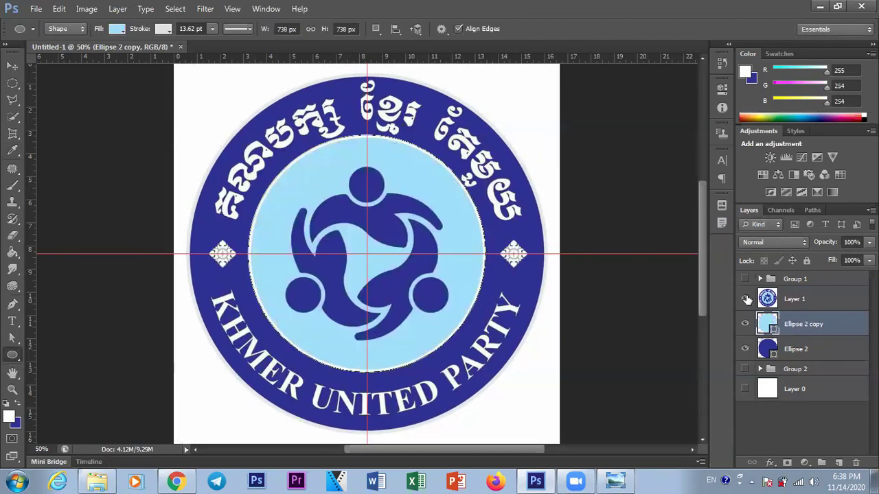
{"action": "left_click", "coordinate": [746, 299]}
On Layer 1, draw an 11.611 in circular path in Path mode, centred on the guide intersection
{"action": "left_click", "coordinate": [746, 298]}
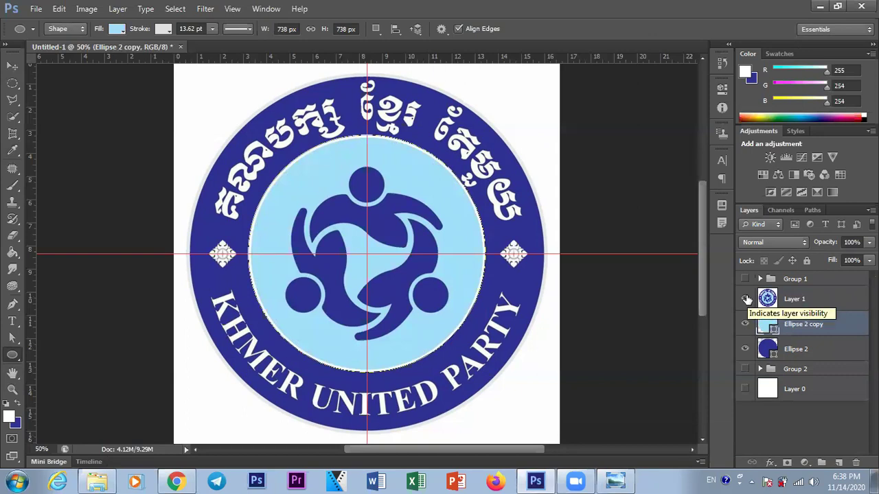
{"action": "left_click", "coordinate": [797, 301]}
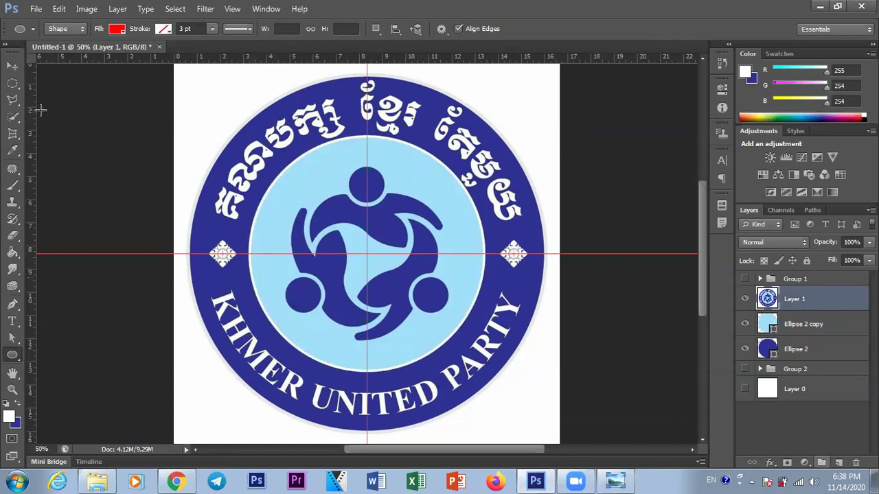
{"action": "left_click", "coordinate": [63, 28]}
{"action": "left_click", "coordinate": [70, 52]}
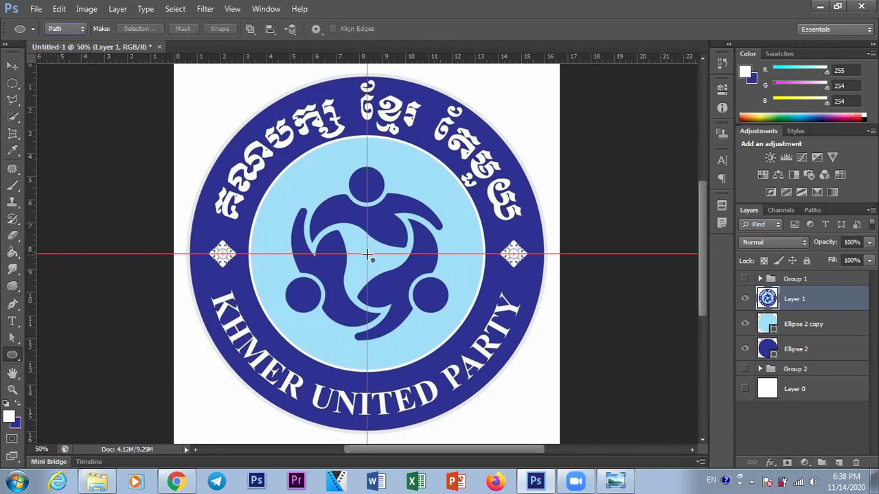
{"action": "left_click_drag", "start_coordinate": [368, 255], "coordinate": [556, 387]}
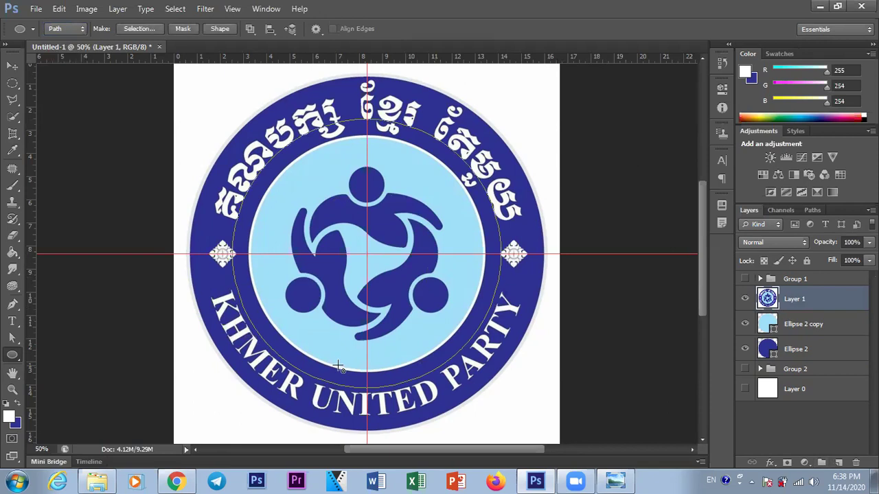
{"action": "left_click", "coordinate": [14, 322]}
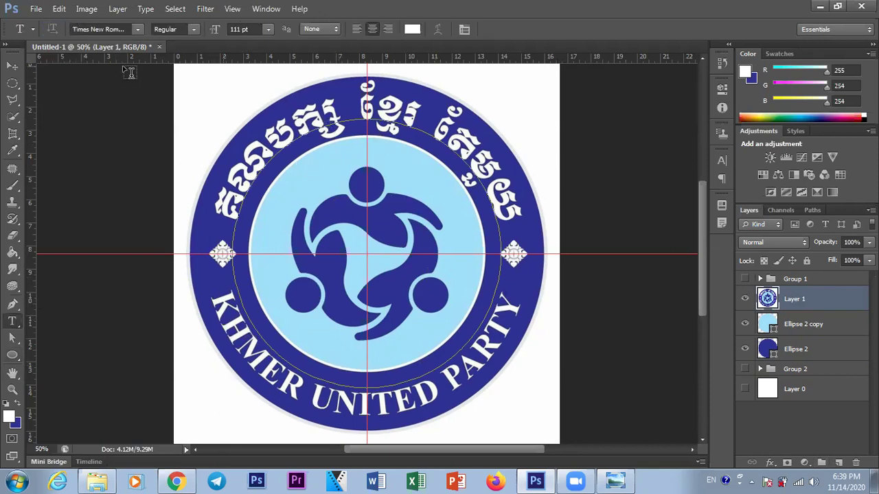
Set the font to Khmer OS Muol and type 'ខ្មែររួបរួមរួម' along the top of the circular path
{"action": "left_click", "coordinate": [105, 30]}
{"action": "type", "text": "Khmer OS Meuol"}
{"action": "key", "text": "Return"}
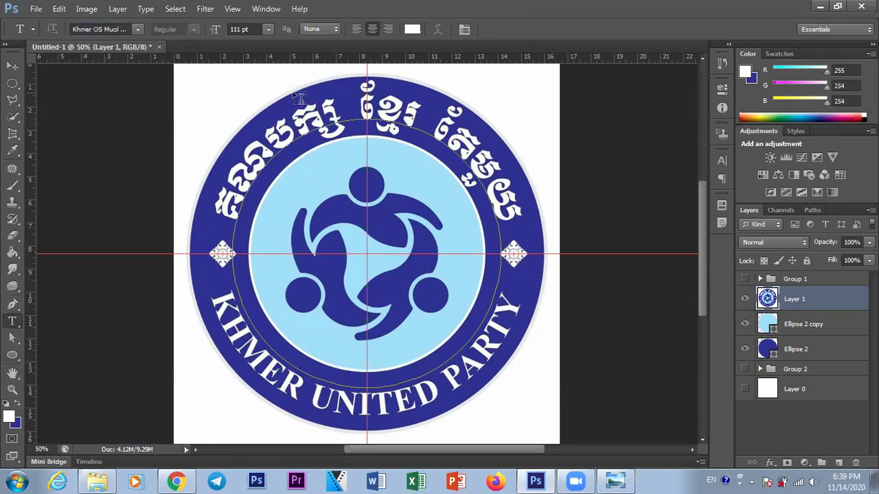
{"action": "left_click", "coordinate": [367, 117]}
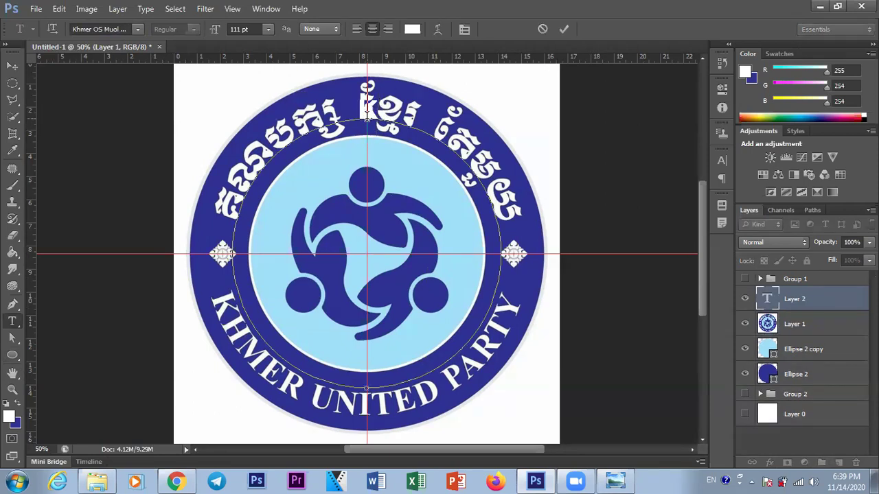
{"action": "type", "text": "ខ្មែរ"}
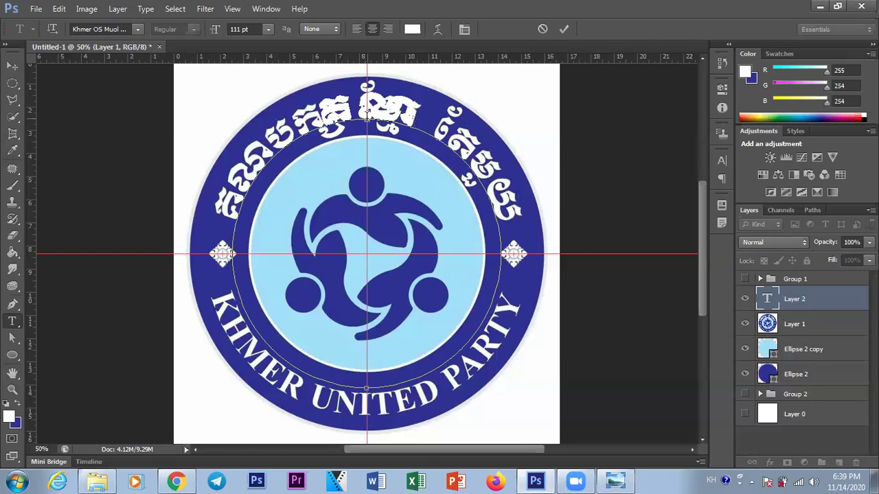
{"action": "type", "text": "រួបរួម"}
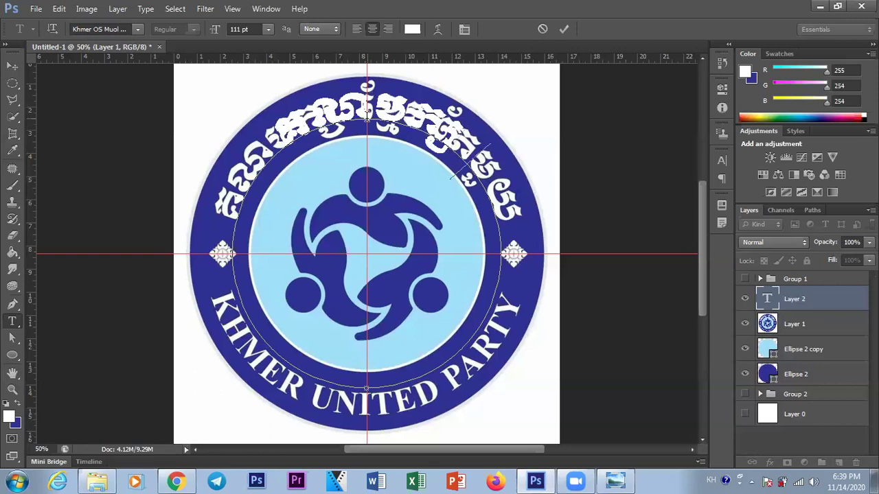
{"action": "type", "text": "រួម"}
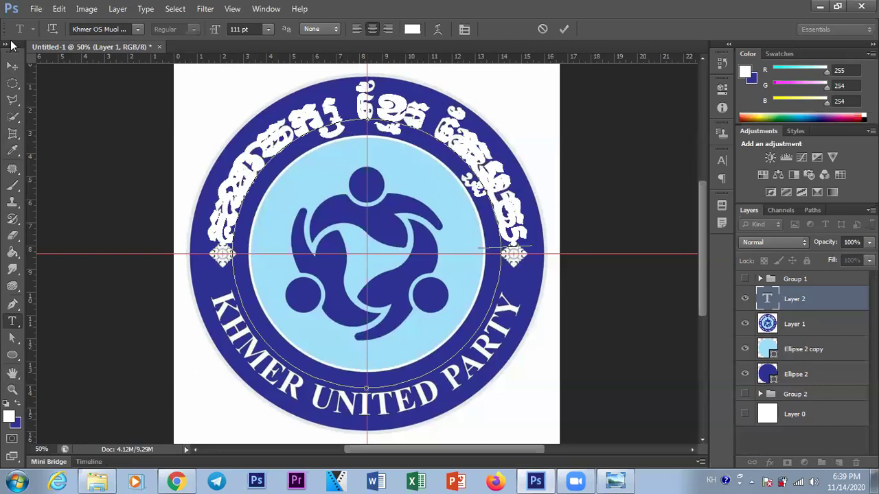
Set the Khmer text's horizontal scale to about 104% and commit the curved text
{"action": "key", "text": "ctrl+t"}
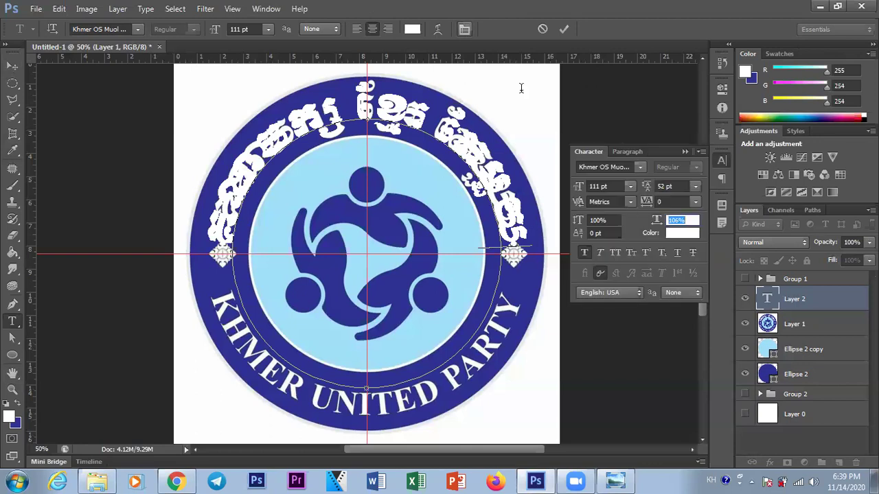
{"action": "left_click_drag", "start_coordinate": [658, 221], "coordinate": [649, 225]}
{"action": "left_click", "coordinate": [684, 220]}
{"action": "type", "text": "106"}
{"action": "key", "text": "Return"}
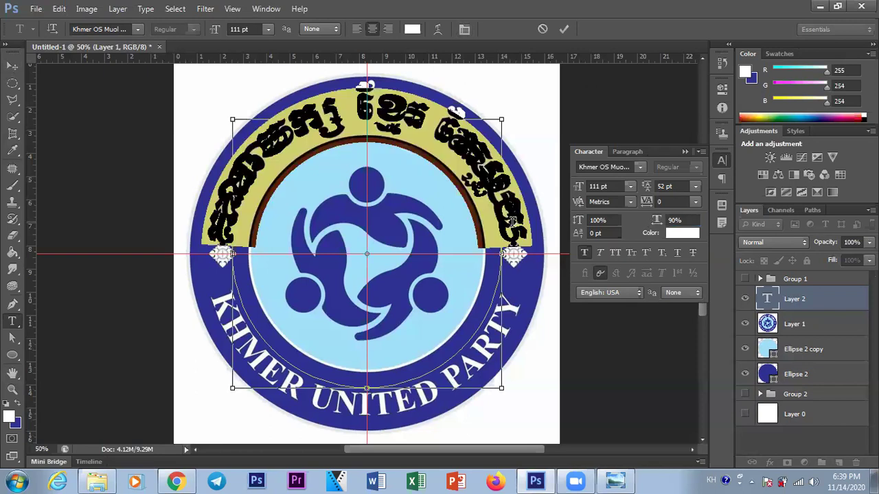
{"action": "mouse_move", "coordinate": [658, 222]}
{"action": "left_mouse_down"}
{"action": "mouse_move", "coordinate": [644, 225]}
{"action": "mouse_move", "coordinate": [666, 221]}
{"action": "left_mouse_up"}
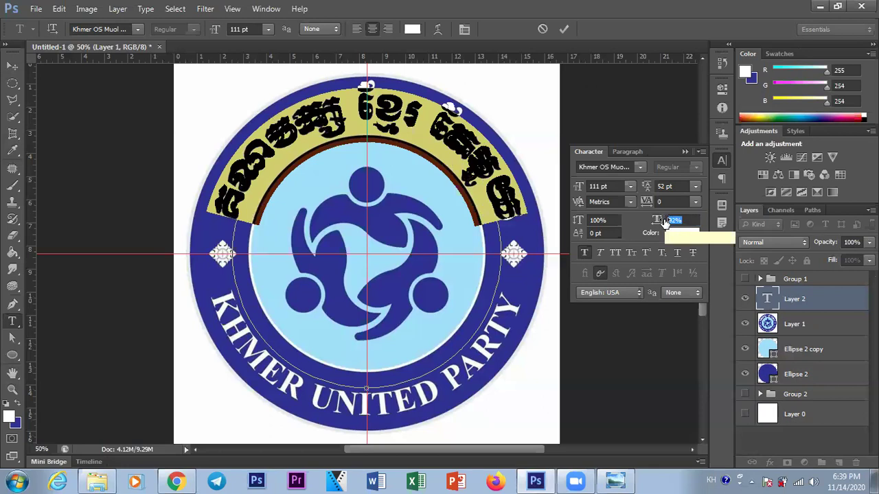
{"action": "left_click", "coordinate": [686, 151]}
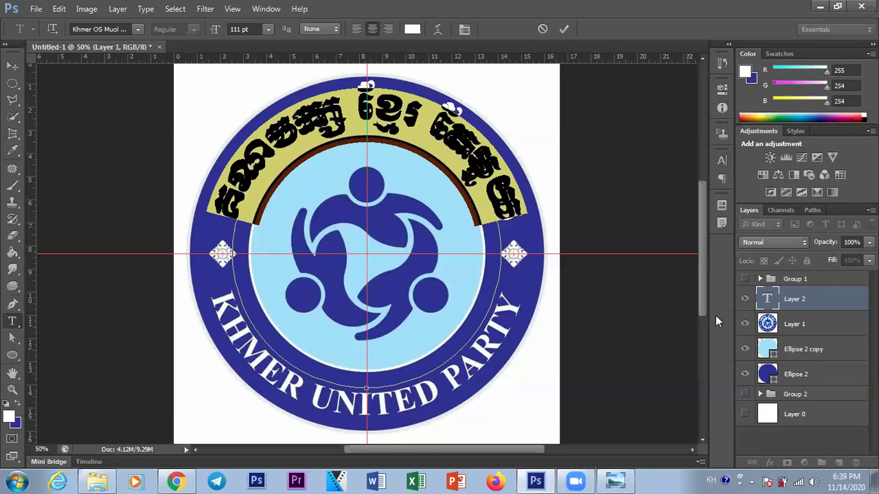
{"action": "left_click", "coordinate": [803, 299]}
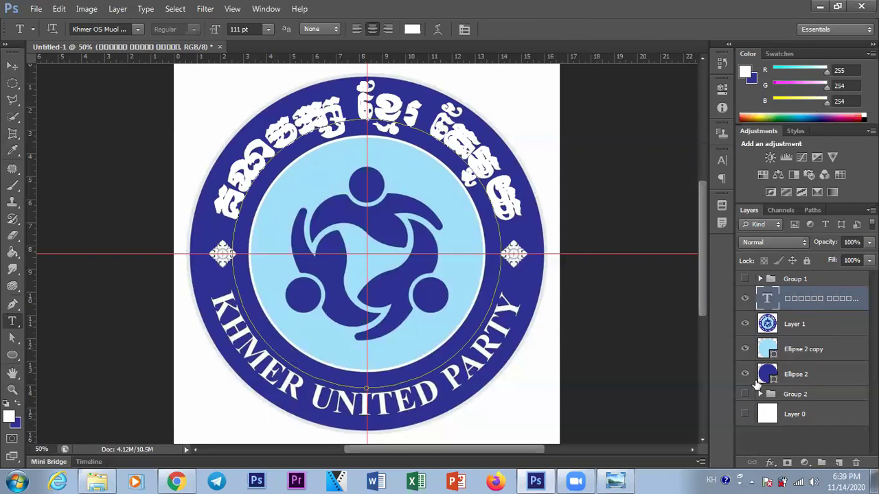
{"action": "left_click", "coordinate": [821, 323]}
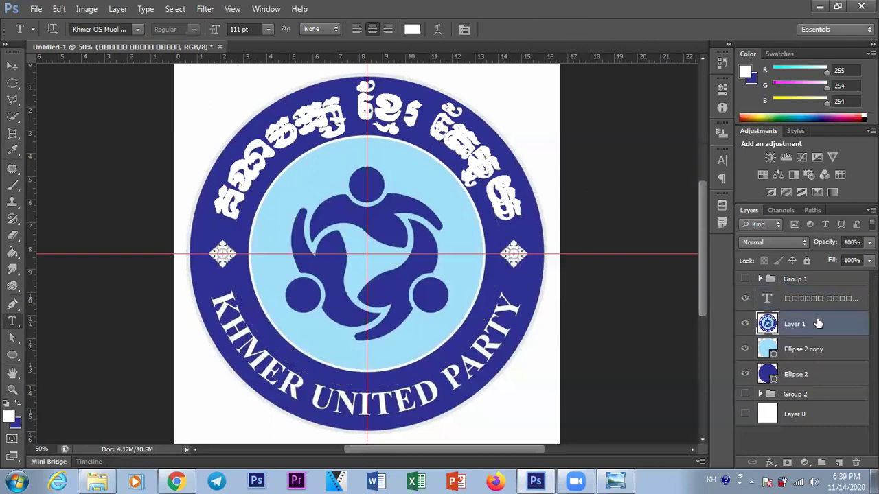
Add a new layer, reselect the circular Work Path, and set the font to Times New Roman
{"action": "left_click", "coordinate": [838, 463]}
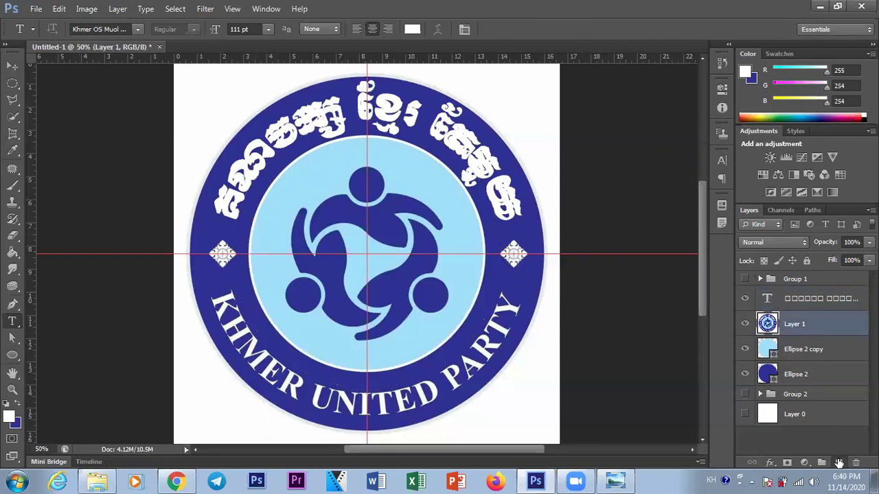
{"action": "left_click", "coordinate": [812, 210]}
{"action": "left_click", "coordinate": [752, 230]}
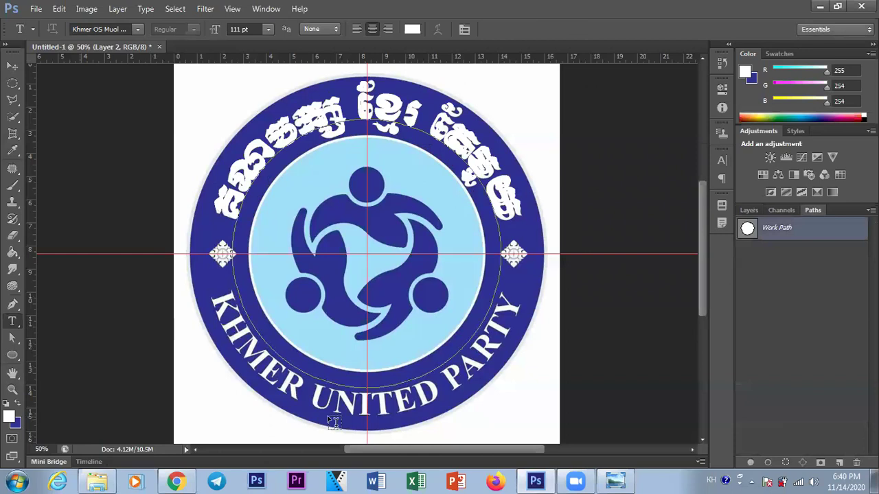
{"action": "left_click", "coordinate": [111, 29]}
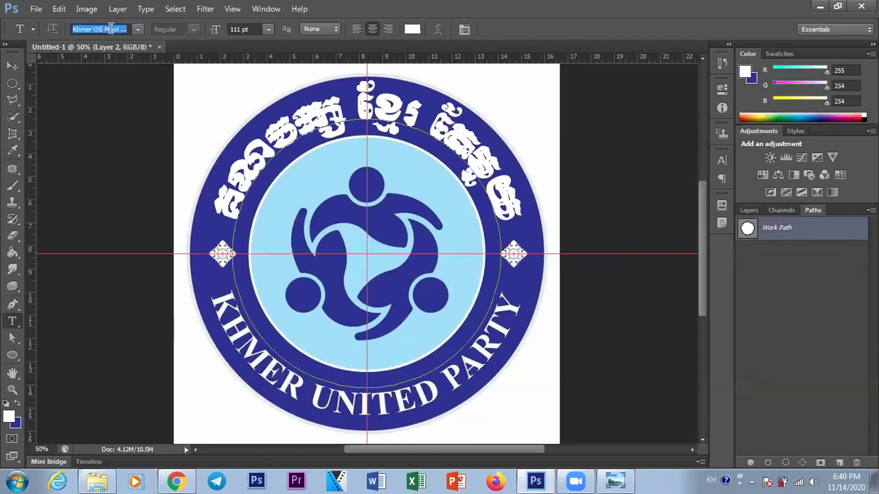
{"action": "key", "text": "alt+shift"}
{"action": "type", "text": "Times New Roman"}
{"action": "key", "text": "Return"}
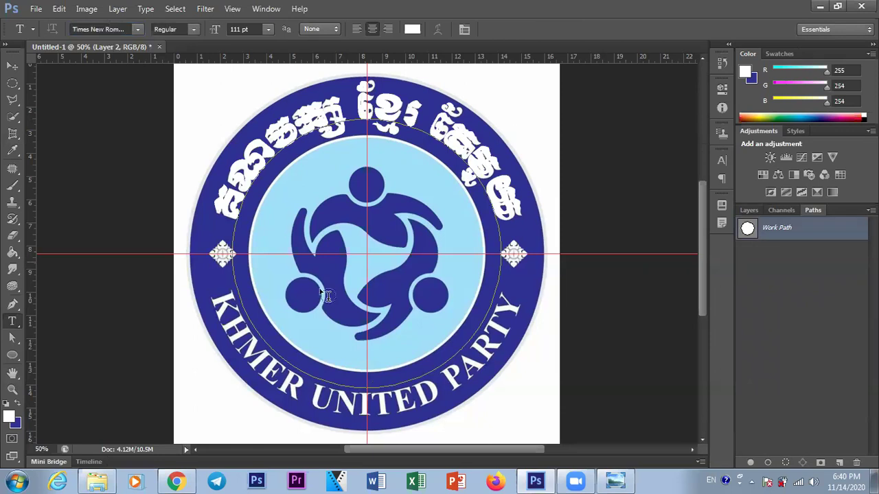
Type 'KHMER UNITED PARTY' along the bottom of the circular path, select it, and commit
{"action": "left_click", "coordinate": [366, 386]}
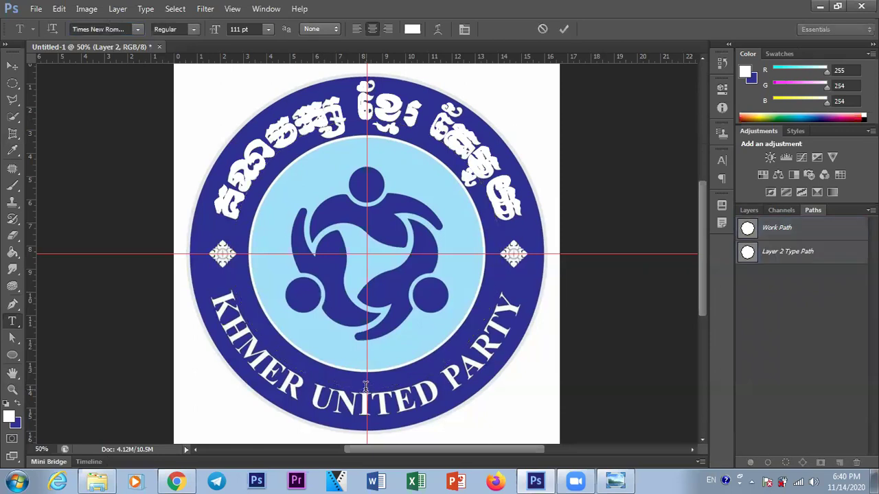
{"action": "type", "text": "KHM"}
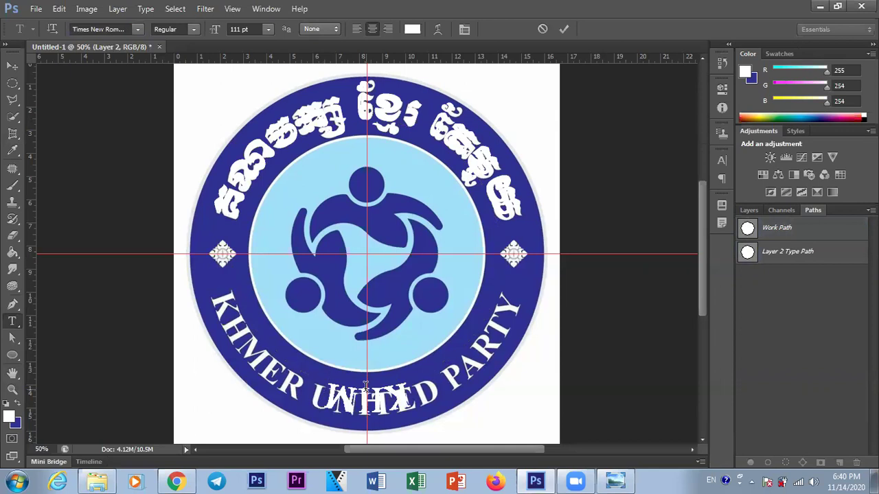
{"action": "key", "text": "BackSpace"}
{"action": "key", "text": "BackSpace"}
{"action": "key", "text": "BackSpace"}
{"action": "type", "text": "K"}
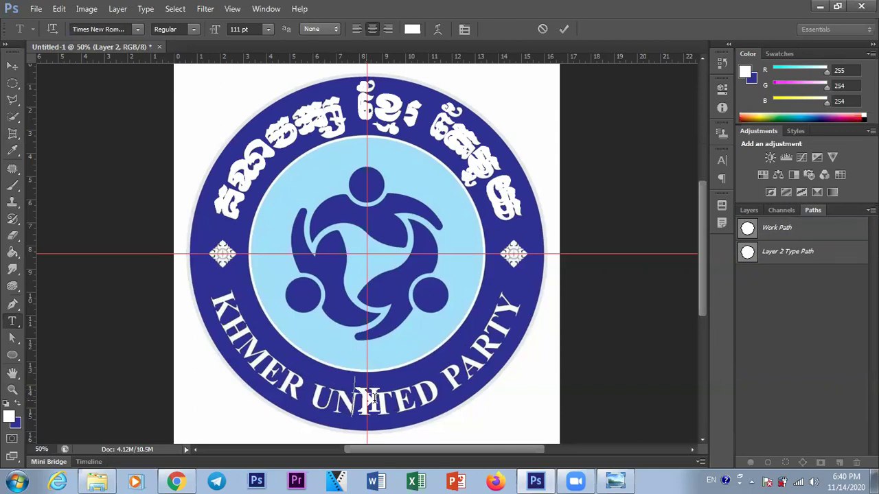
{"action": "type", "text": "HMER"}
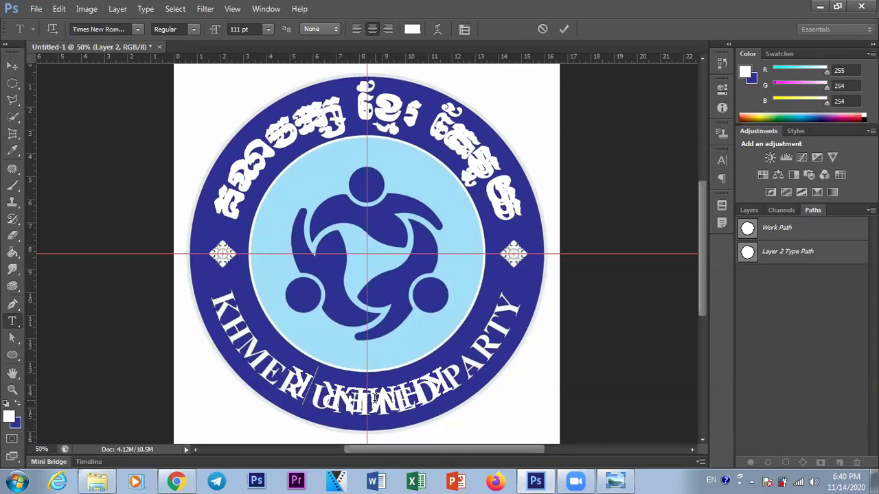
{"action": "type", "text": " NA"}
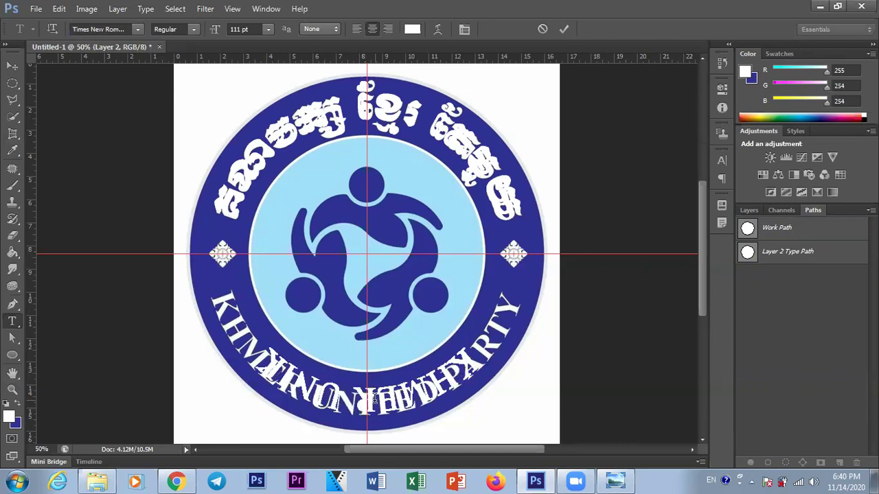
{"action": "type", "text": "TIO"}
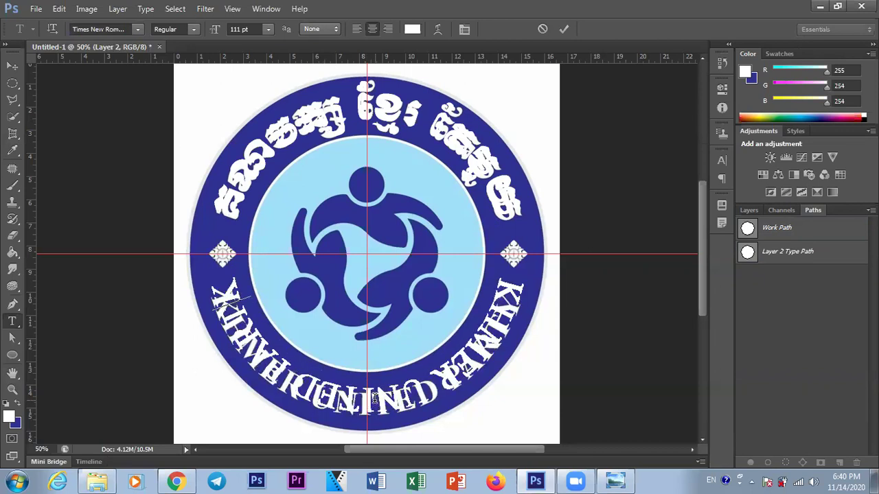
{"action": "type", "text": "N"}
{"action": "key", "text": "ctrl+a"}
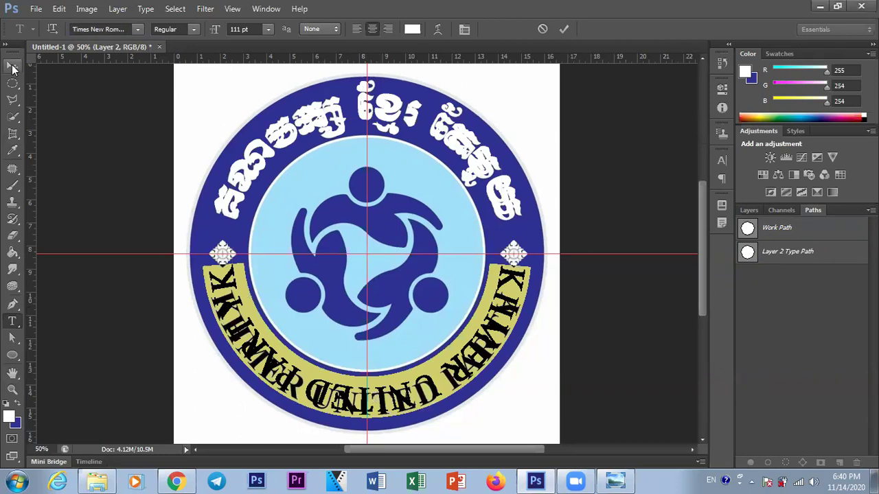
{"action": "left_click", "coordinate": [12, 67]}
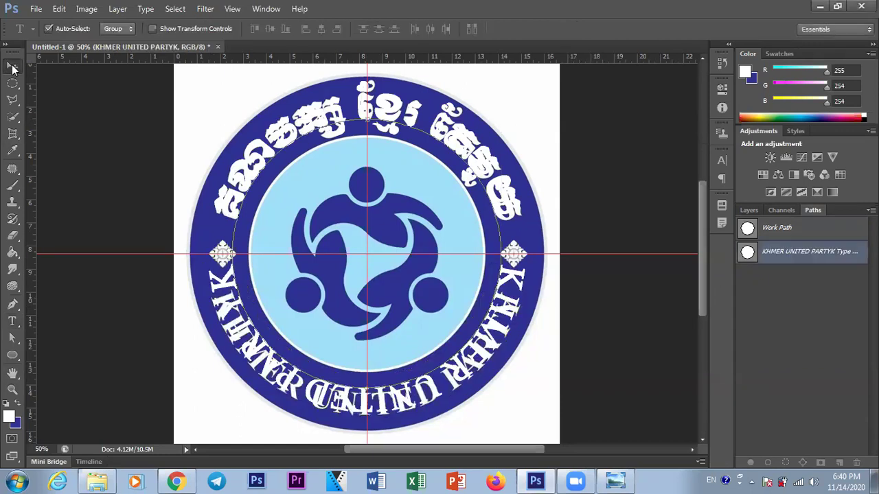
With the Direct Selection Tool, flip the bottom English text so it reads upright
{"action": "left_click", "coordinate": [749, 211]}
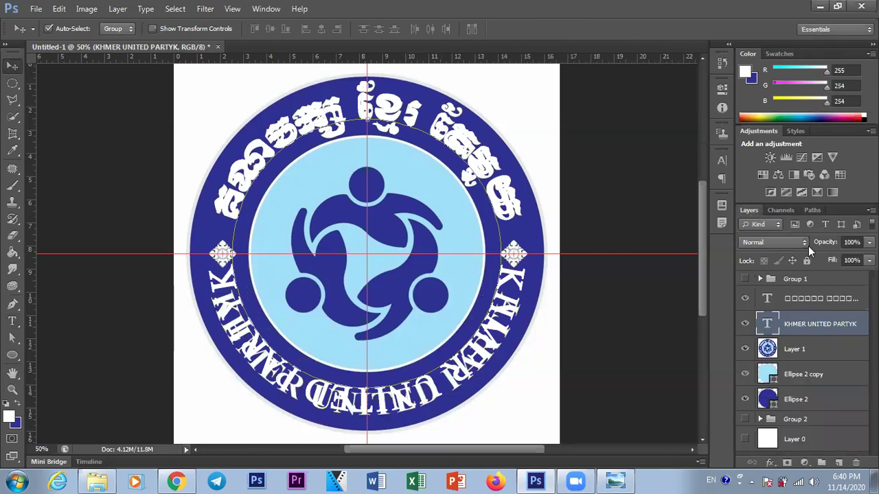
{"action": "left_click", "coordinate": [813, 210]}
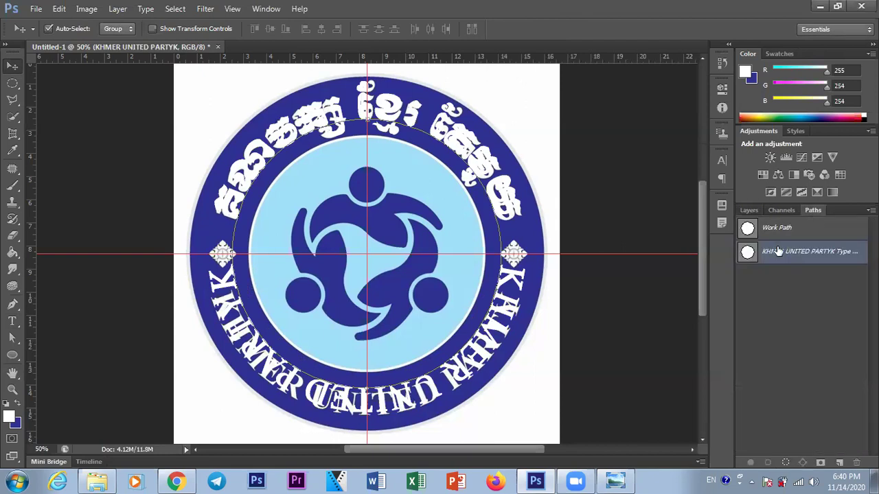
{"action": "left_click", "coordinate": [13, 338]}
{"action": "left_click", "coordinate": [12, 337]}
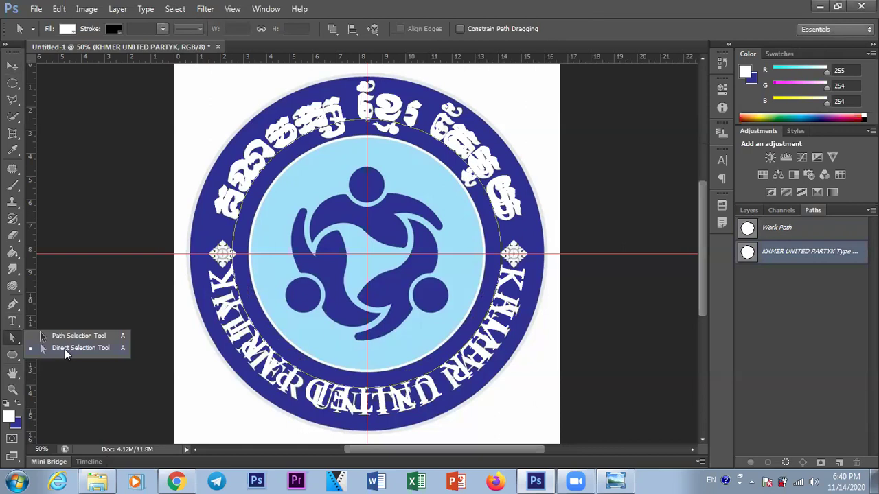
{"action": "left_click", "coordinate": [65, 349]}
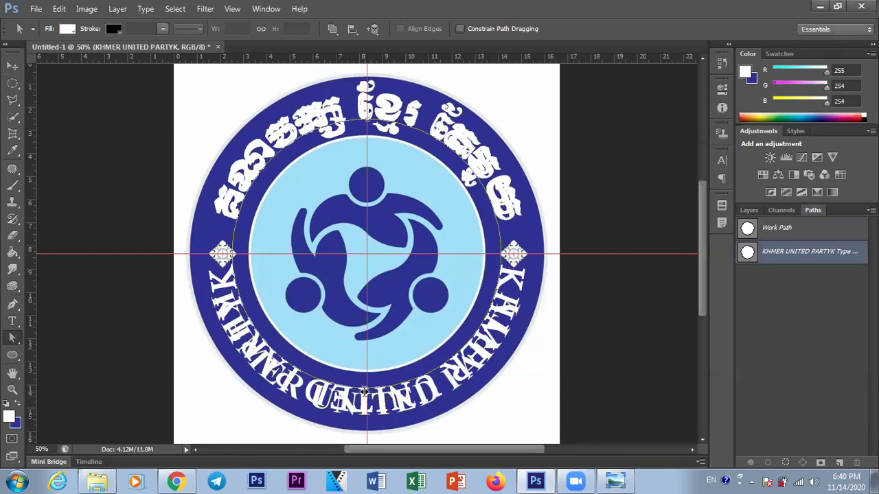
{"action": "left_click_drag", "start_coordinate": [365, 391], "coordinate": [364, 365]}
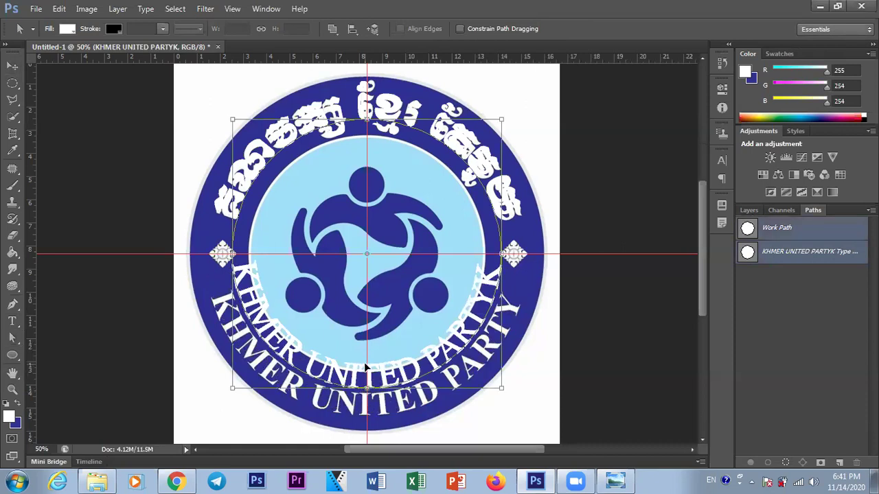
Enlarge the text's circular path to about 119.86% and hide the reference logo layer
{"action": "key", "text": "ctrl+t"}
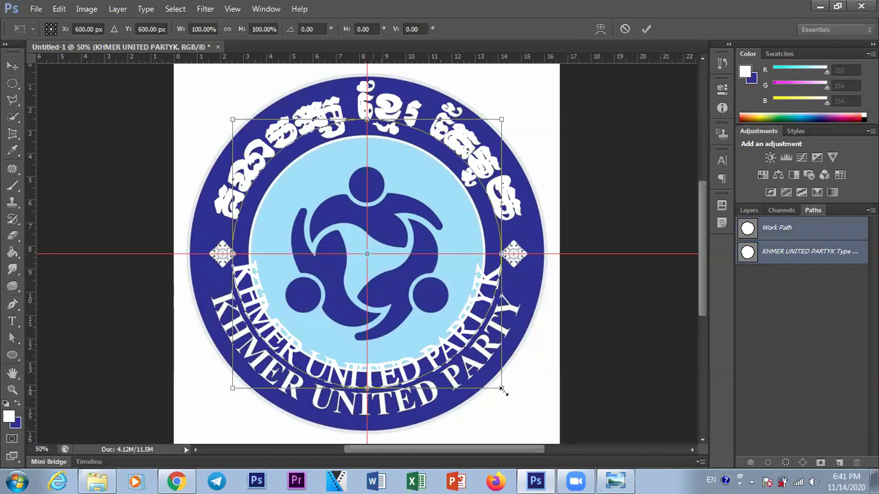
{"action": "left_click_drag", "start_coordinate": [504, 390], "coordinate": [529, 420]}
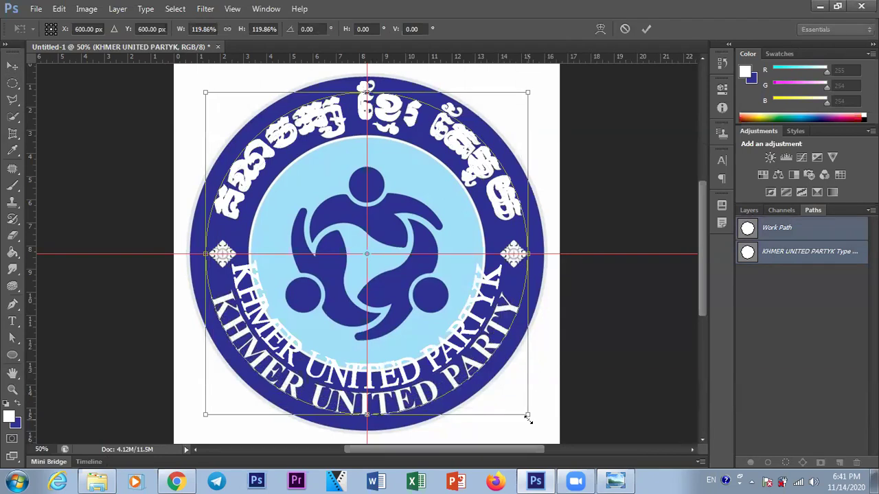
{"action": "key", "text": "Return"}
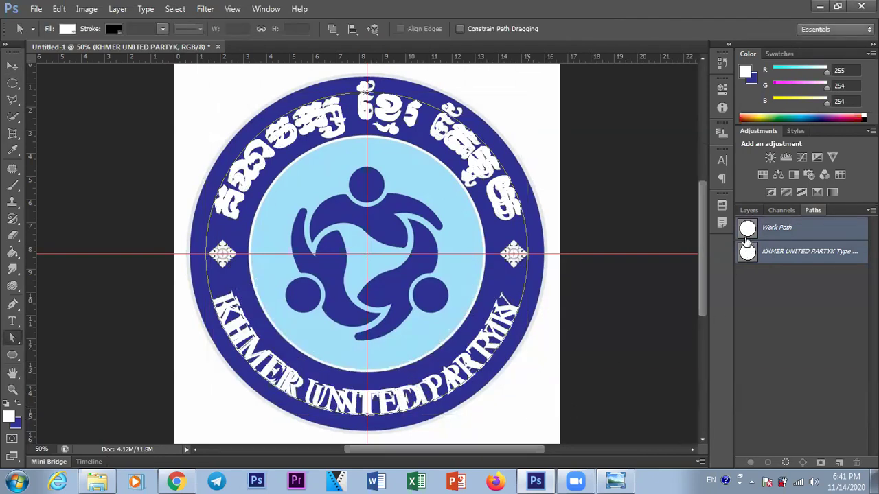
{"action": "left_click", "coordinate": [750, 208]}
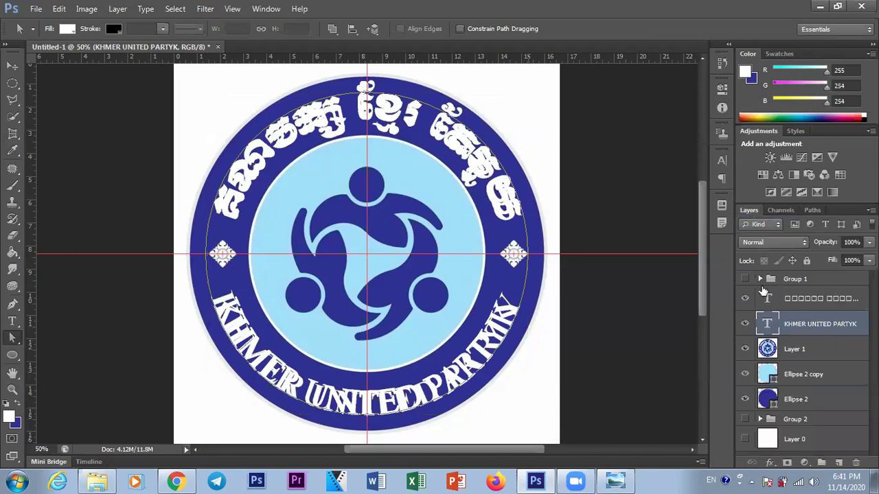
{"action": "left_click", "coordinate": [746, 349]}
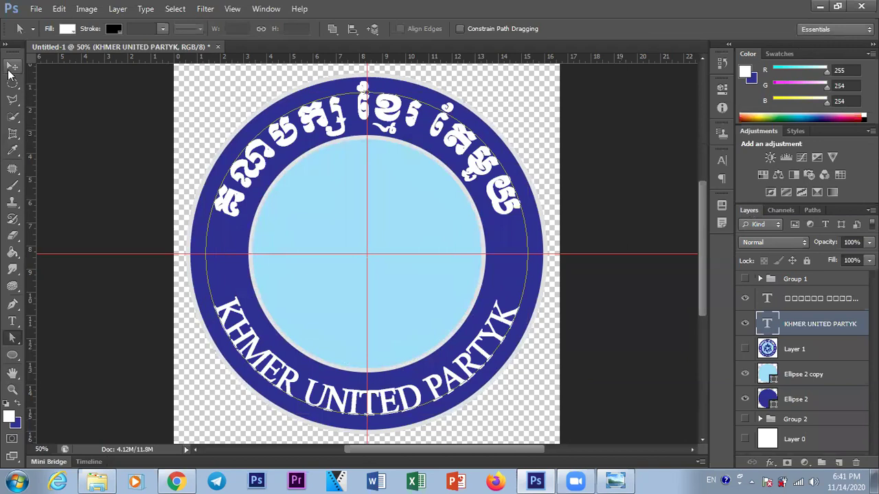
Switch to the Move tool and deselect all layers
{"action": "left_click", "coordinate": [12, 66]}
{"action": "left_click", "coordinate": [660, 395]}
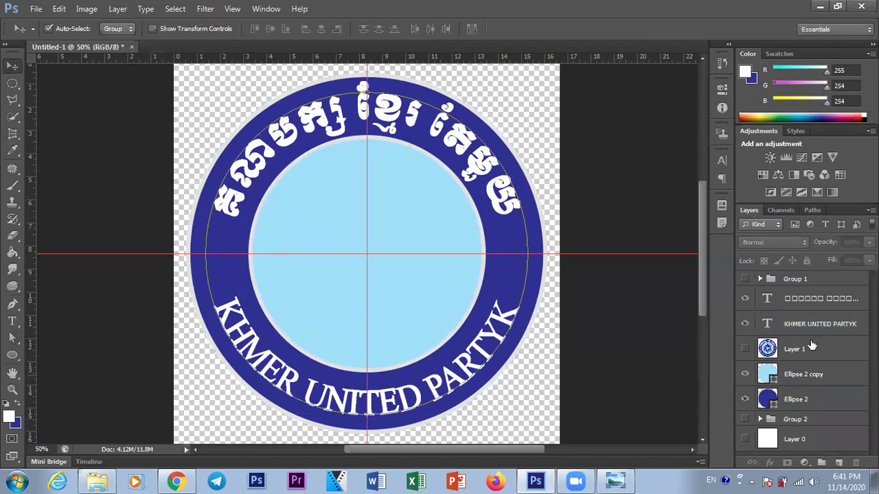
{"action": "left_click", "coordinate": [804, 375]}
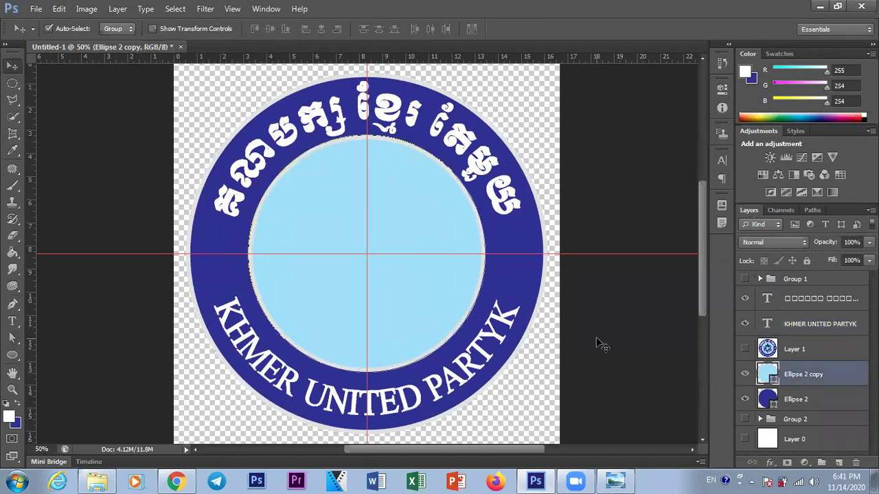
{"action": "left_click", "coordinate": [632, 354]}
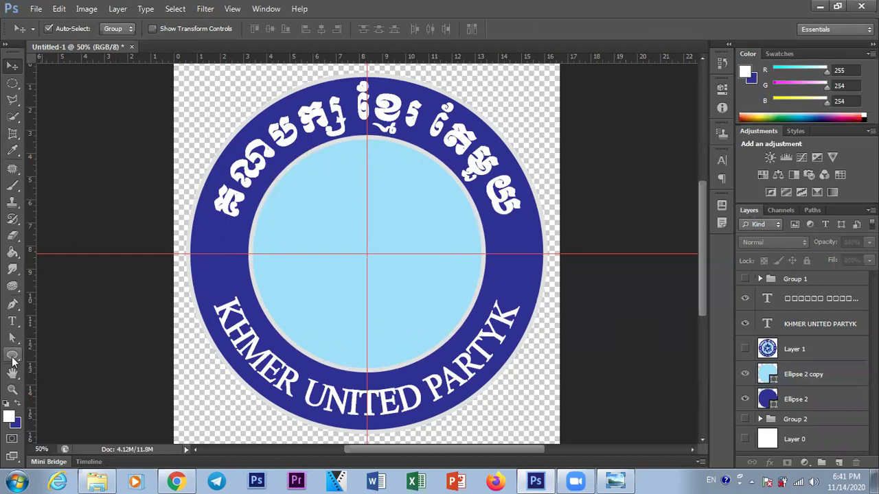
On a new Layer 2, draw a fleur-de-lis path outline on the ring's left side
{"action": "left_click", "coordinate": [12, 358]}
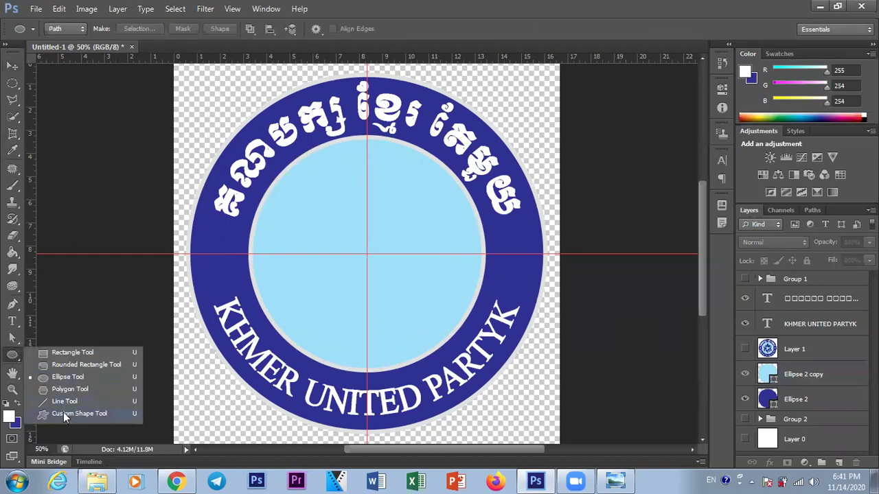
{"action": "left_click", "coordinate": [65, 414]}
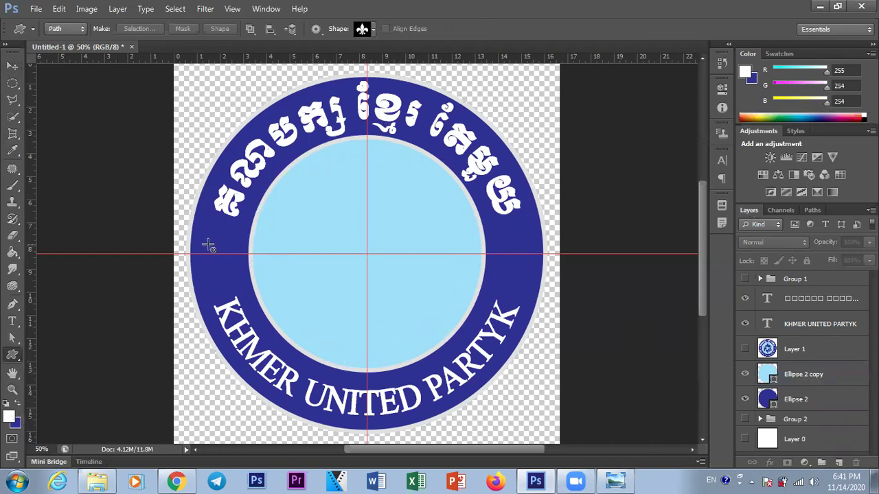
{"action": "left_click", "coordinate": [797, 279]}
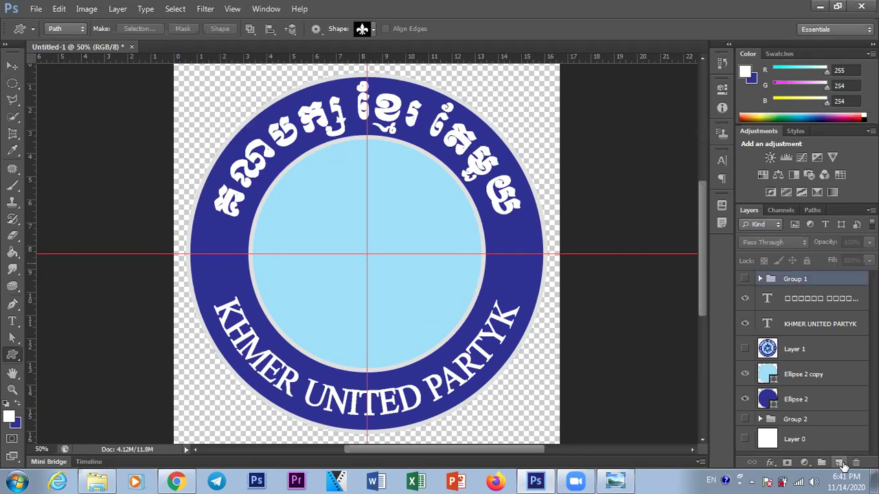
{"action": "left_click", "coordinate": [840, 463]}
{"action": "left_click_drag", "start_coordinate": [211, 239], "coordinate": [241, 272]}
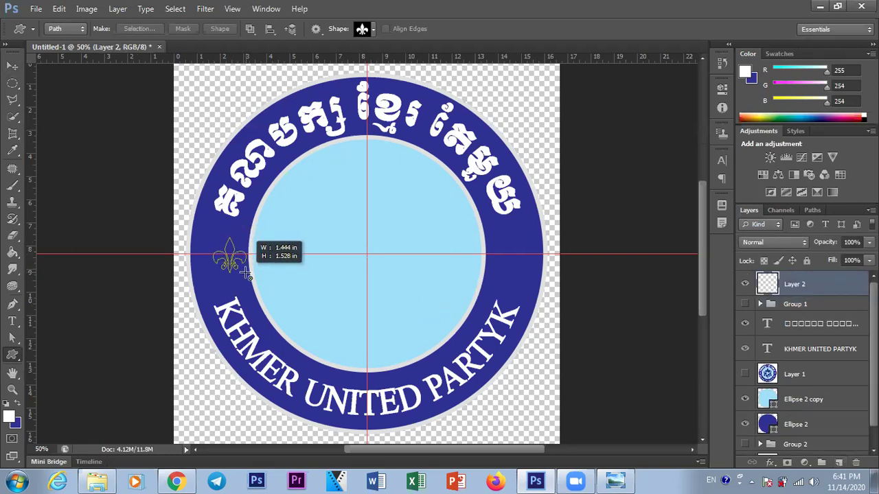
{"action": "left_click_drag", "start_coordinate": [242, 271], "coordinate": [248, 276]}
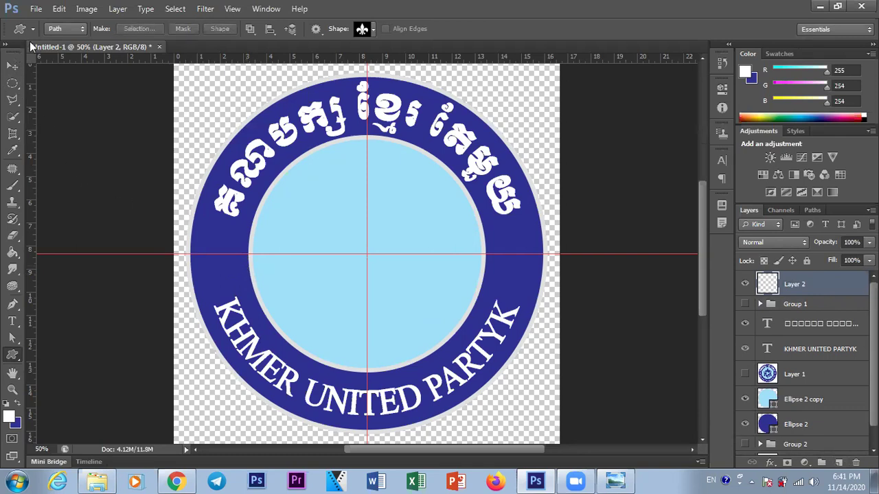
Draw a white-filled fleur-de-lis shape layer and position it on the ring's left side
{"action": "left_click", "coordinate": [57, 28]}
{"action": "left_click", "coordinate": [63, 42]}
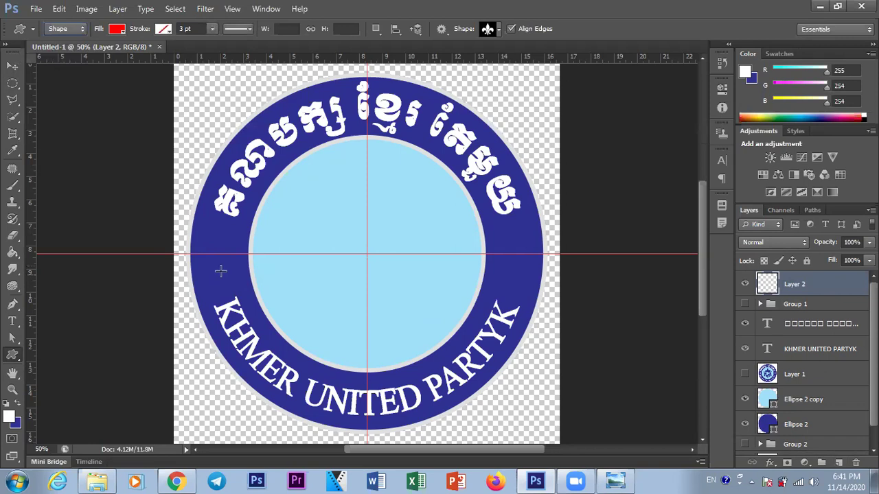
{"action": "left_click_drag", "start_coordinate": [210, 238], "coordinate": [247, 274]}
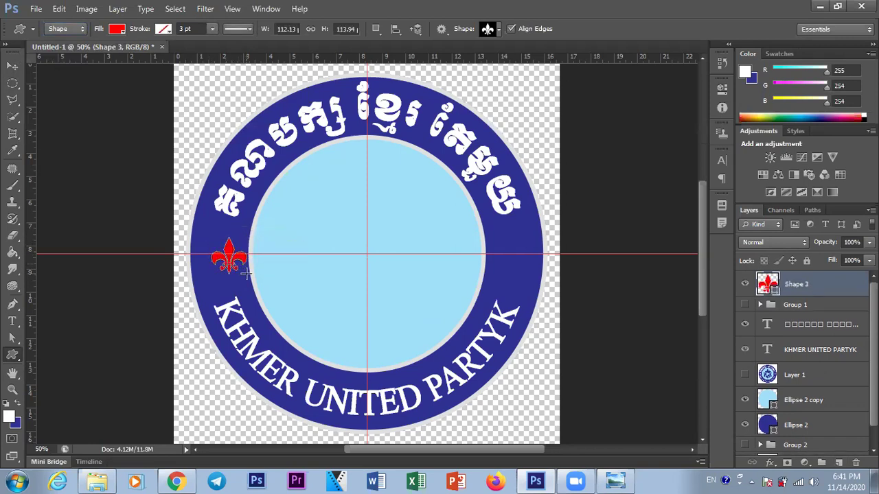
{"action": "left_click", "coordinate": [117, 29]}
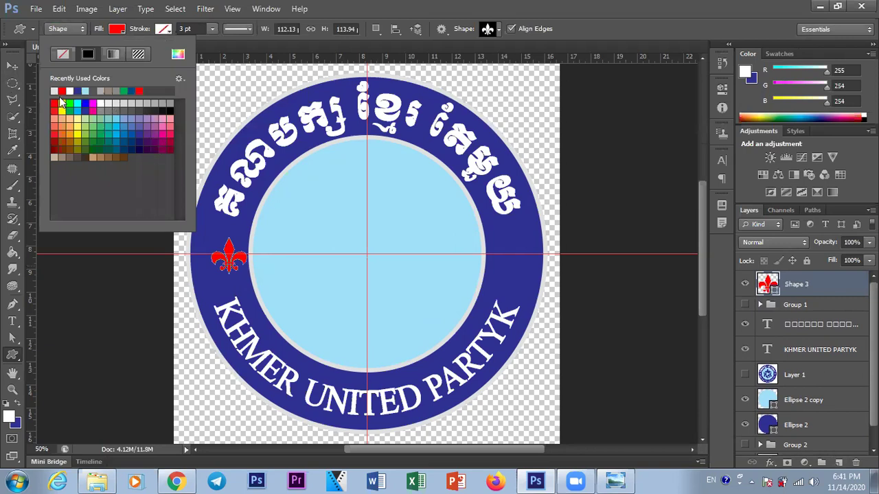
{"action": "left_click", "coordinate": [100, 103]}
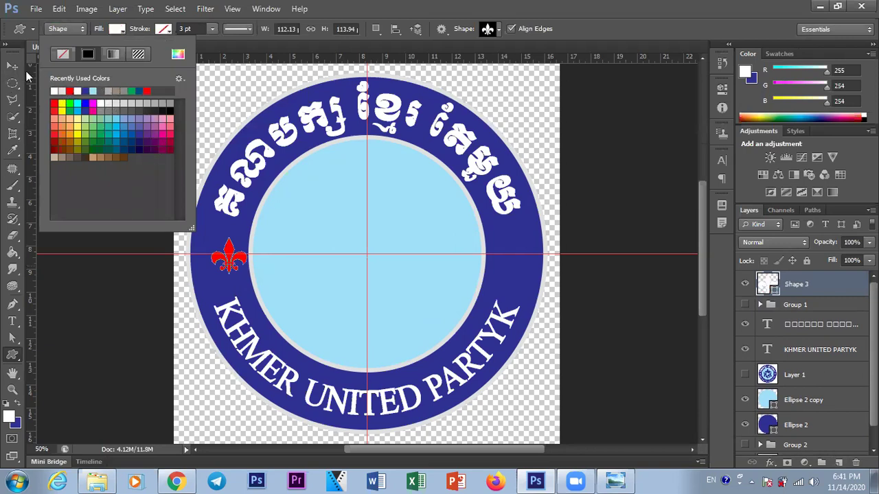
{"action": "left_click", "coordinate": [13, 65]}
{"action": "left_click_drag", "start_coordinate": [238, 263], "coordinate": [223, 257]}
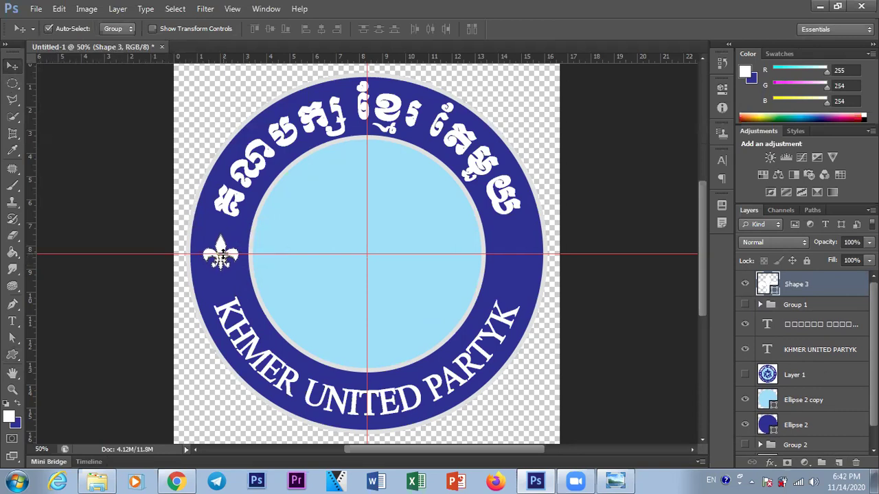
Duplicate the fleur-de-lis to the ring's right side and compare against the reference logo
{"action": "left_click_drag", "start_coordinate": [227, 265], "coordinate": [515, 260]}
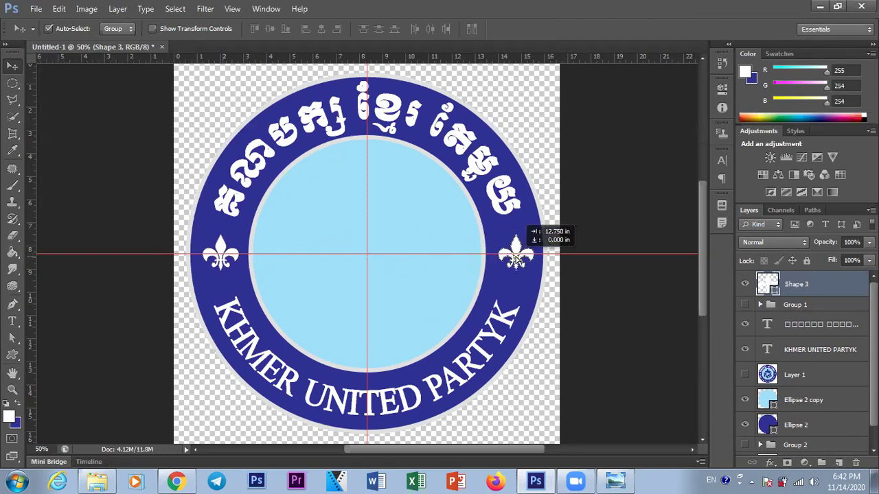
{"action": "left_click_drag", "start_coordinate": [515, 259], "coordinate": [520, 263]}
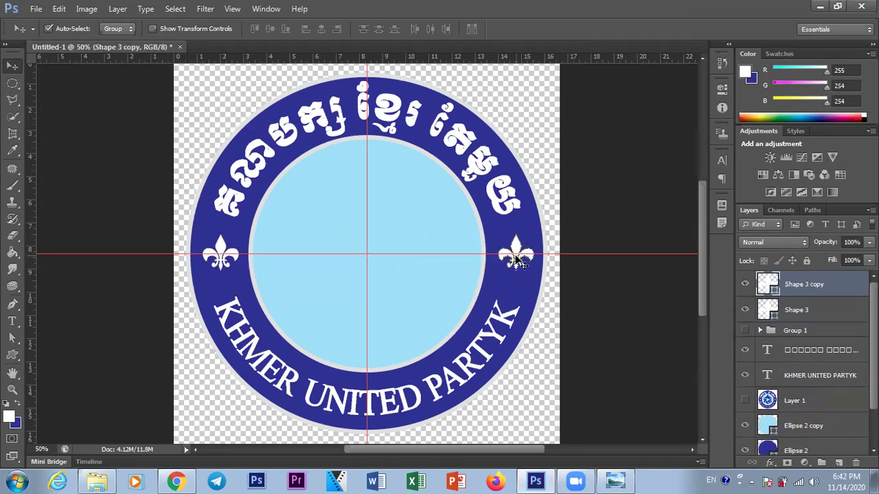
{"action": "left_click", "coordinate": [607, 316]}
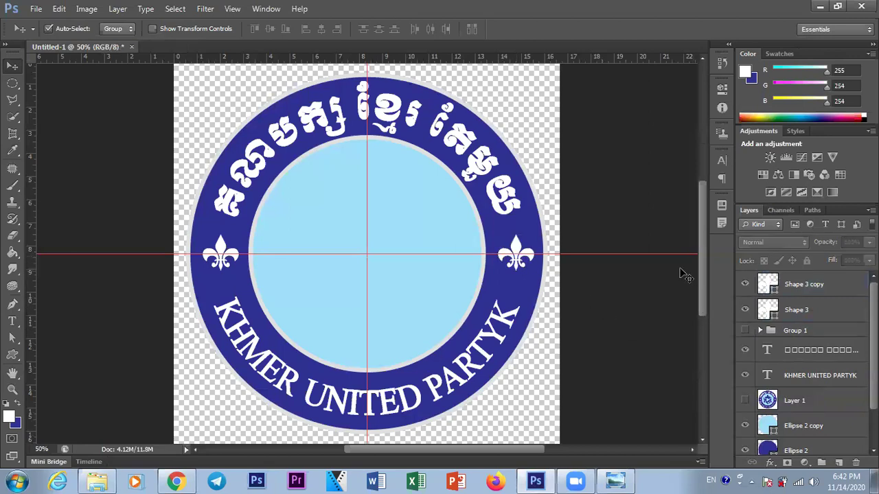
{"action": "left_click", "coordinate": [746, 401]}
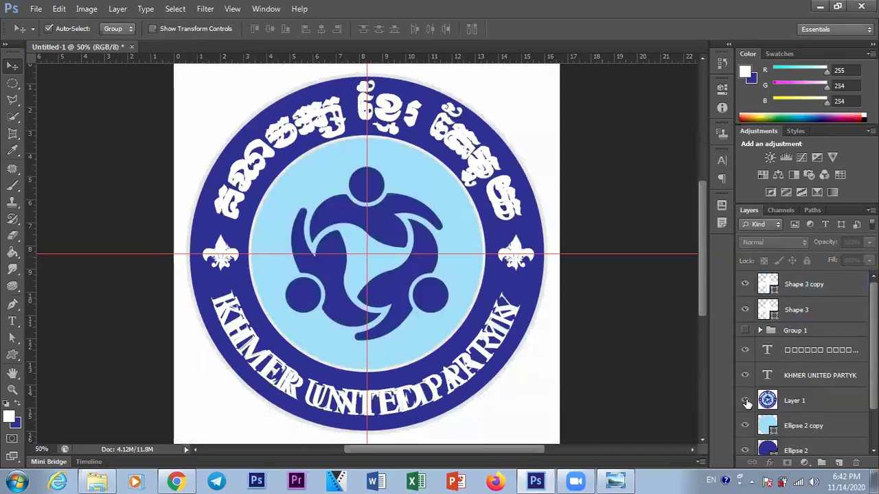
{"action": "left_click", "coordinate": [746, 401]}
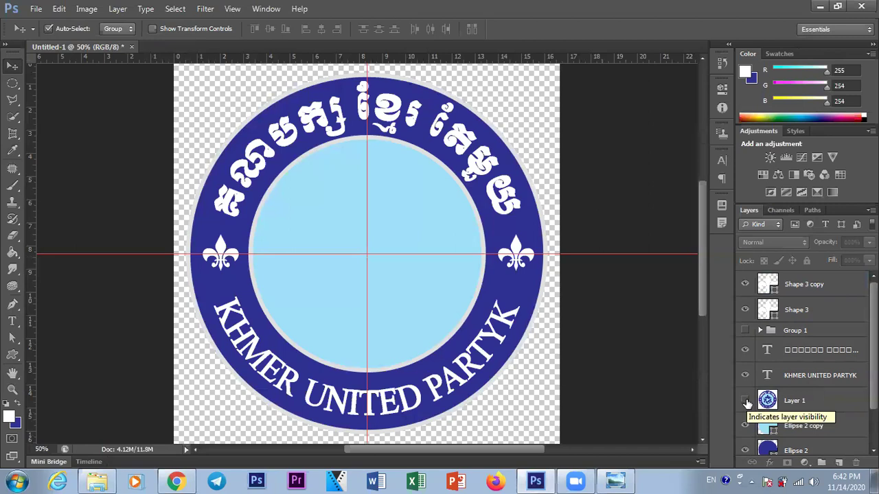
{"action": "left_click", "coordinate": [746, 401]}
{"action": "left_click", "coordinate": [746, 401]}
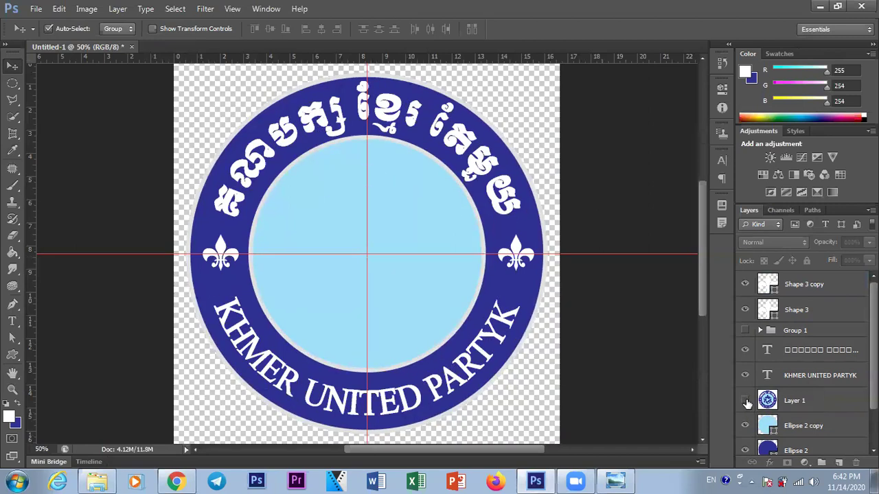